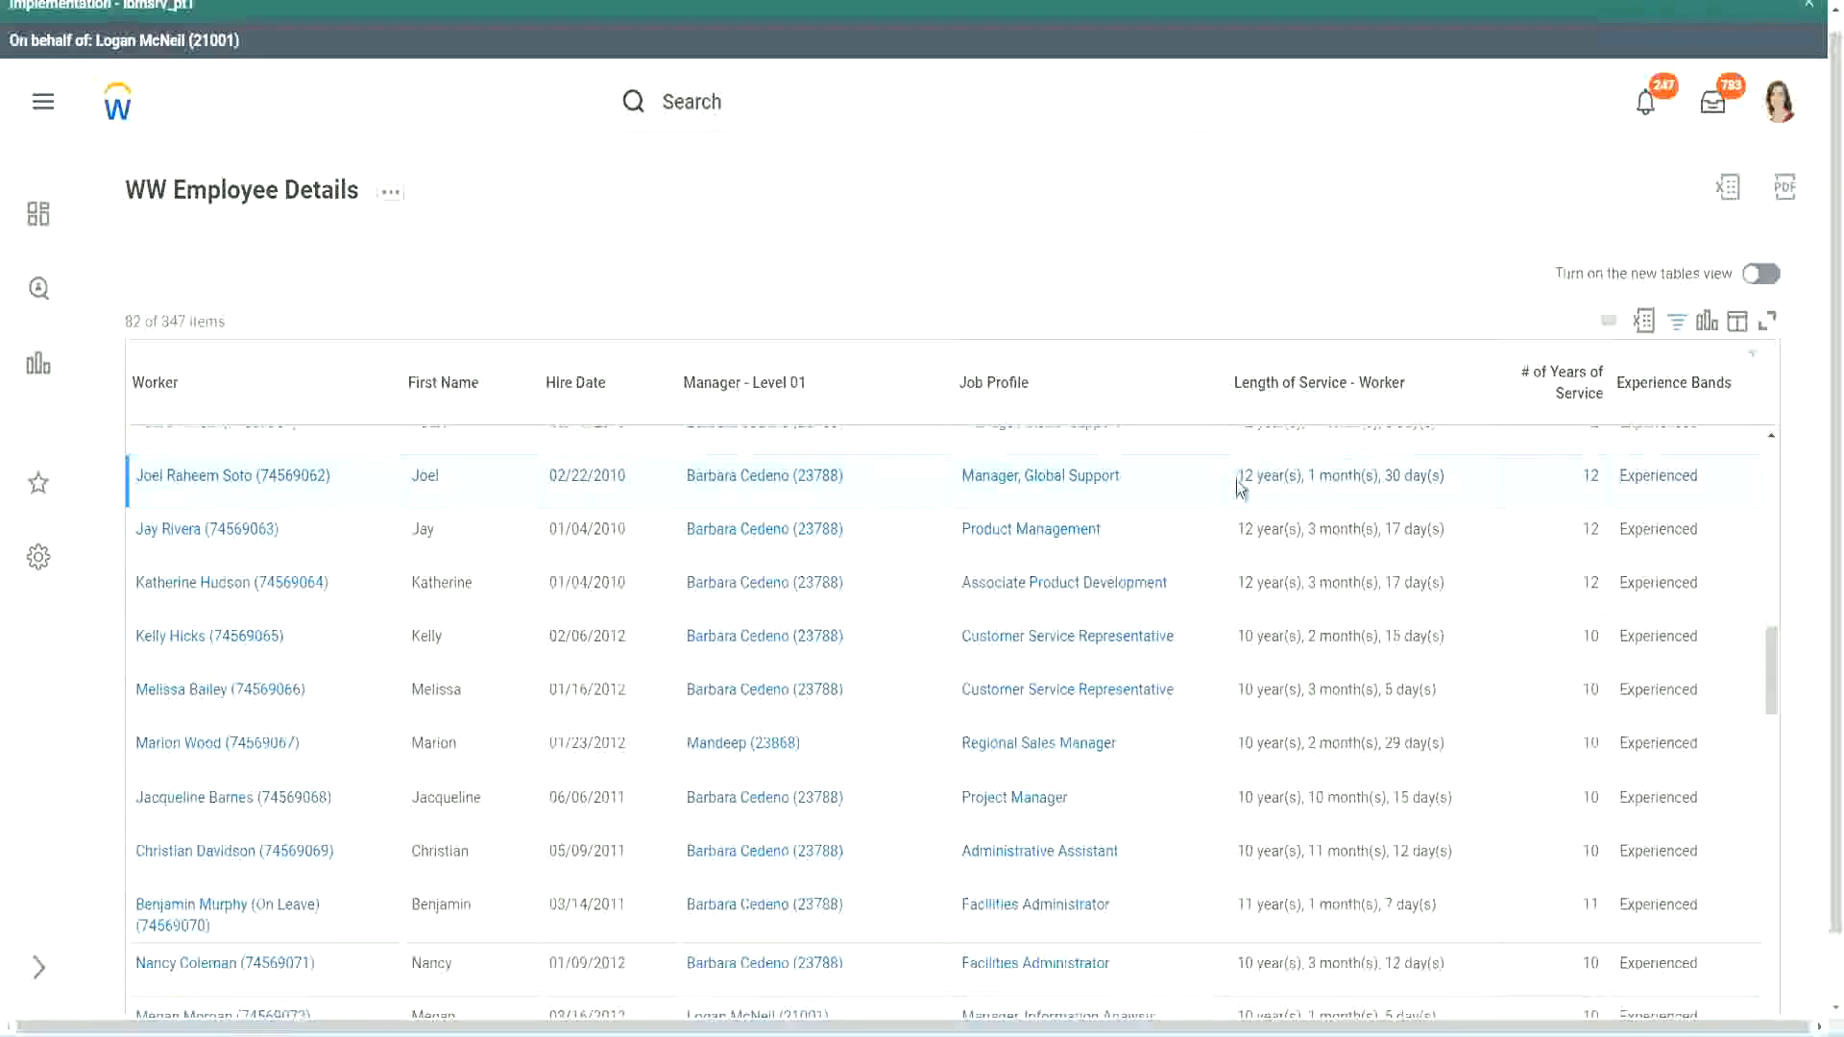
# Compare the Length of Service and # of Years of Service values for workers with different months and days of service.
pyautogui.moveTo(1239, 488); pyautogui.dragTo(1247, 489)
pyautogui.click(1302, 474)
pyautogui.moveTo(1235, 478); pyautogui.dragTo(1412, 476)
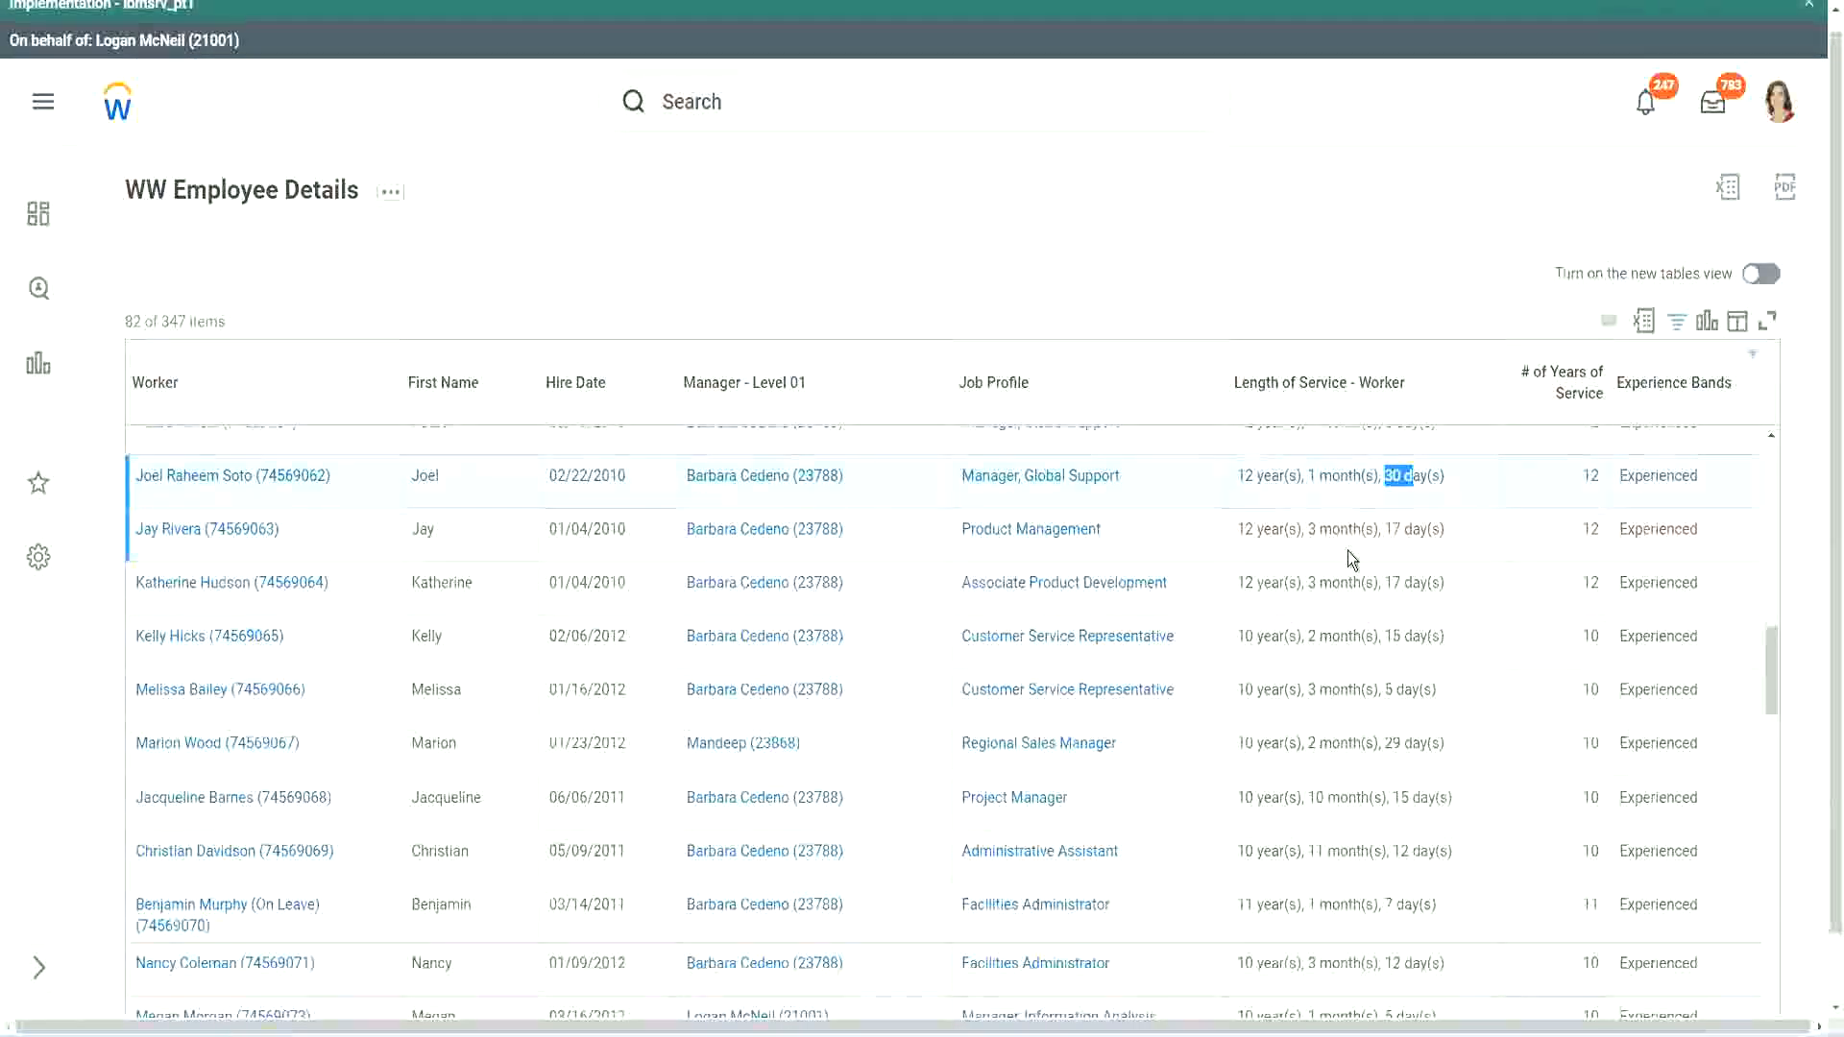
pyautogui.doubleClick(1587, 476)
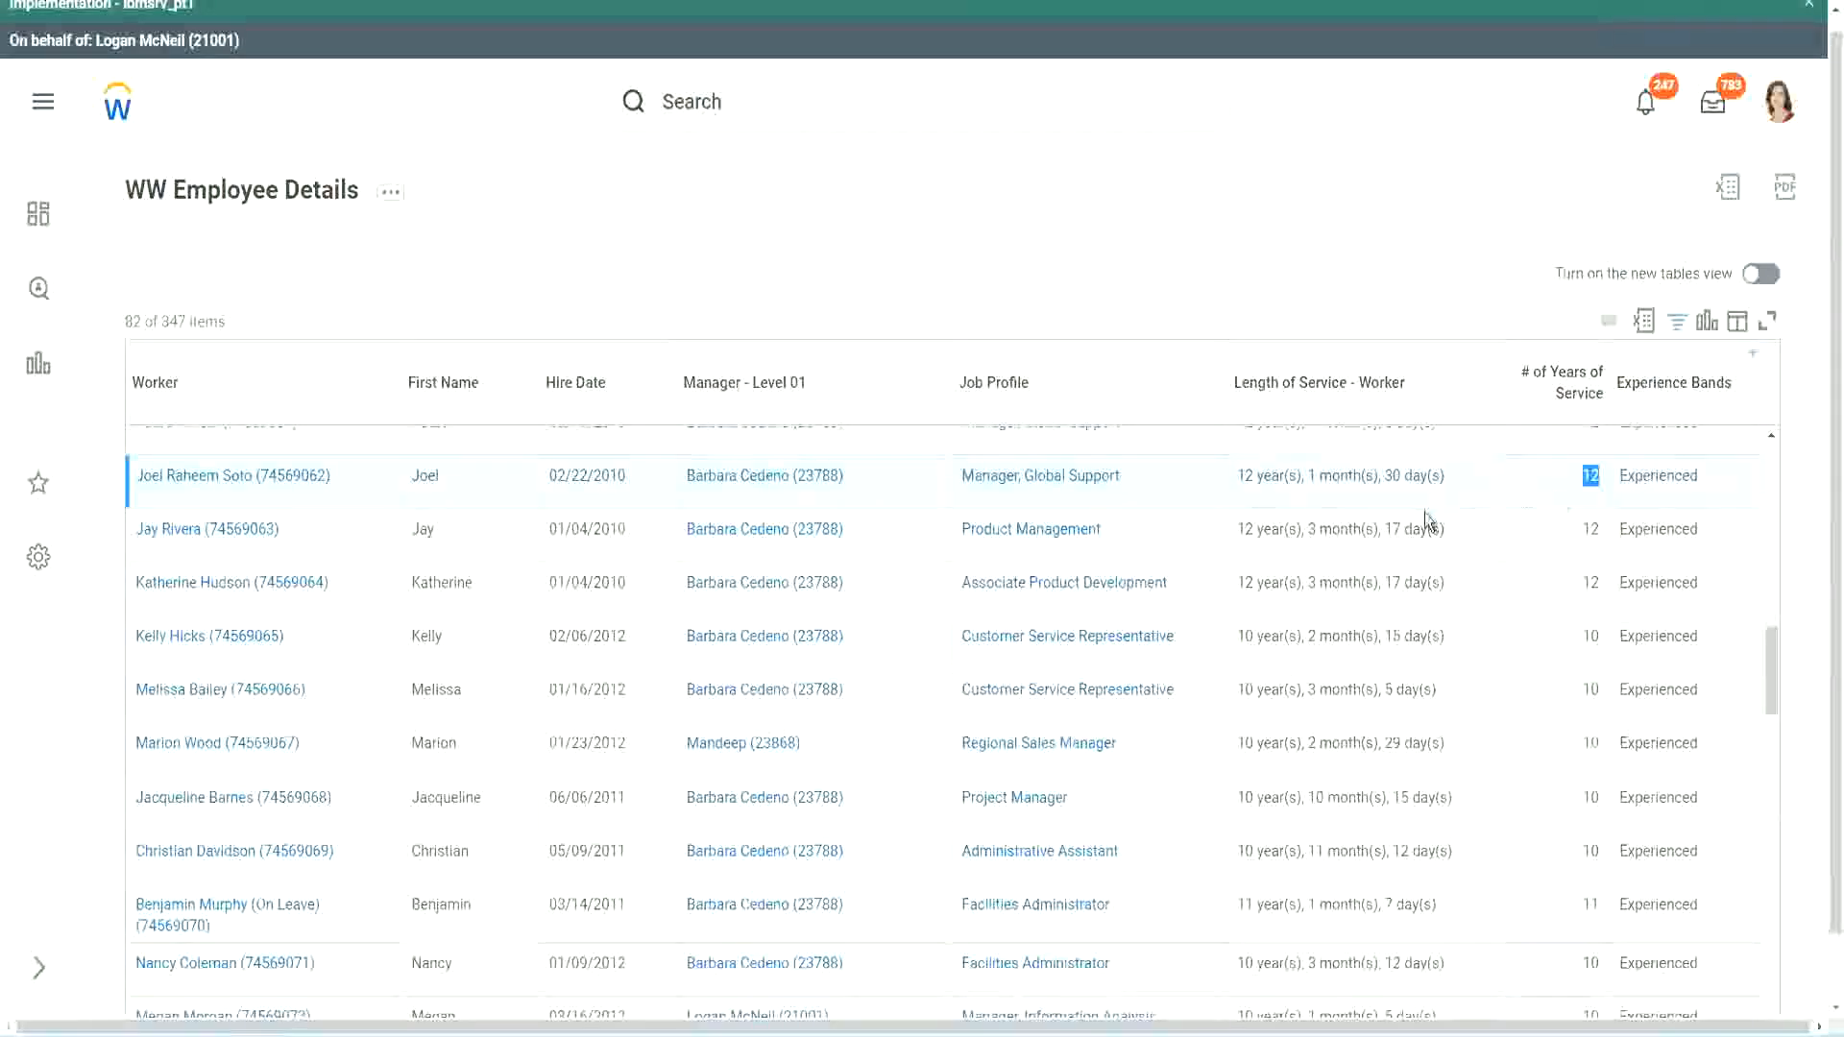
pyautogui.click(1268, 851)
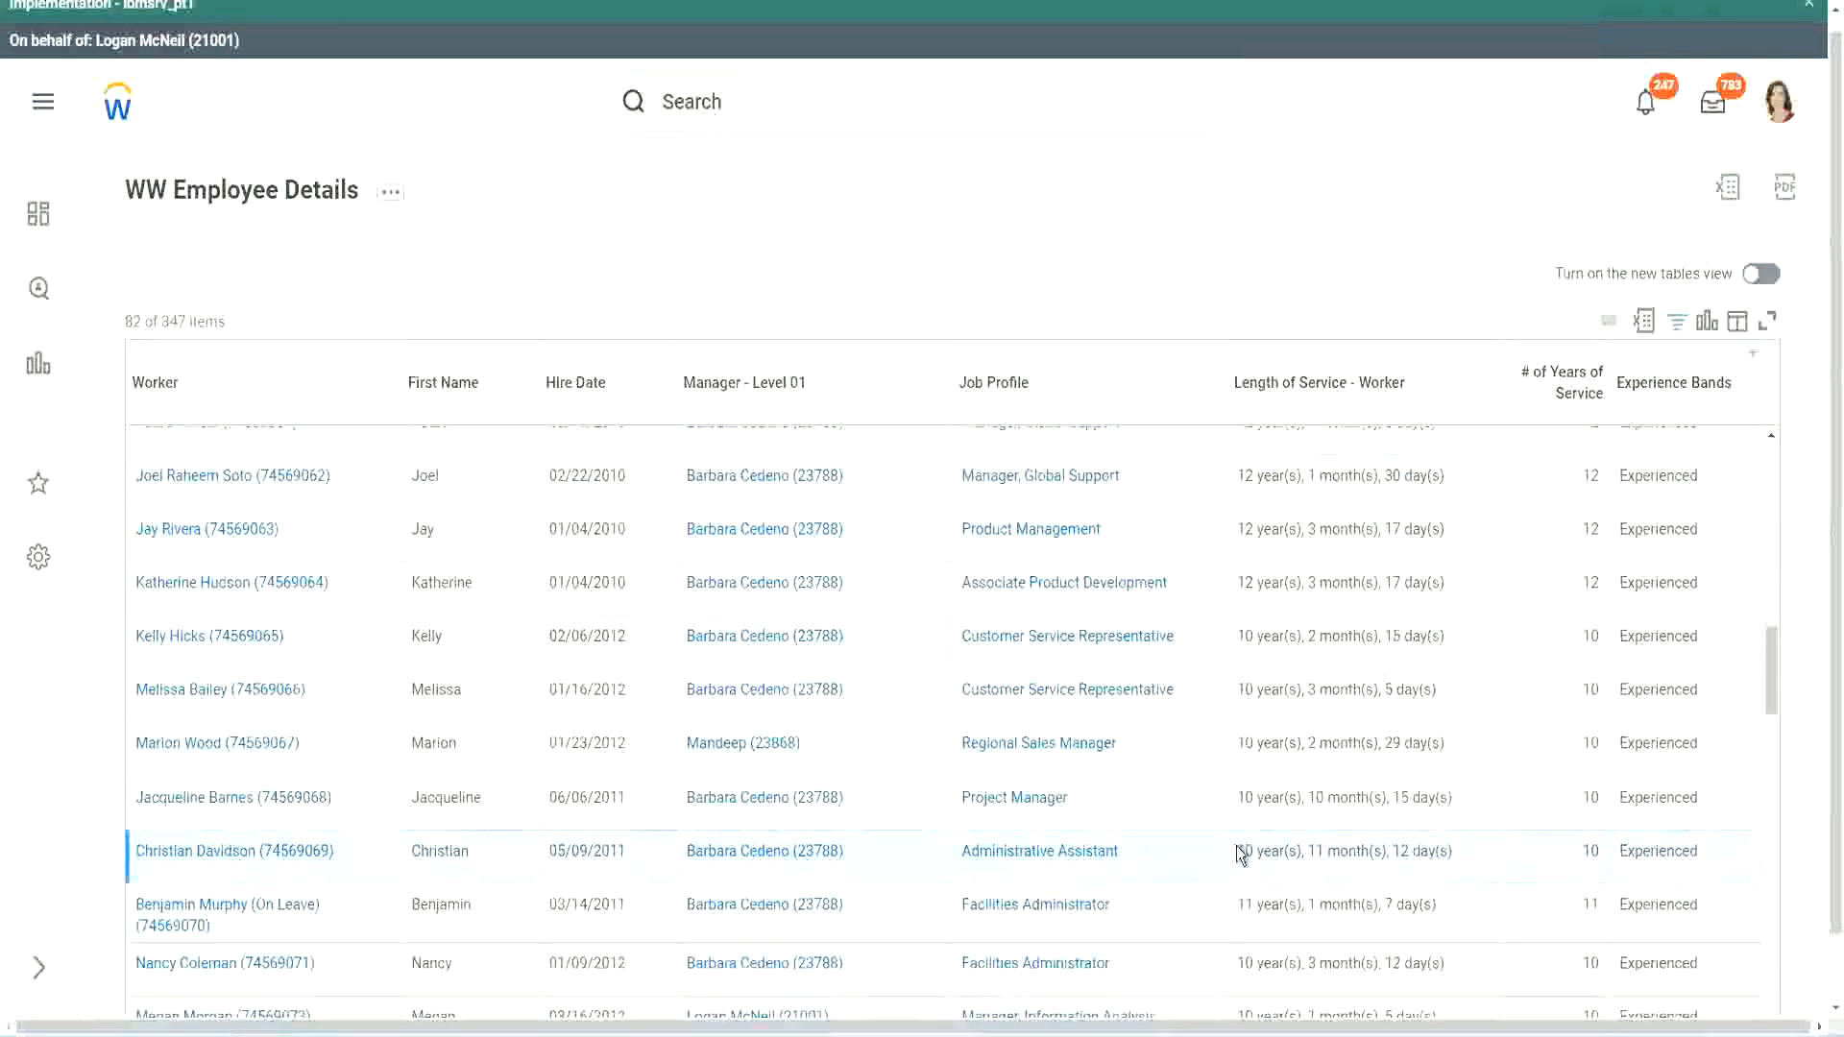
pyautogui.doubleClick(1314, 851)
pyautogui.moveTo(1400, 851); pyautogui.dragTo(1429, 851)
pyautogui.click(1431, 851)
pyautogui.doubleClick(1587, 851)
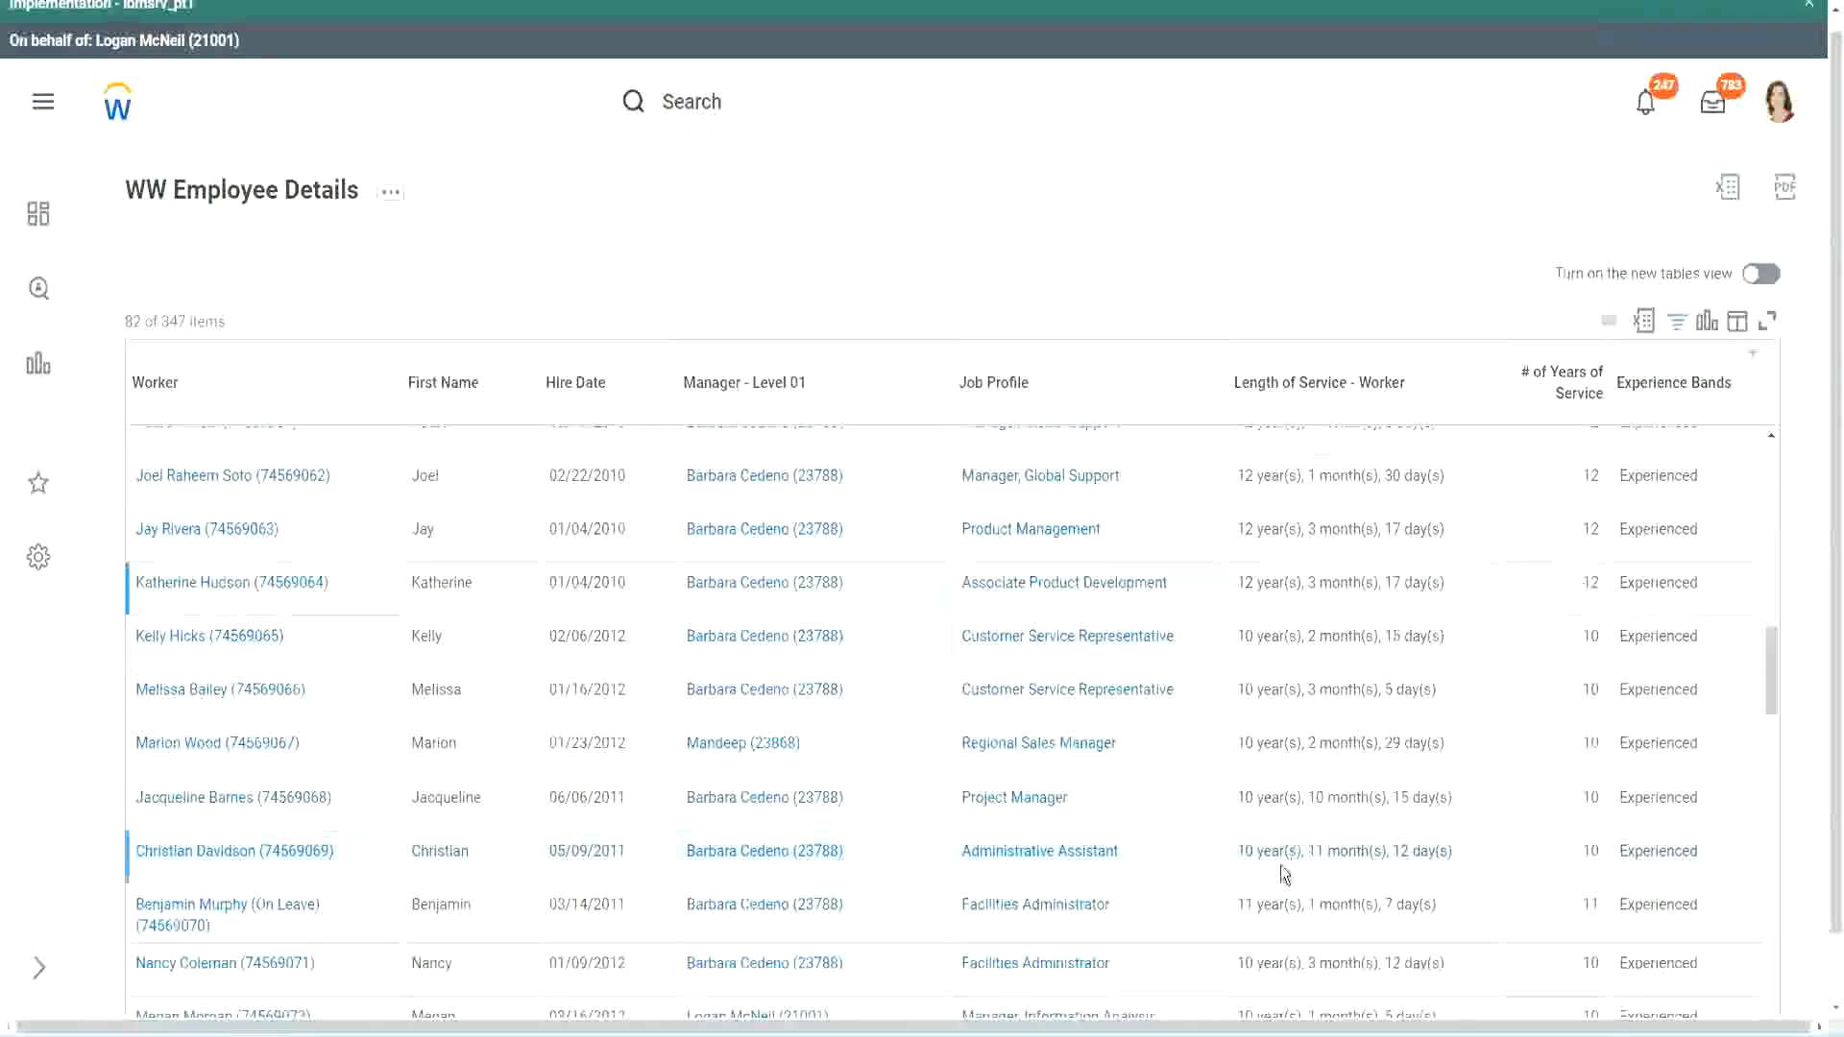
pyautogui.doubleClick(1245, 850)
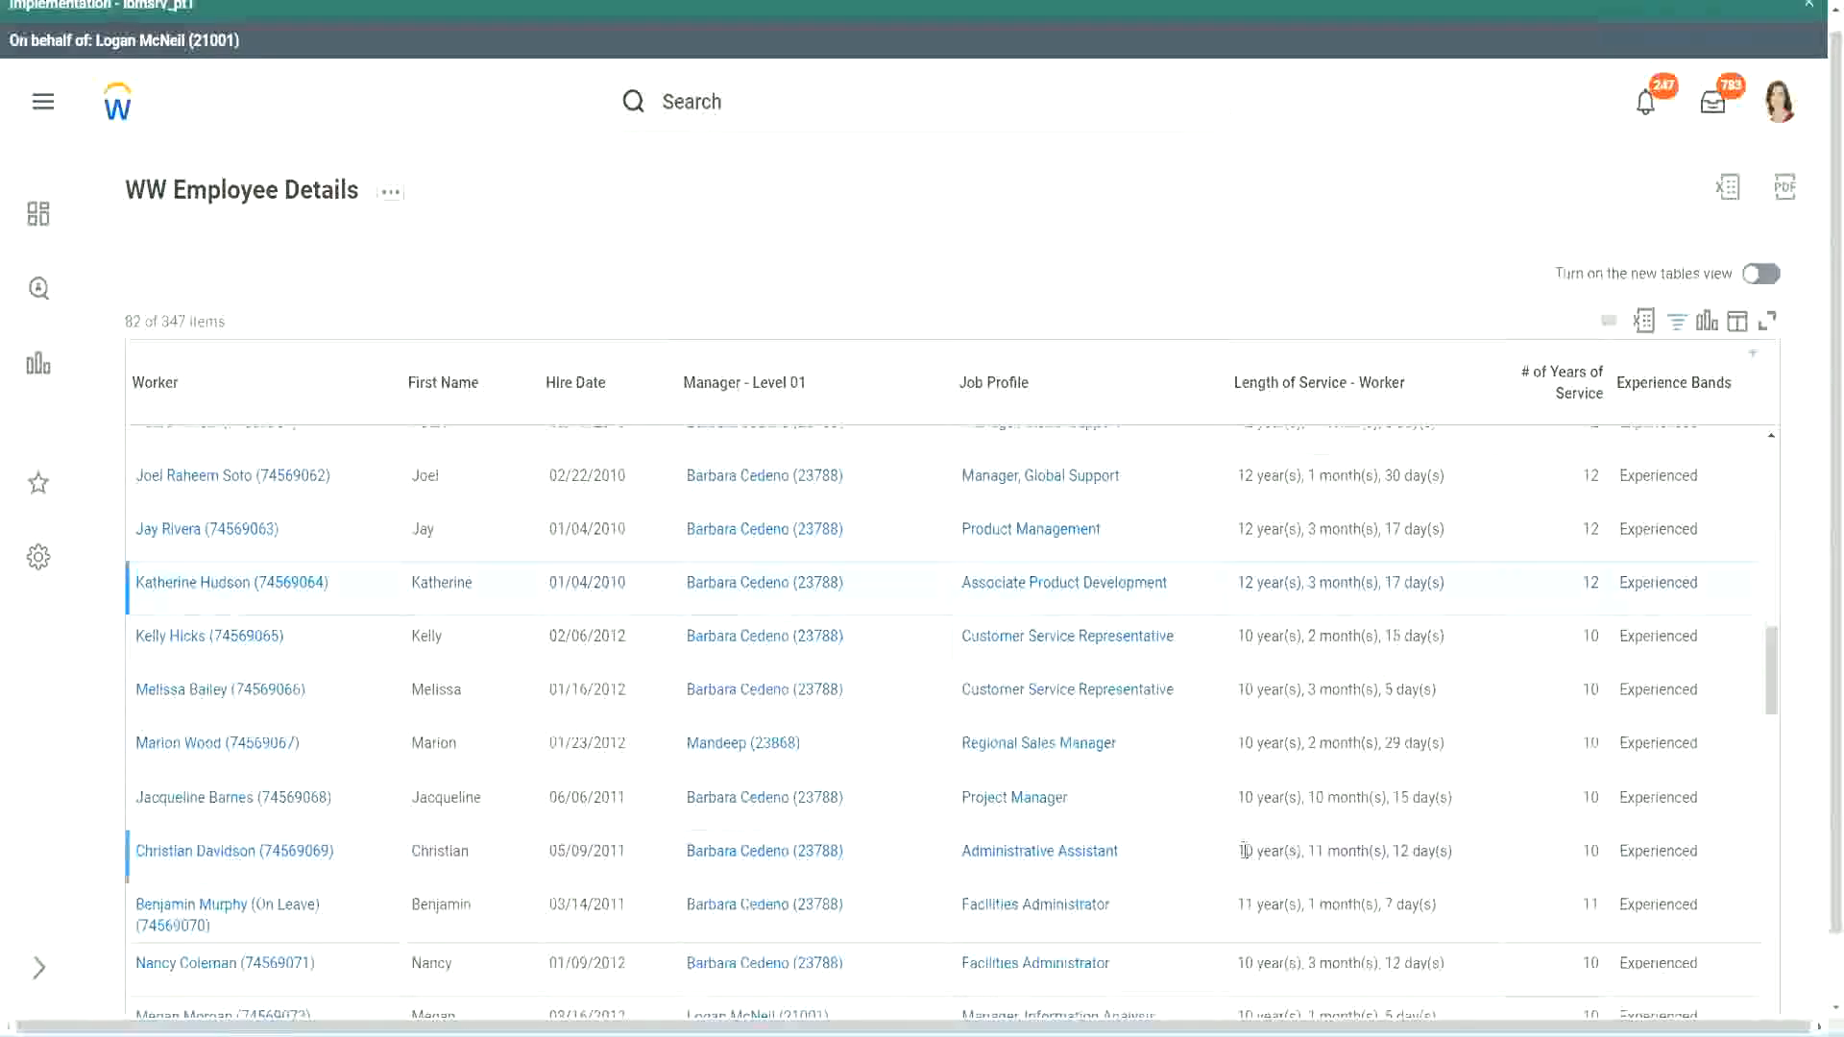
pyautogui.click(1393, 846)
pyautogui.doubleClick(1591, 476)
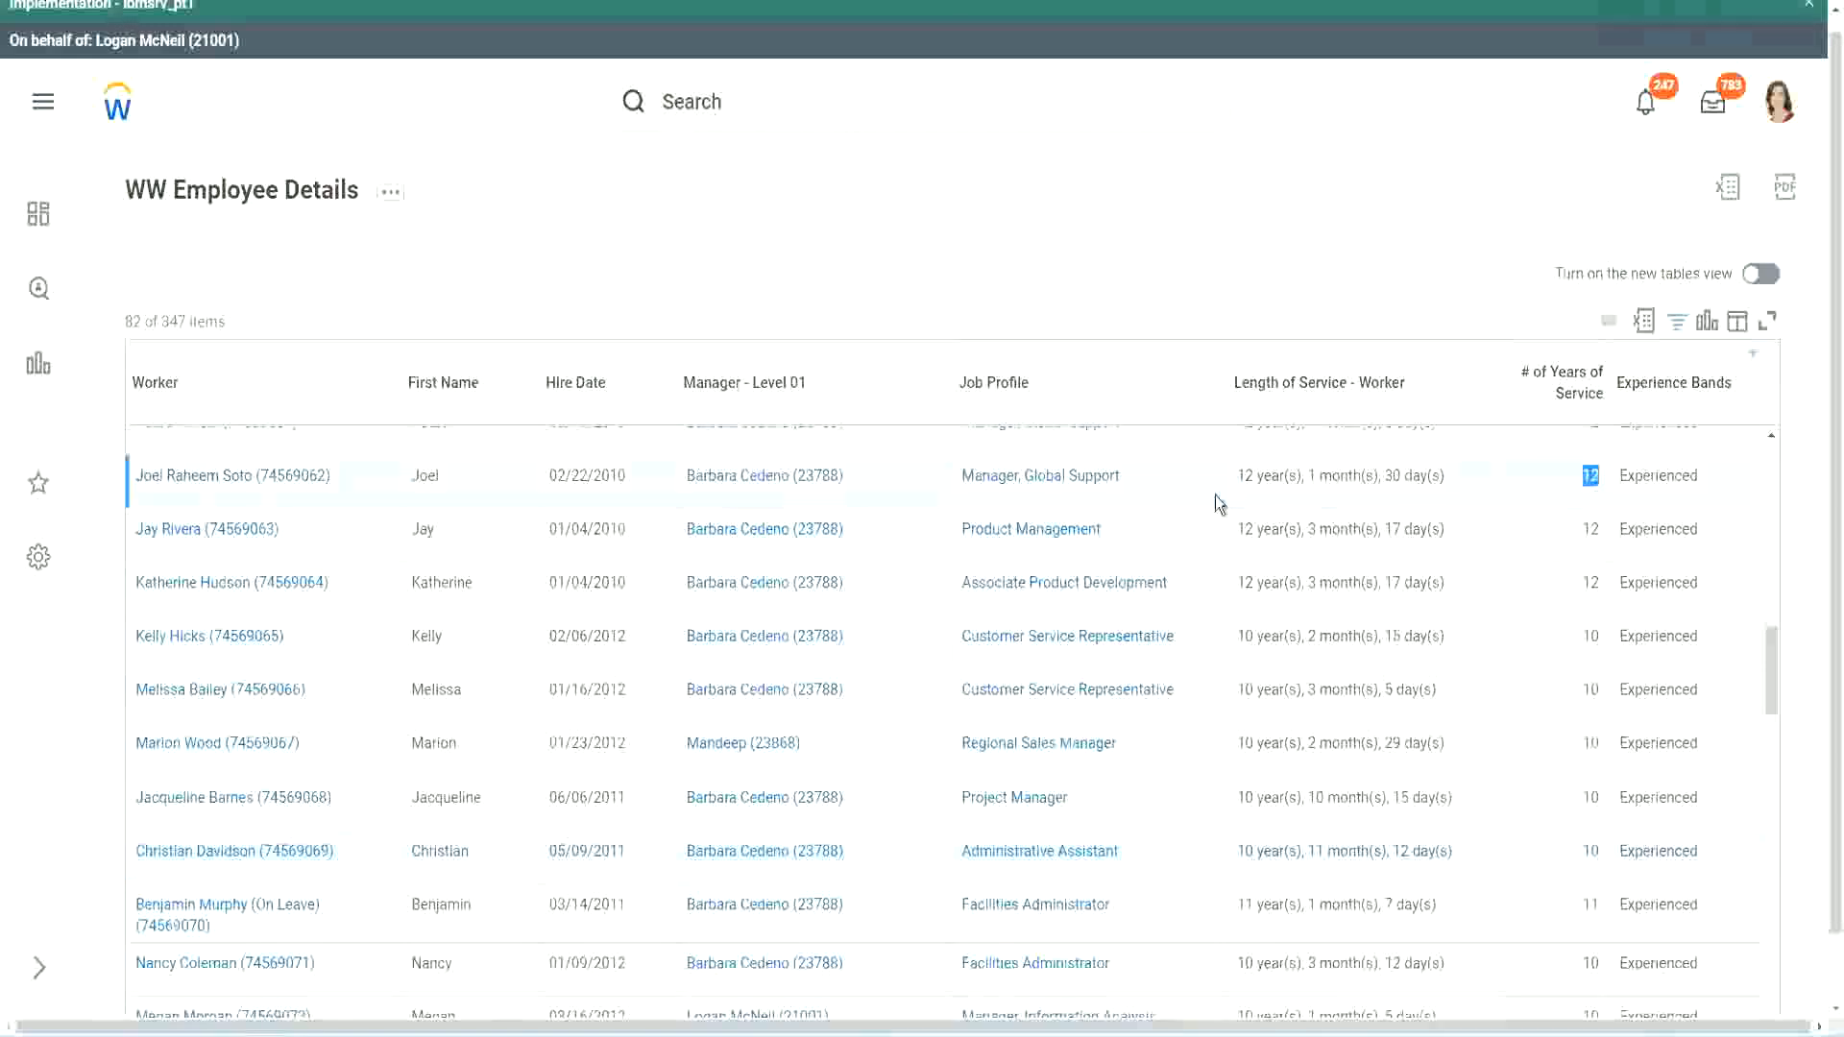
pyautogui.moveTo(1236, 476); pyautogui.dragTo(1467, 467)
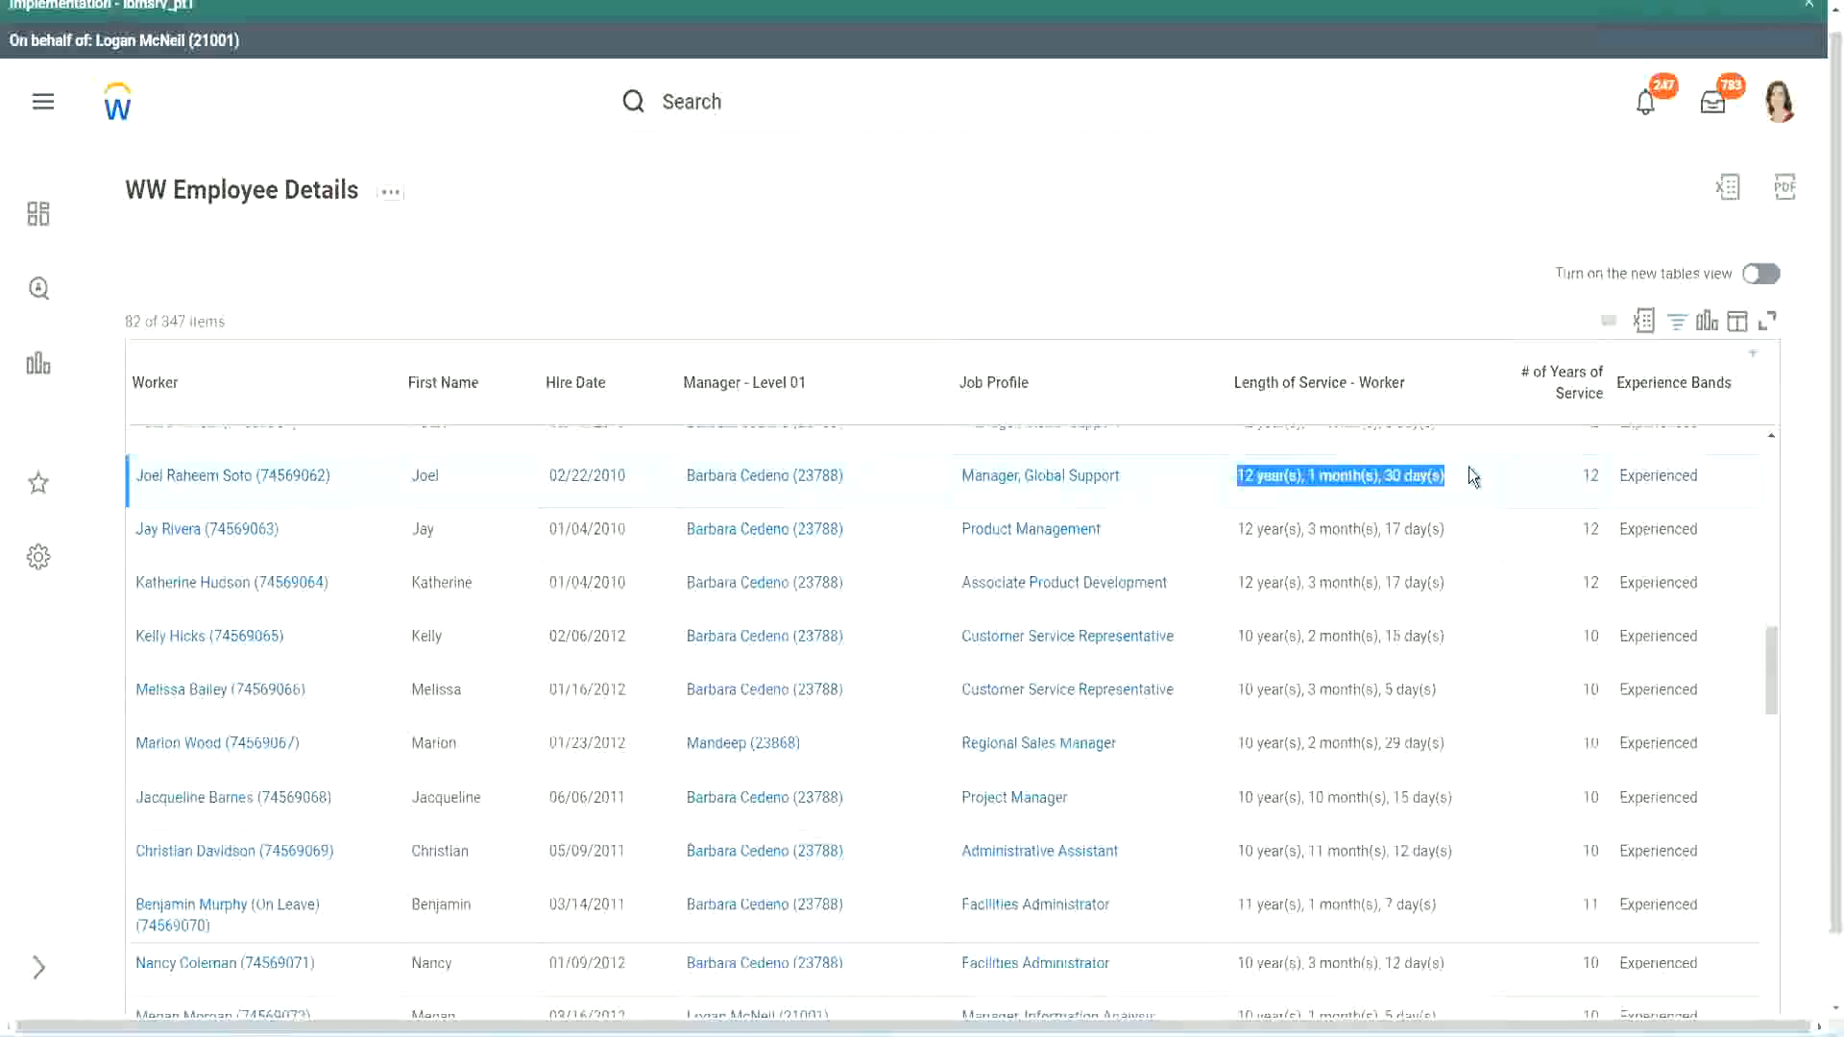
pyautogui.click(1431, 849)
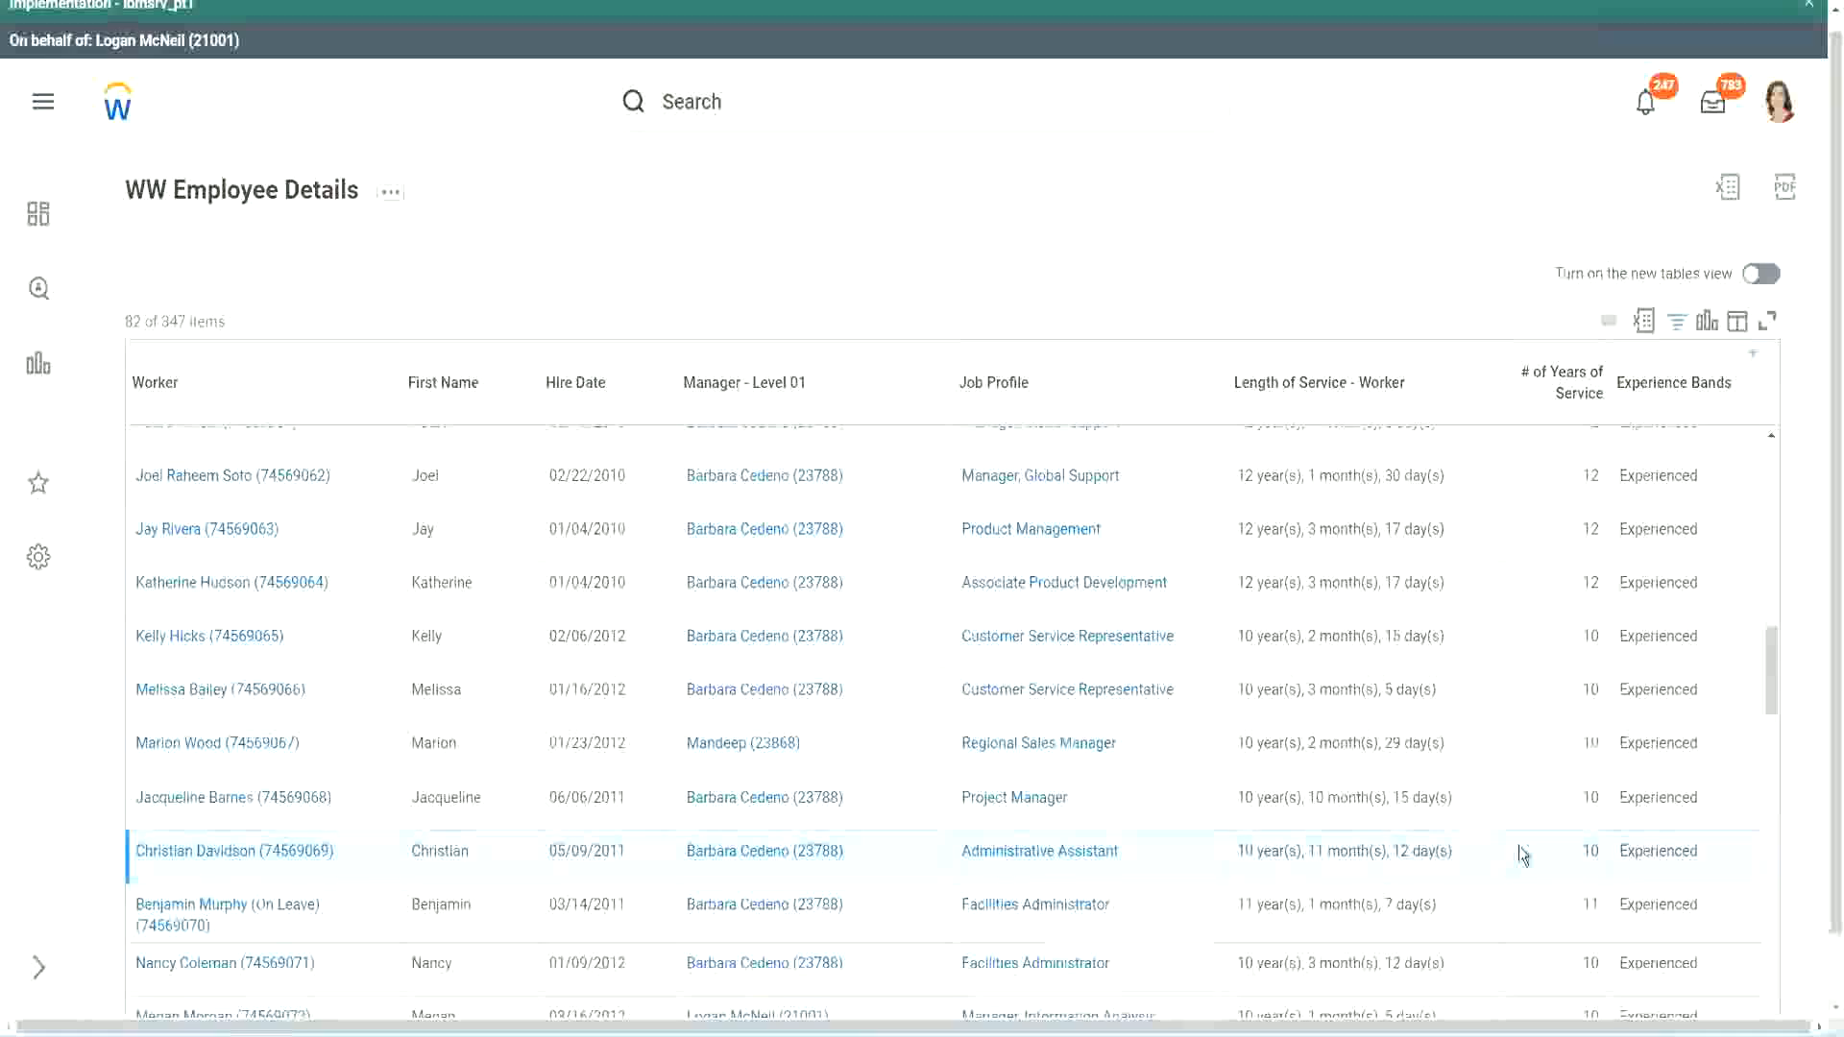
pyautogui.doubleClick(1592, 850)
pyautogui.click(1523, 857)
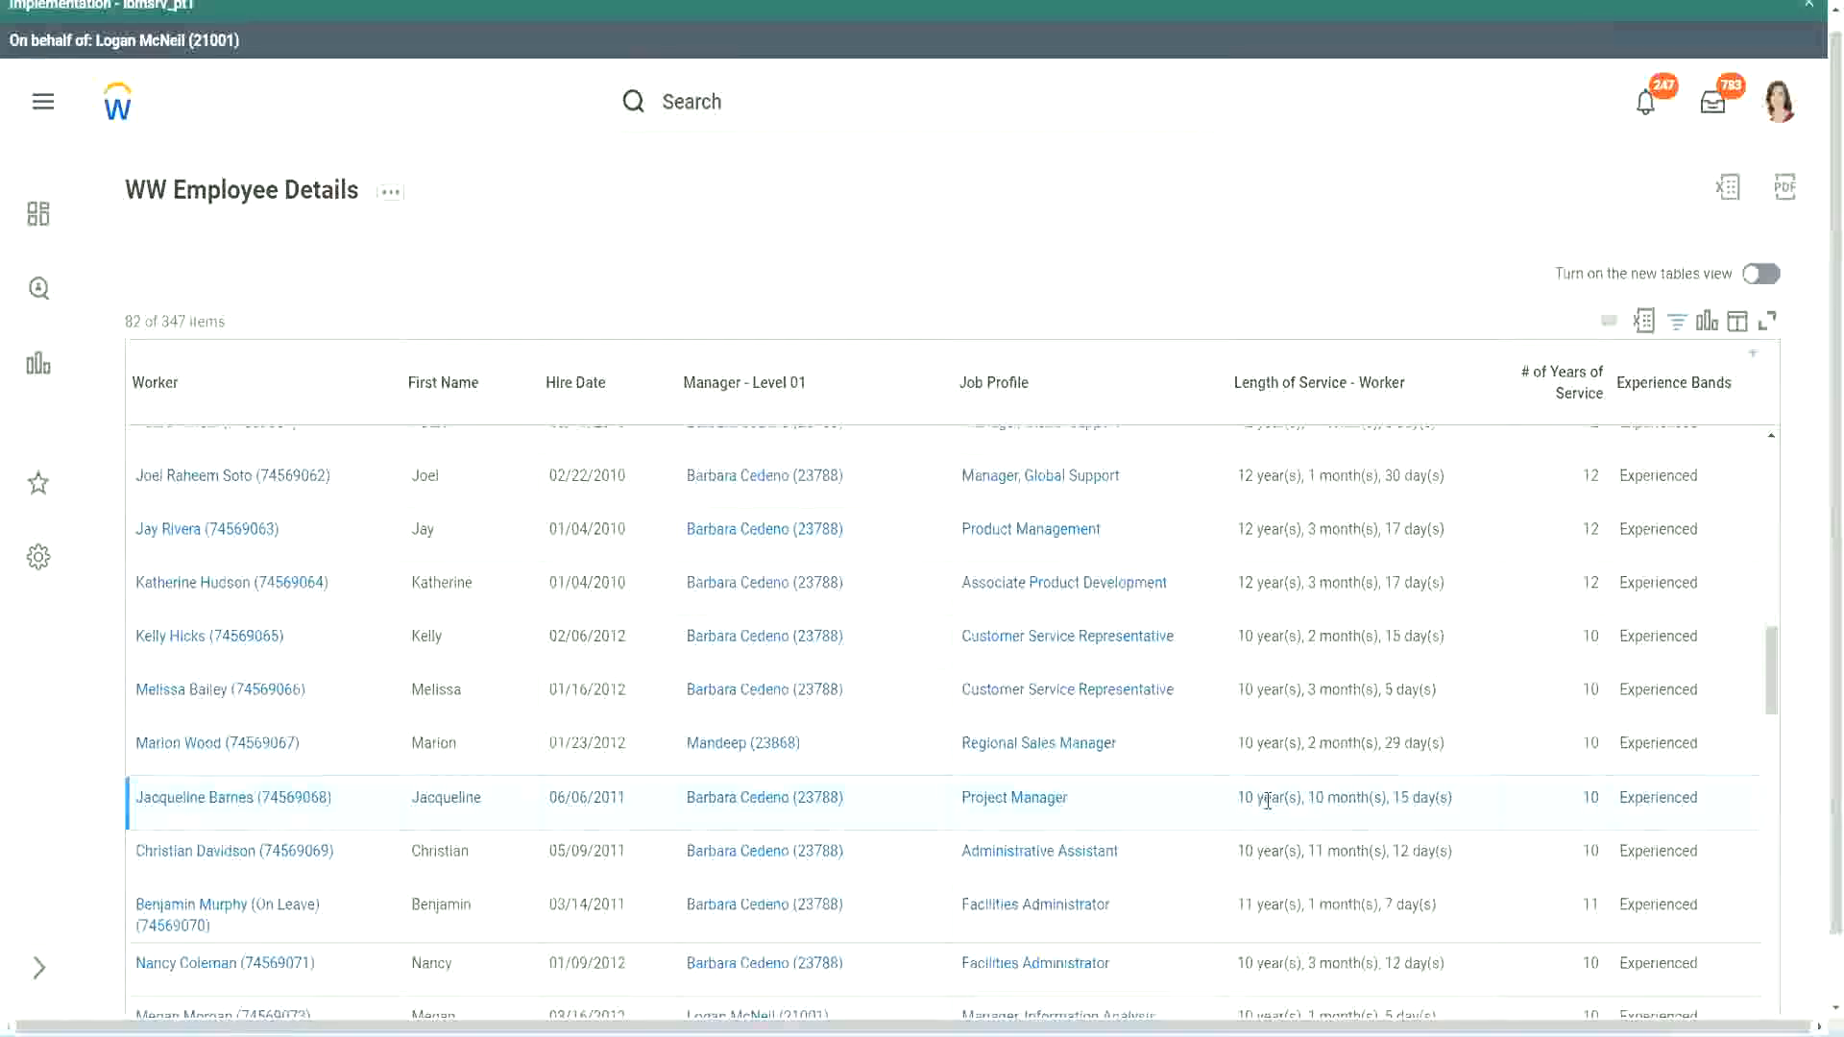
pyautogui.doubleClick(1317, 798)
pyautogui.click(1377, 798)
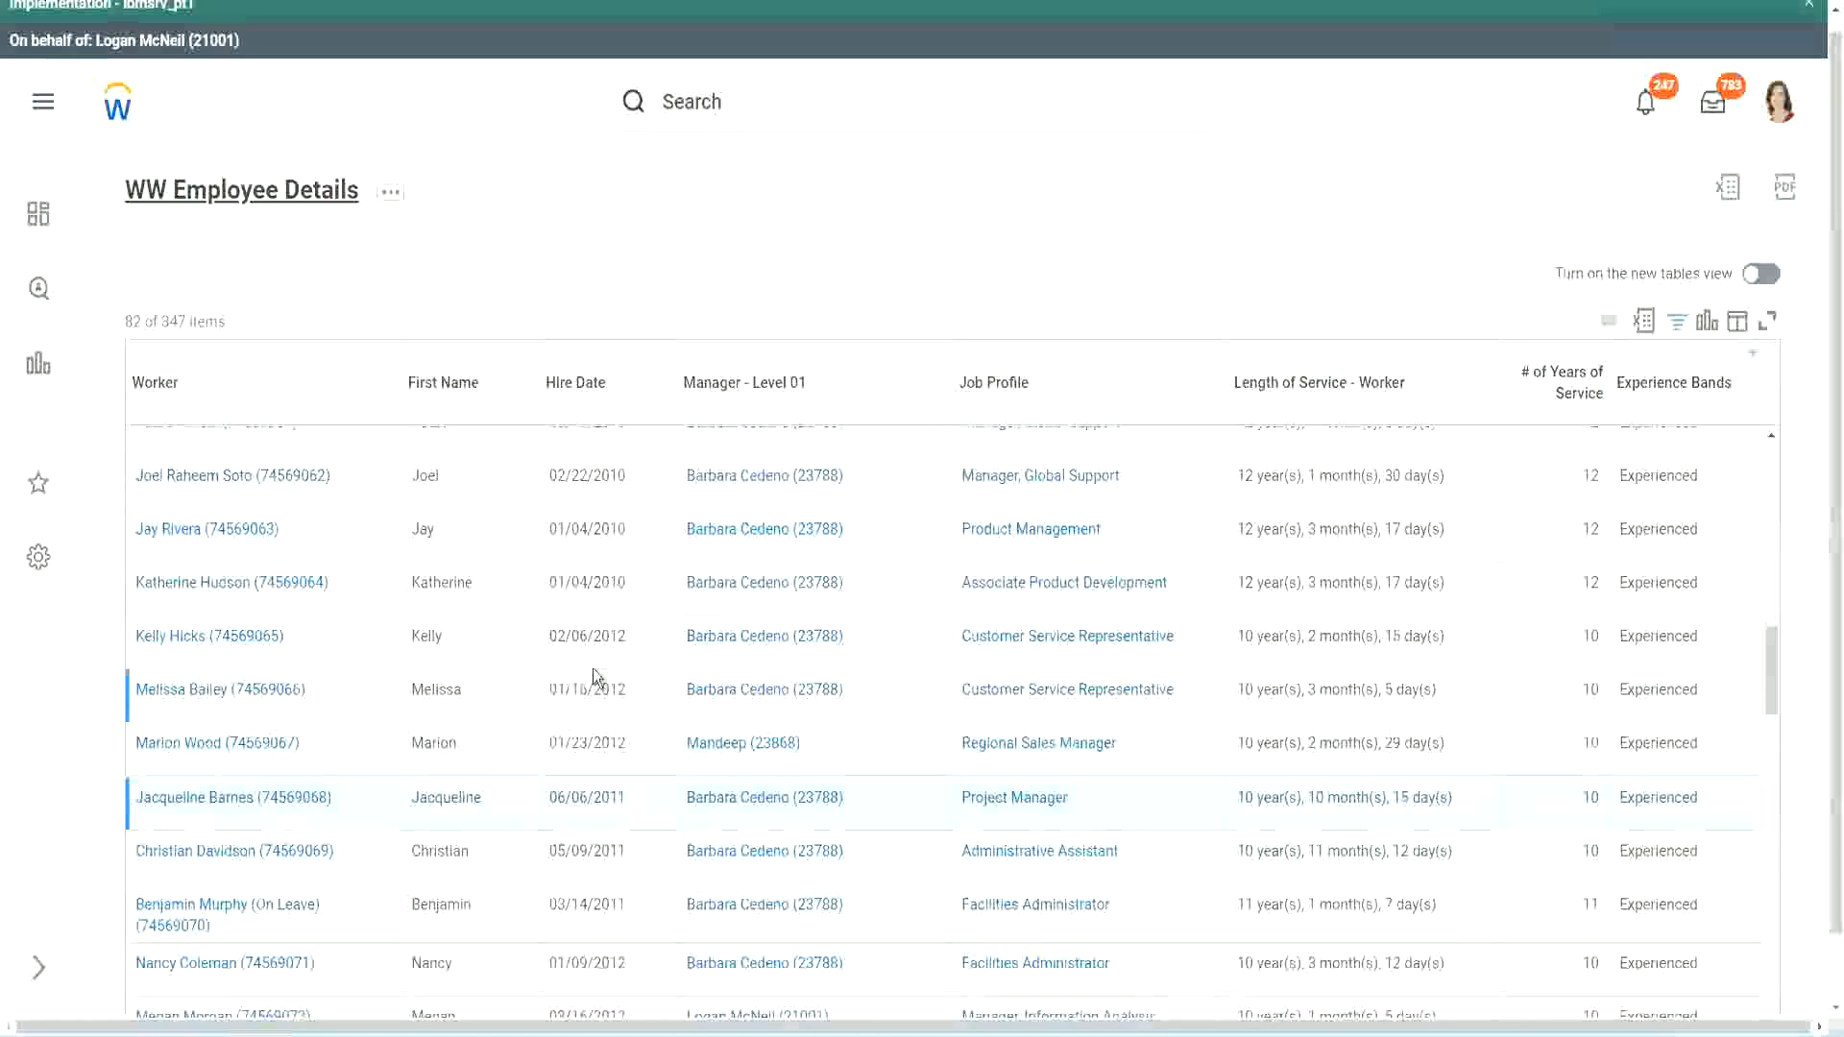
# Open the CF-WW-Eval Exp-Derive Experience Bands from Years of Service field from the report's columns in a new tab.
pyautogui.scroll(-5, 614, 666)
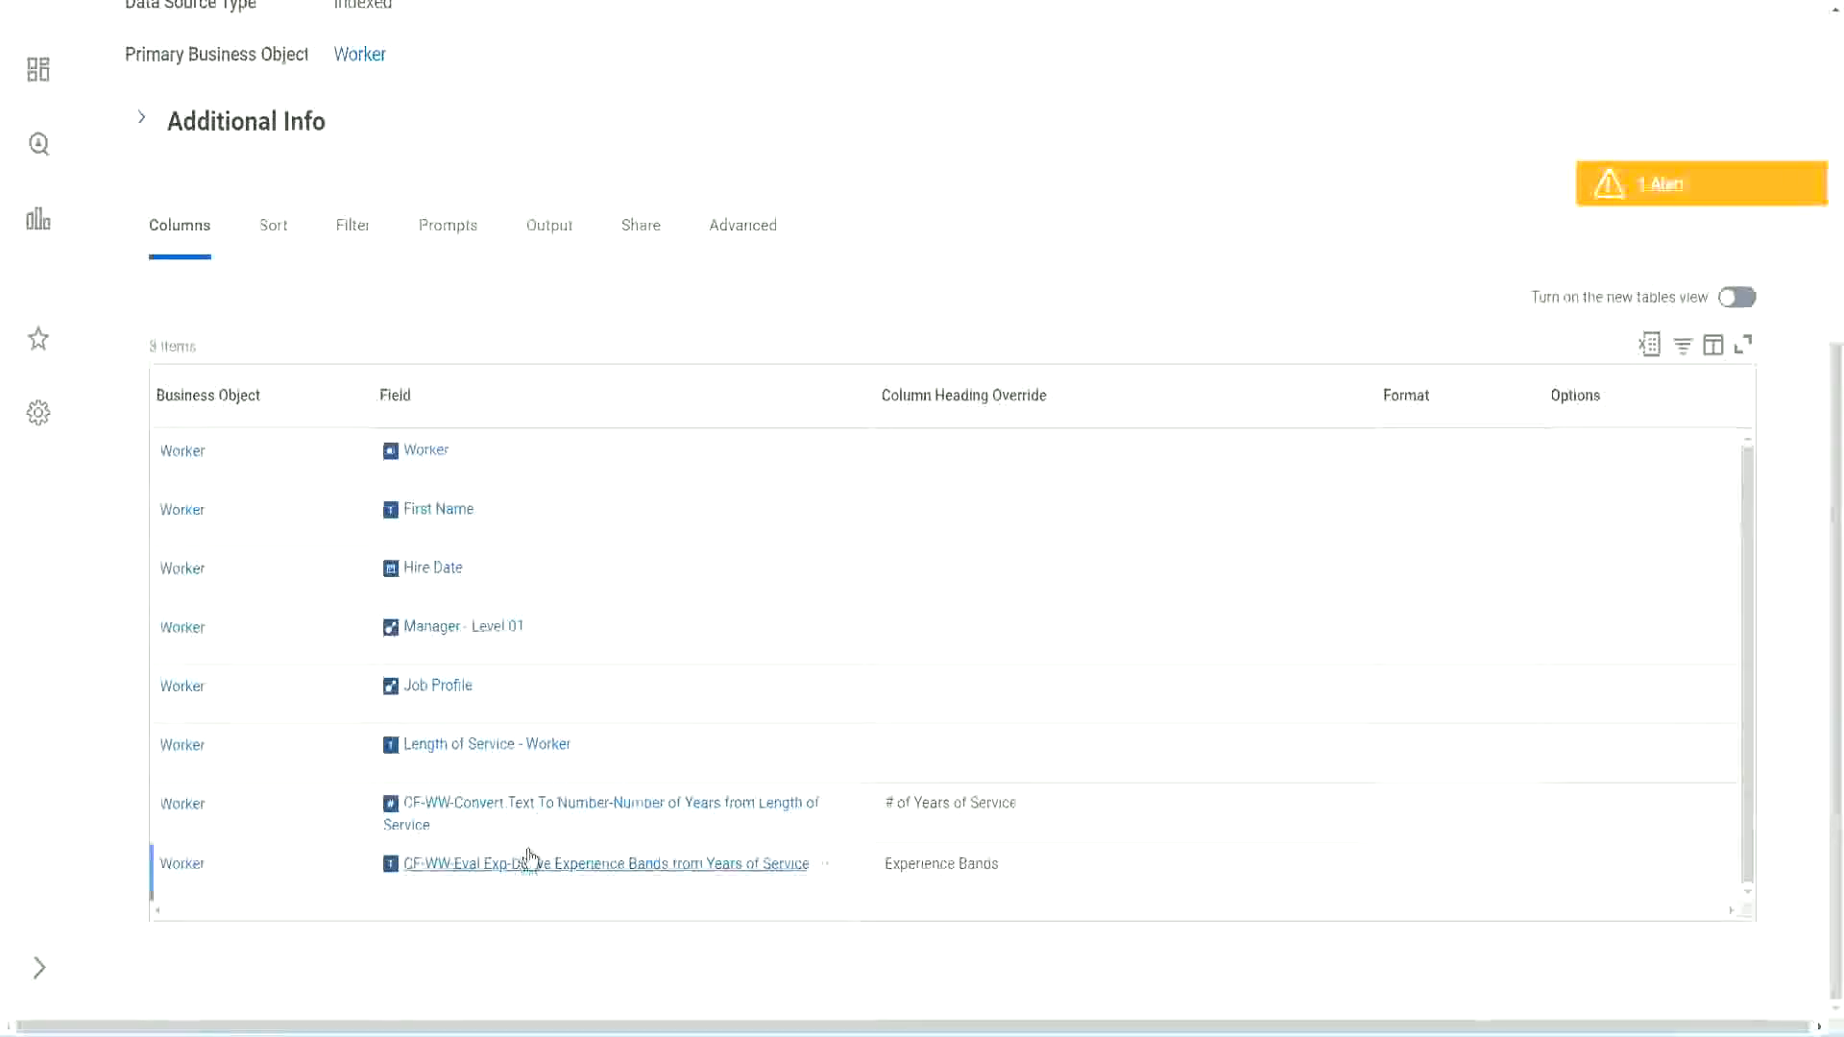
pyautogui.rightClick(502, 874)
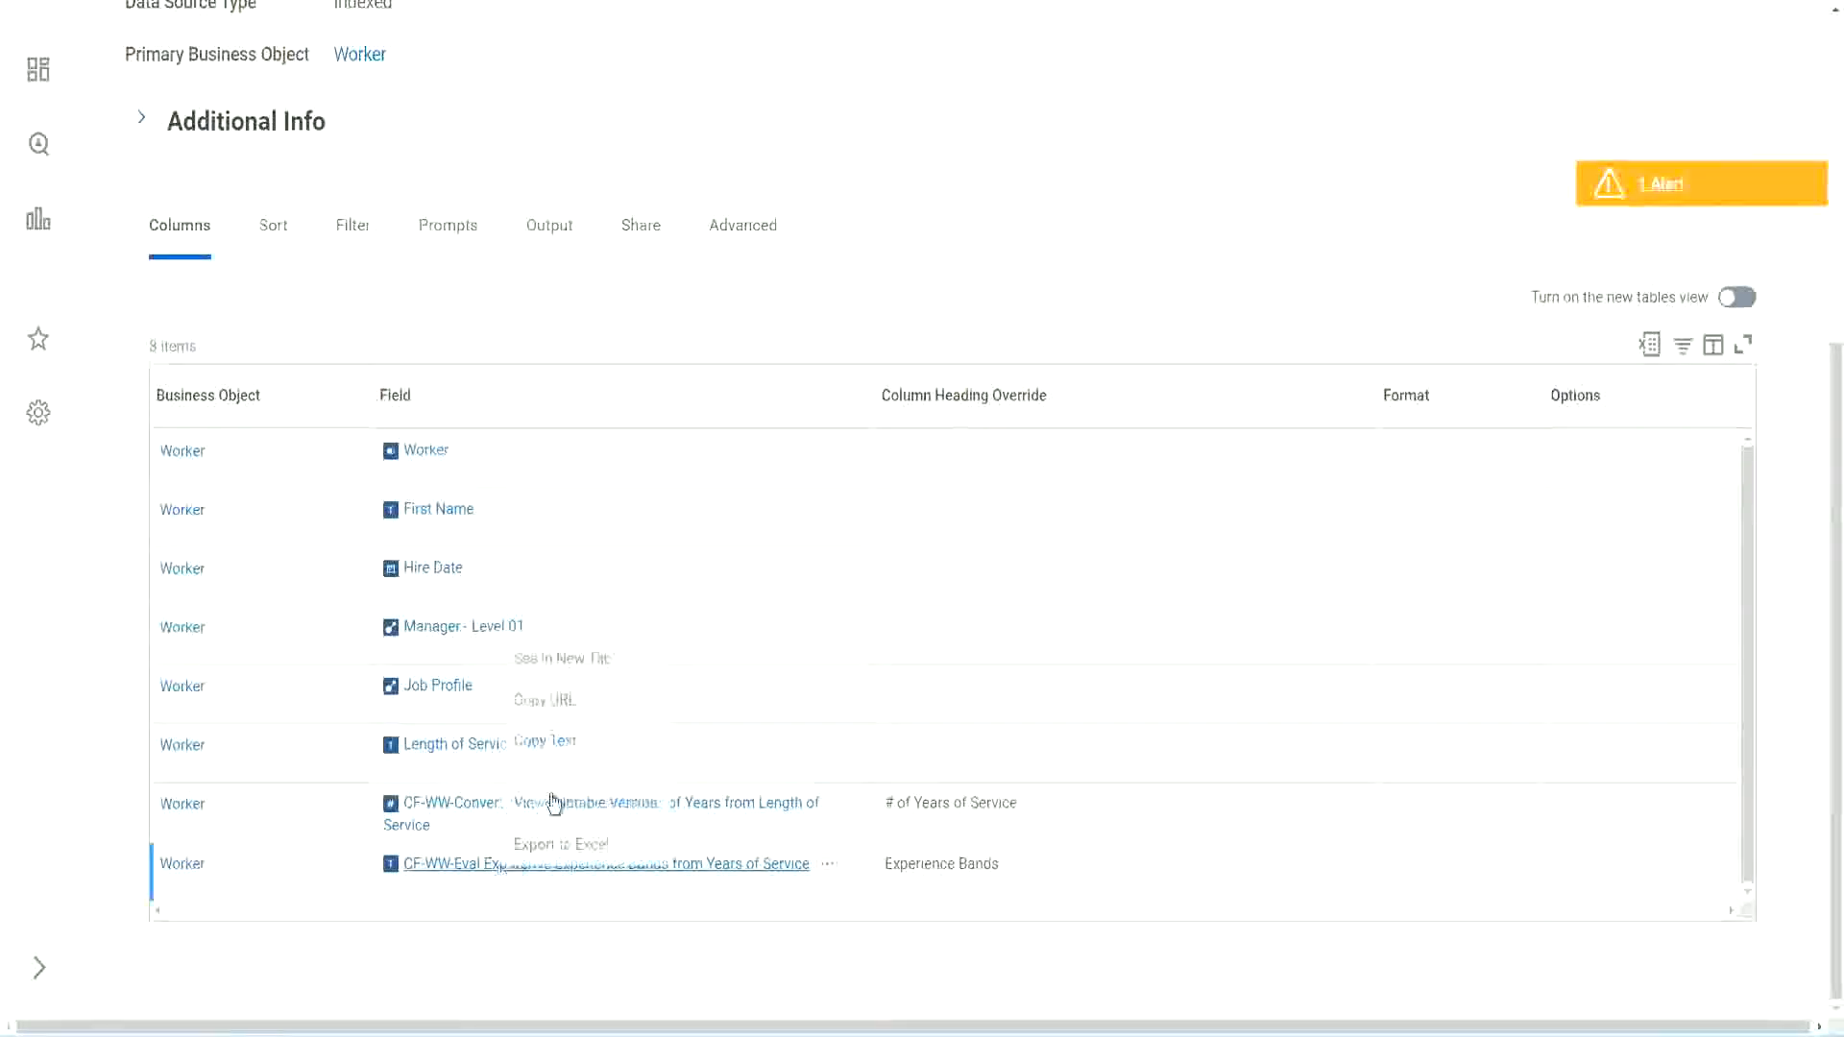
pyautogui.click(580, 659)
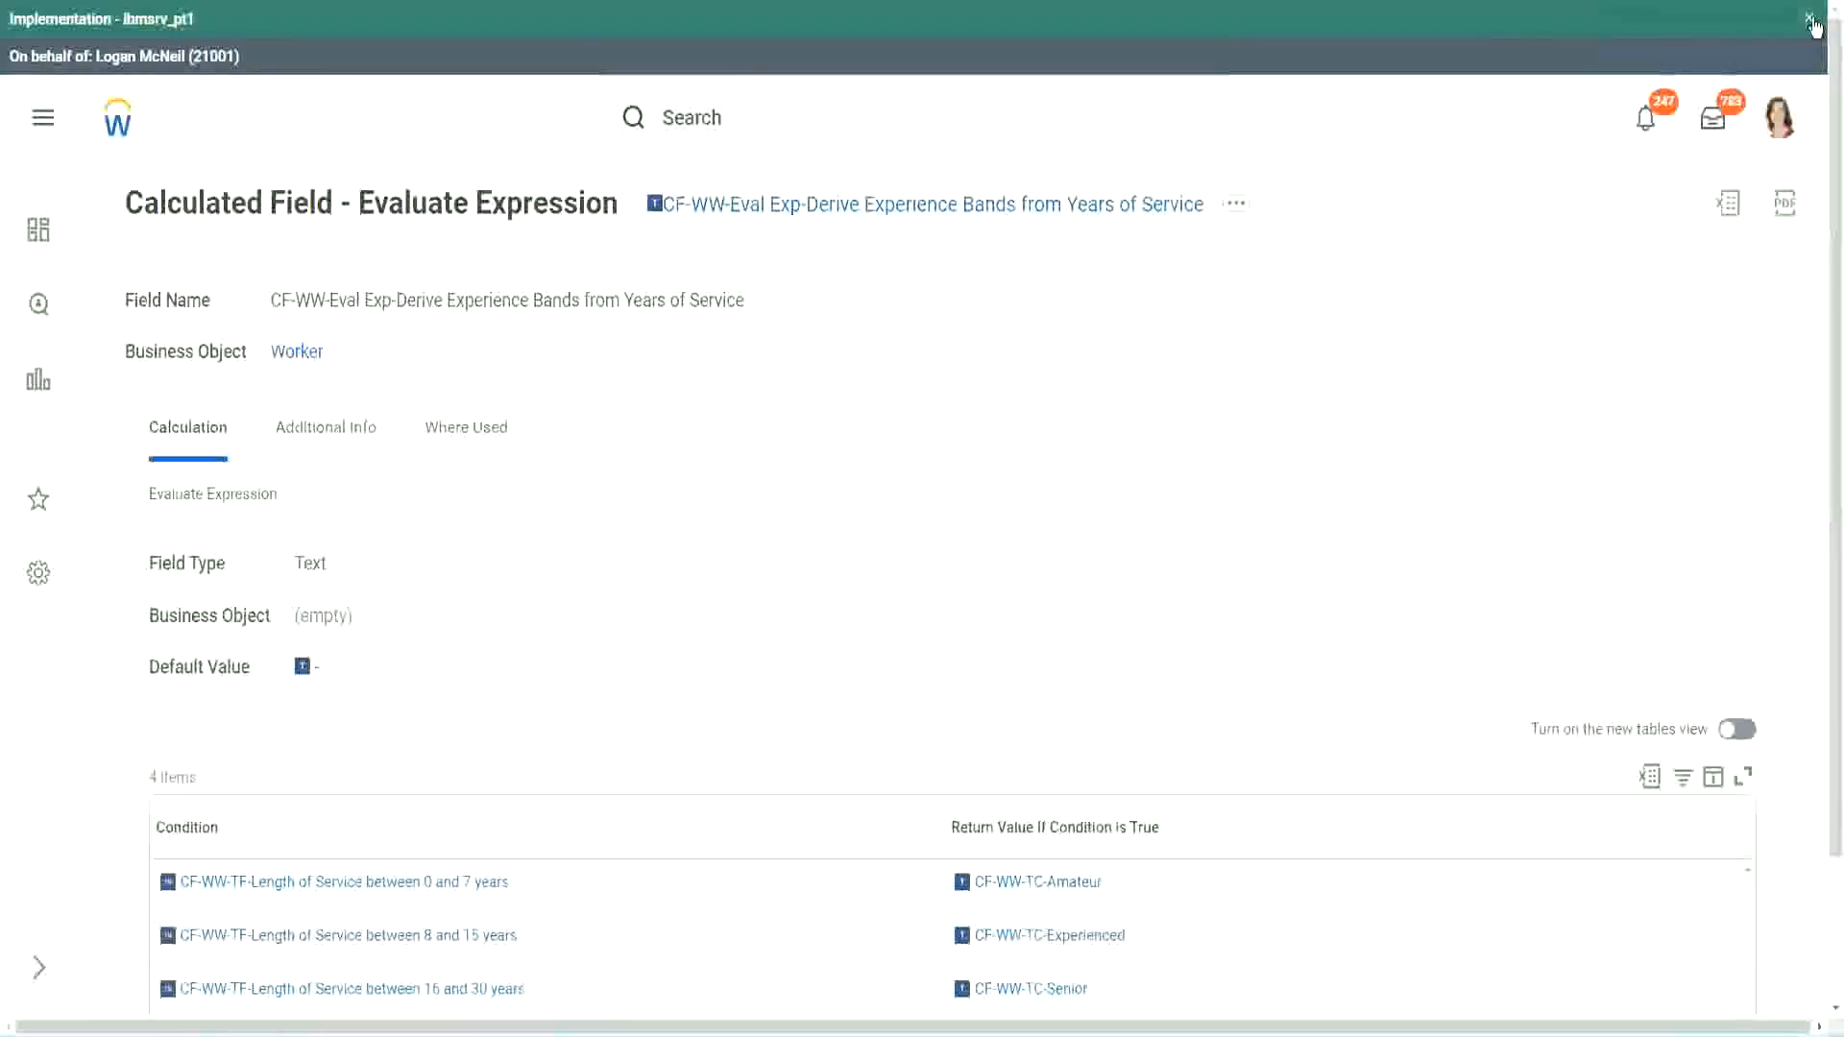
# Dismiss the implementation banner and review the evaluate expression's conditions and their return values.
pyautogui.click(1810, 19)
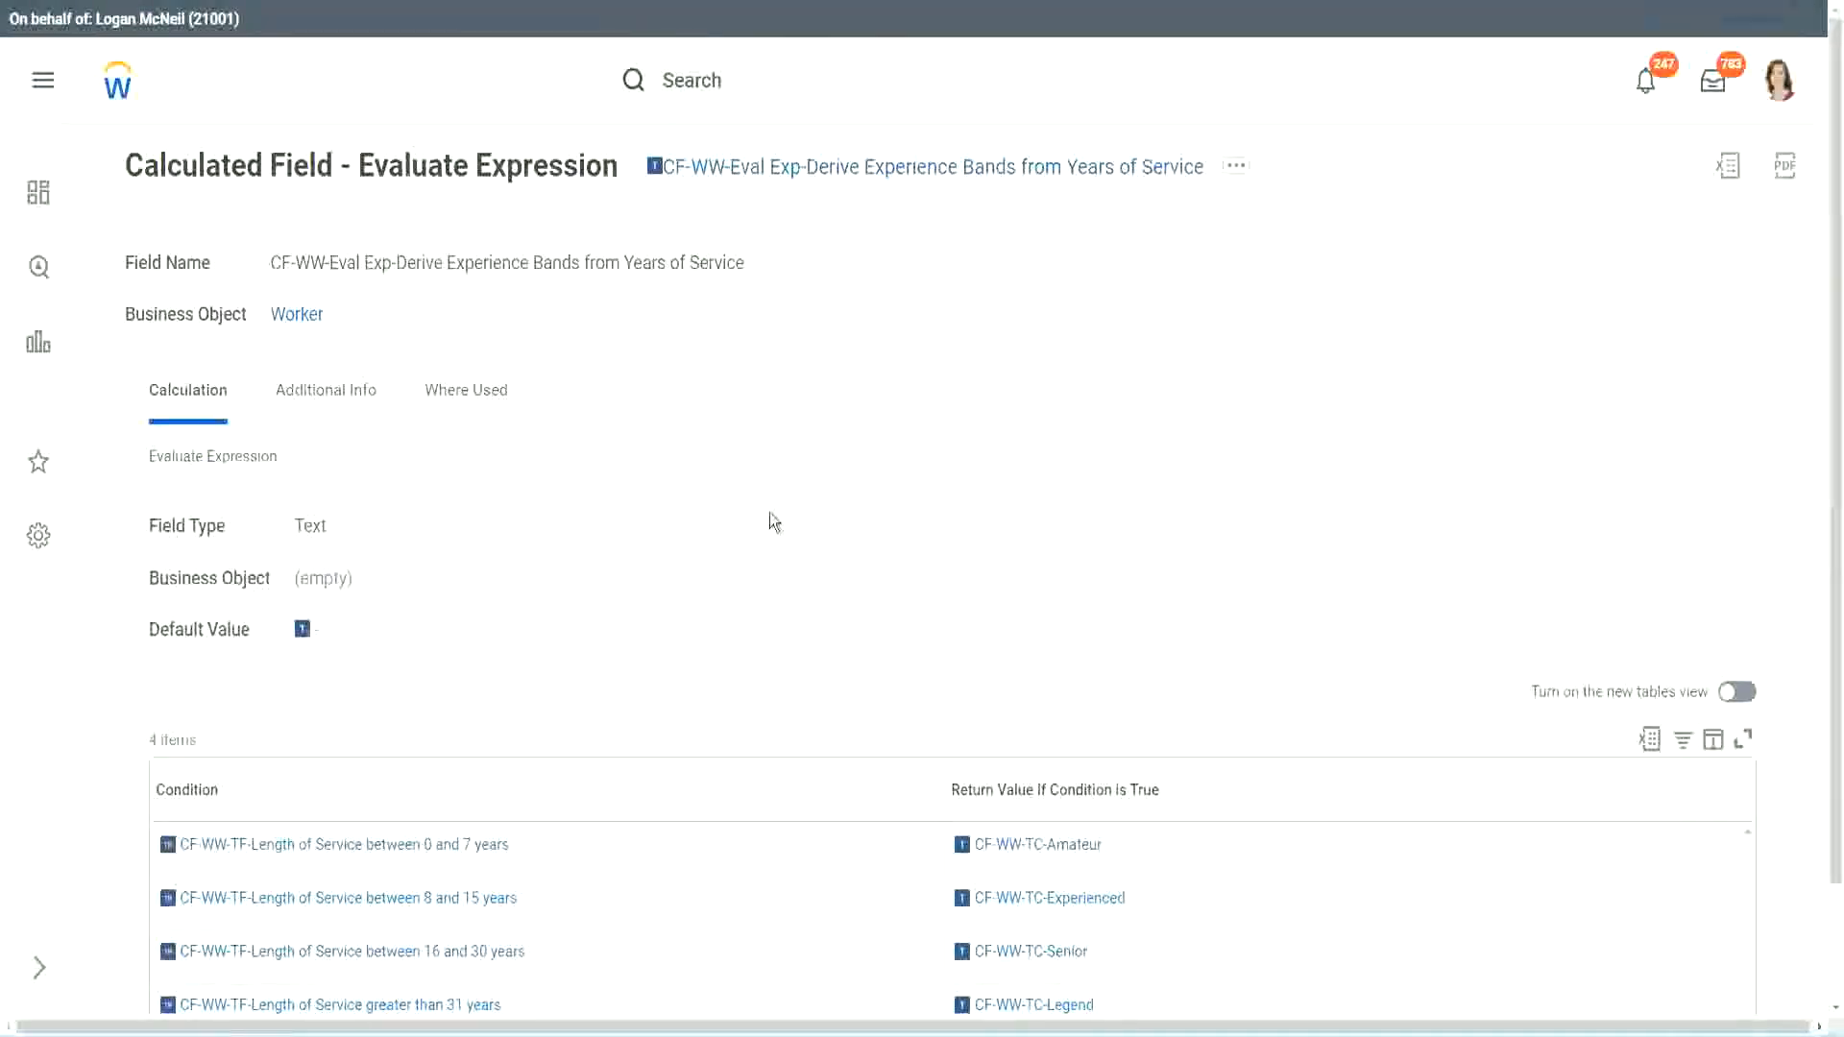
pyautogui.scroll(-1, 769, 512)
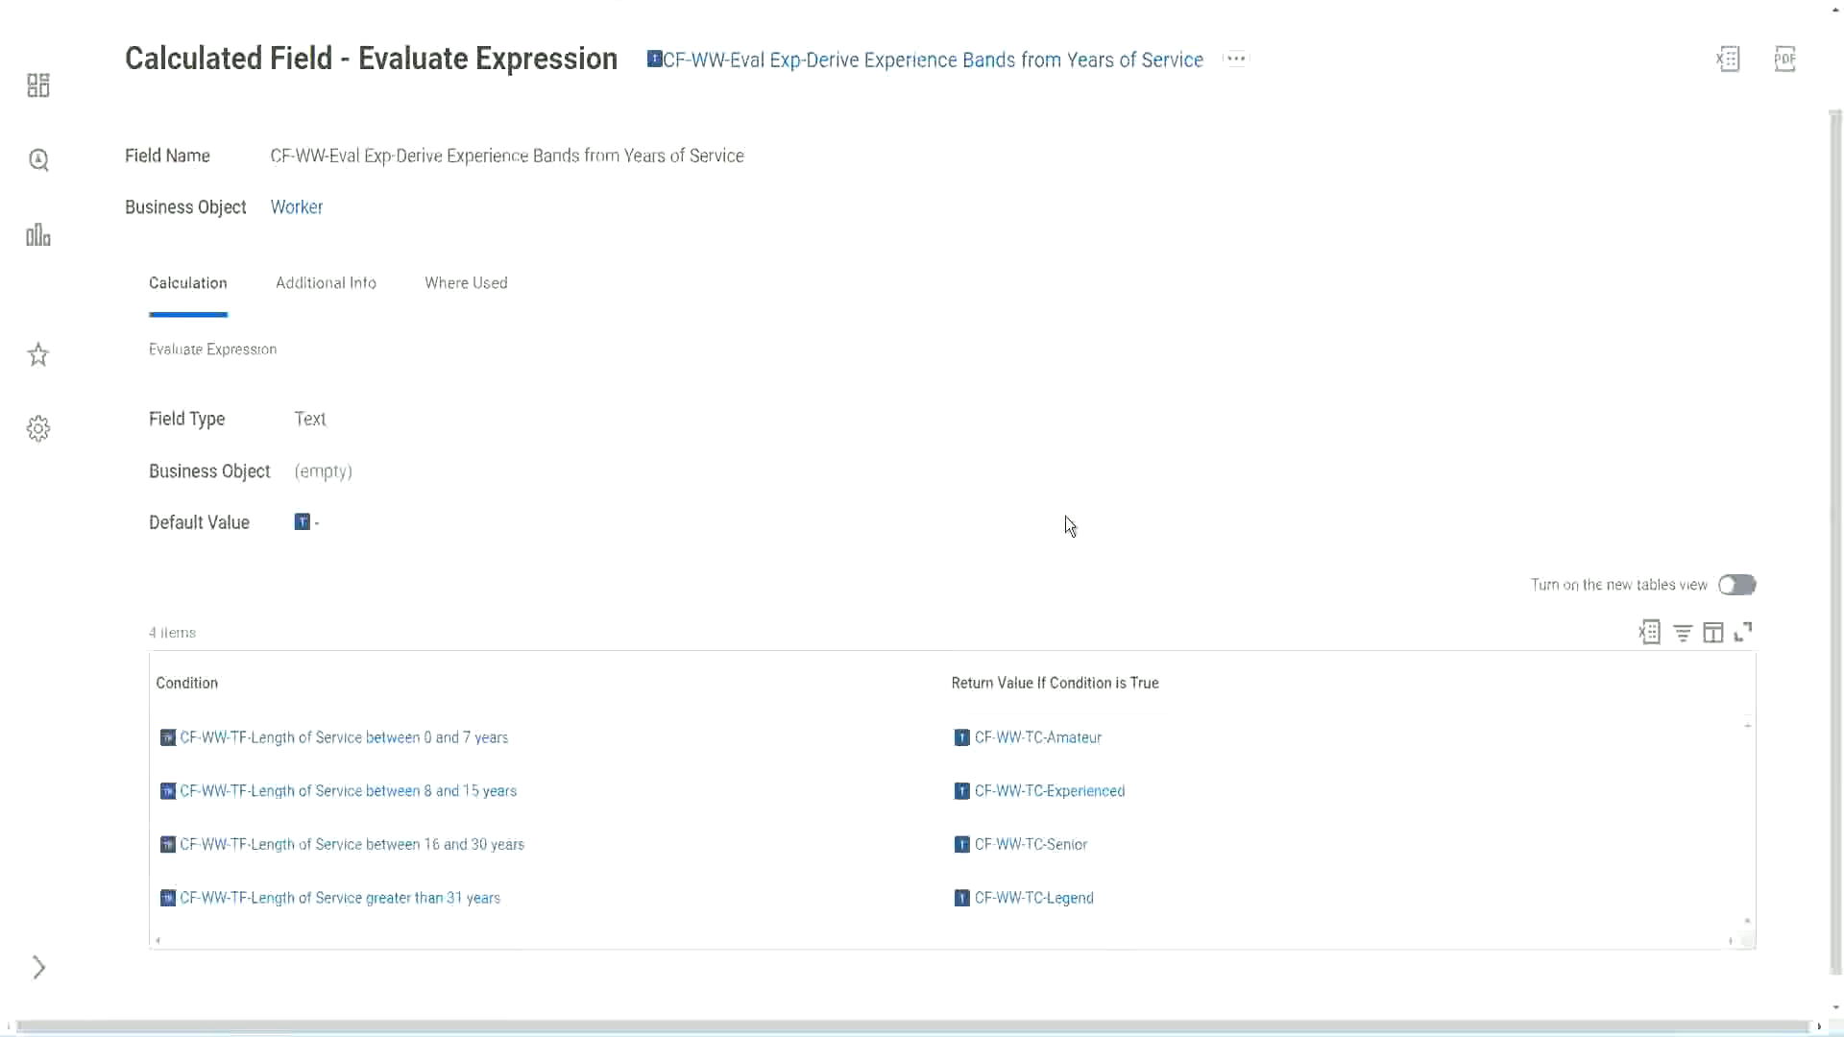
pyautogui.click(835, 678)
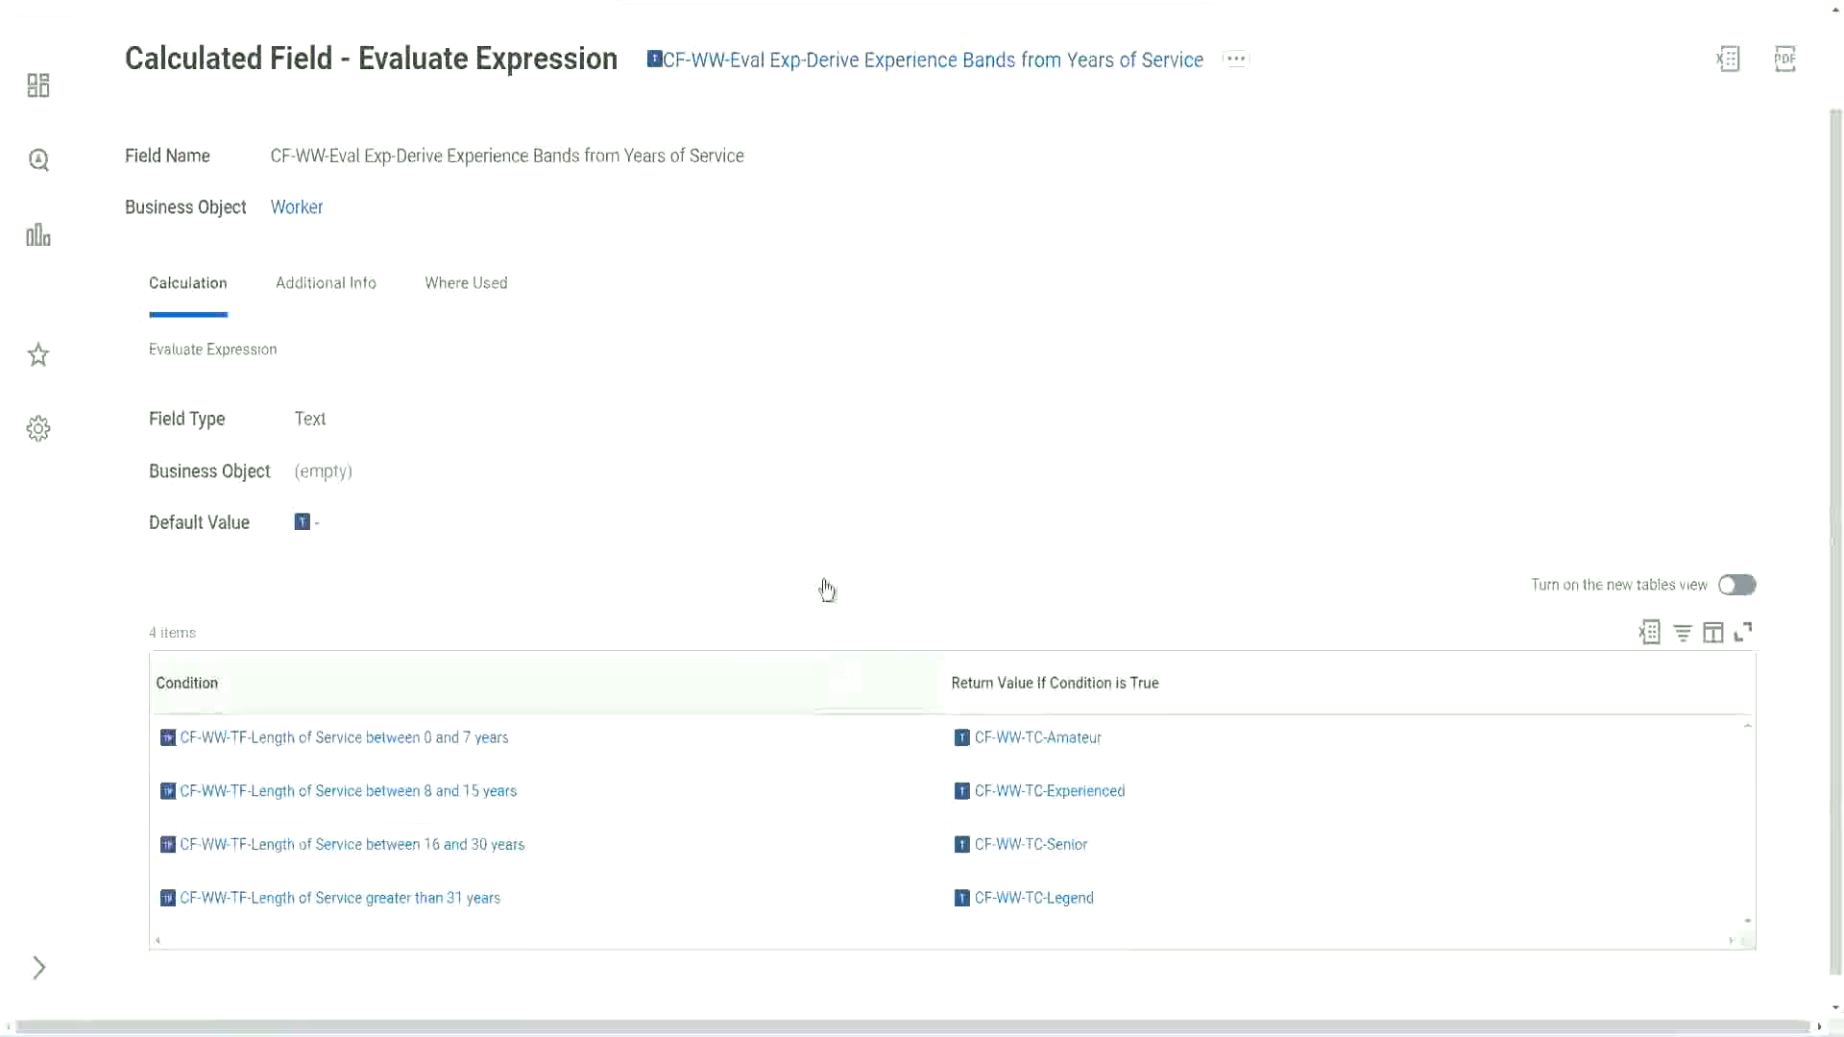
pyautogui.click(826, 442)
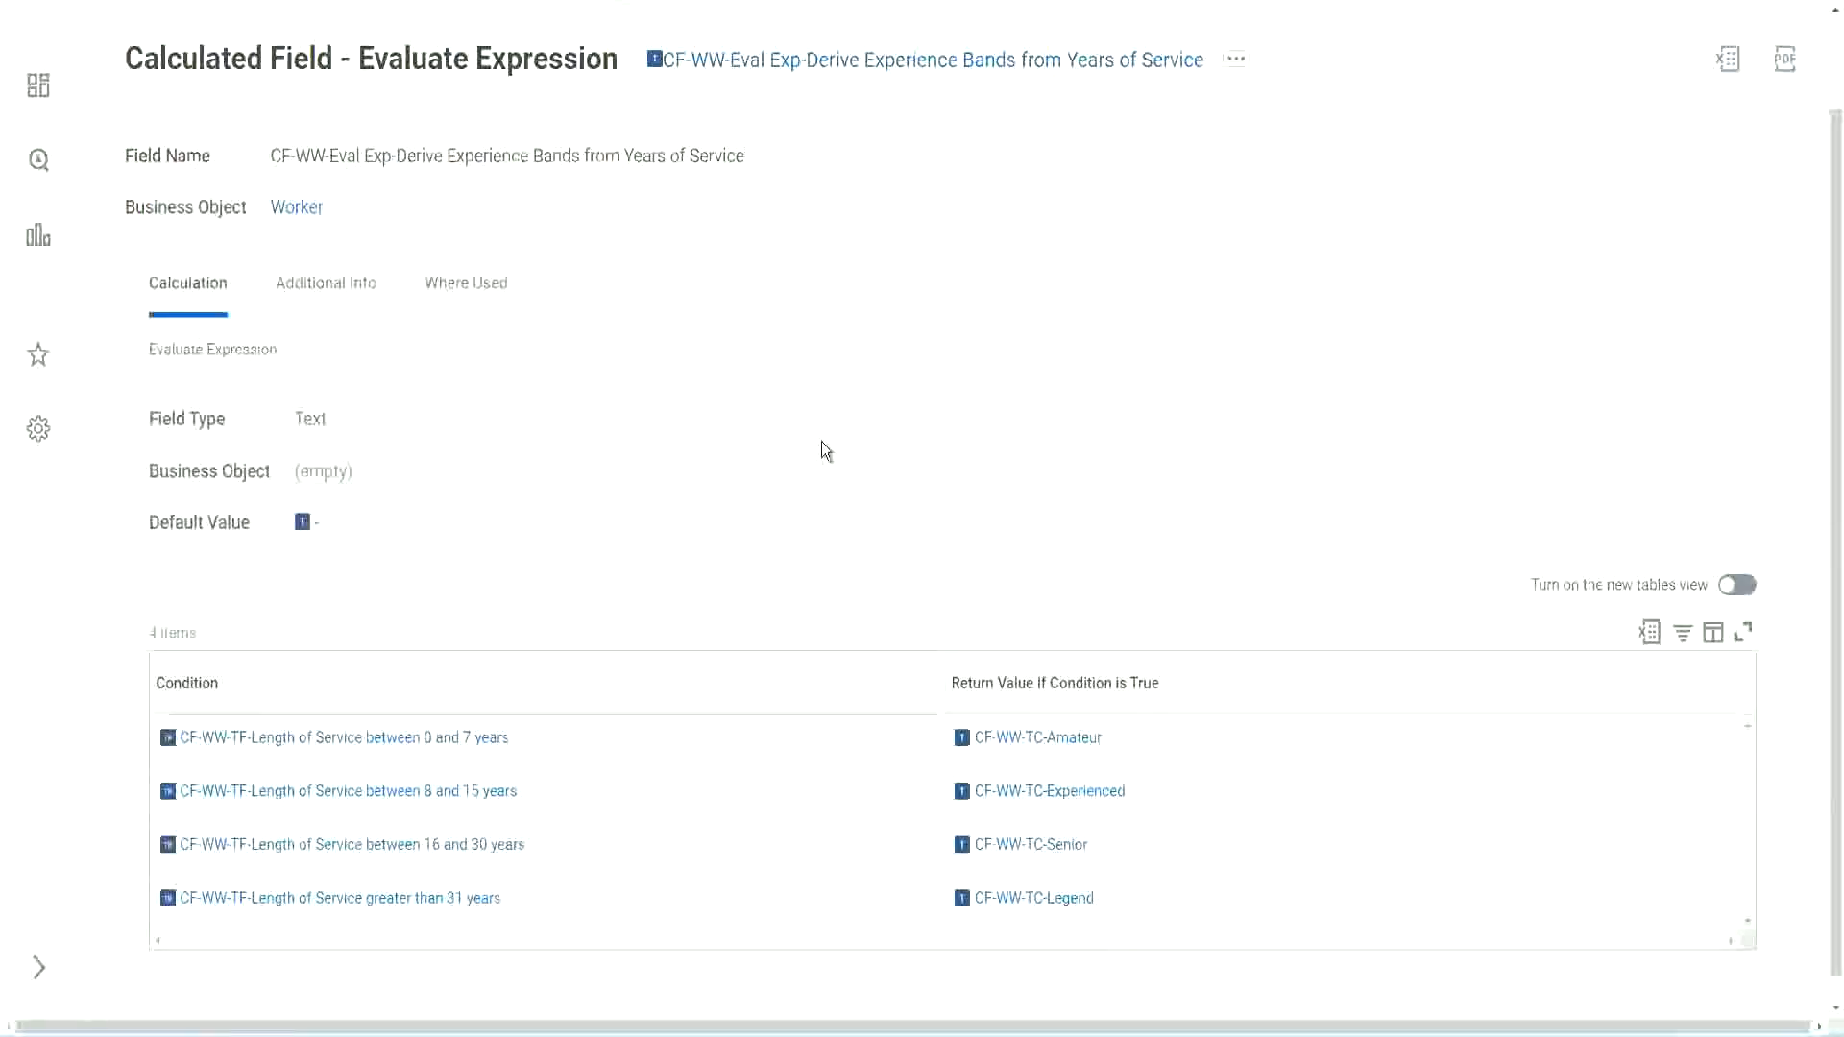
# Copy the calculated field's name, return to the report definition and open the Create Calculated Field task.
pyautogui.rightClick(811, 67)
pyautogui.click(862, 174)
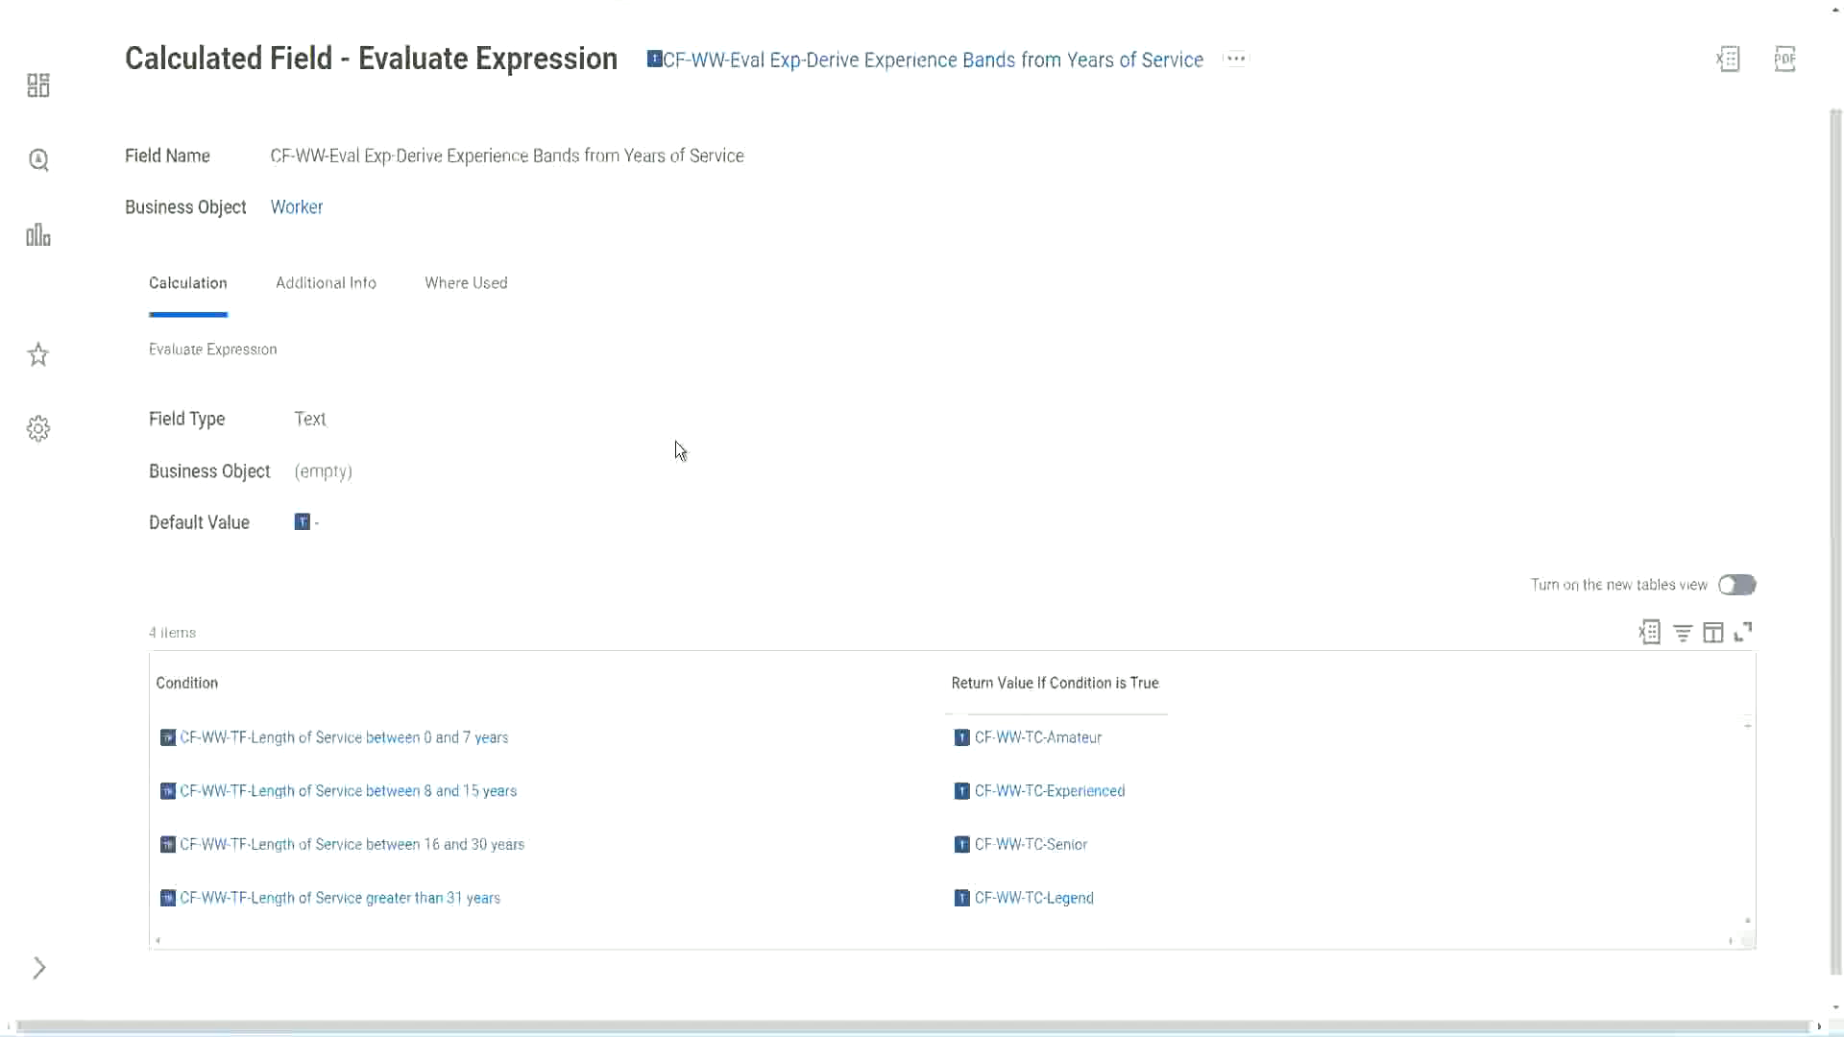
pyautogui.scroll(2, 716, 381)
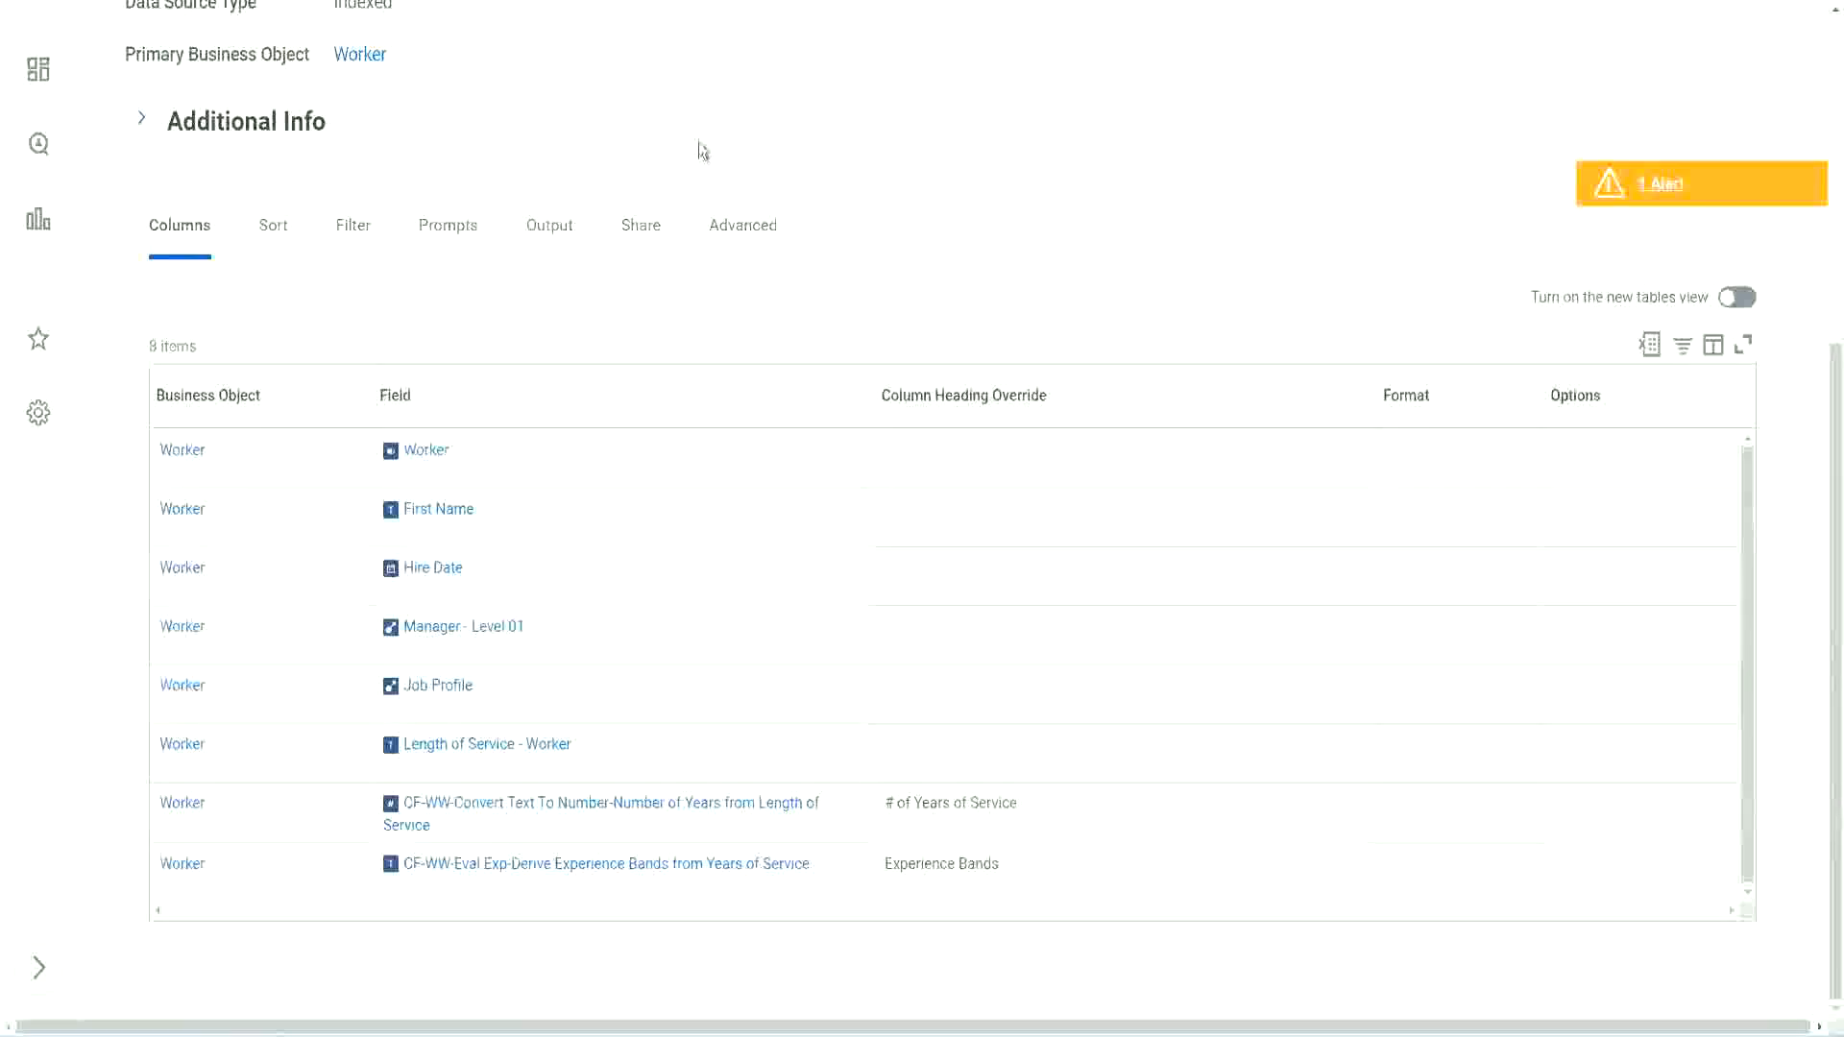
pyautogui.scroll(5, 699, 142)
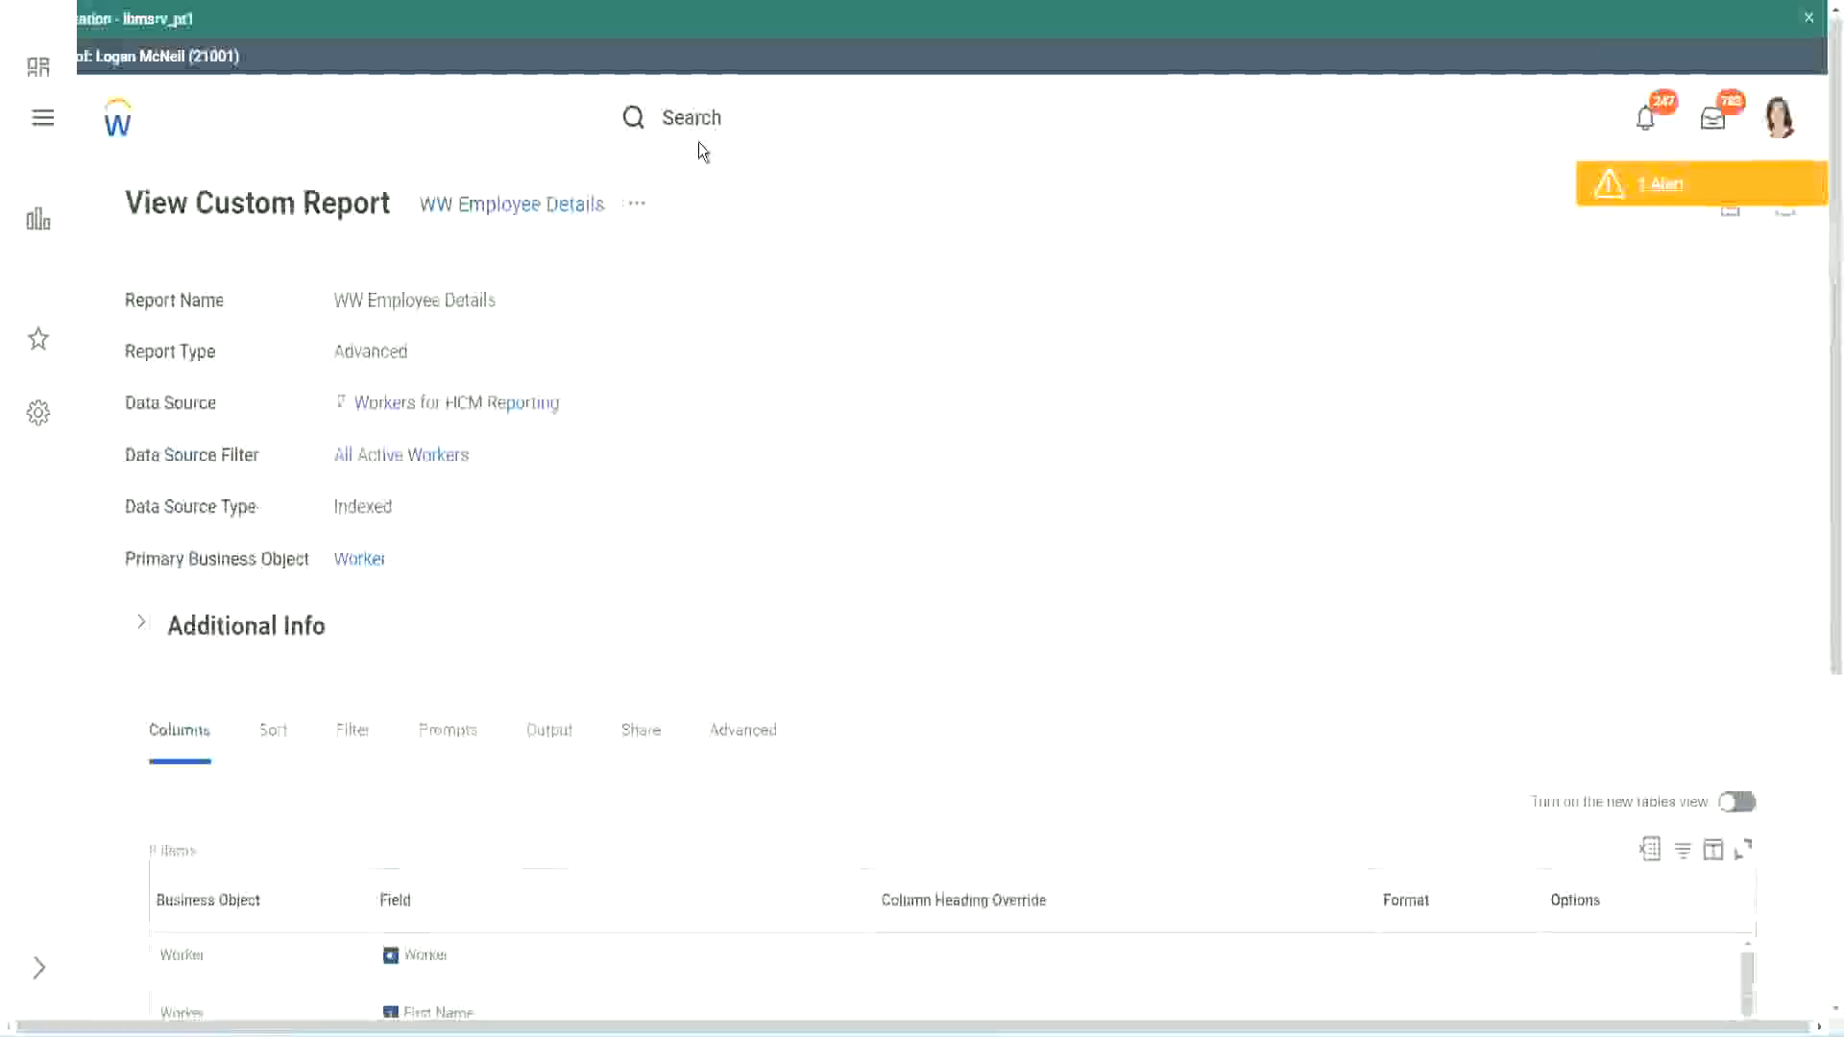
pyautogui.click(749, 115)
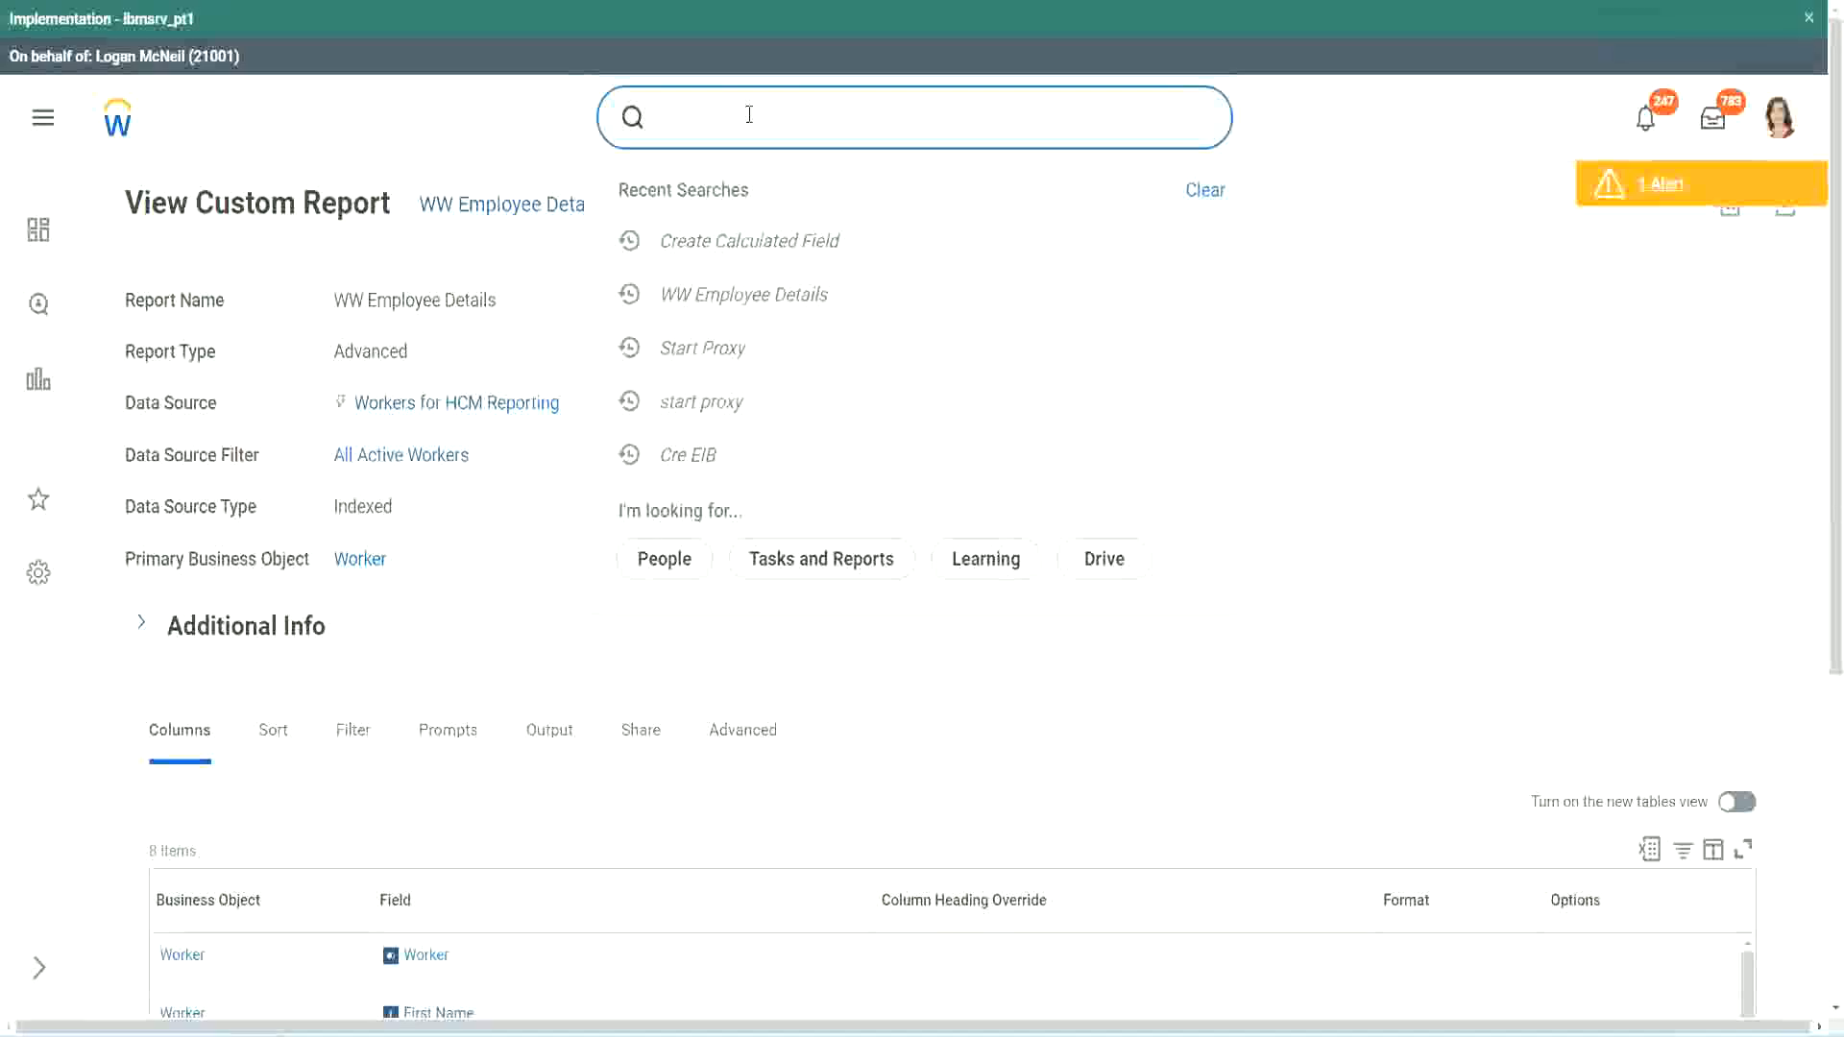
pyautogui.write('create cal field')
pyautogui.click(774, 200)
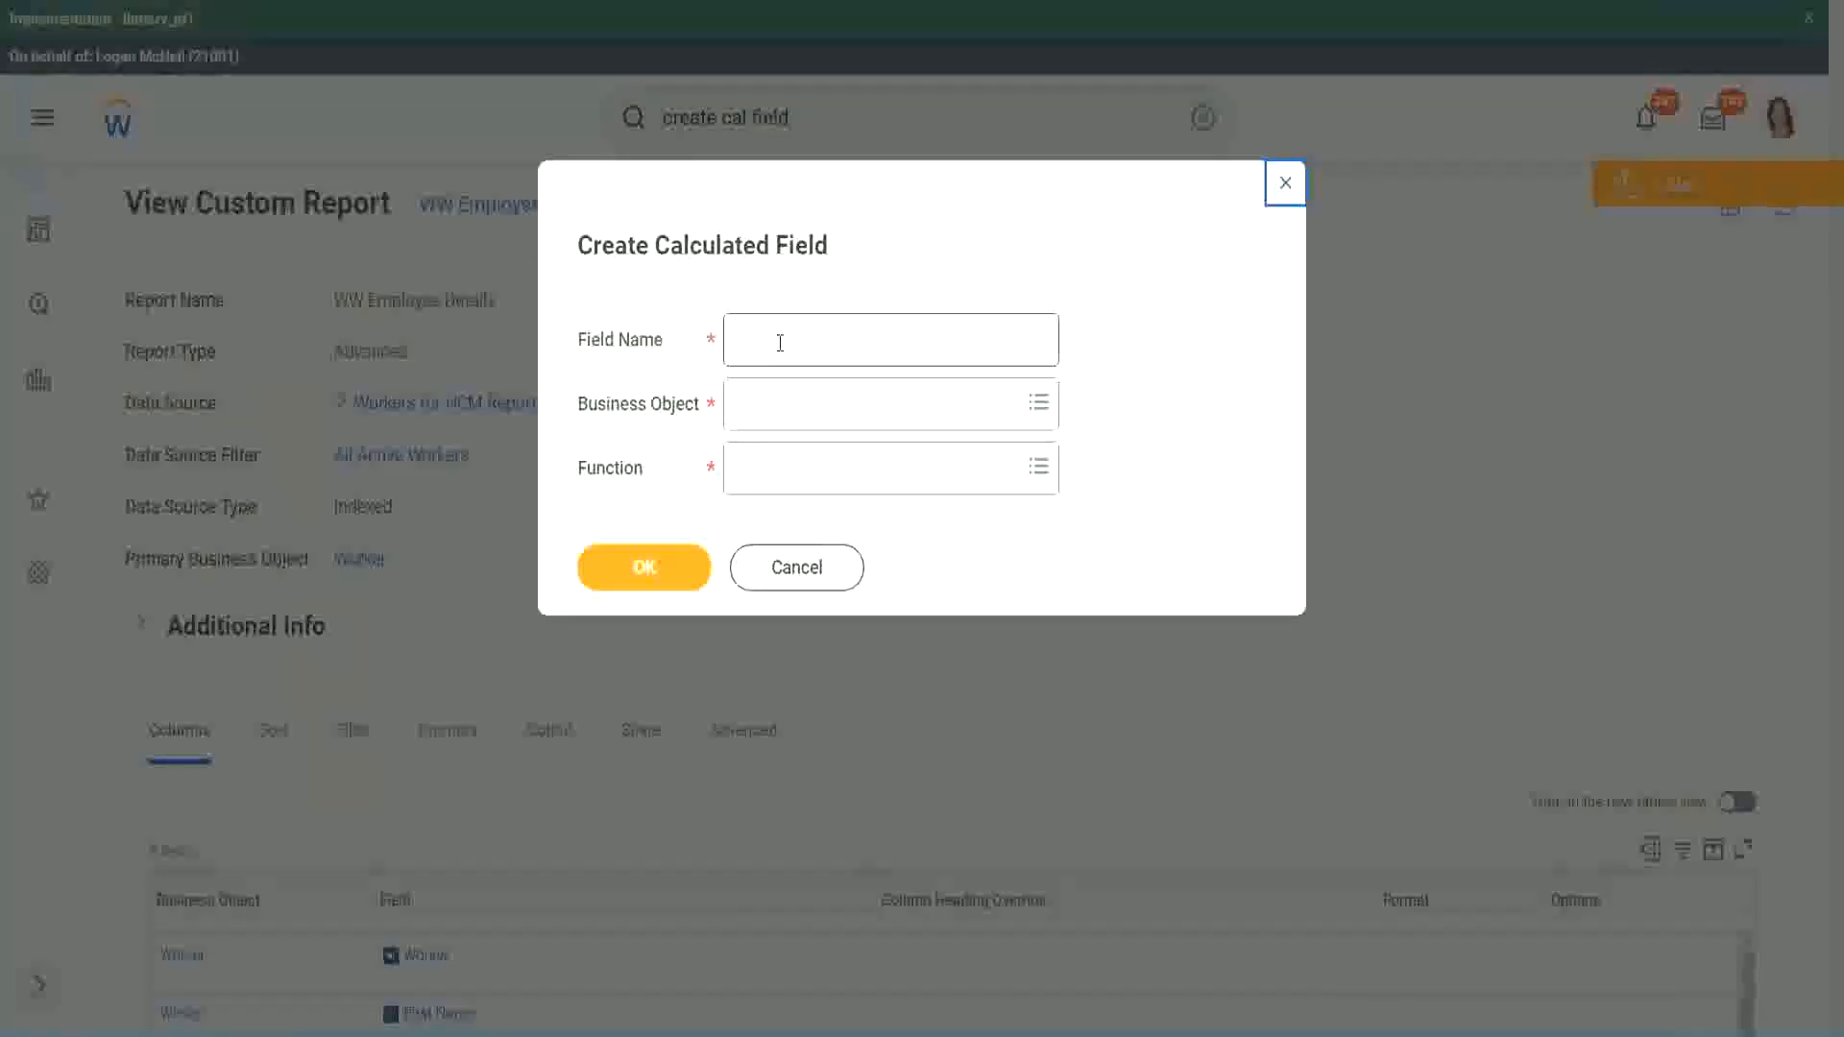
# Paste the copied name CF-WW-Eval Exp-Derive Experience Bands from Years of Service as the new field's name.
pyautogui.click(779, 342)
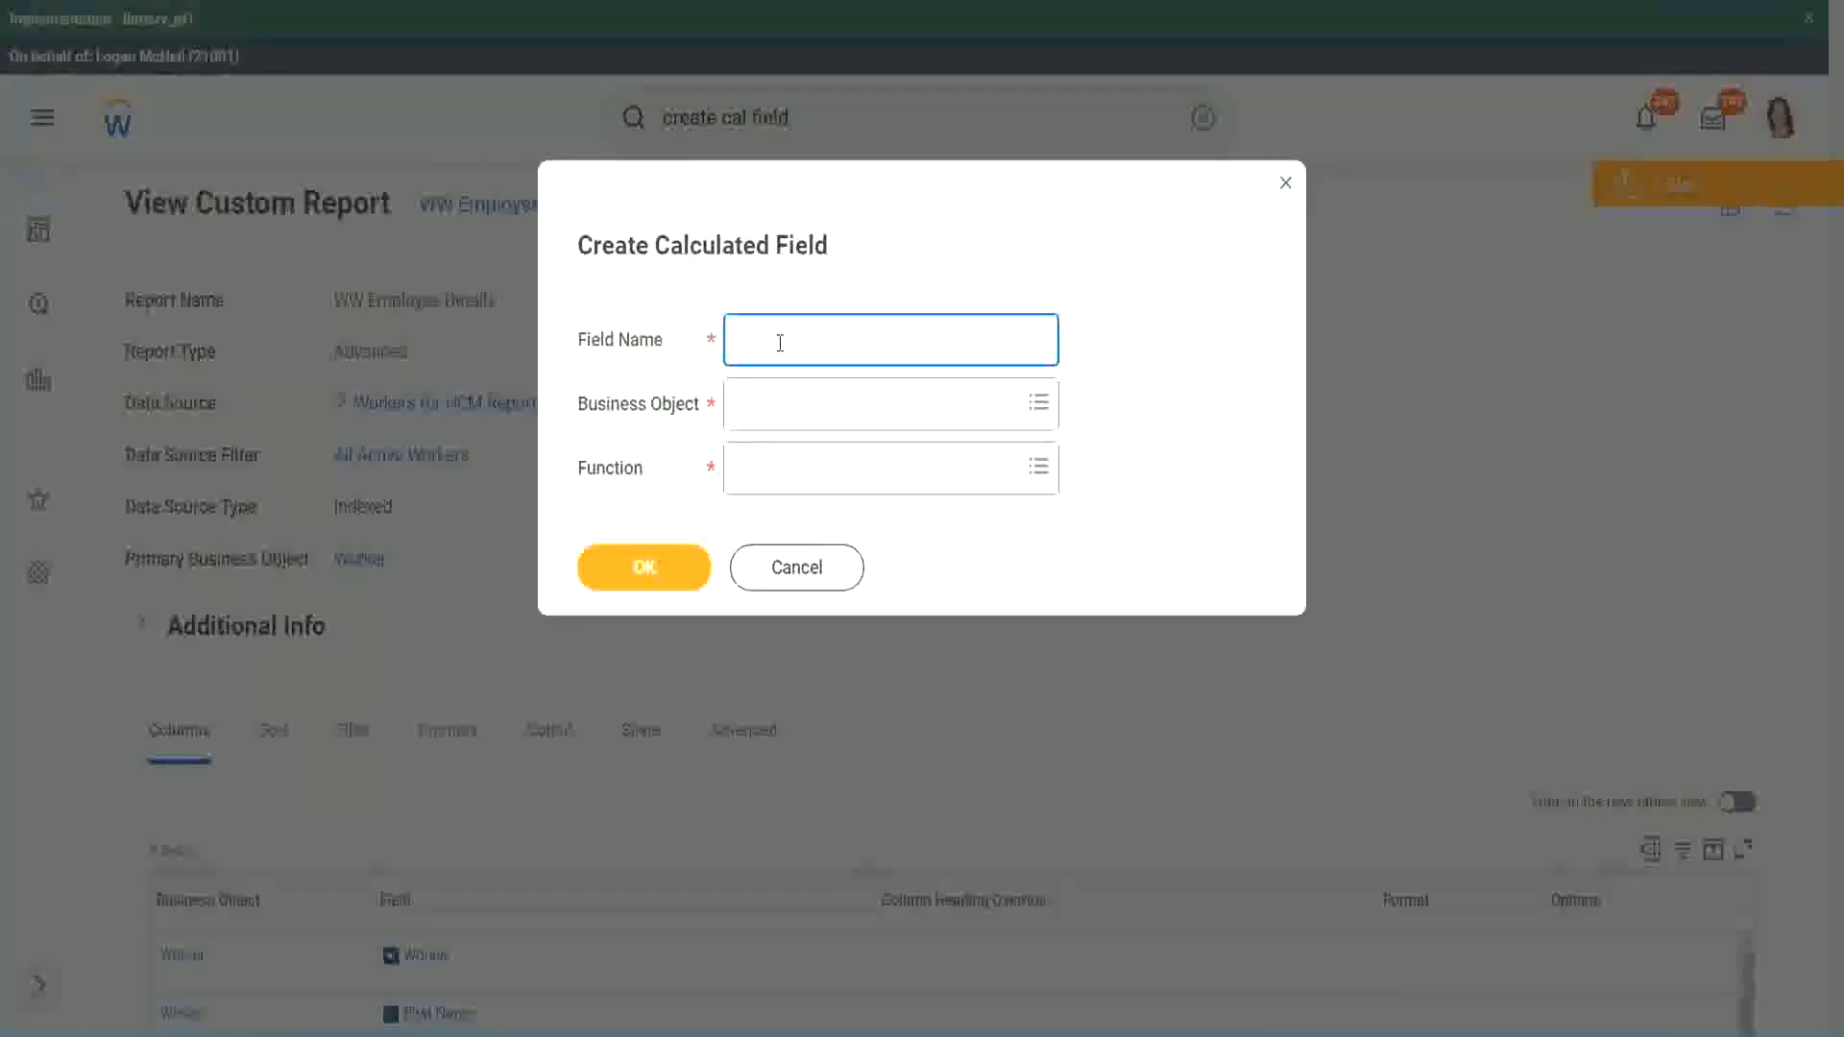
pyautogui.hotkey('ctrl', 'v')
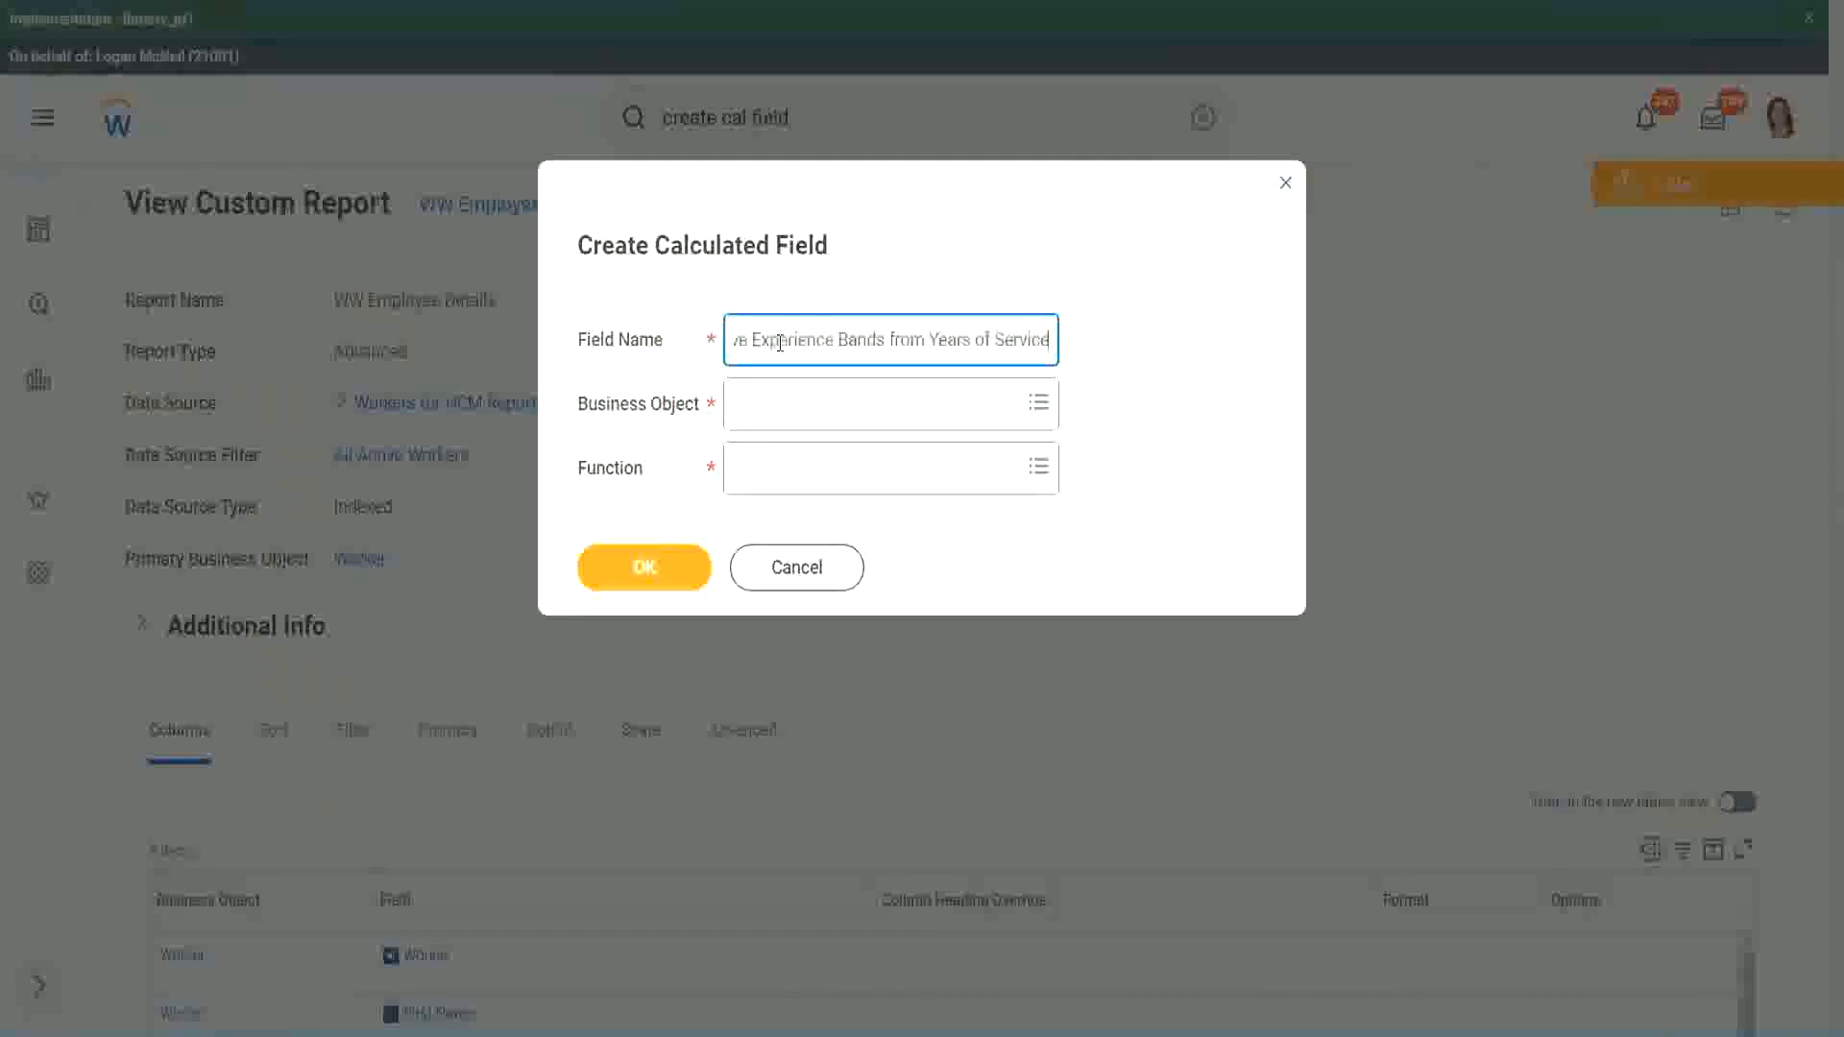
pyautogui.moveTo(837, 340); pyautogui.dragTo(664, 319)
pyautogui.click(812, 341)
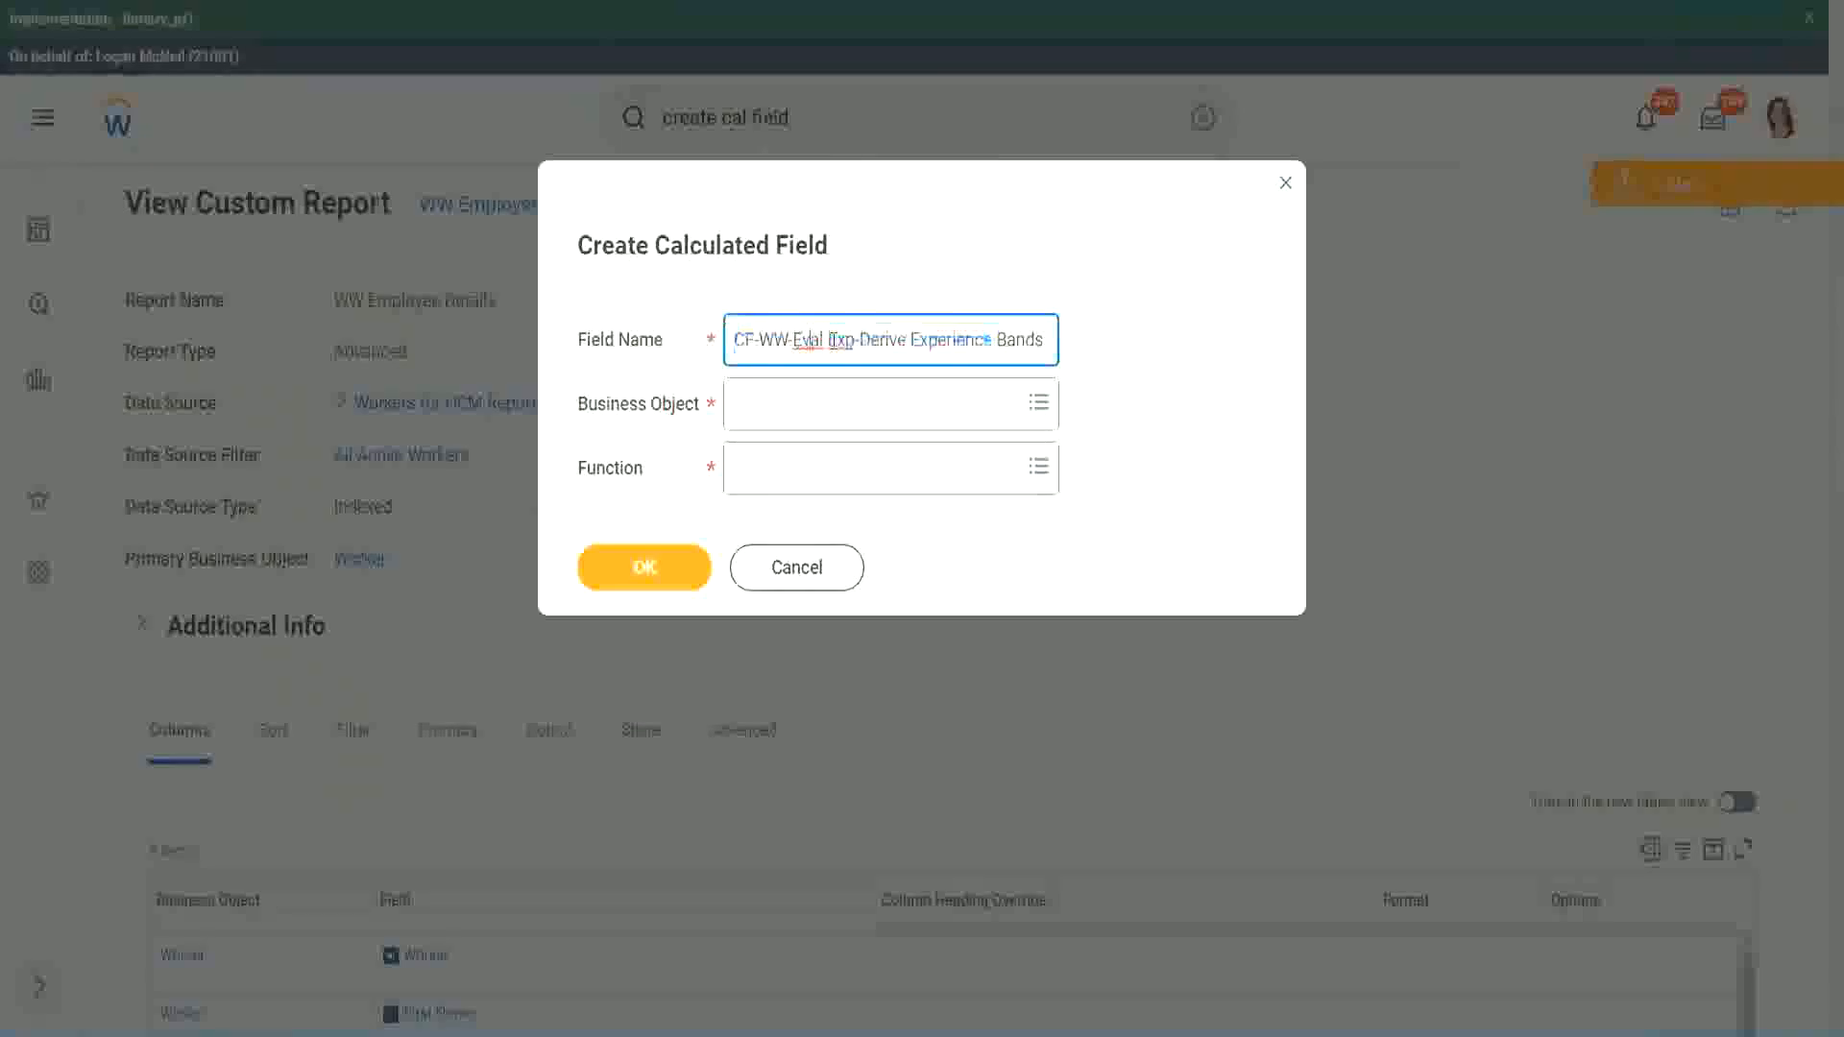
# Insert the capitalized word "Bands" after "Eval Exp" in the new field's name.
pyautogui.moveTo(829, 340); pyautogui.dragTo(853, 340)
pyautogui.press('Right')
pyautogui.write('bands')
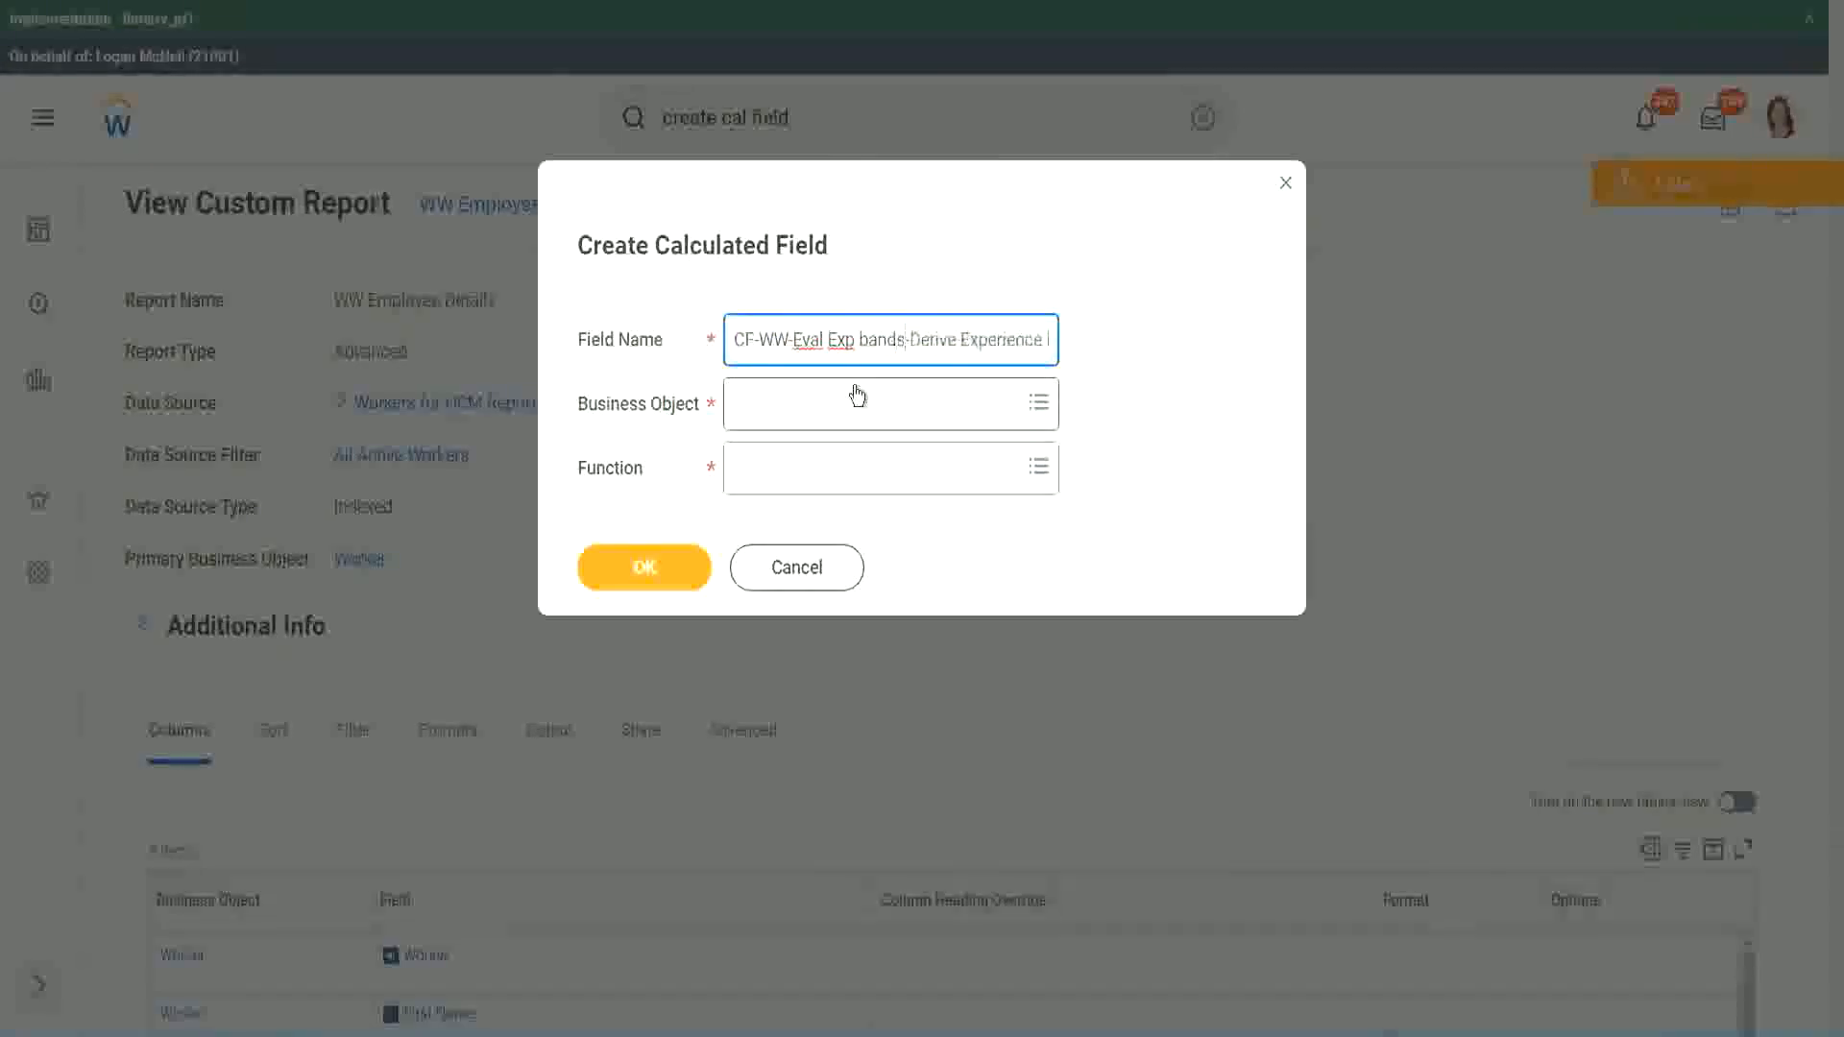
pyautogui.press('Left')
pyautogui.press('Left')
pyautogui.press('Left')
pyautogui.press('Left')
pyautogui.hotkey('shift', 'Left')
pyautogui.write('B')
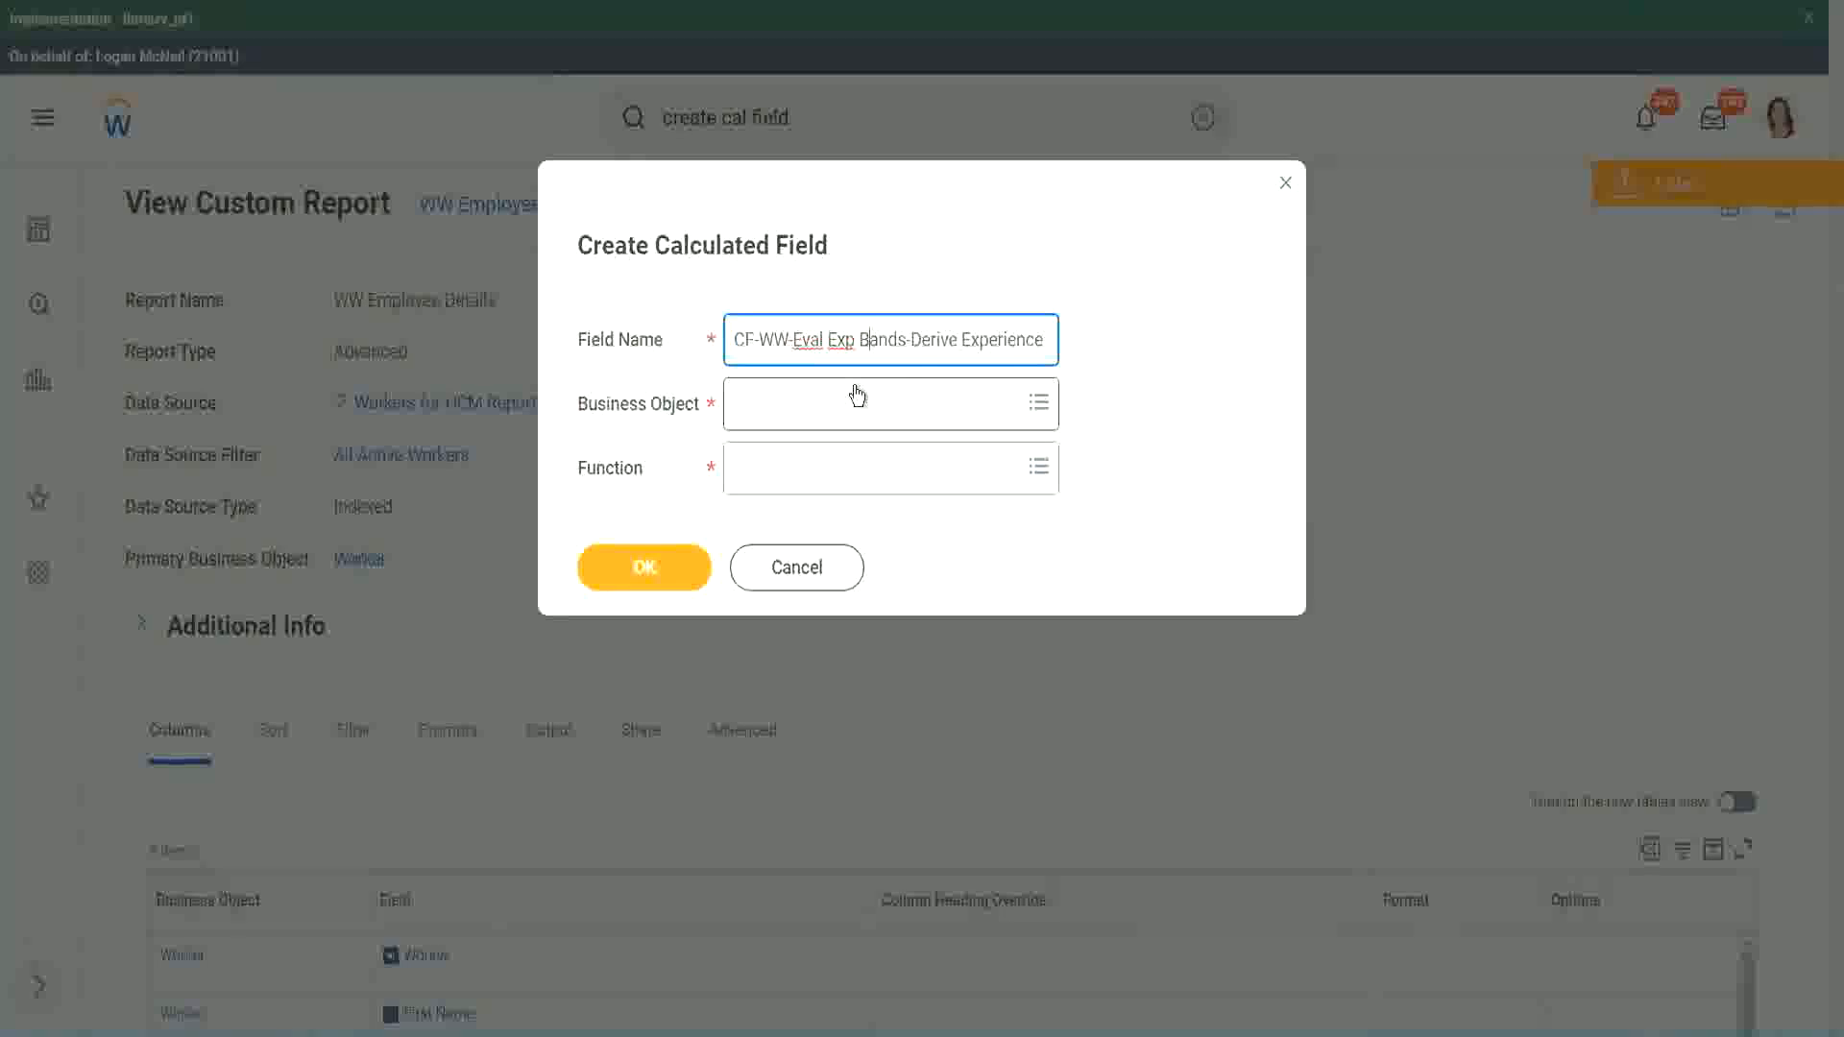
pyautogui.press('Right')
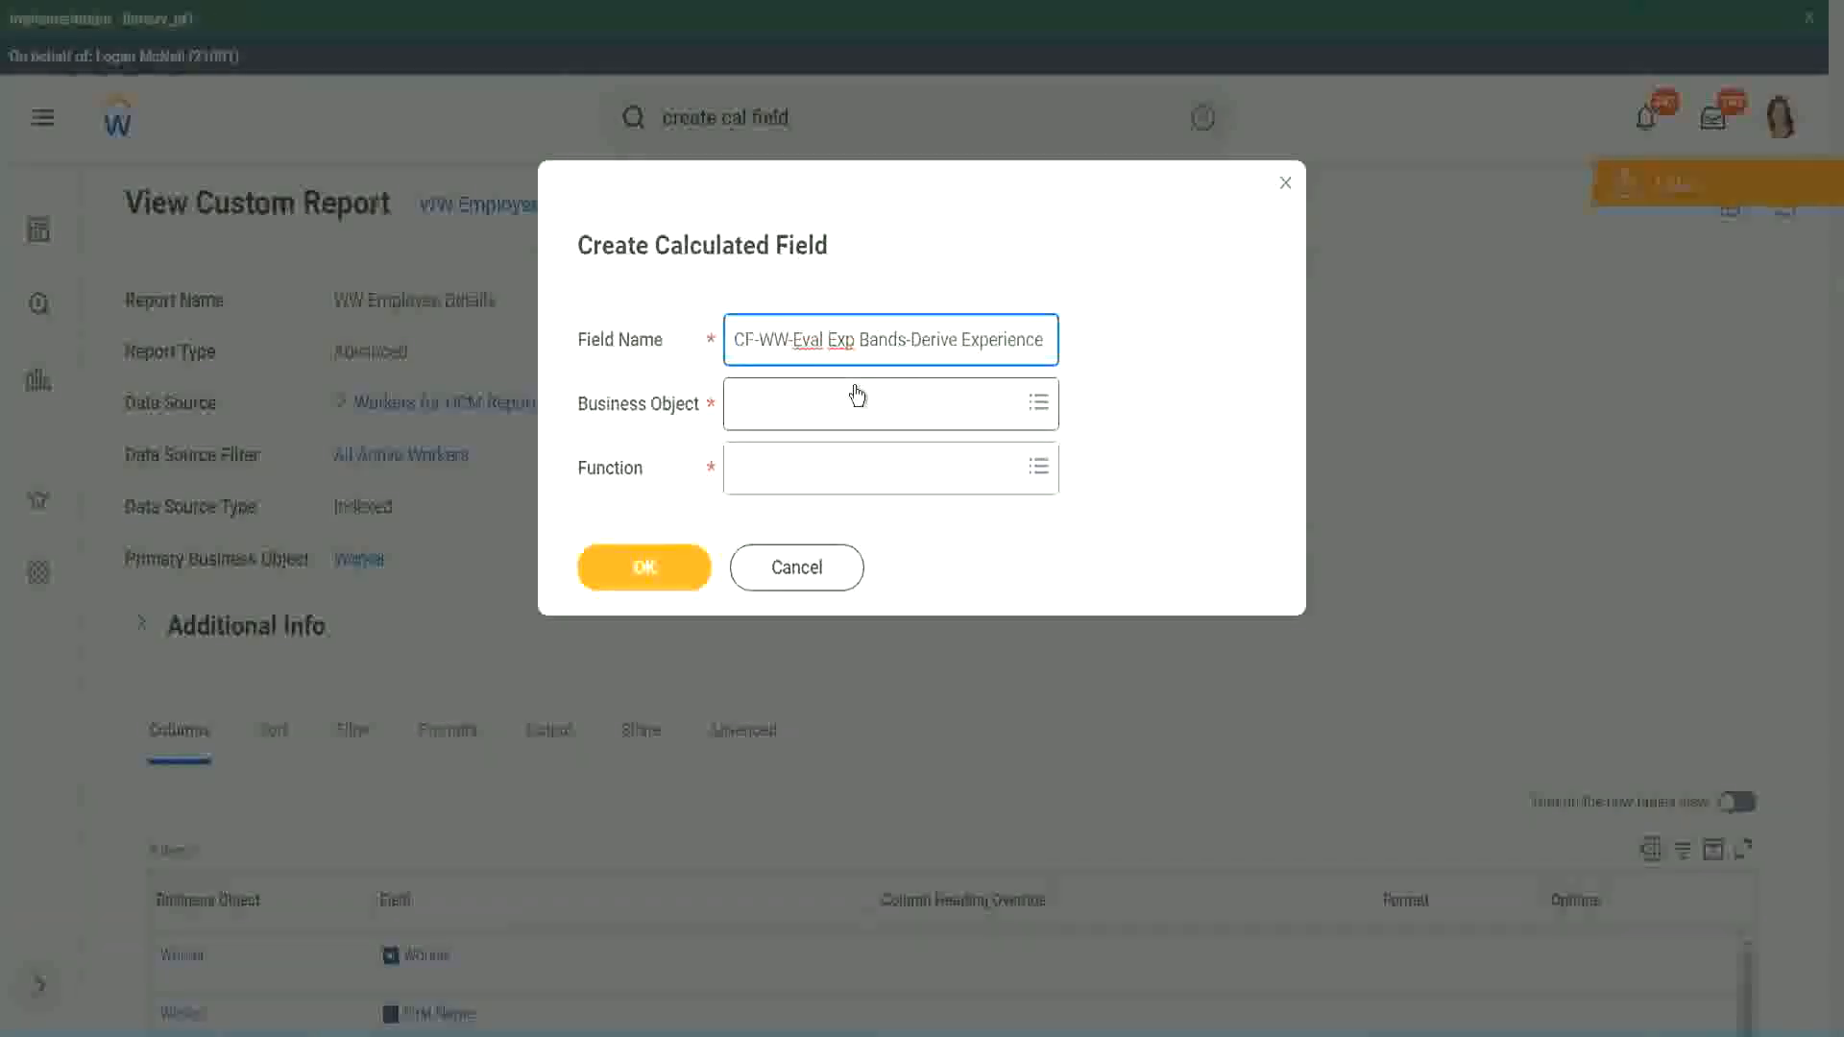
# Replace "Derive" with "Determine" so the name reads CF-WW-Eval Exp Bands-Determine Experience Bands from Years of Service.
pyautogui.write('Band')
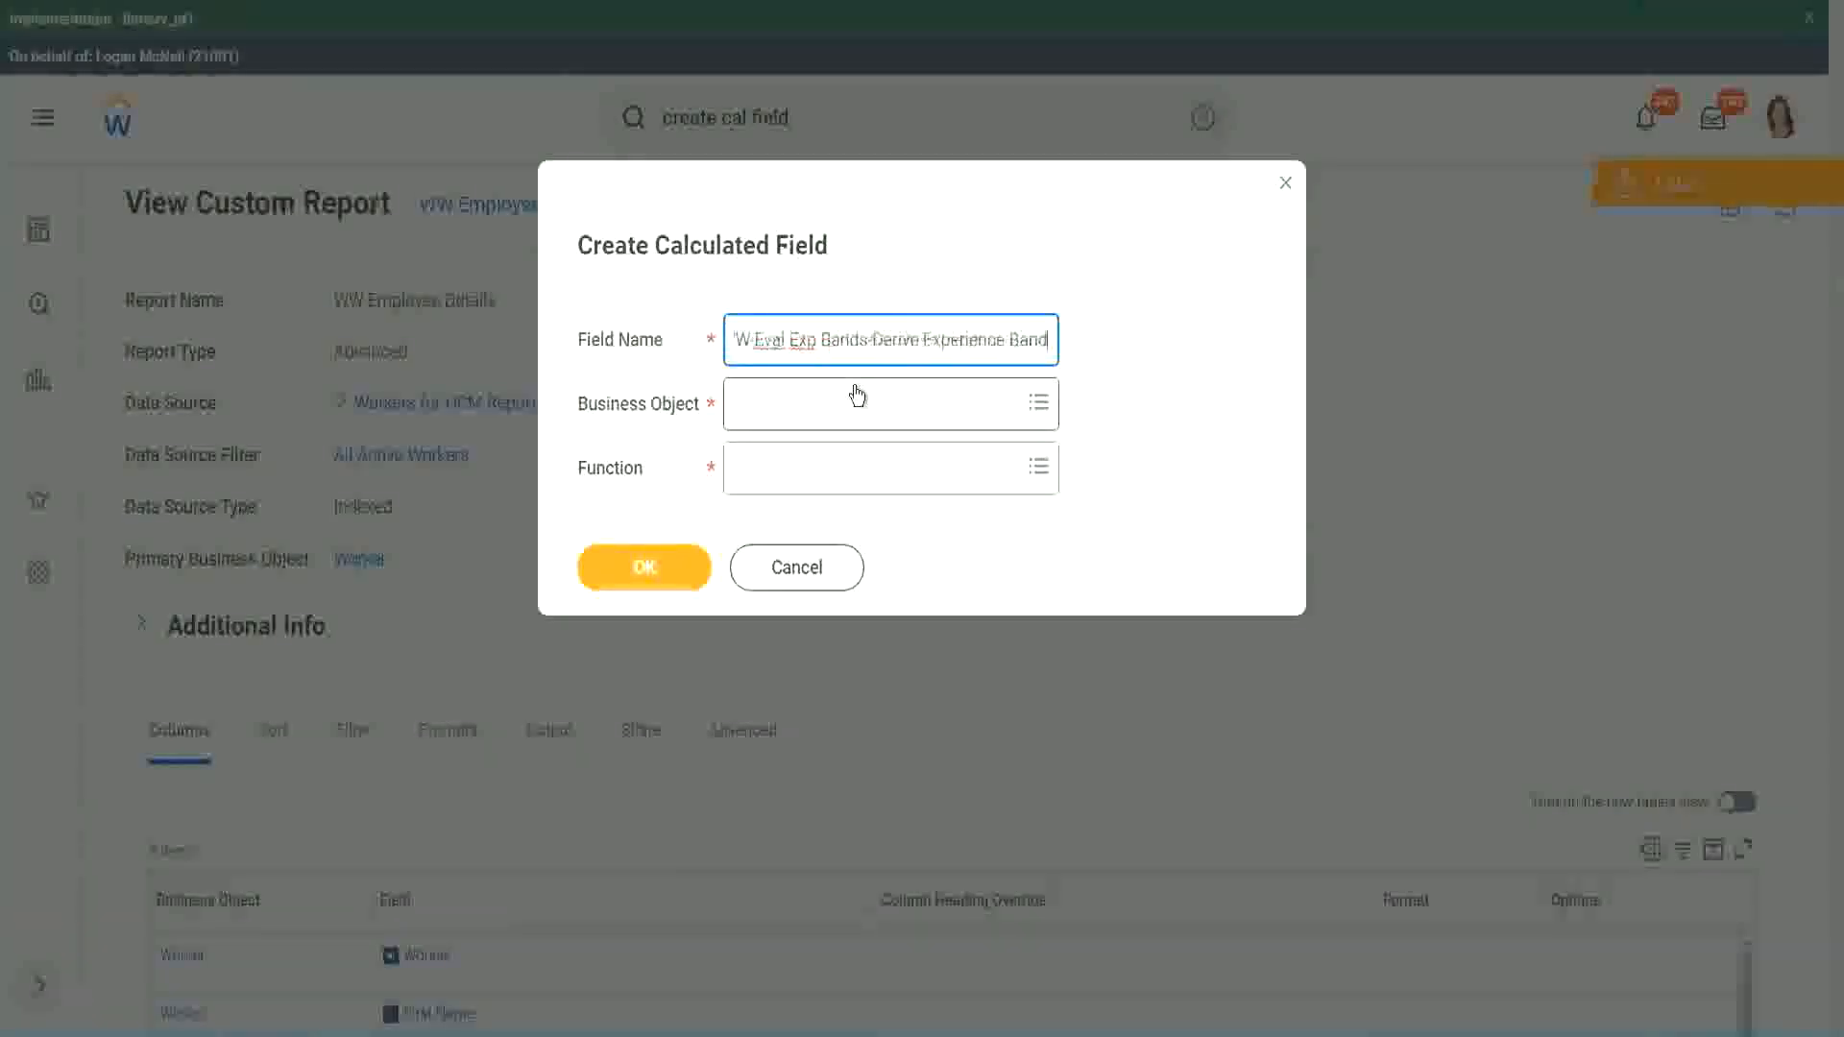
pyautogui.write('s from Years of')
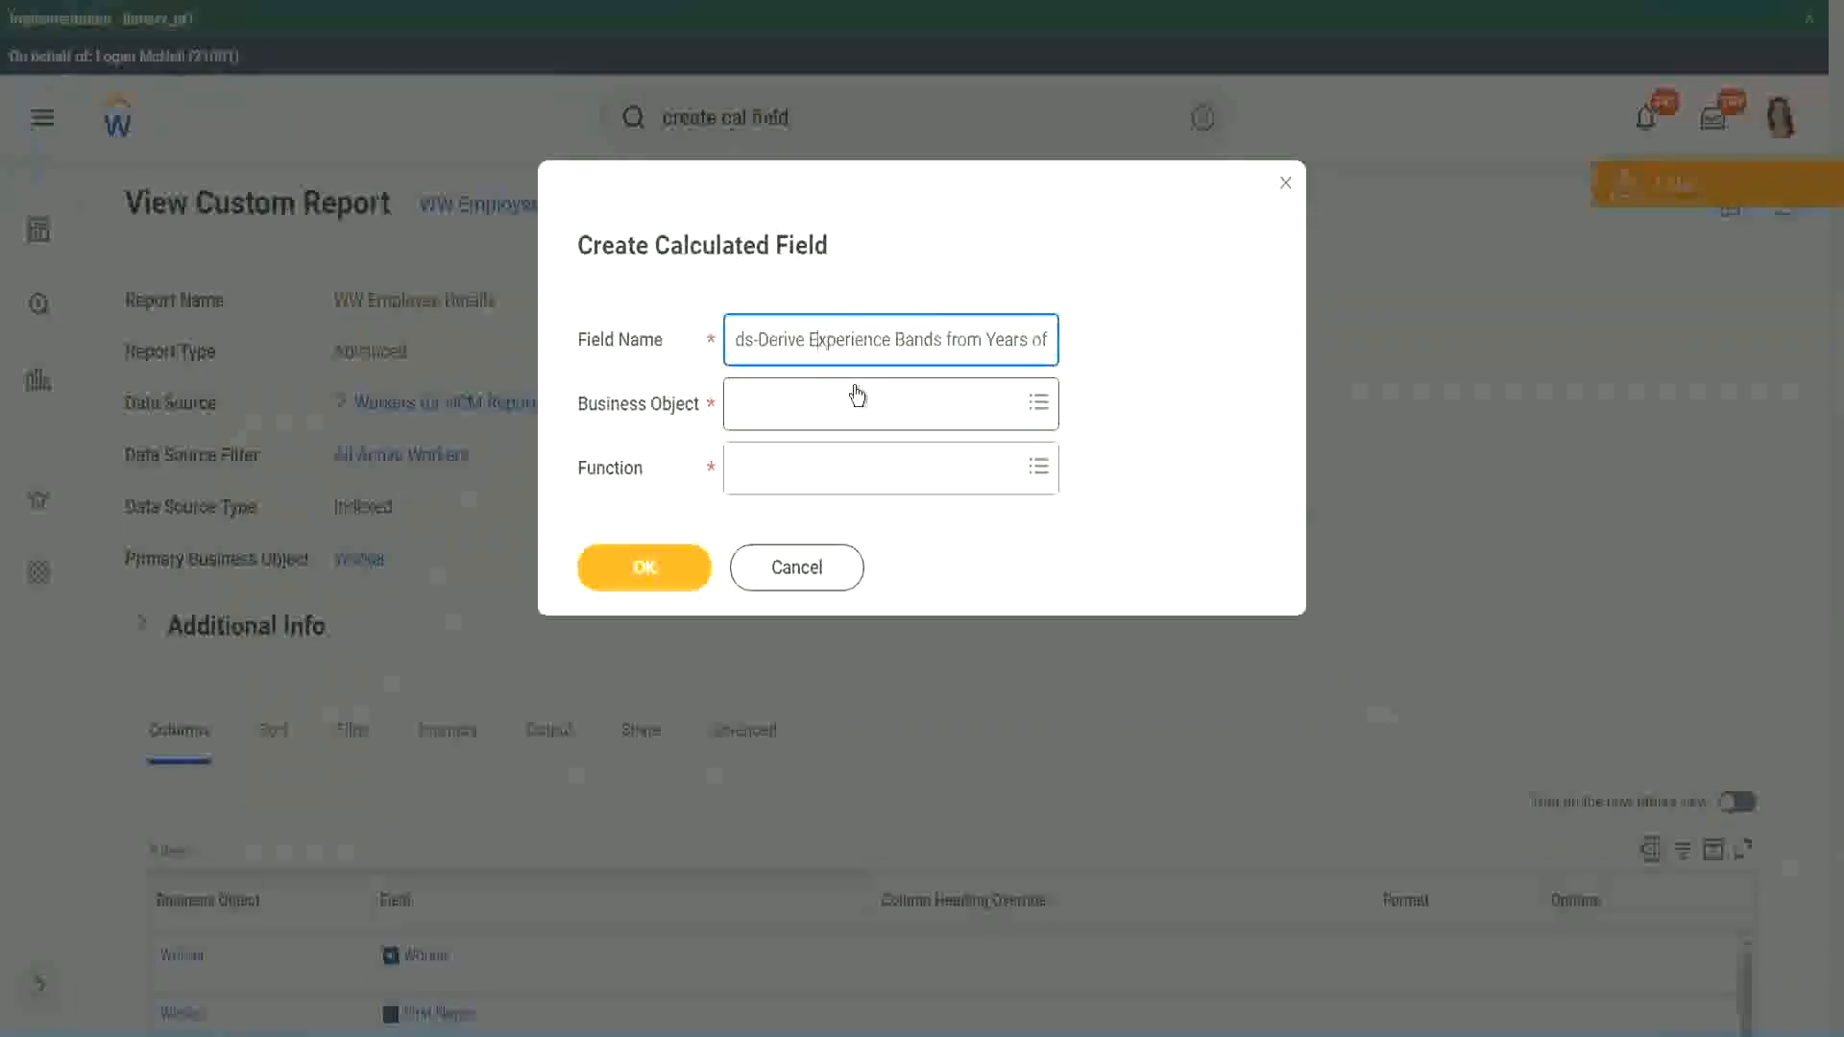
pyautogui.press('Left')
pyautogui.press('Left')
pyautogui.press('Left')
pyautogui.press('Left')
pyautogui.press('Left')
pyautogui.hotkey('shift', 'Left')
pyautogui.hotkey('shift', 'Left')
pyautogui.hotkey('shift', 'Left')
pyautogui.hotkey('shift', 'Left')
pyautogui.hotkey('shift', 'Left')
pyautogui.hotkey('shift', 'Left')
pyautogui.write('Determine')
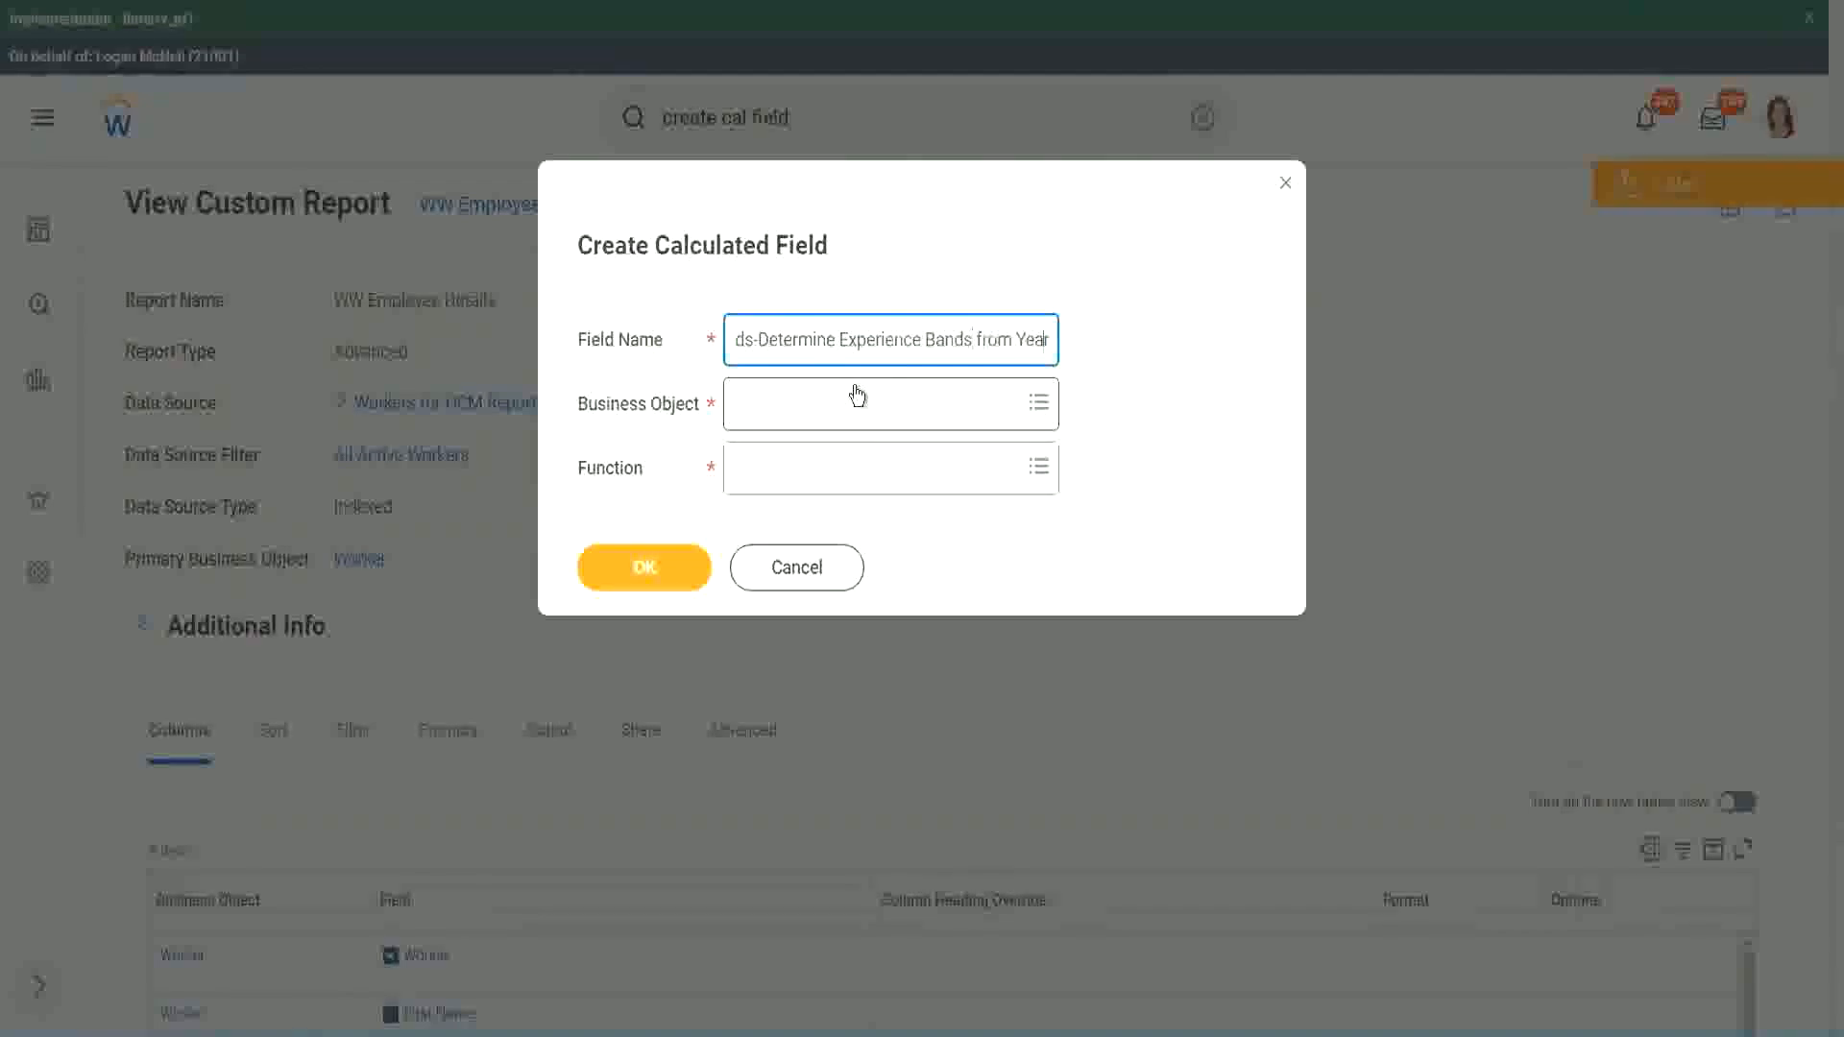
pyautogui.press('End')
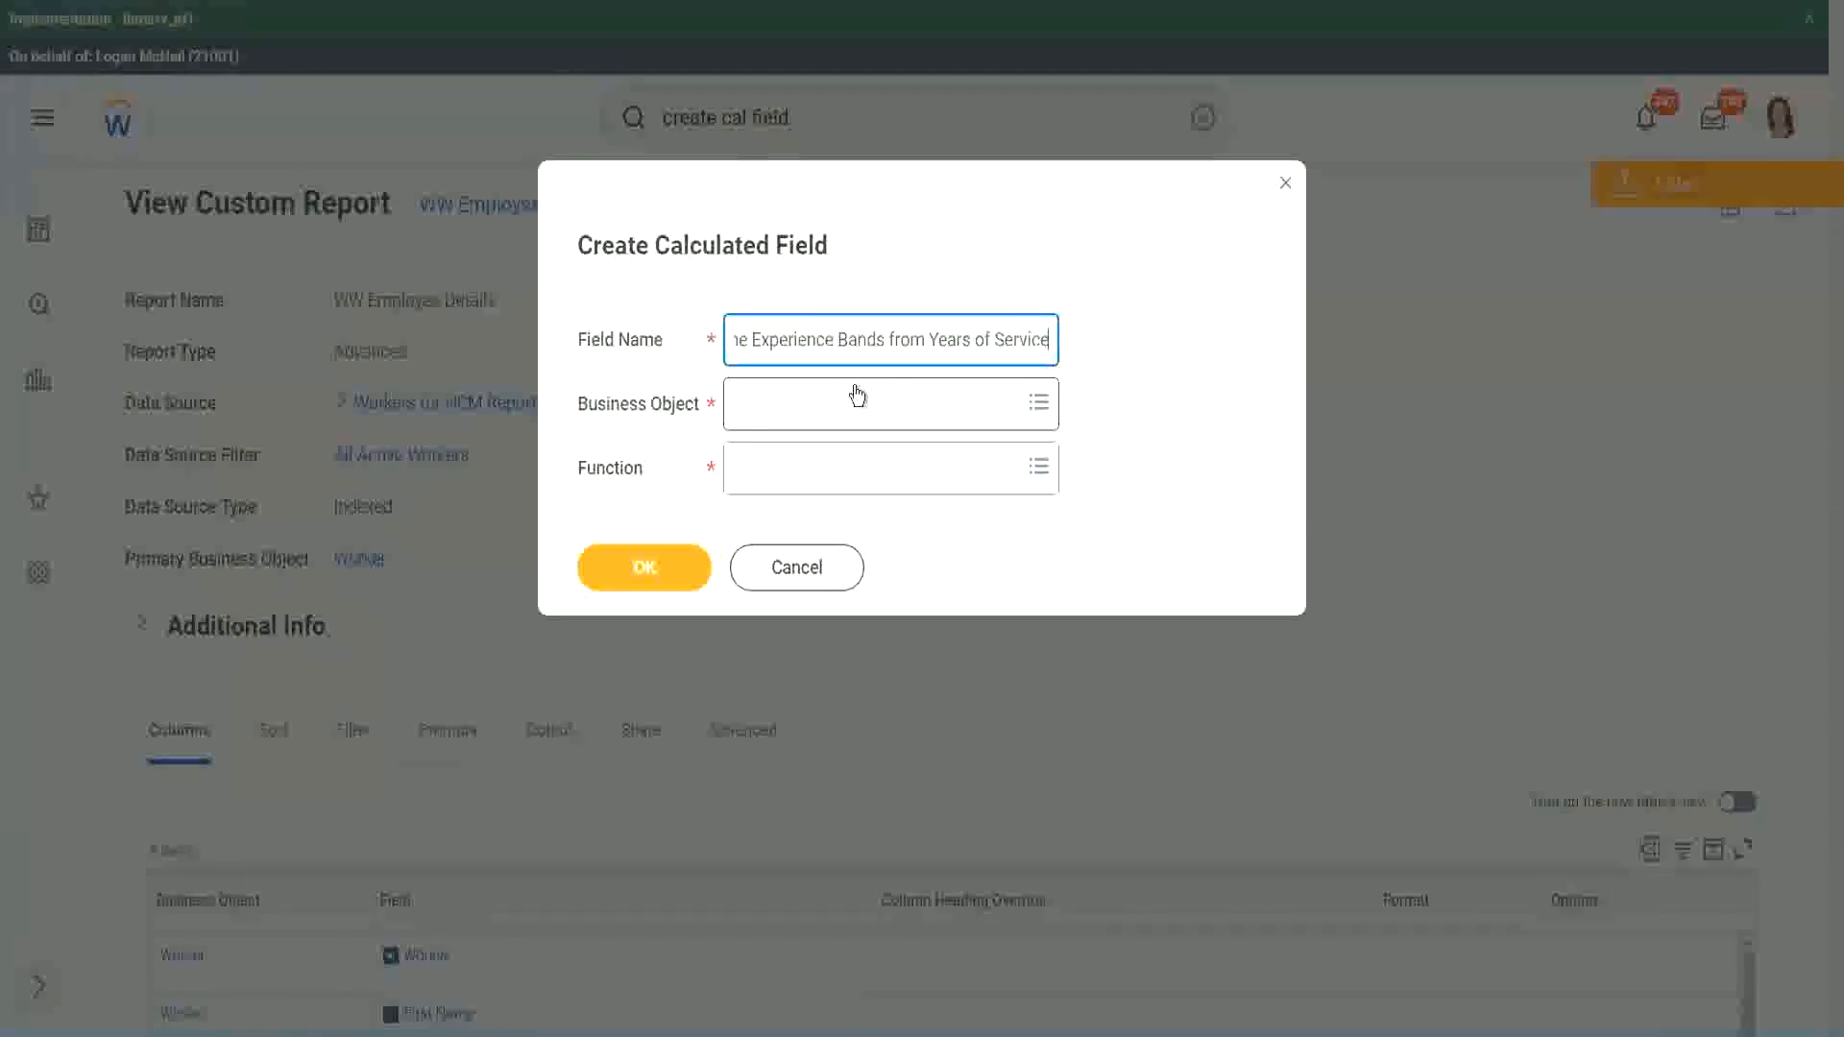
# Set the new calculated field's business object to Worker.
pyautogui.click(821, 405)
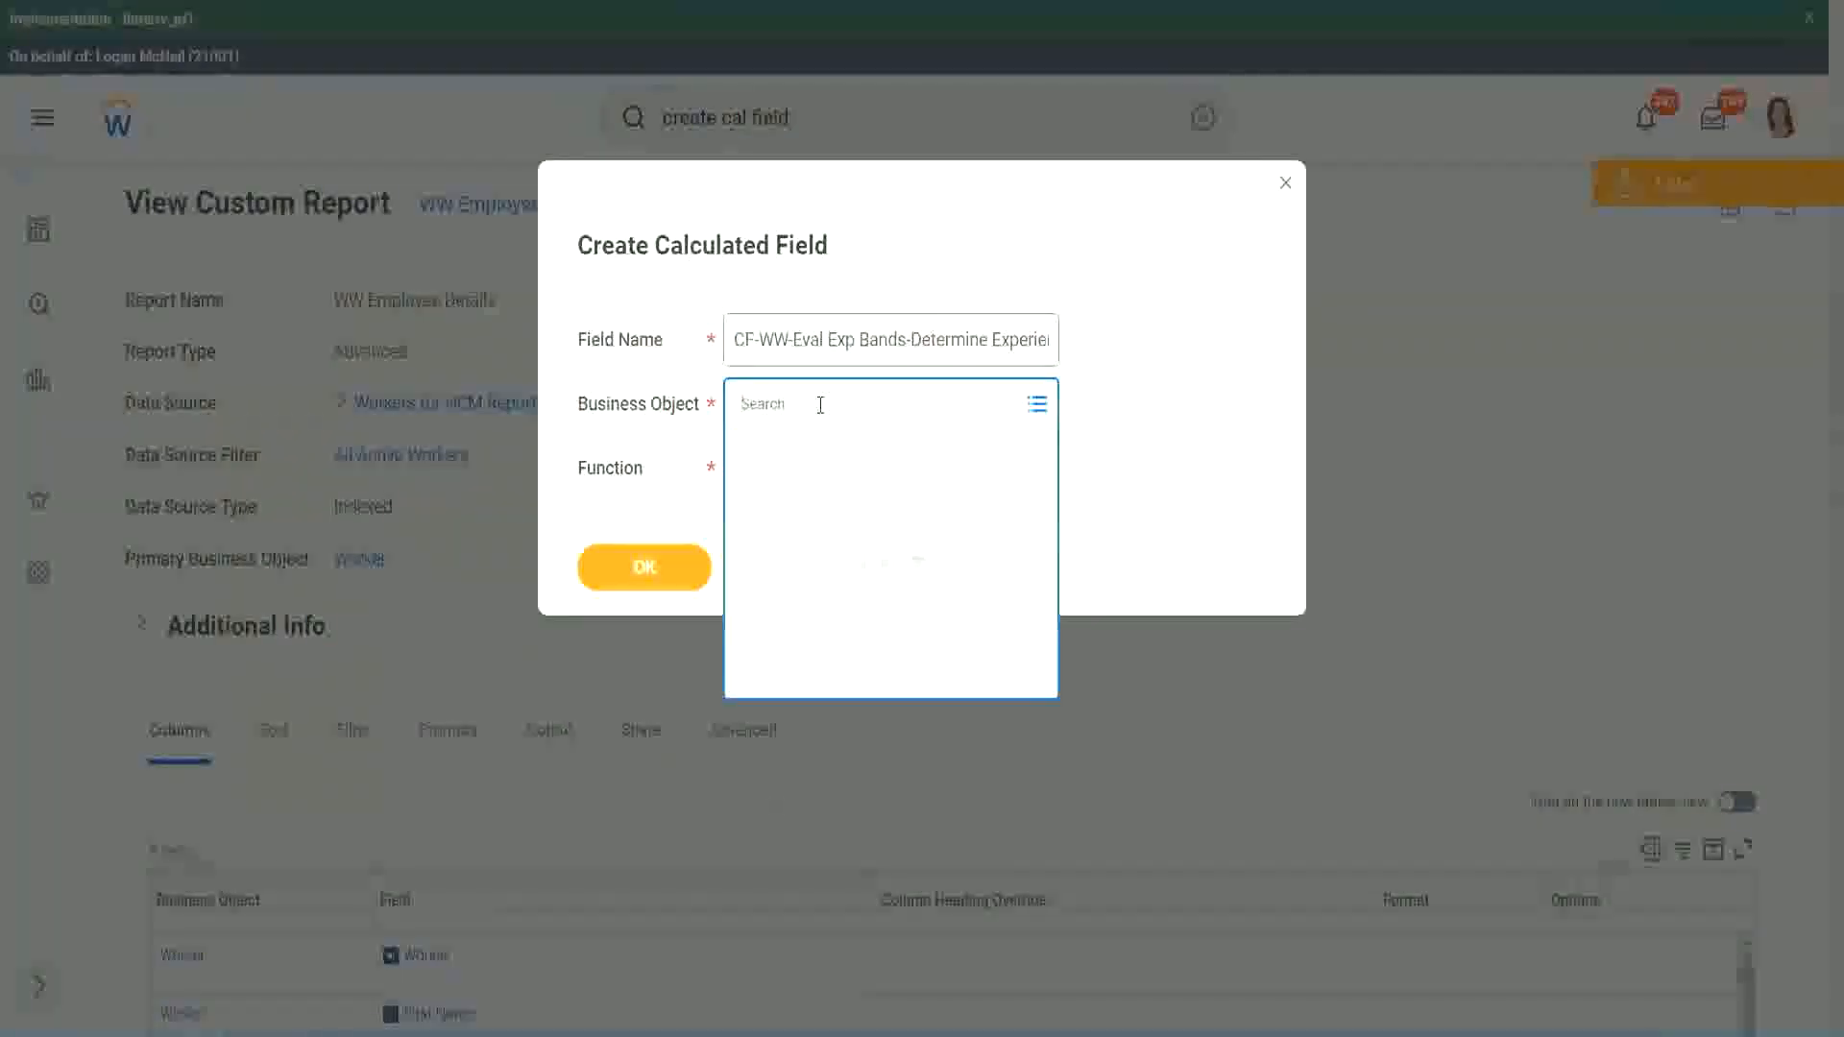
pyautogui.write('work')
pyautogui.press('Return')
pyautogui.write('er')
pyautogui.press('Return')
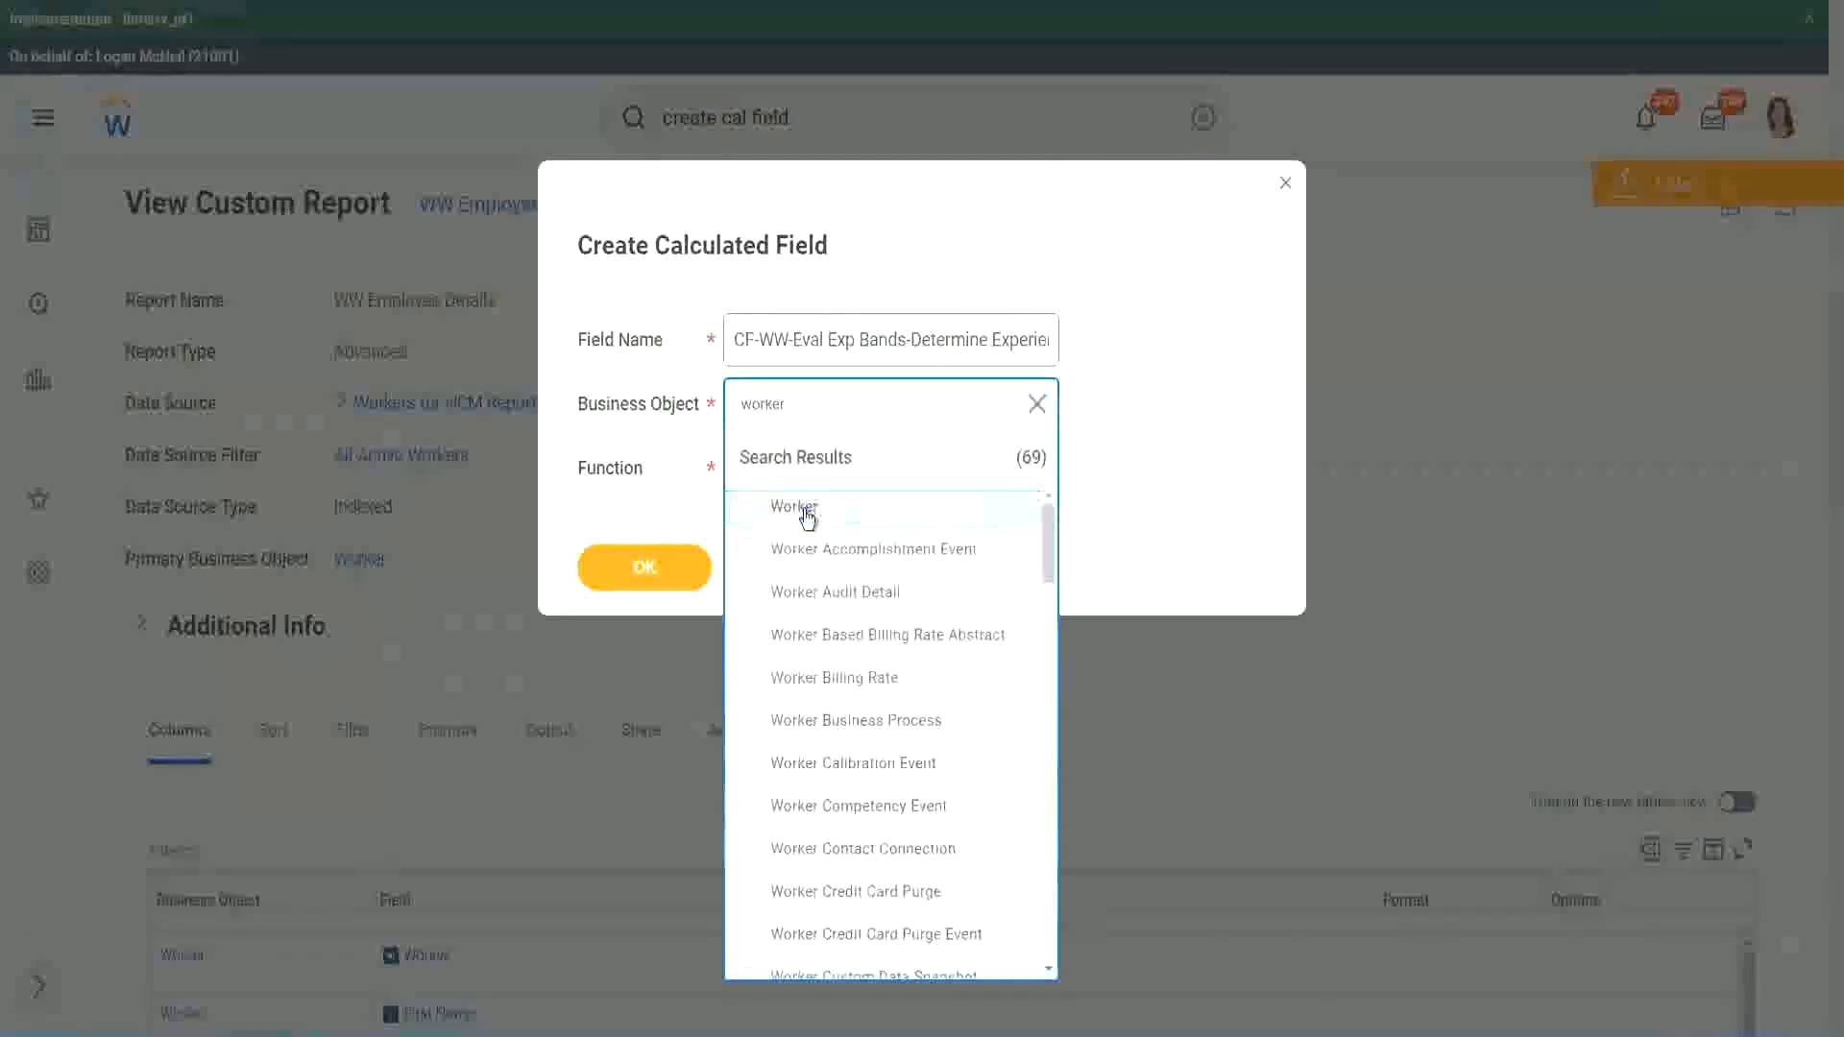
pyautogui.click(803, 517)
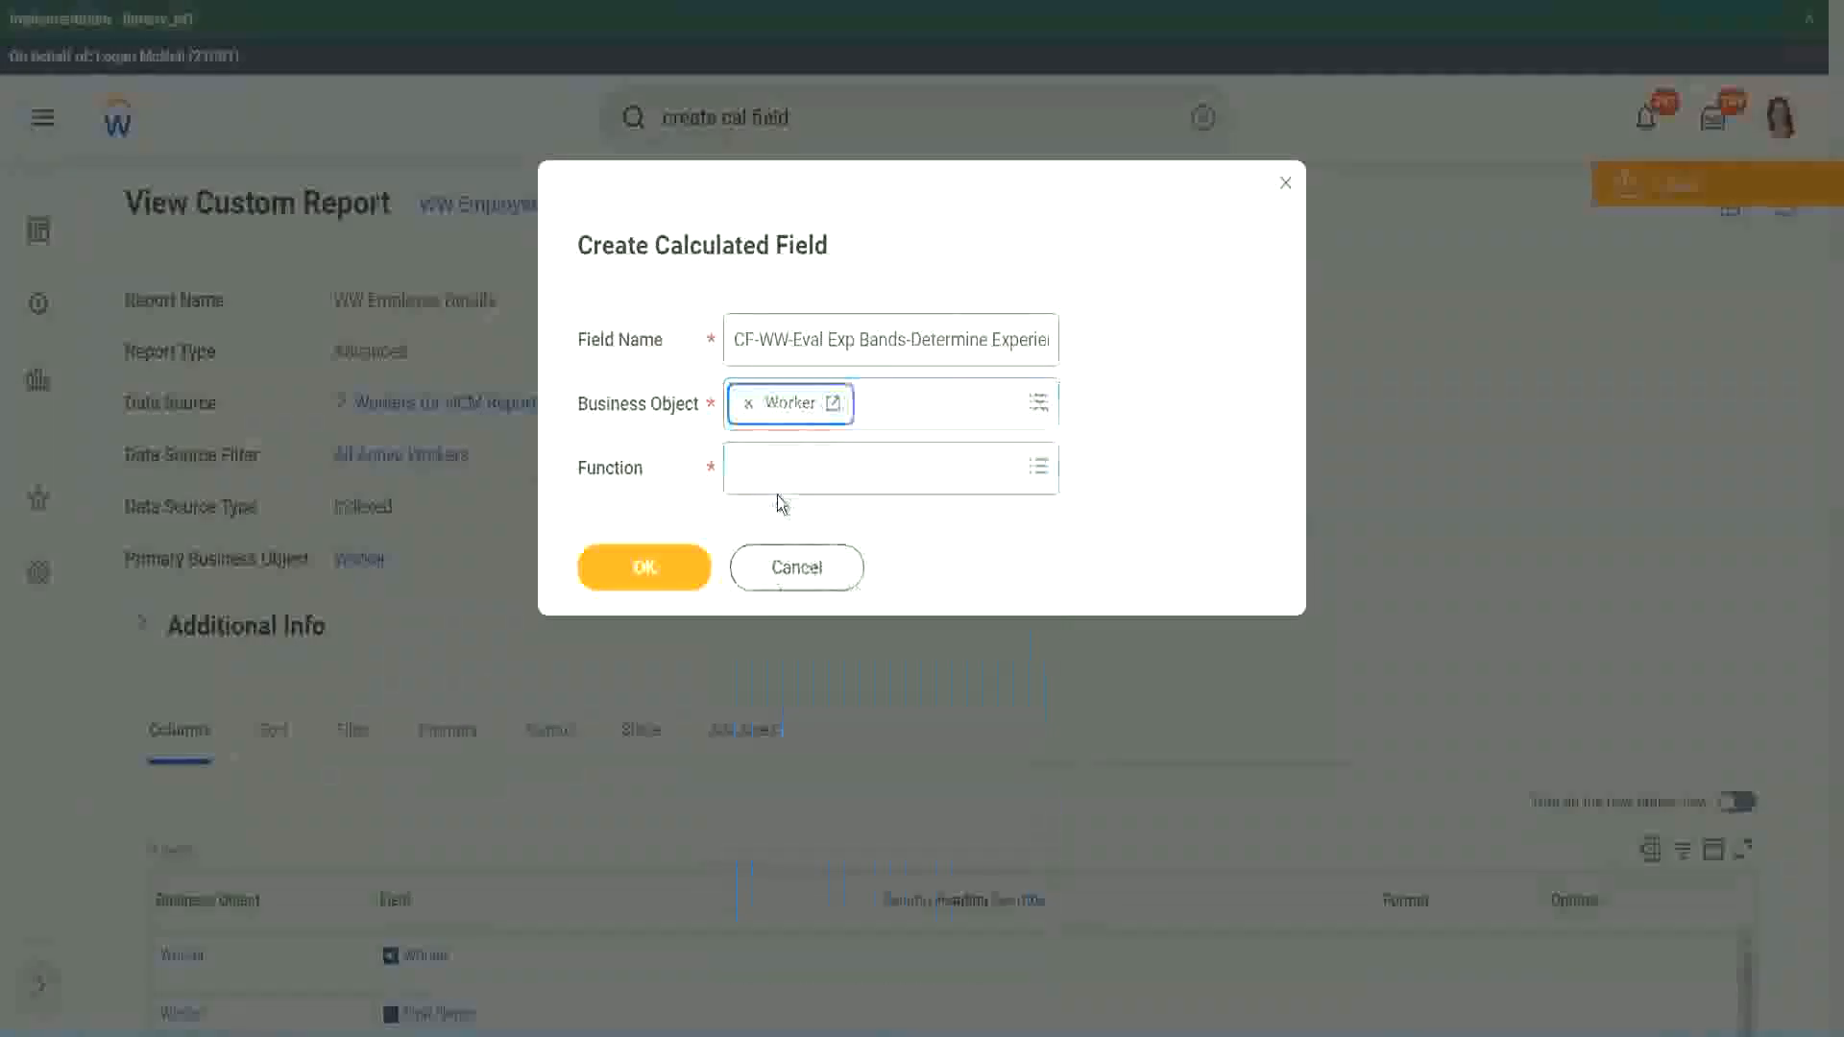
# Set the new calculated field's function to Evaluate Expression Band.
pyautogui.click(779, 463)
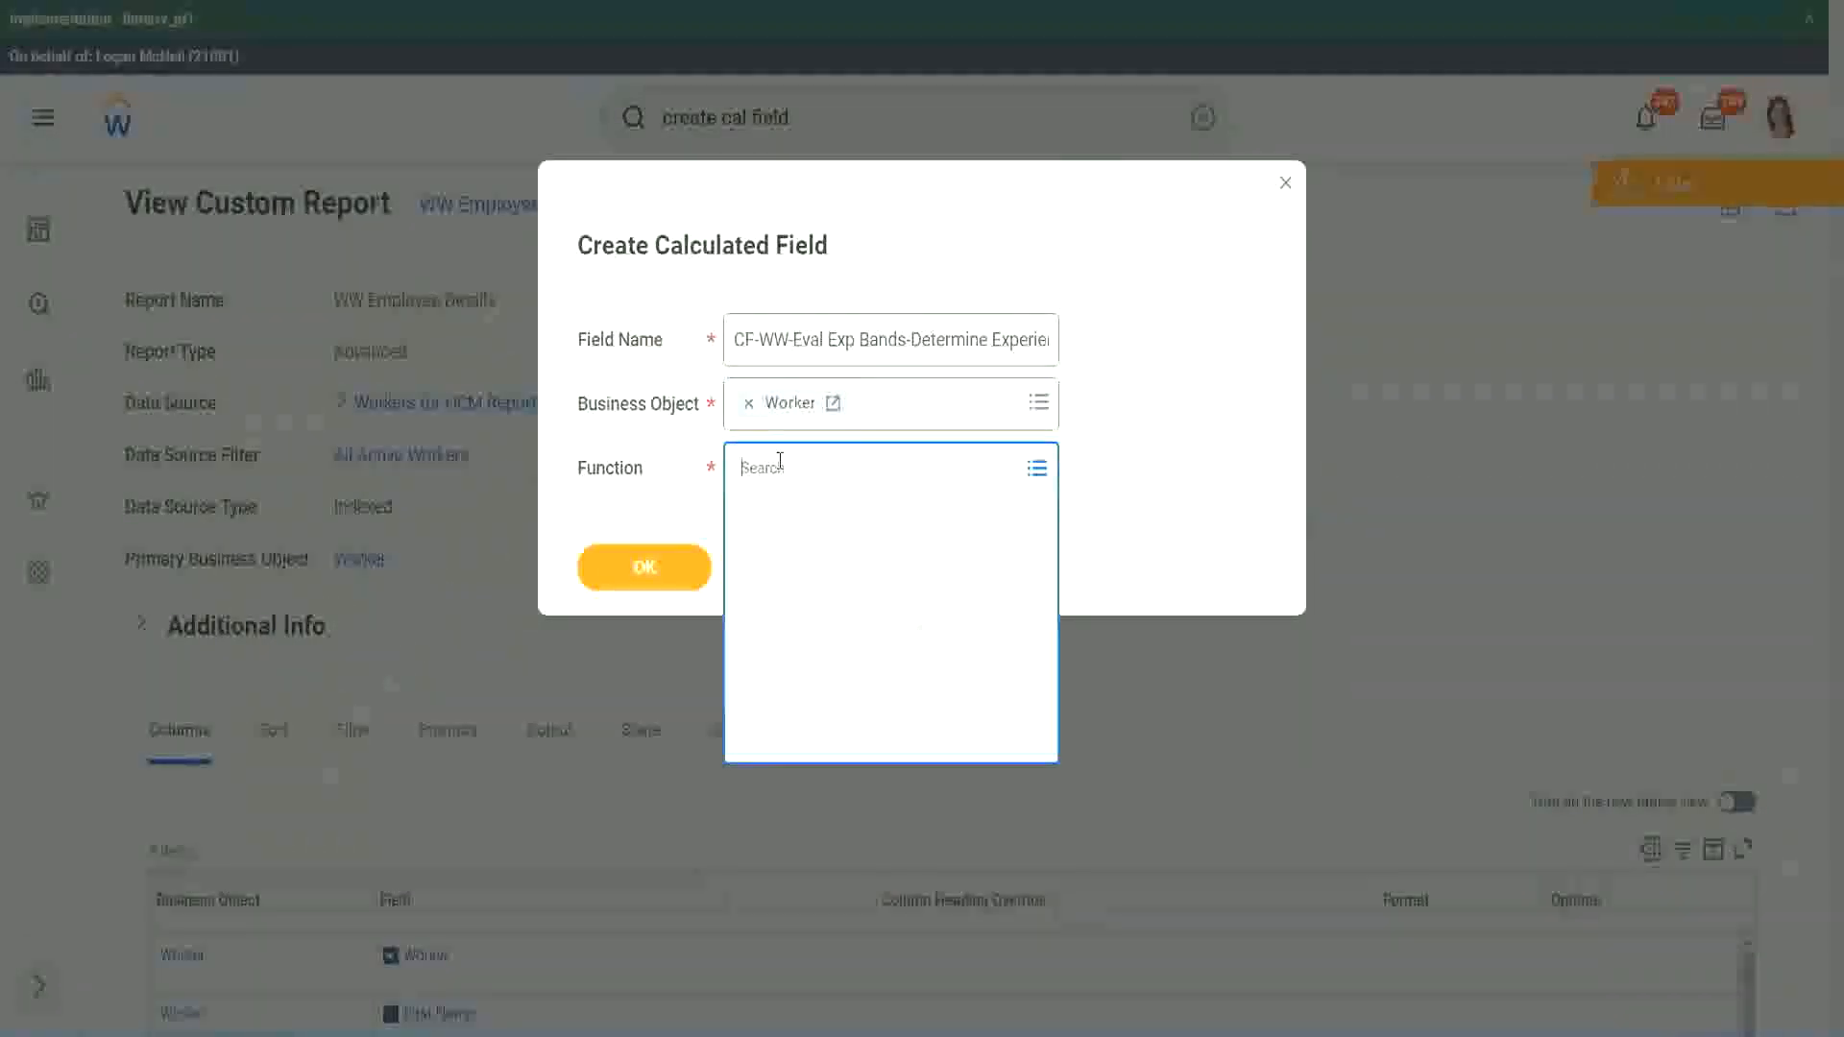
pyautogui.write('eval exp')
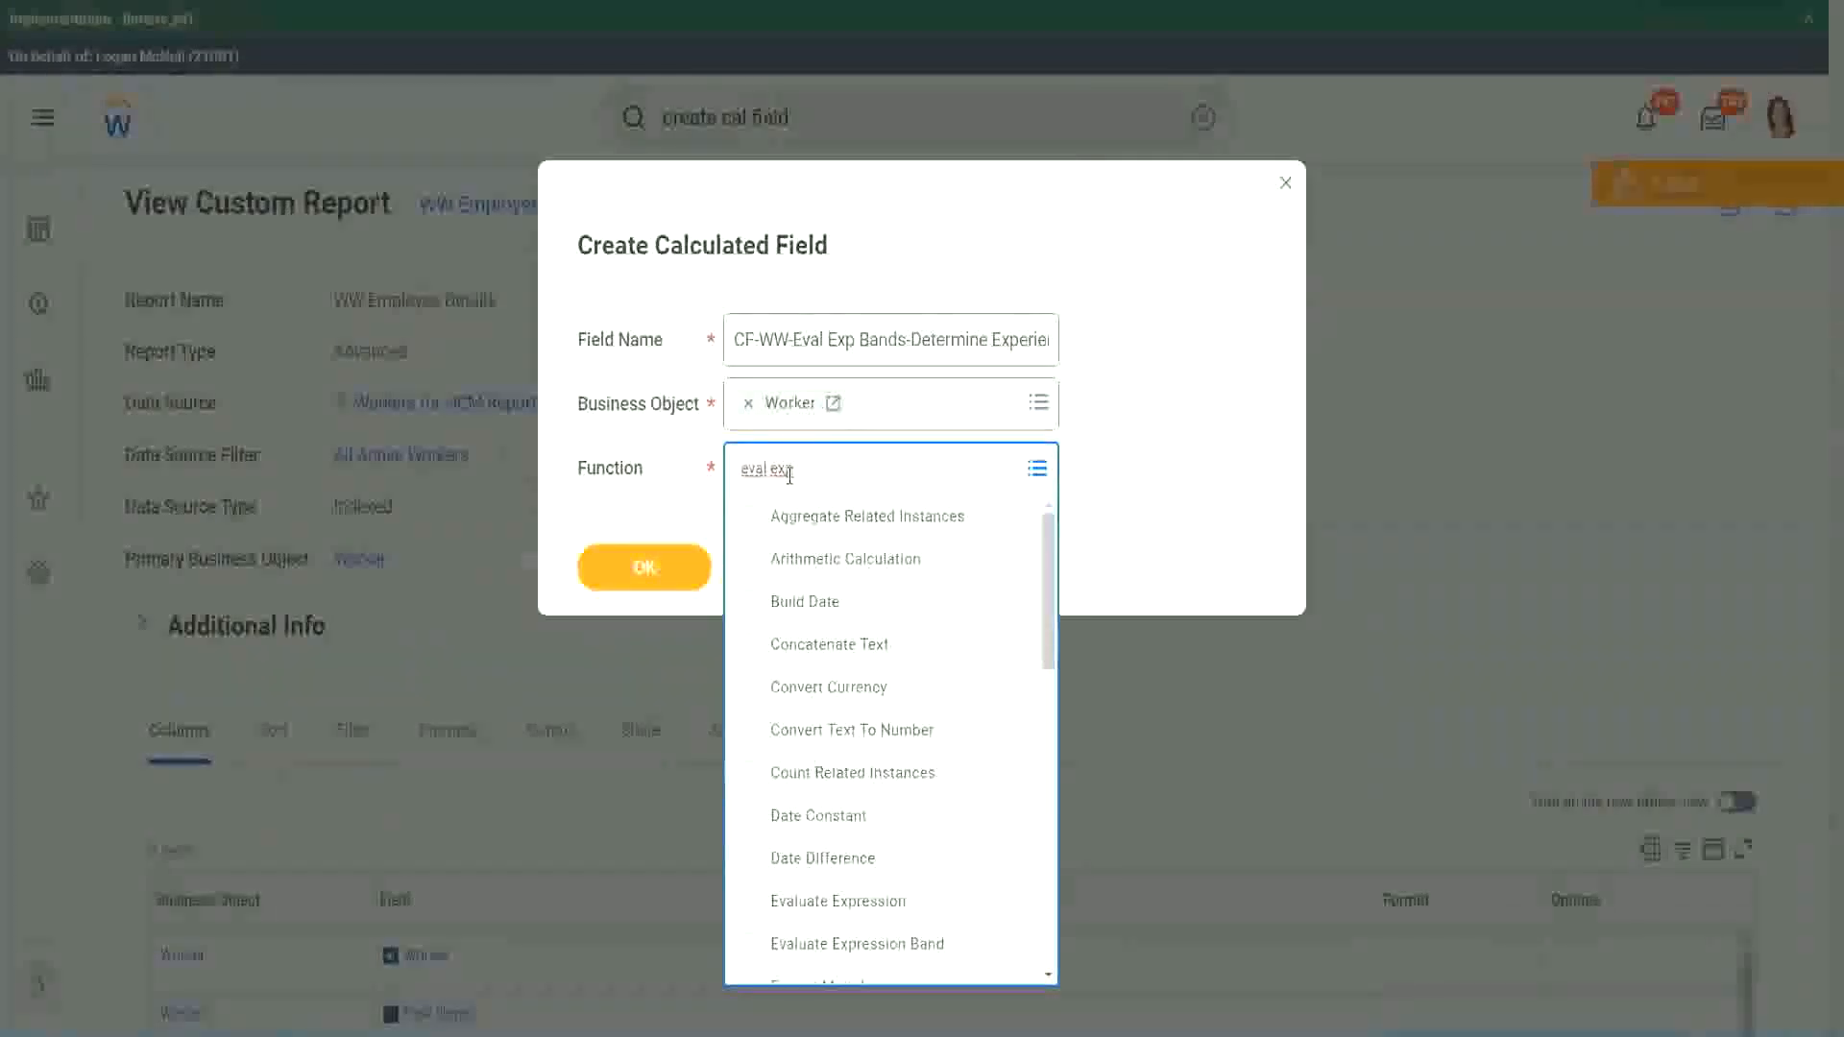
pyautogui.press('Return')
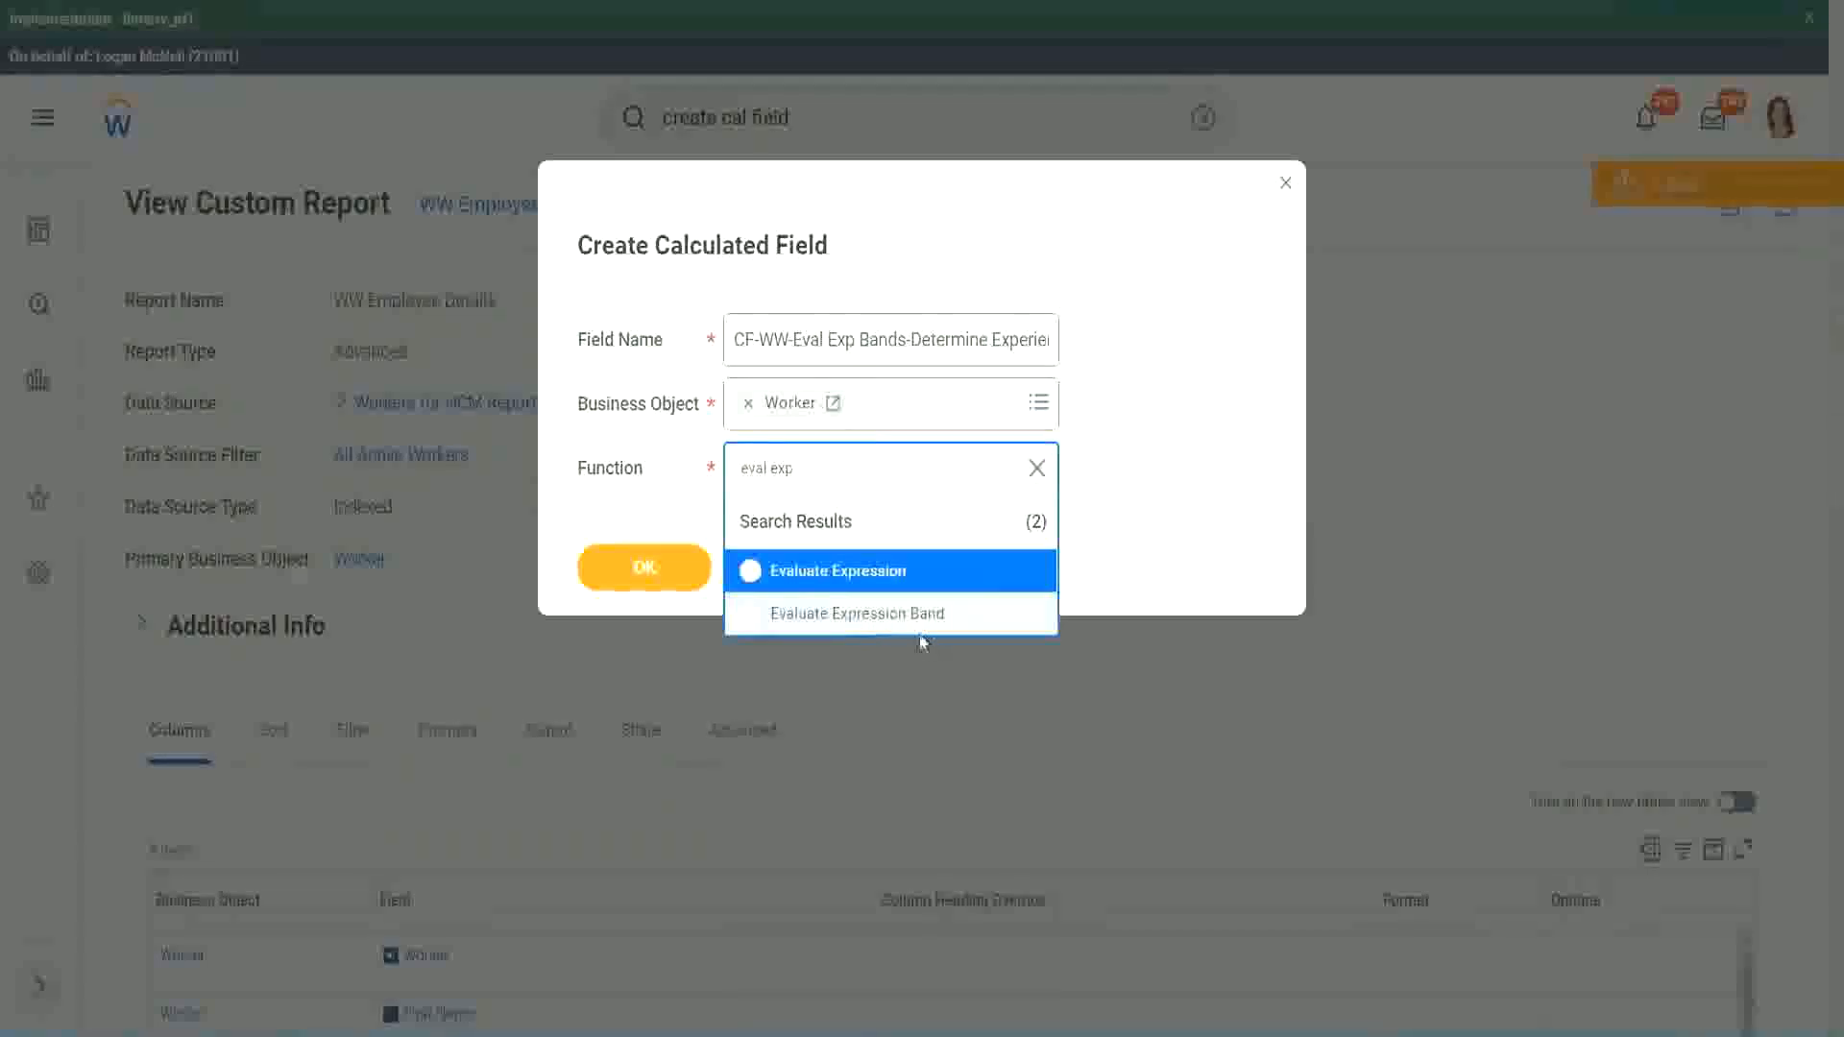
pyautogui.click(928, 615)
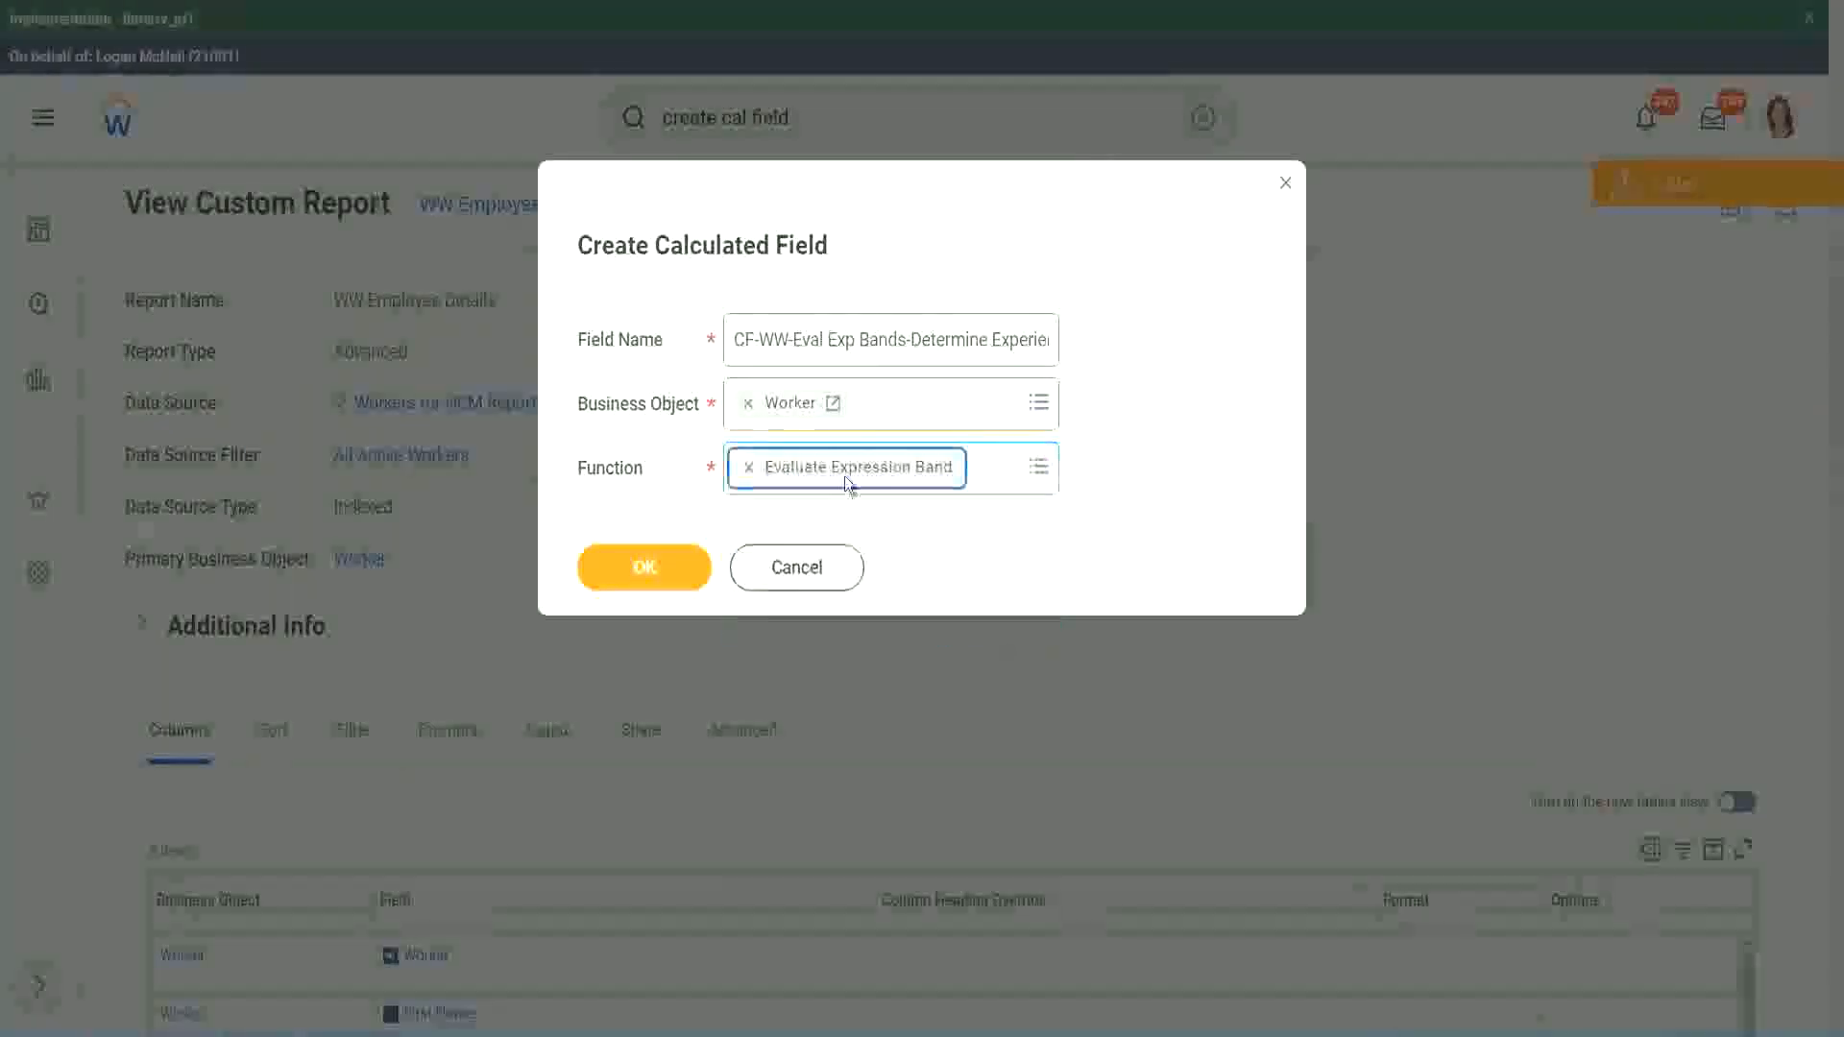
# Change "Bands" to "Band" after "Eval Exp" in the field name and continue to the calculation setup.
pyautogui.click(904, 332)
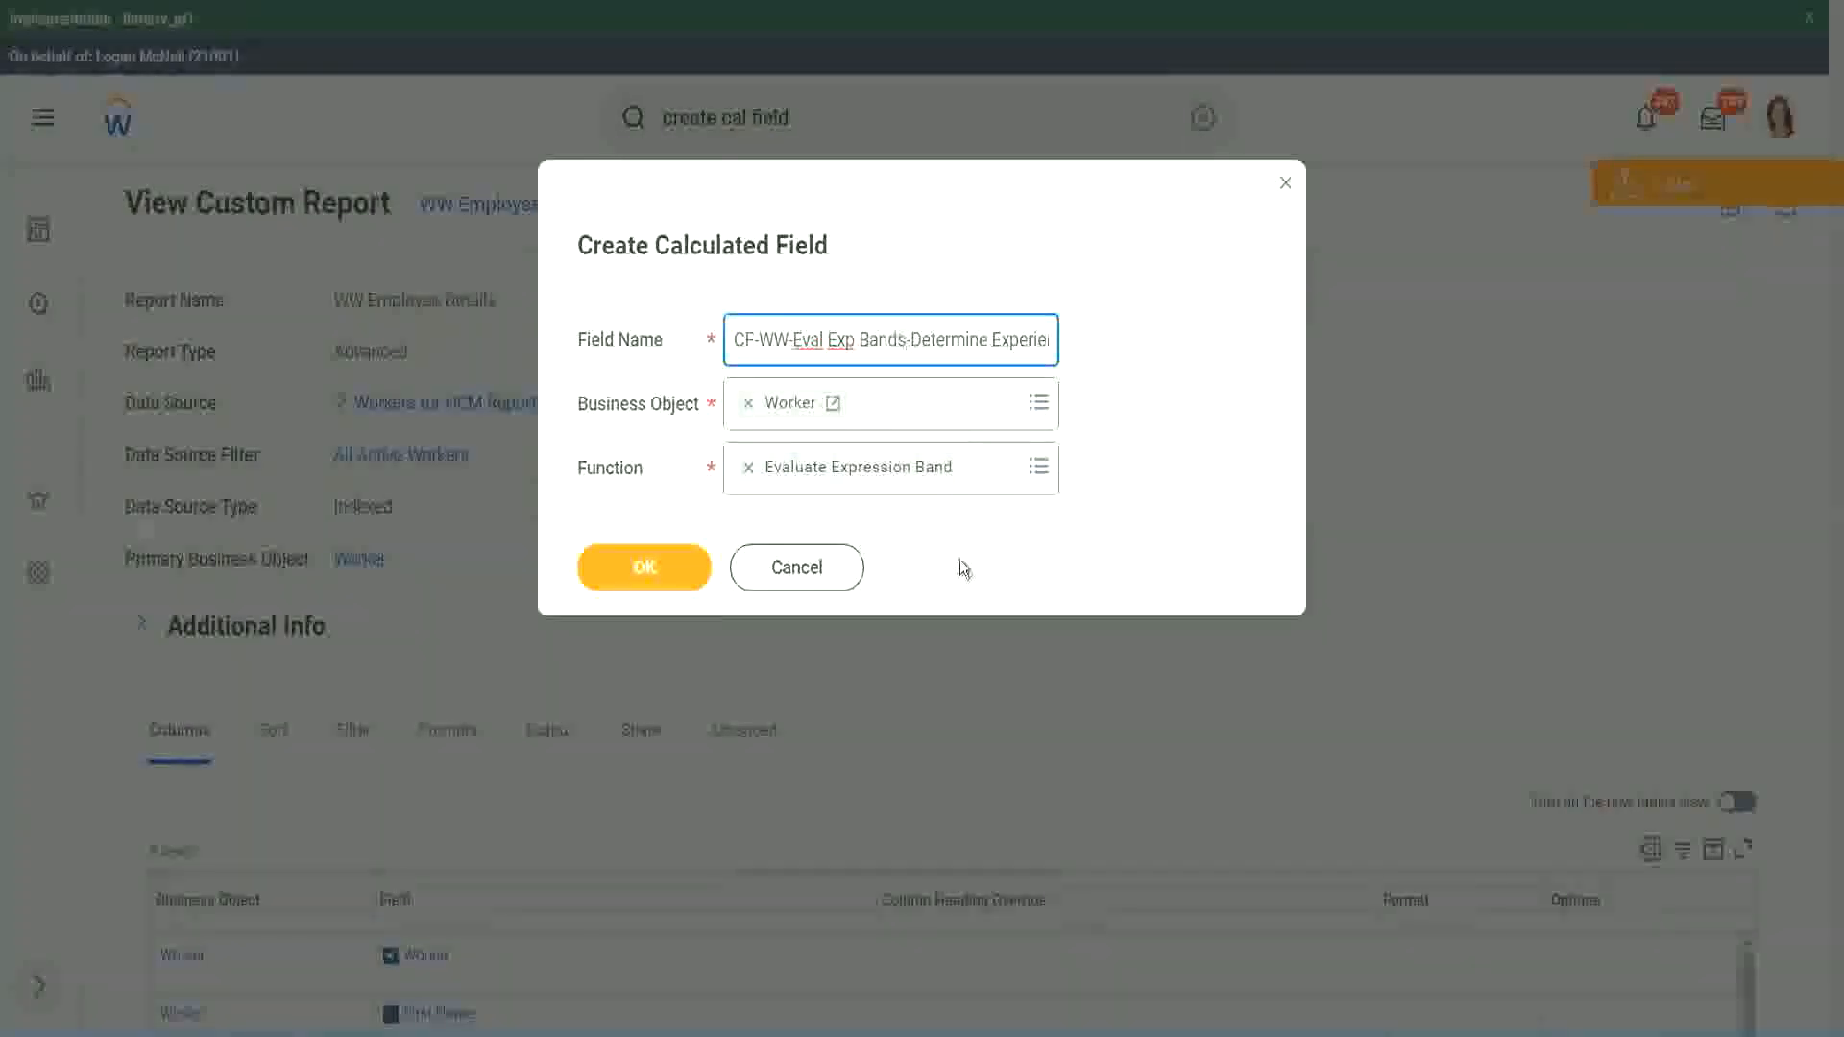
pyautogui.press('BackSpace')
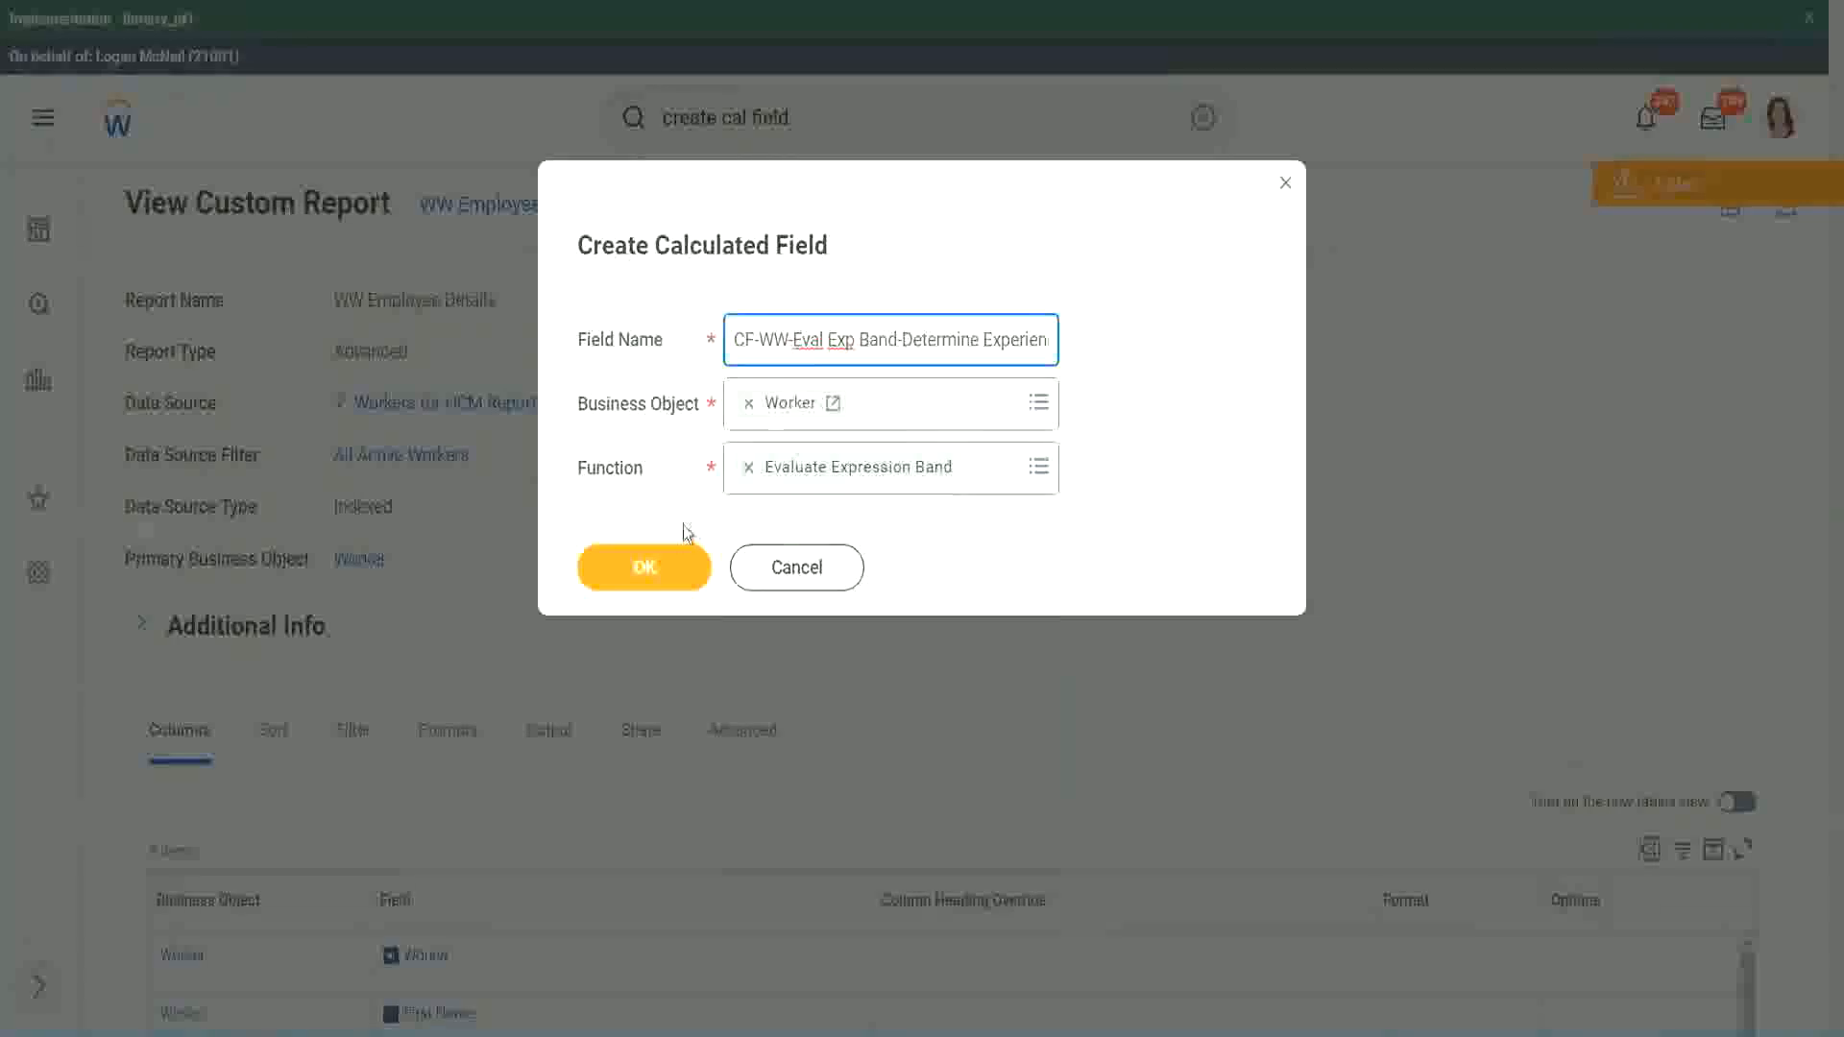
pyautogui.click(650, 565)
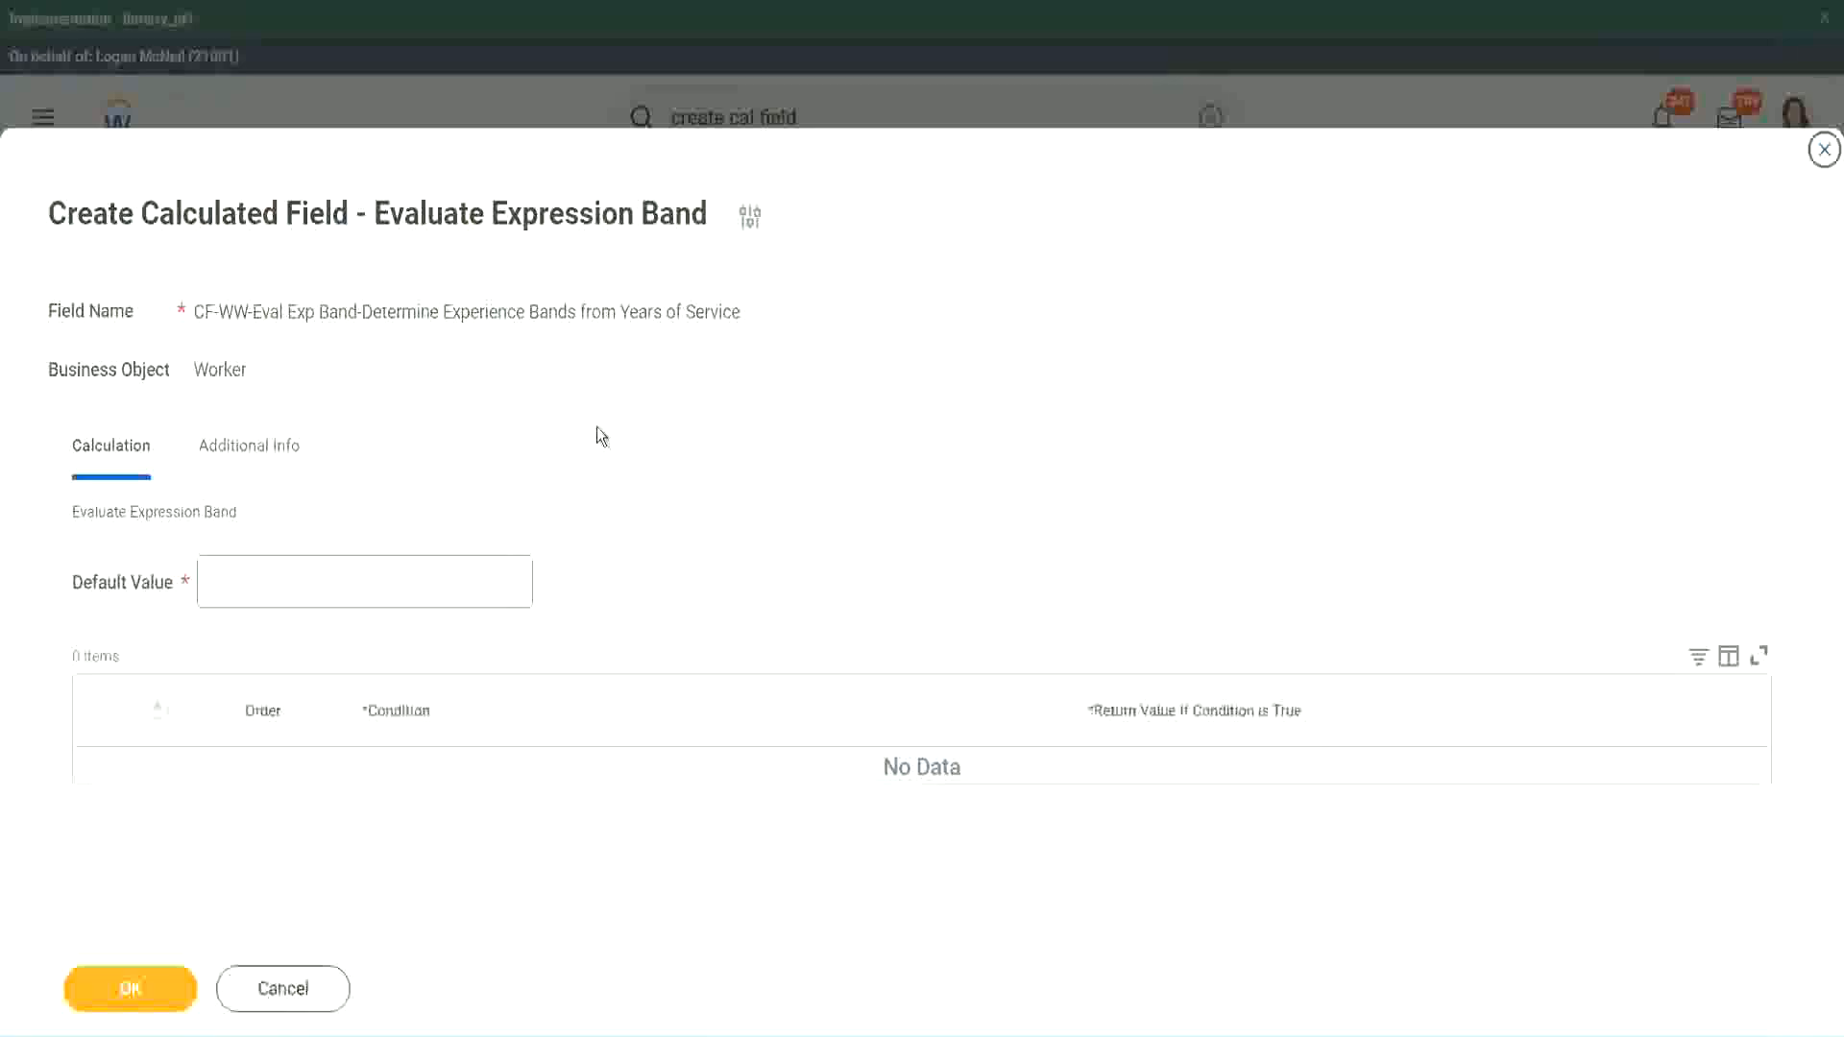
# Set the calculation's default value to "-" and add the first condition row.
pyautogui.click(267, 593)
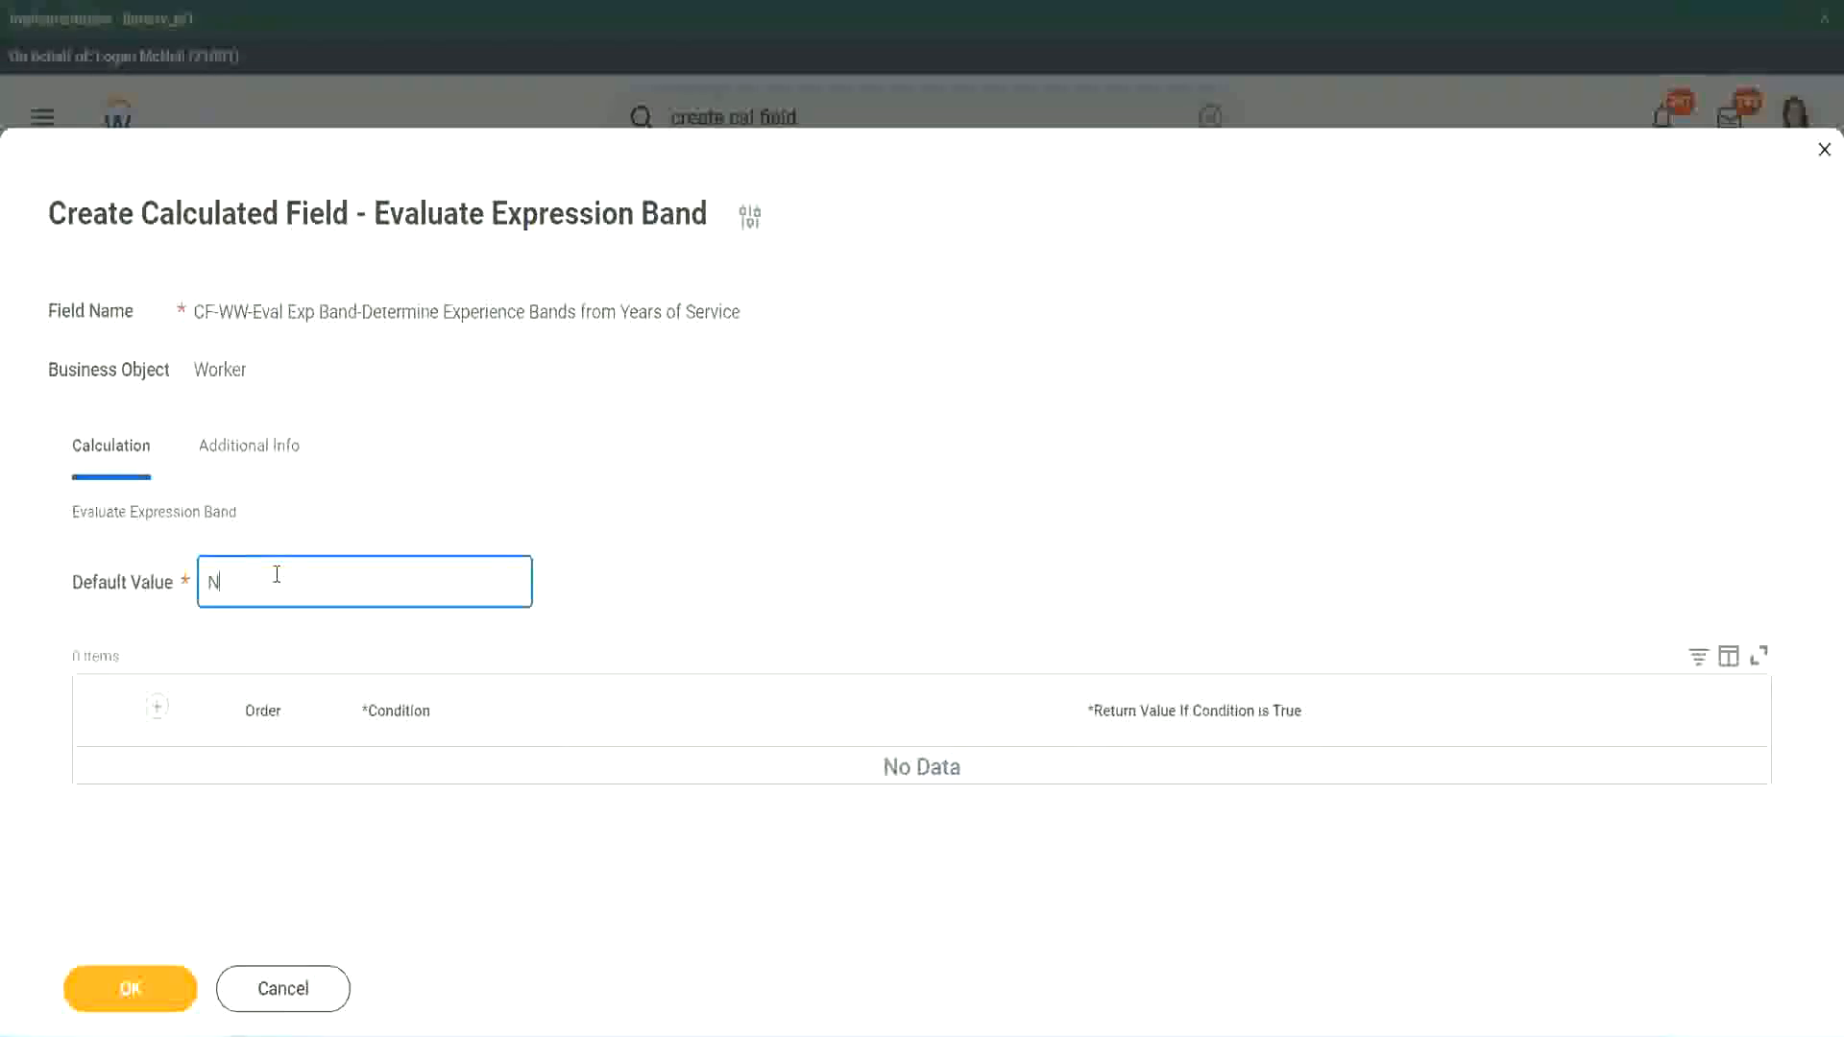
pyautogui.press('BackSpace')
pyautogui.write('-')
pyautogui.press('Tab')
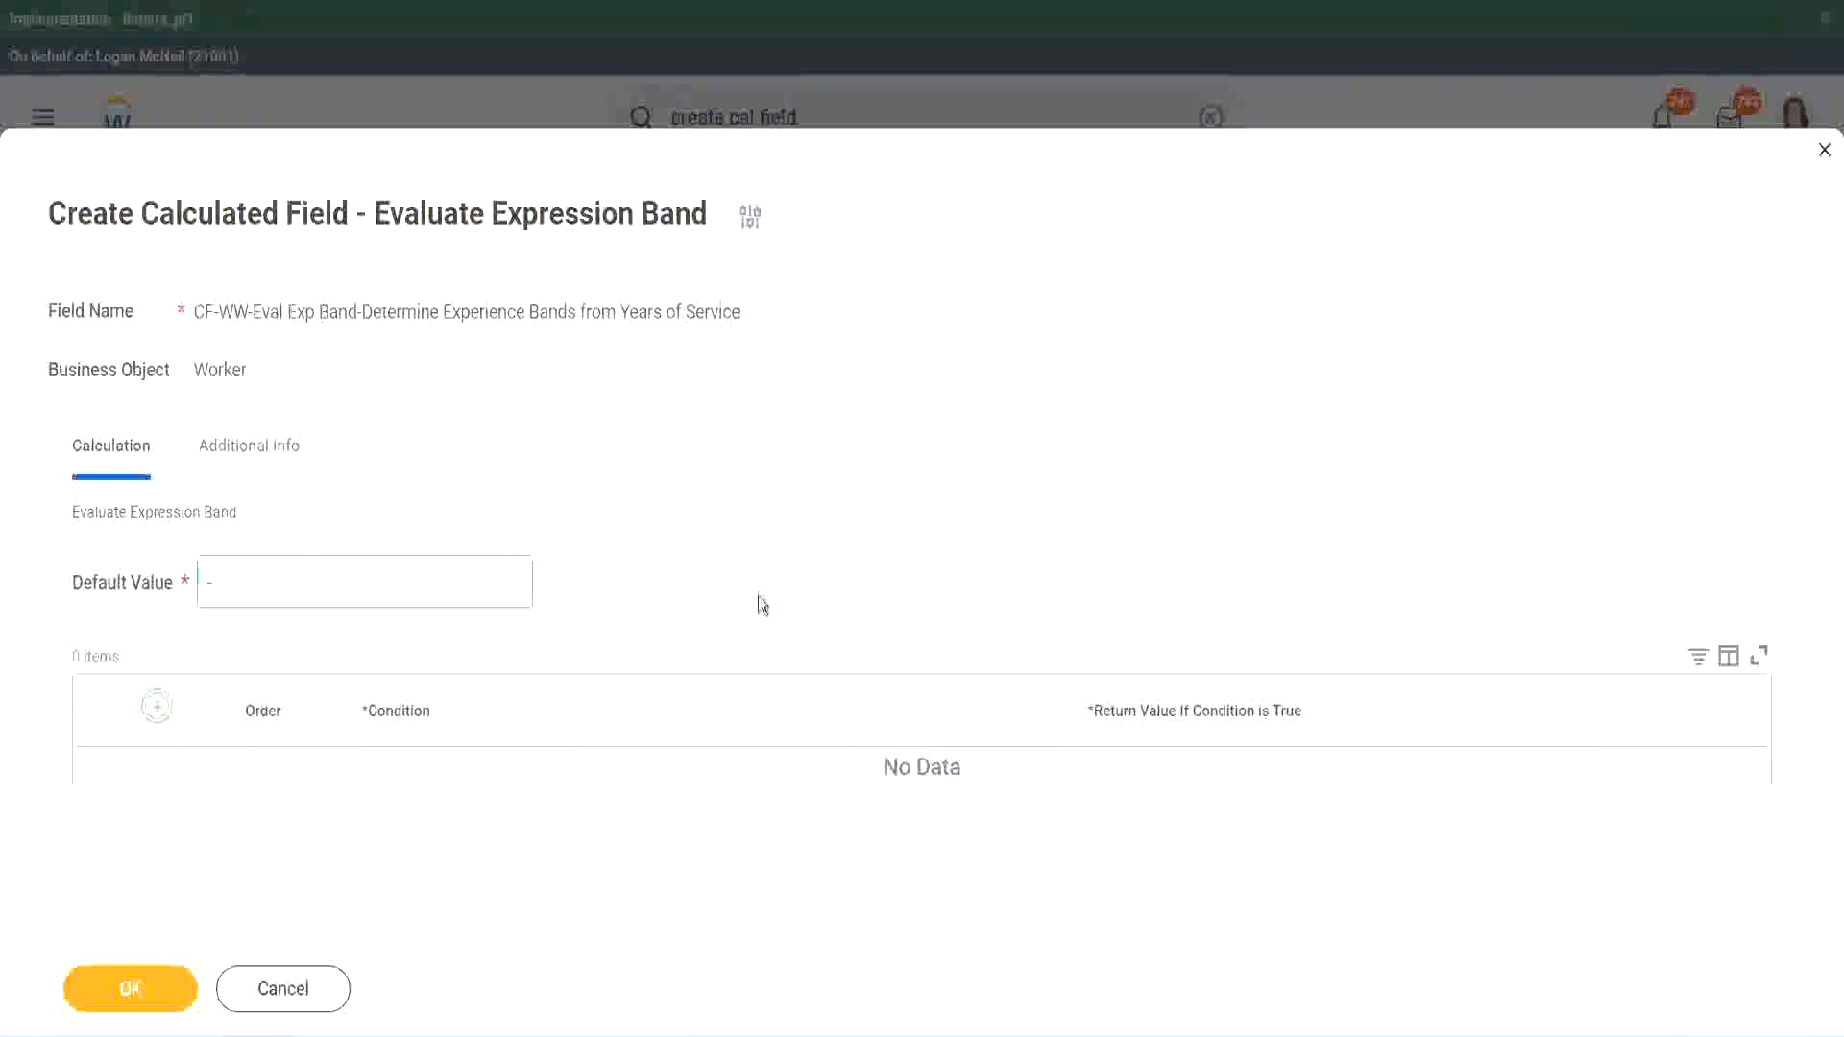
pyautogui.press('Return')
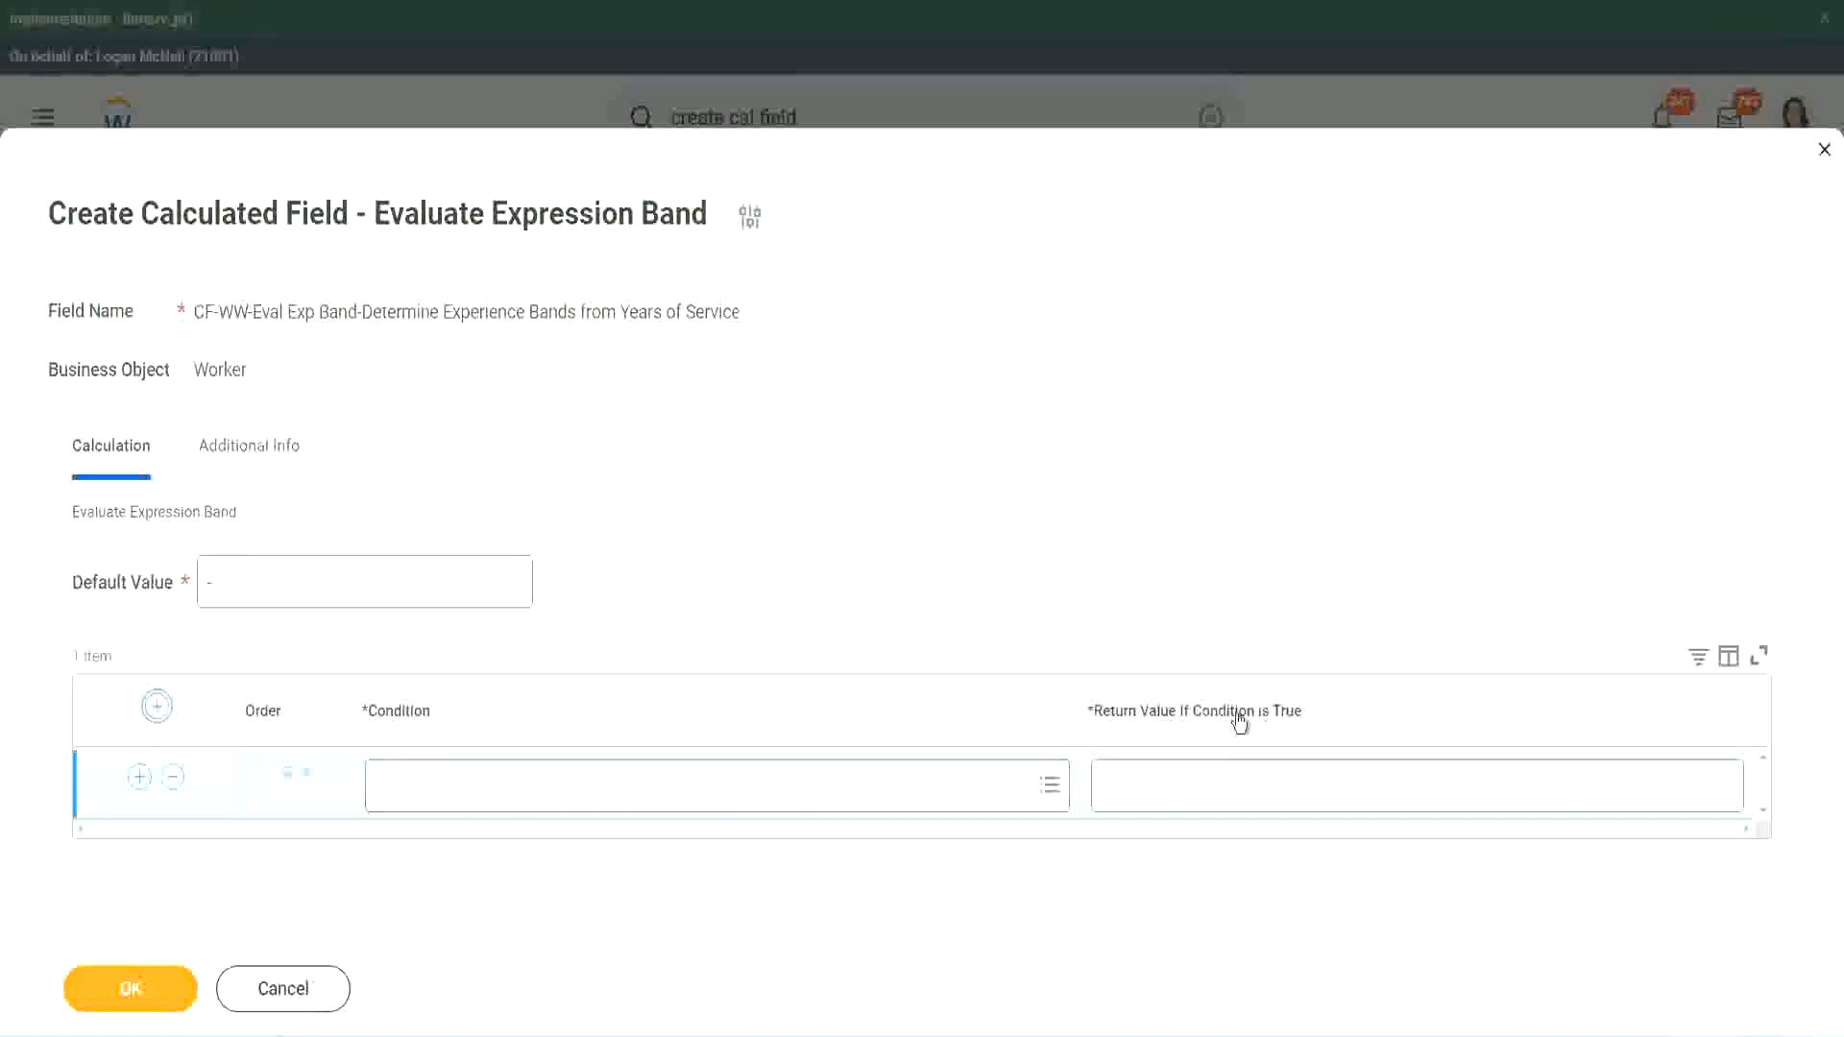
pyautogui.click(1200, 785)
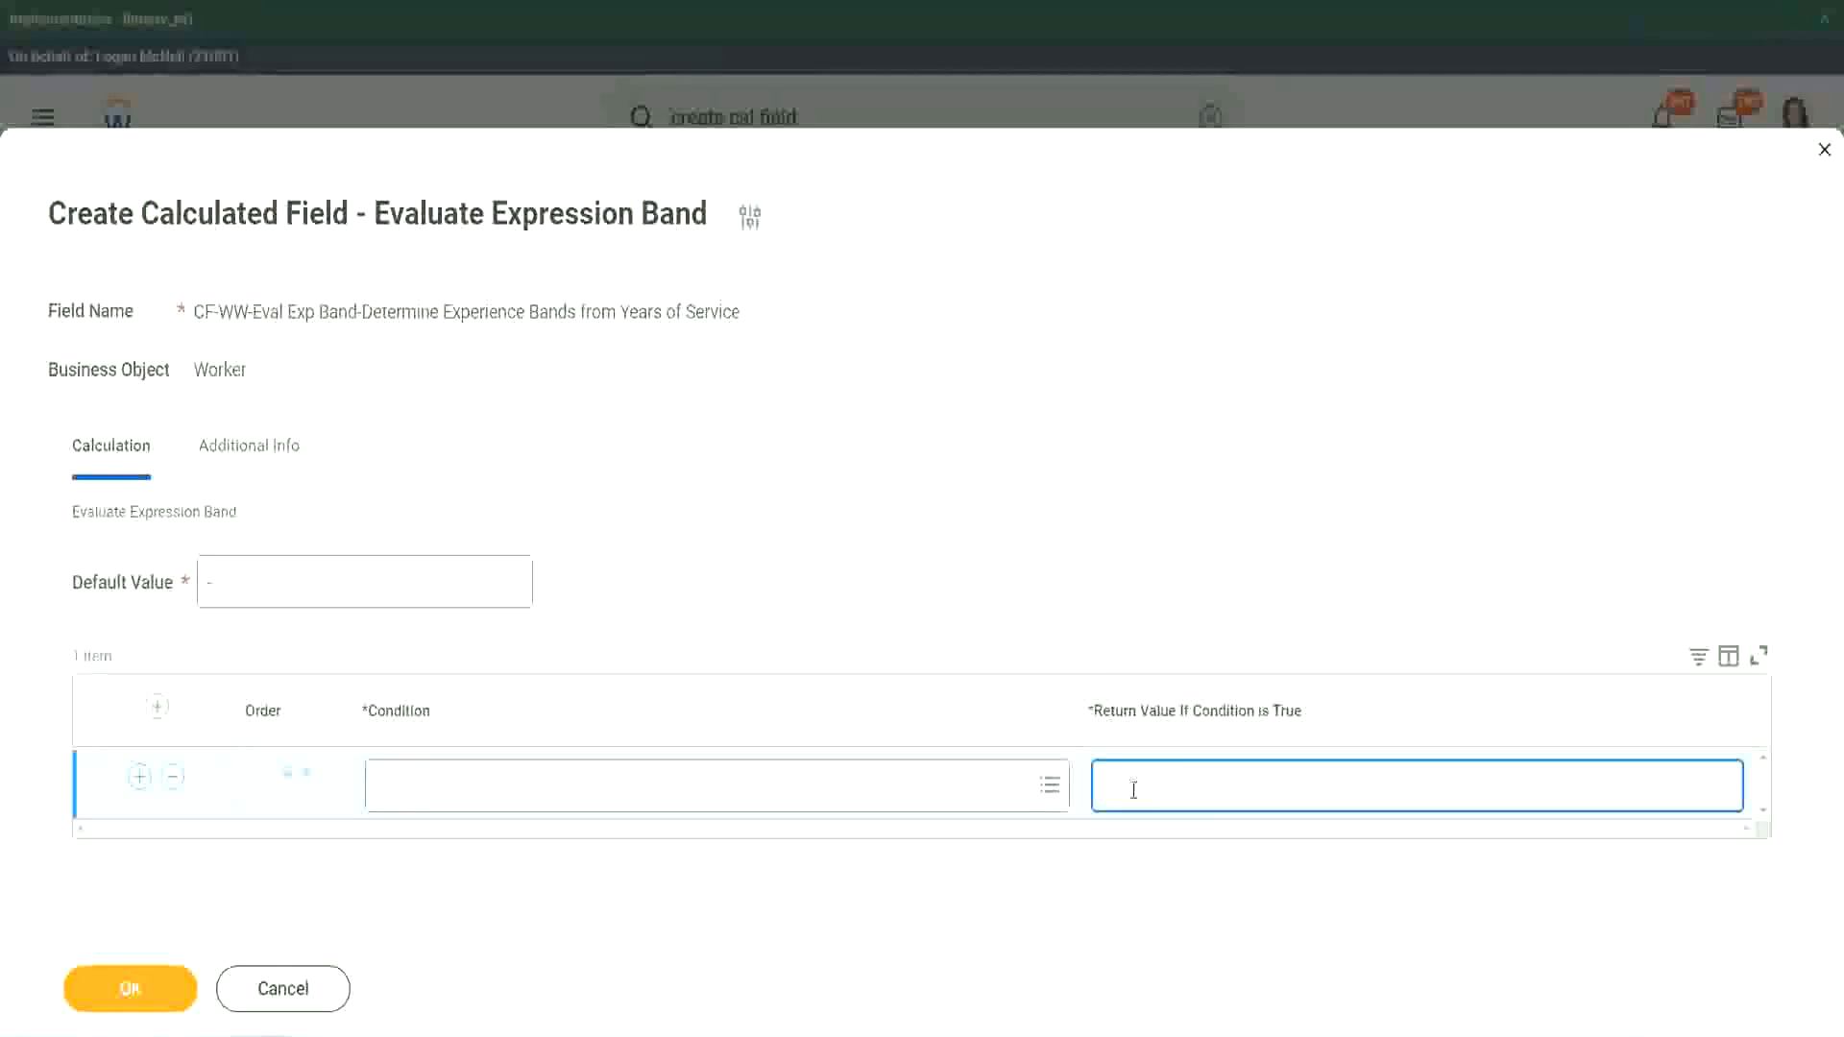
pyautogui.write('adkadjaidjaijdi')
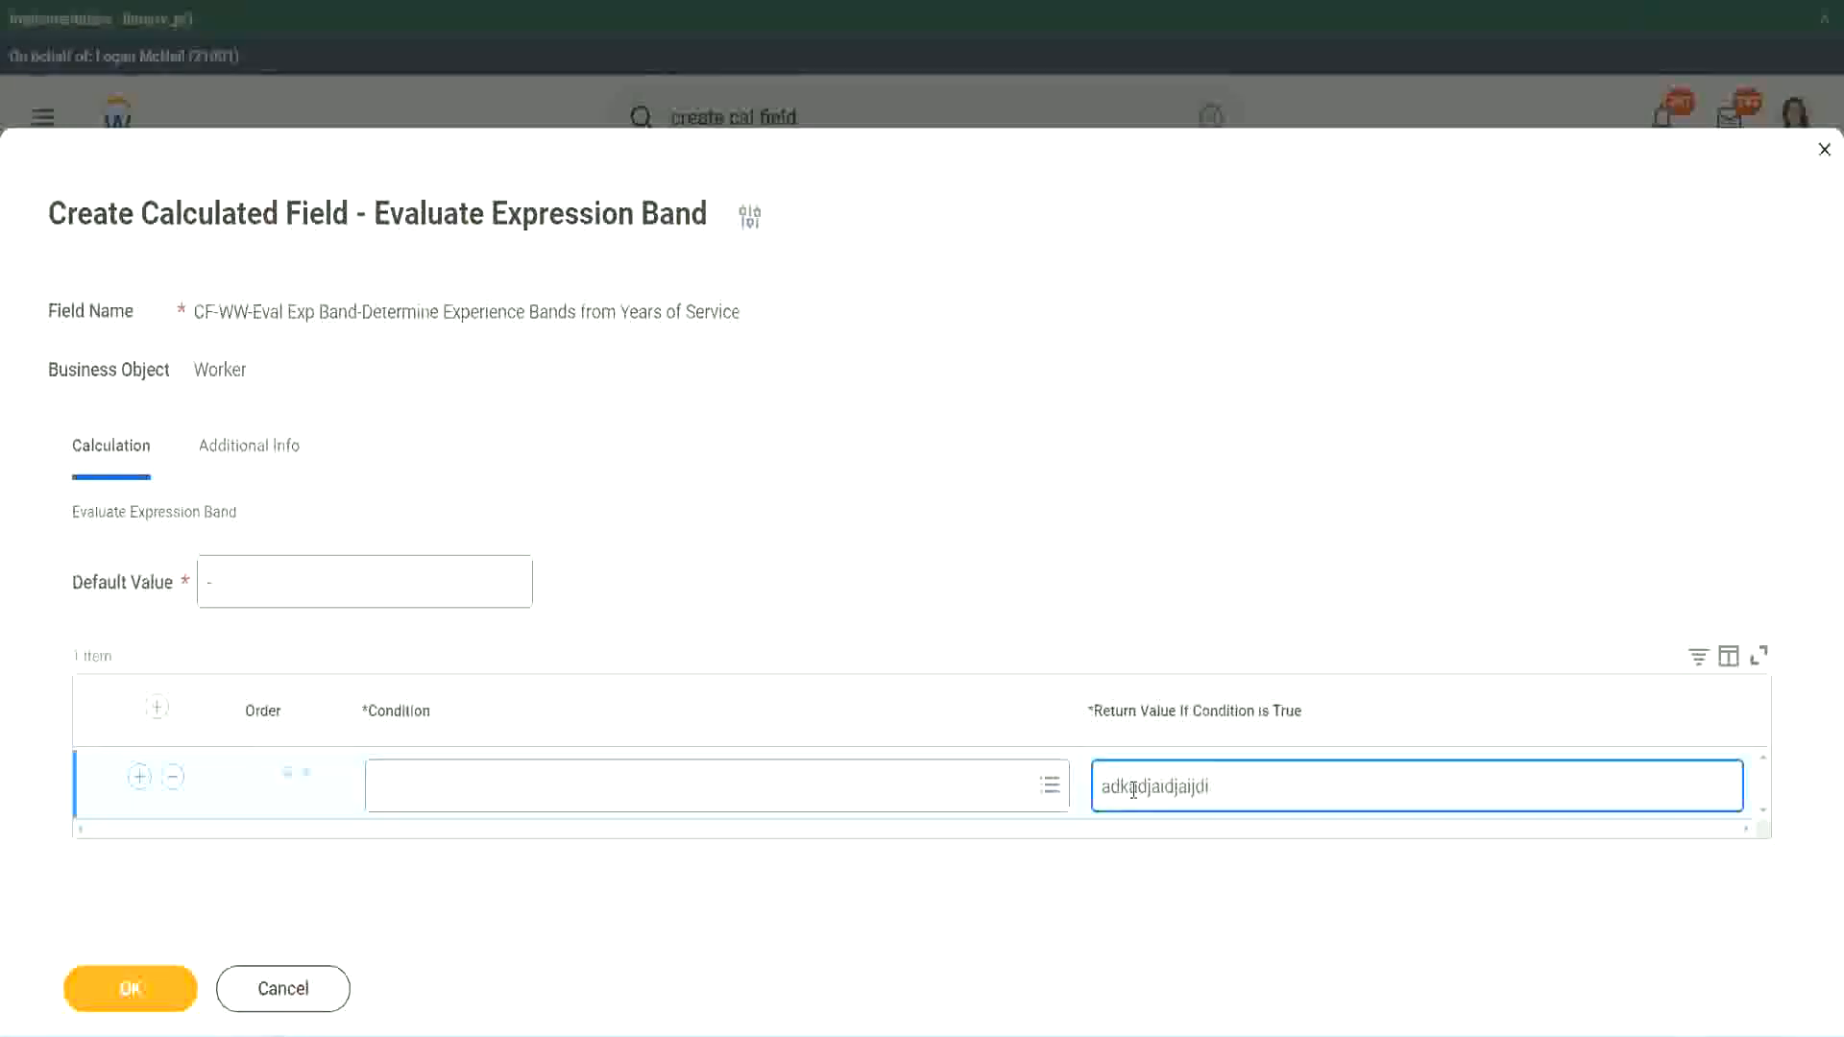
pyautogui.press('BackSpace')
pyautogui.press('BackSpace')
pyautogui.press('BackSpace')
pyautogui.press('BackSpace')
pyautogui.press('BackSpace')
pyautogui.press('BackSpace')
pyautogui.press('BackSpace')
pyautogui.press('BackSpace')
pyautogui.press('BackSpace')
pyautogui.press('BackSpace')
pyautogui.press('BackSpace')
pyautogui.press('BackSpace')
pyautogui.press('BackSpace')
pyautogui.press('BackSpace')
pyautogui.press('BackSpace')
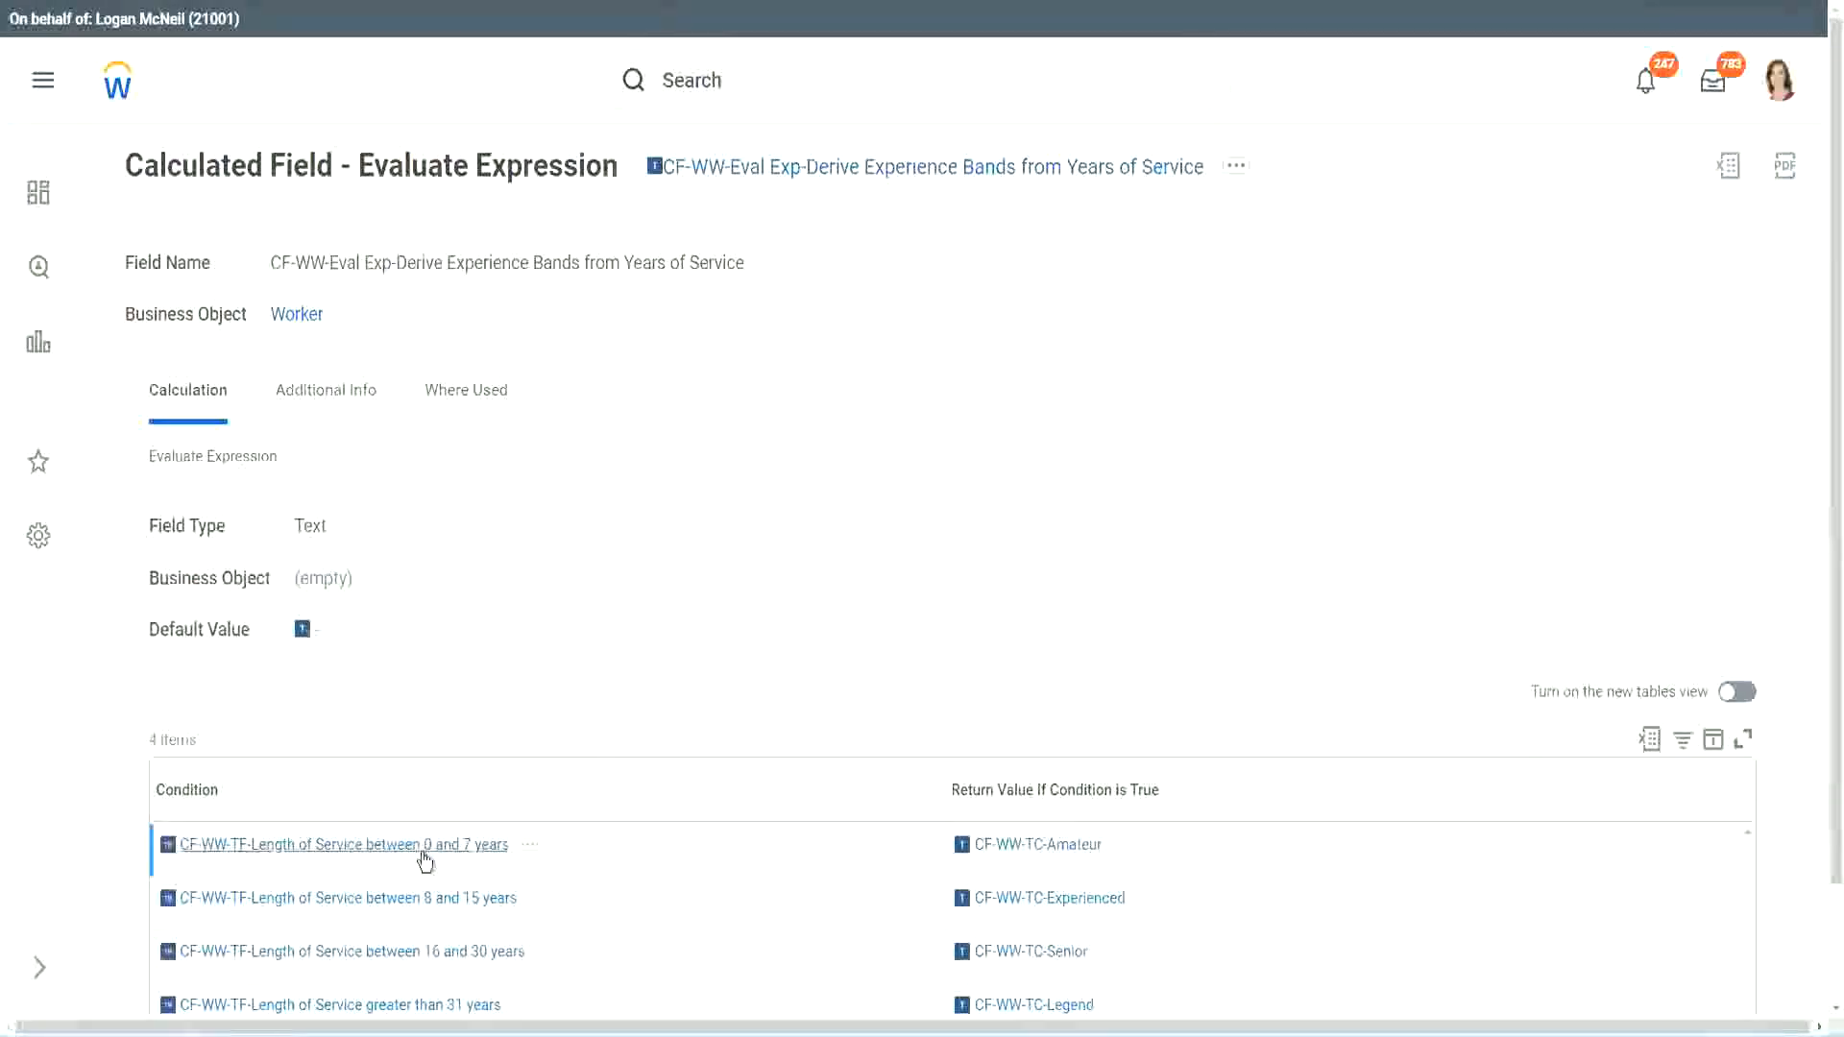
# Copy CF-WW-TF-Length of Service between 0 and 7 years from the existing field as the first row's condition, with return value Amateur.
pyautogui.rightClick(424, 849)
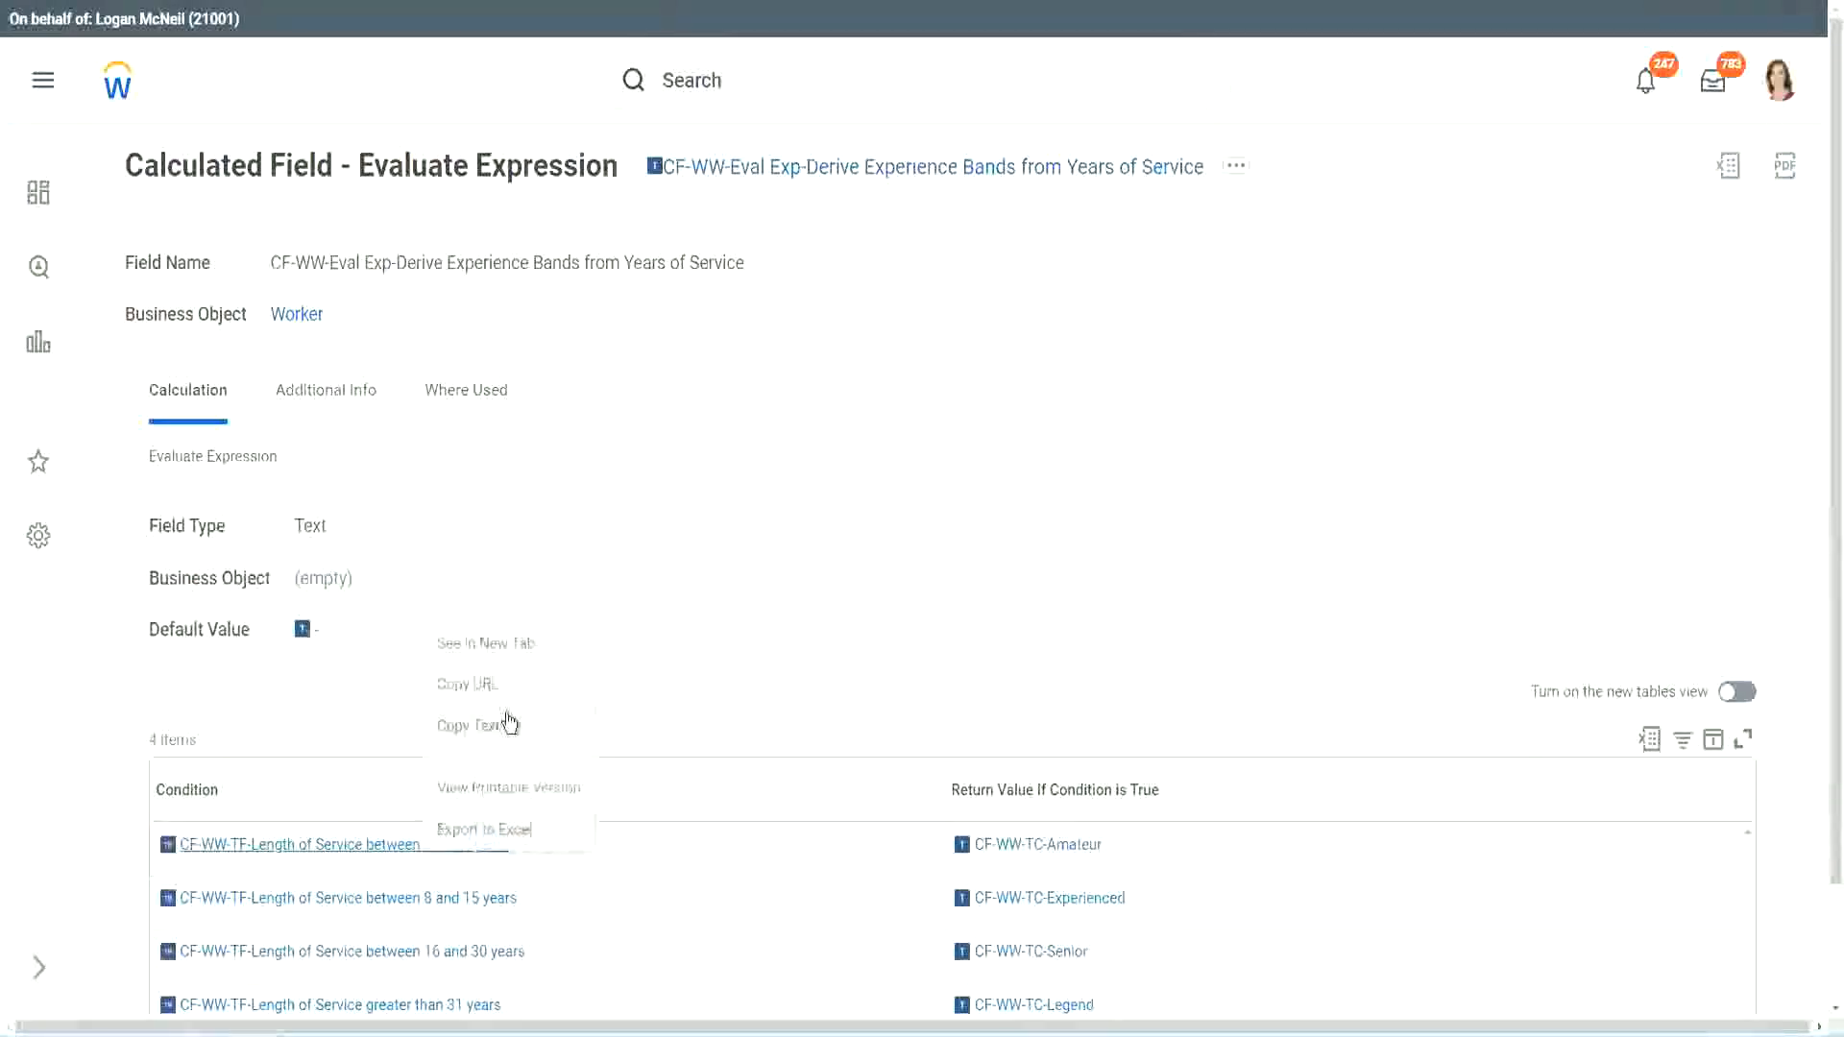
pyautogui.click(501, 726)
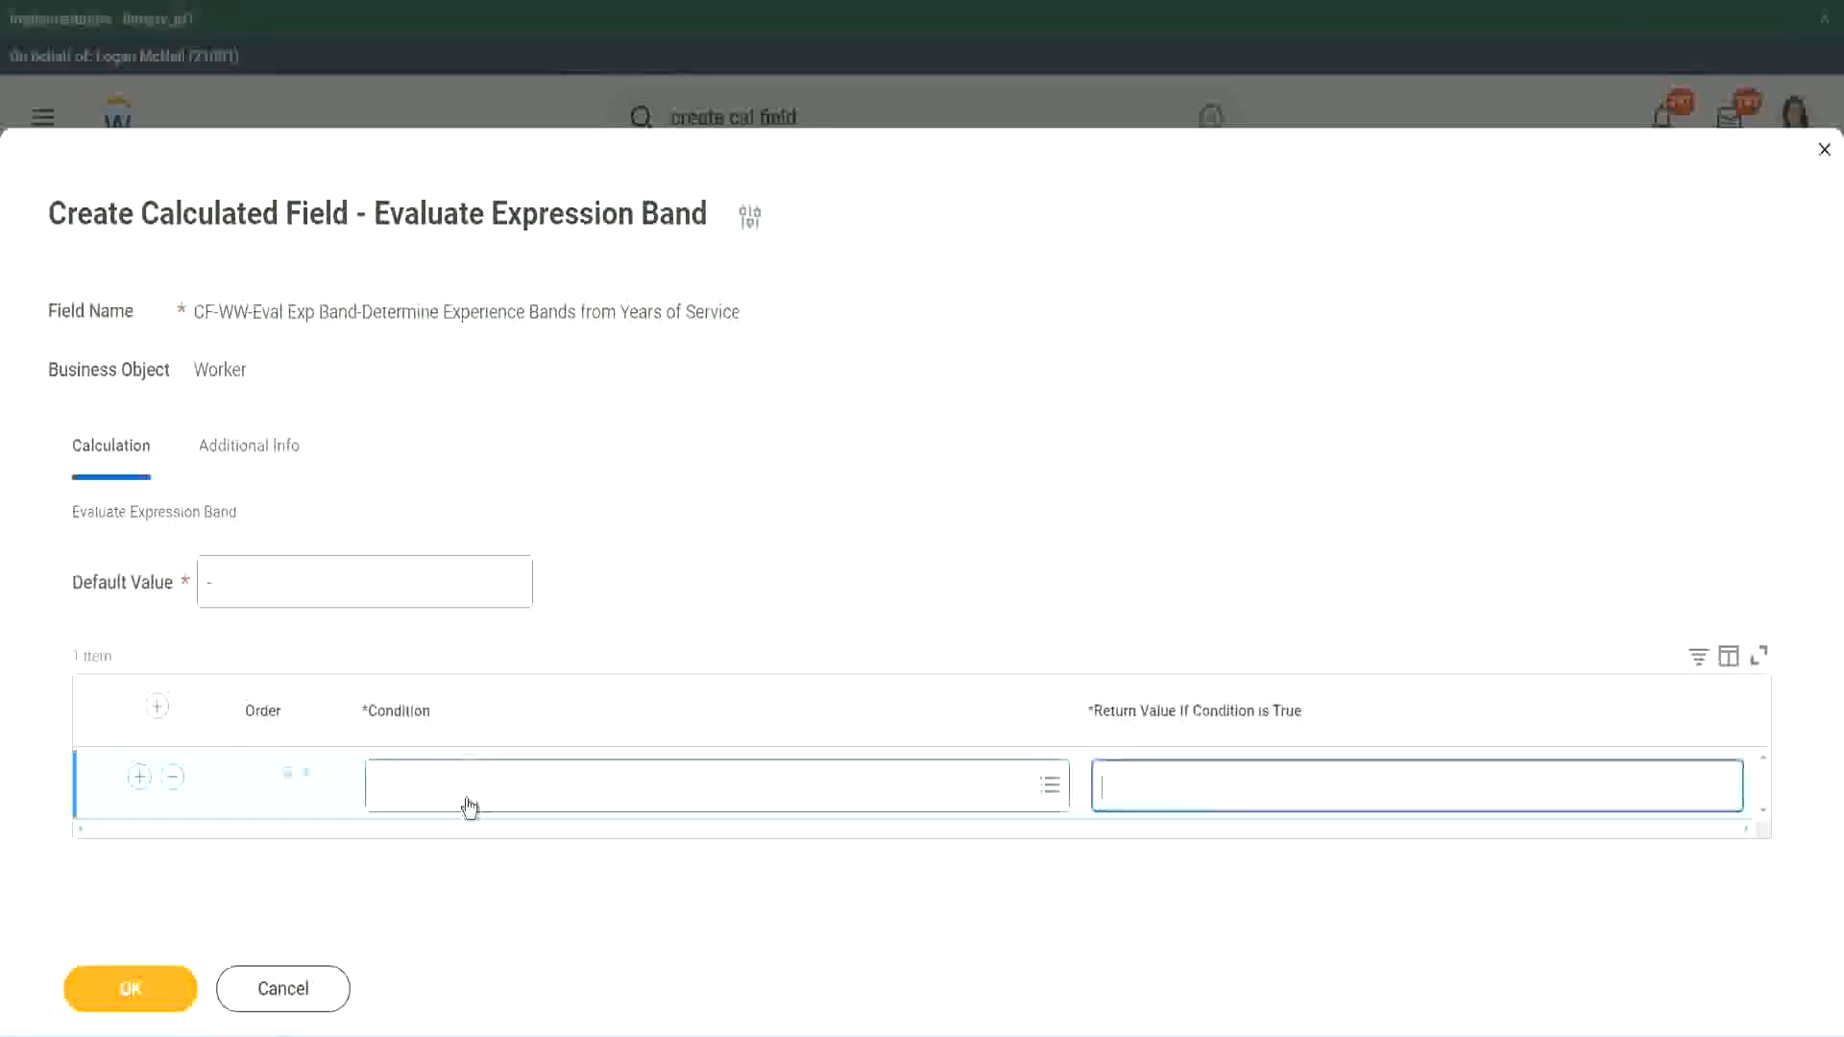
pyautogui.click(467, 798)
pyautogui.hotkey('ctrl', 'v')
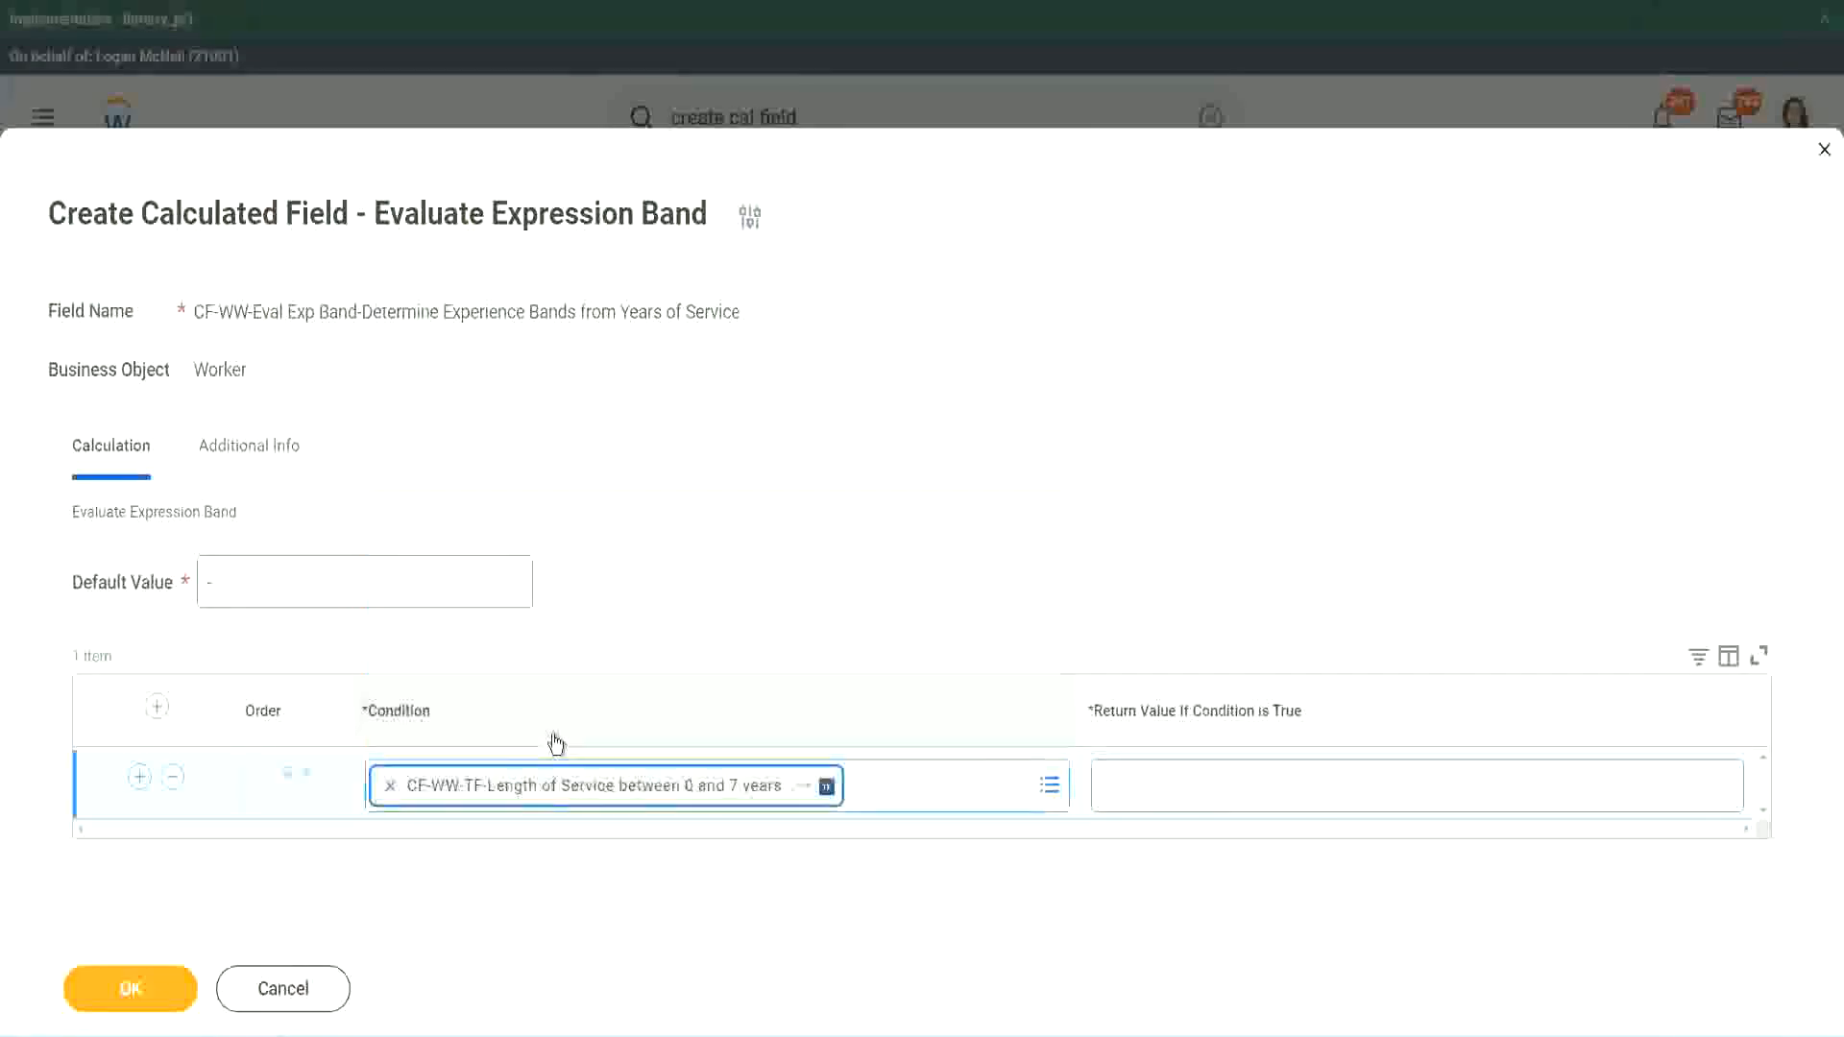
pyautogui.click(1166, 768)
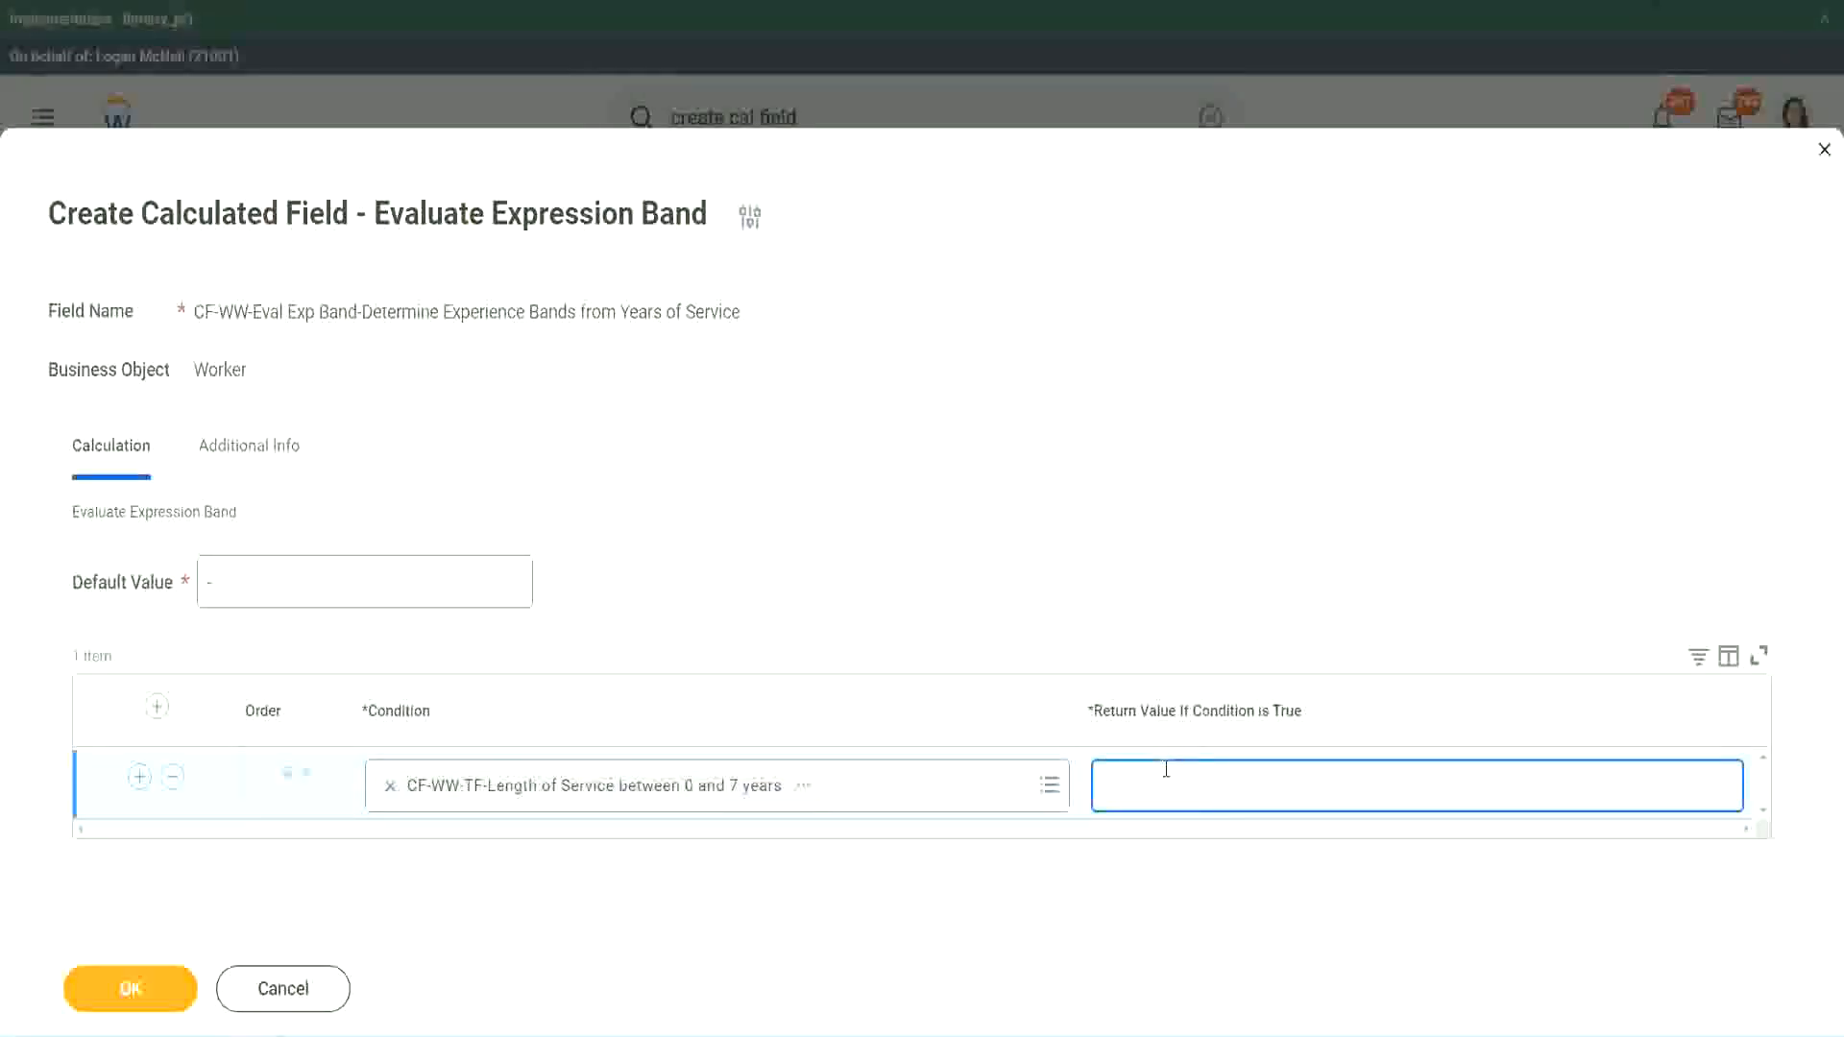
pyautogui.write('Amateur')
# Add three more empty condition rows below the Amateur row.
pyautogui.click(139, 776)
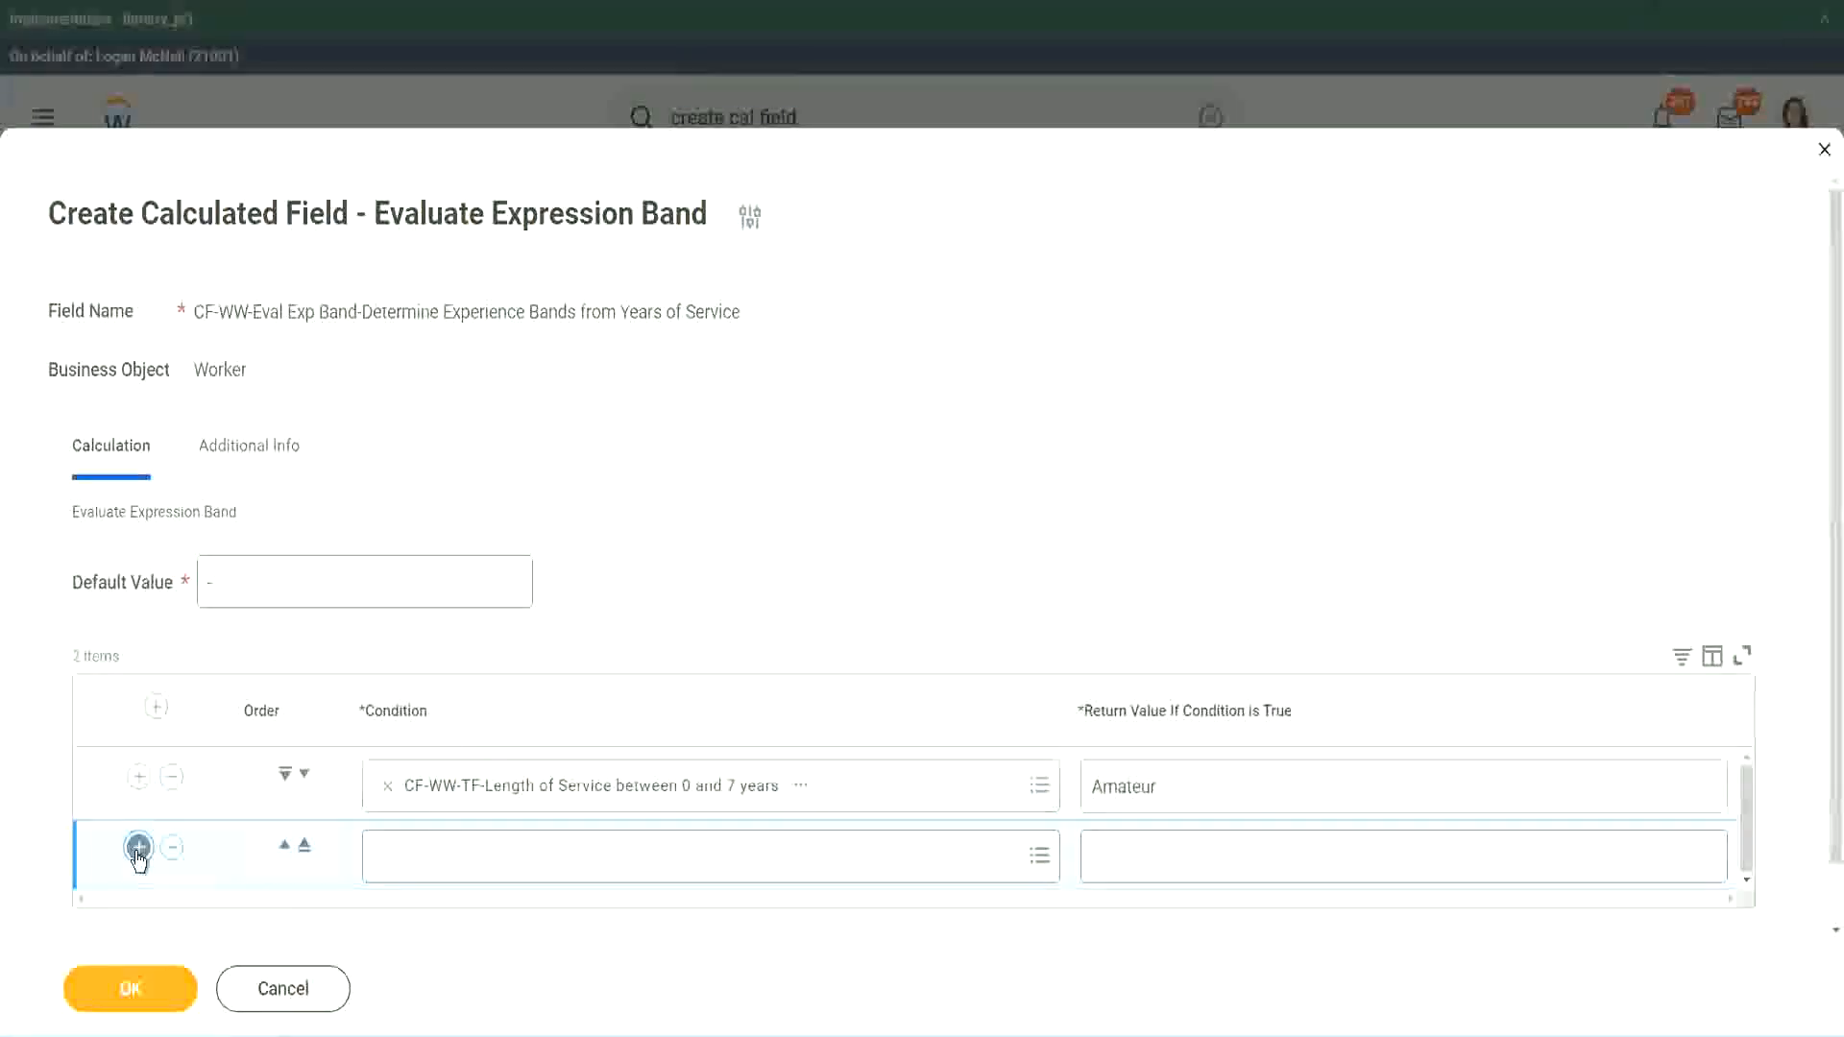
pyautogui.click(138, 846)
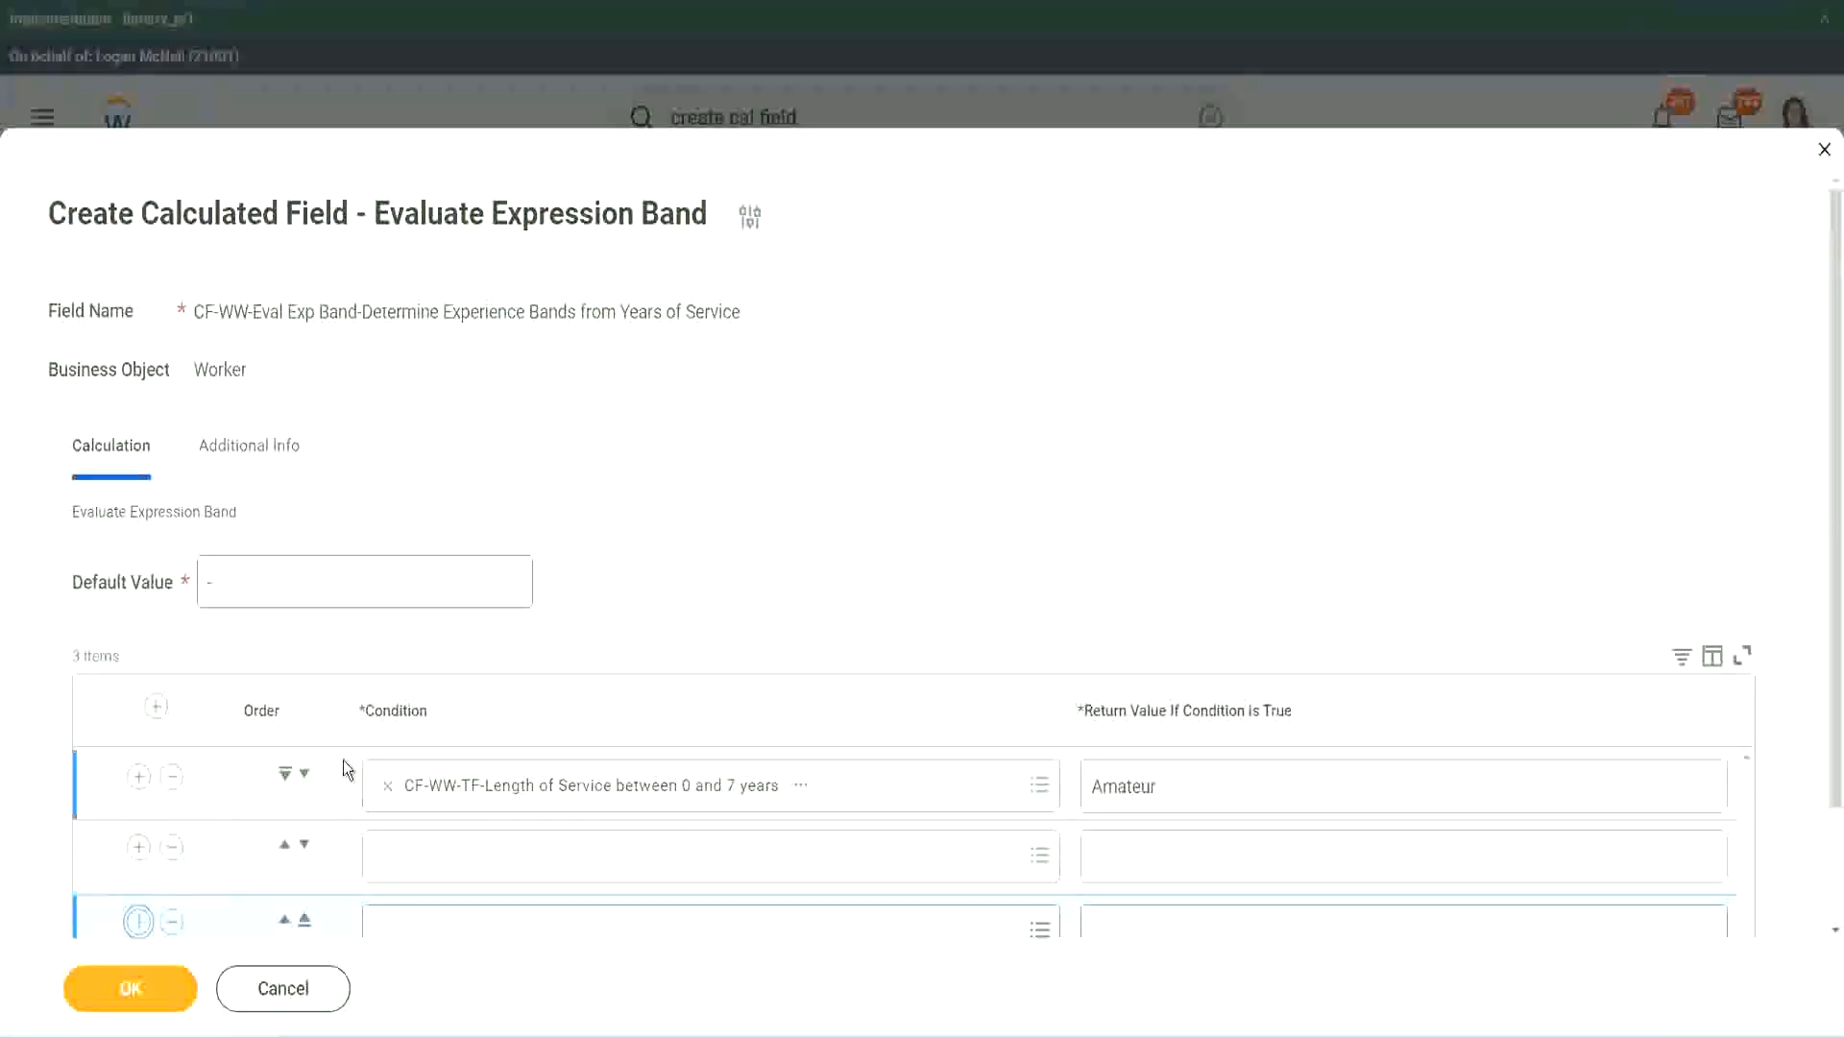
pyautogui.scroll(-2, 343, 758)
pyautogui.click(138, 779)
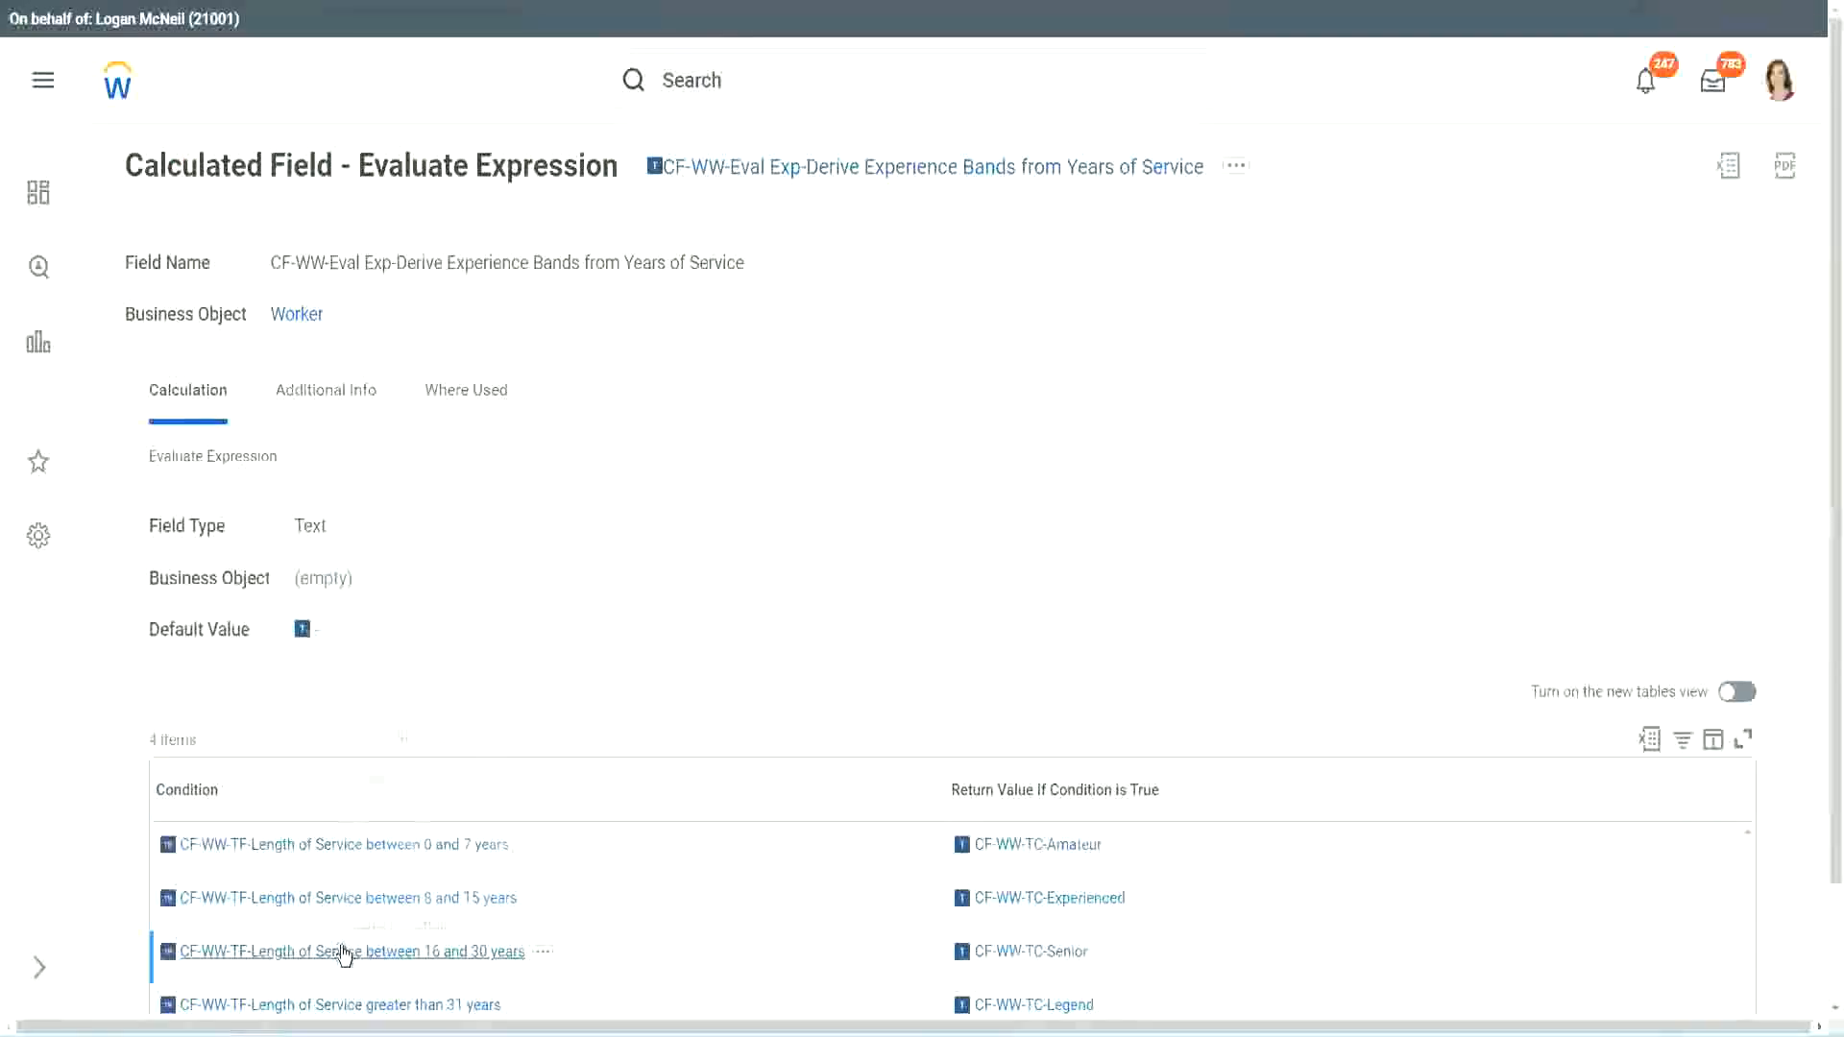
# Copy the condition CF-WW-TF-Length of Service between 16 and 30 years into the second row and move that row down to third place.
pyautogui.rightClick(342, 951)
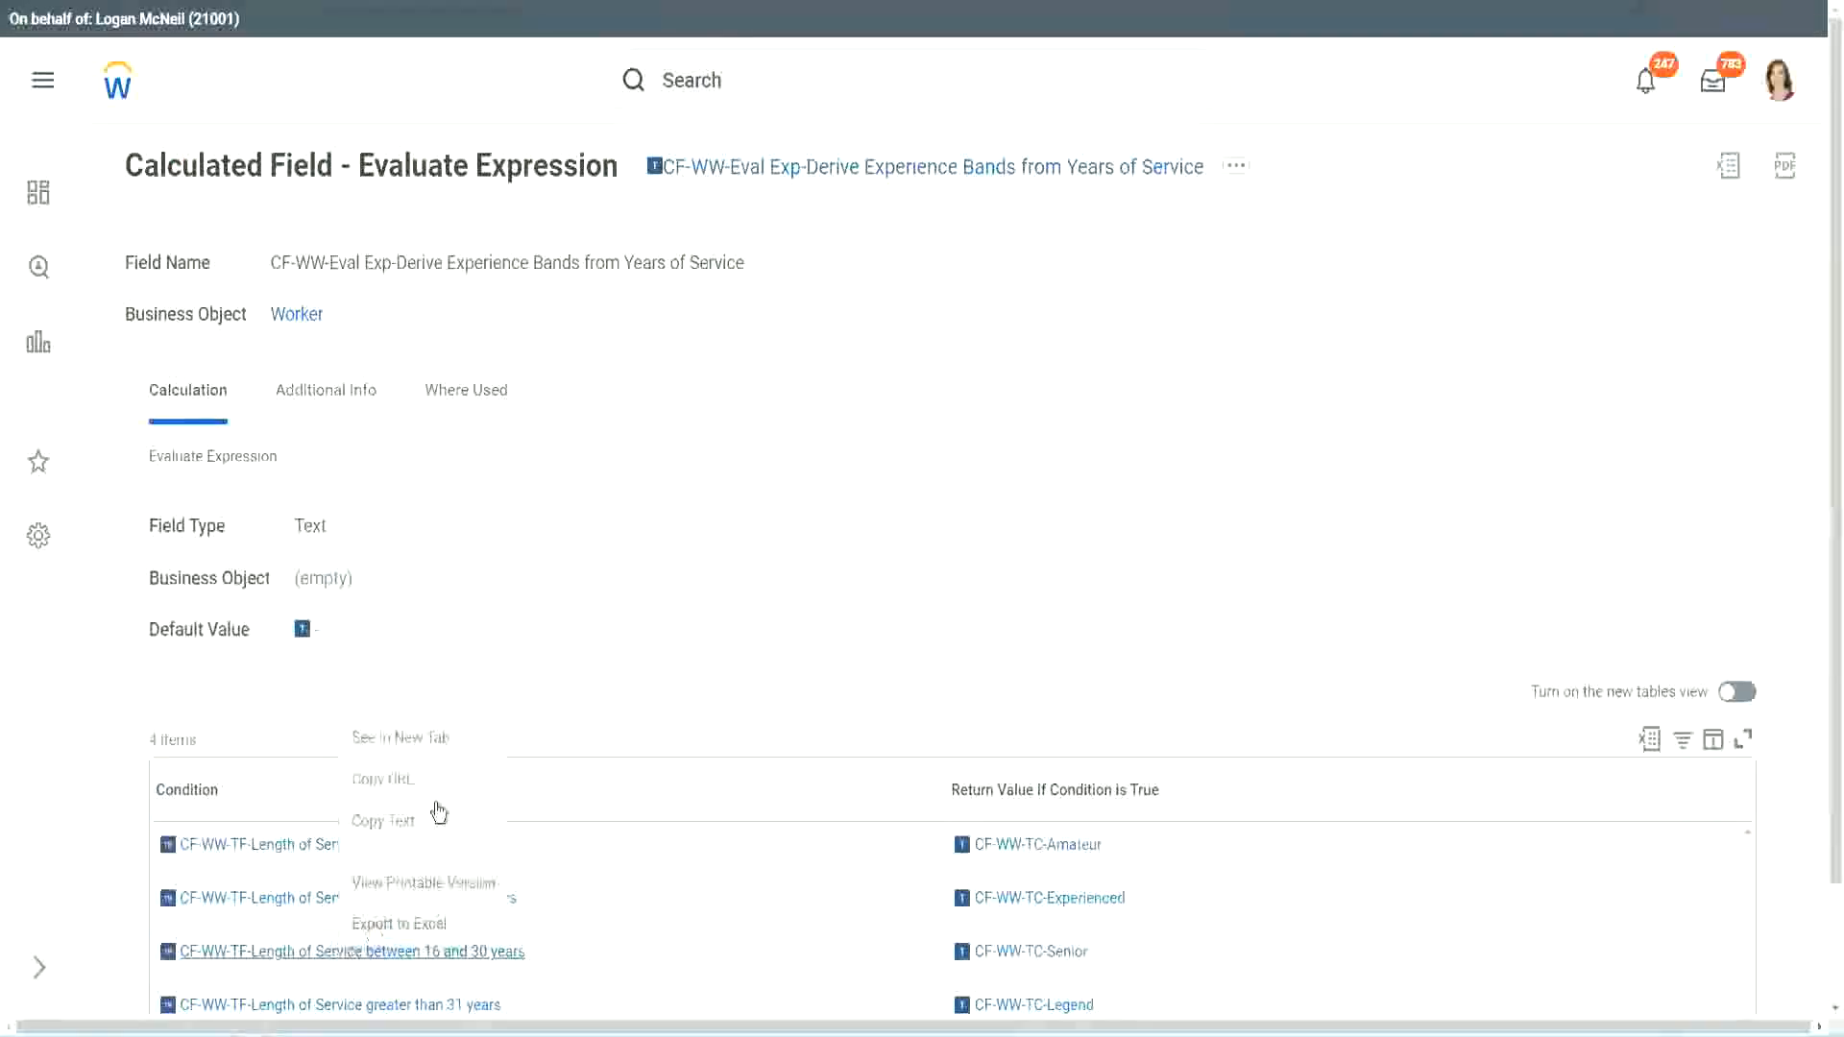
pyautogui.click(424, 740)
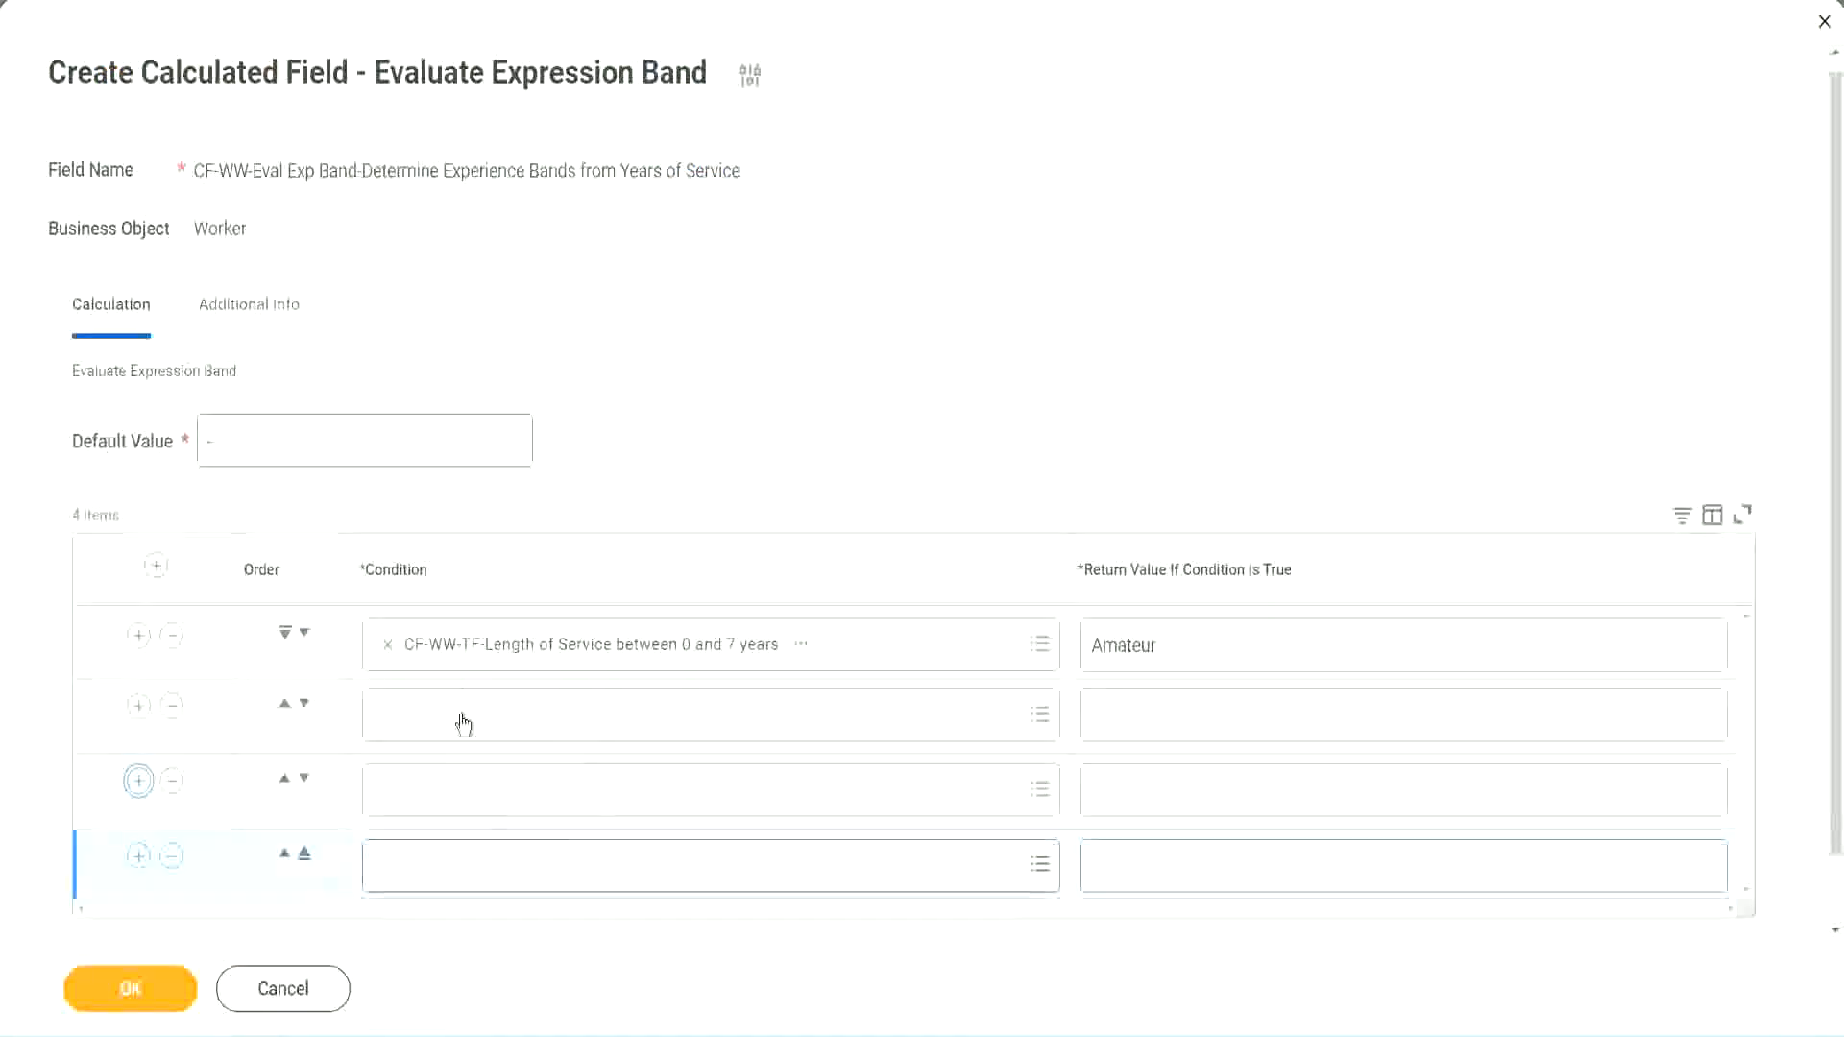
pyautogui.click(470, 716)
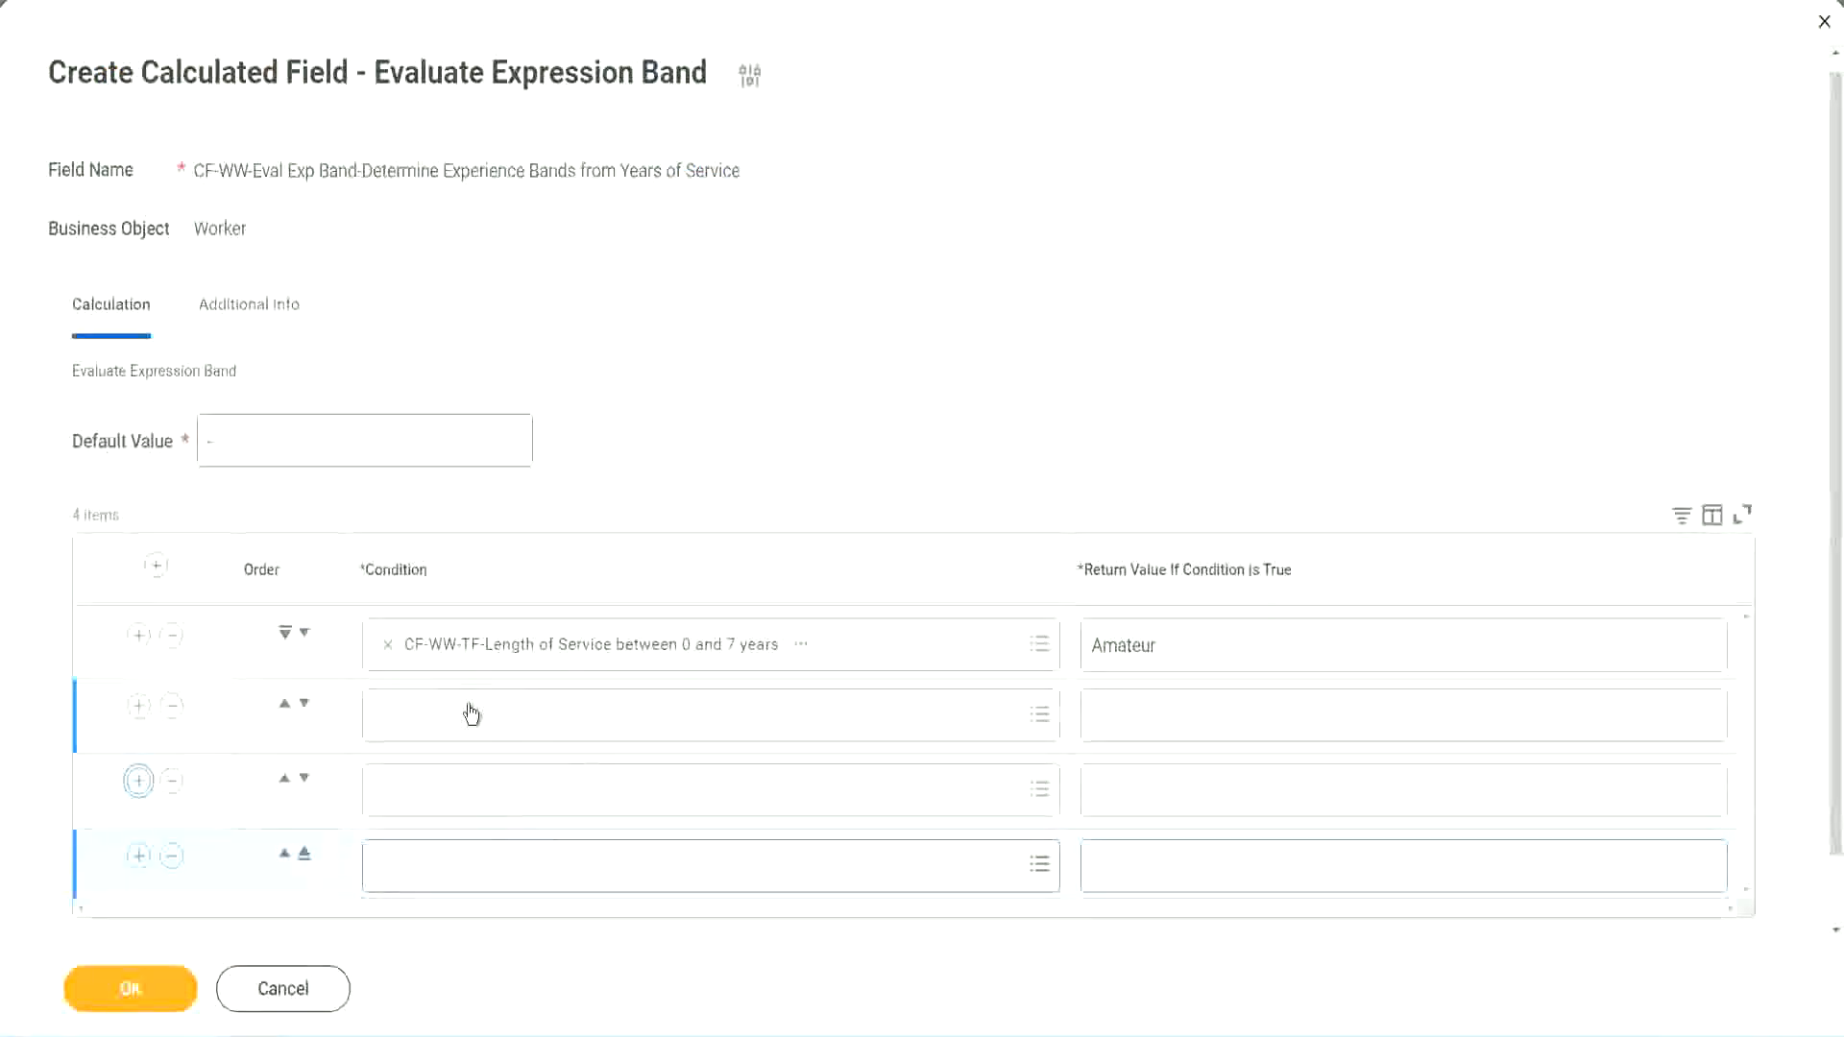
pyautogui.write('CF-WW-TF-Length of Service between 16 and 30 years')
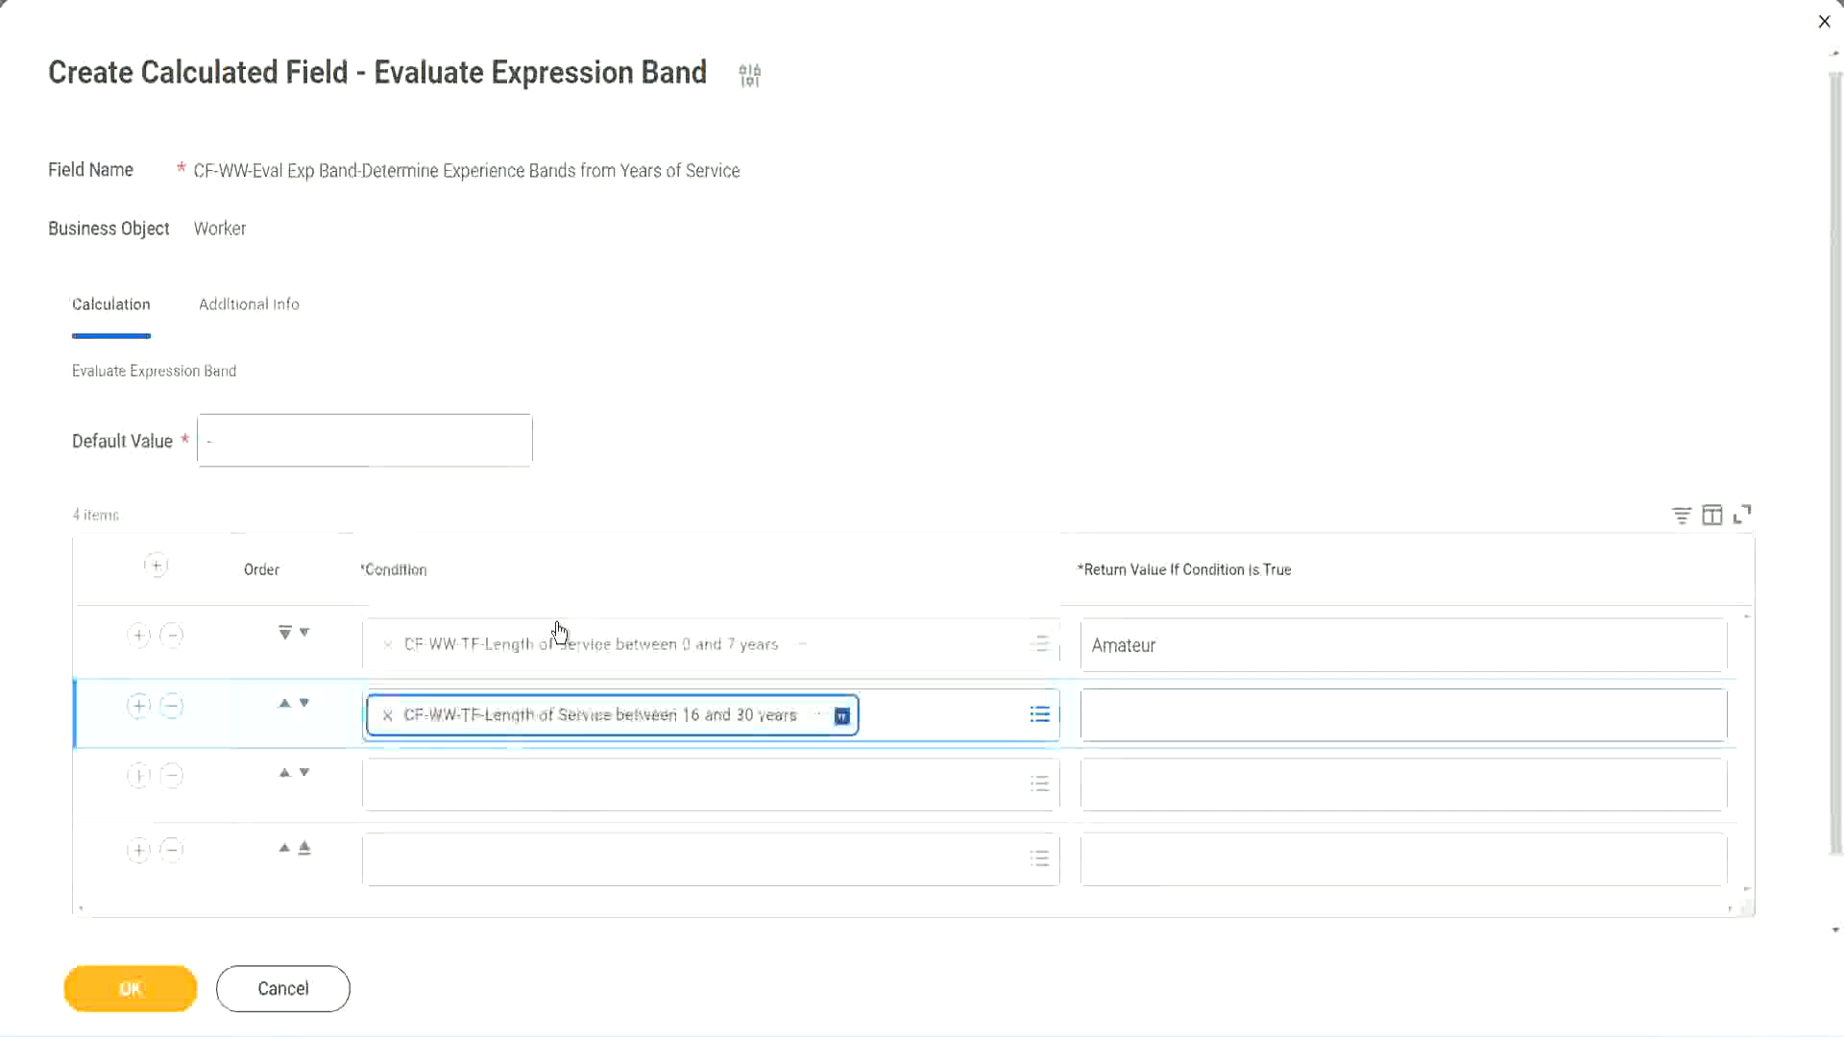
pyautogui.click(304, 704)
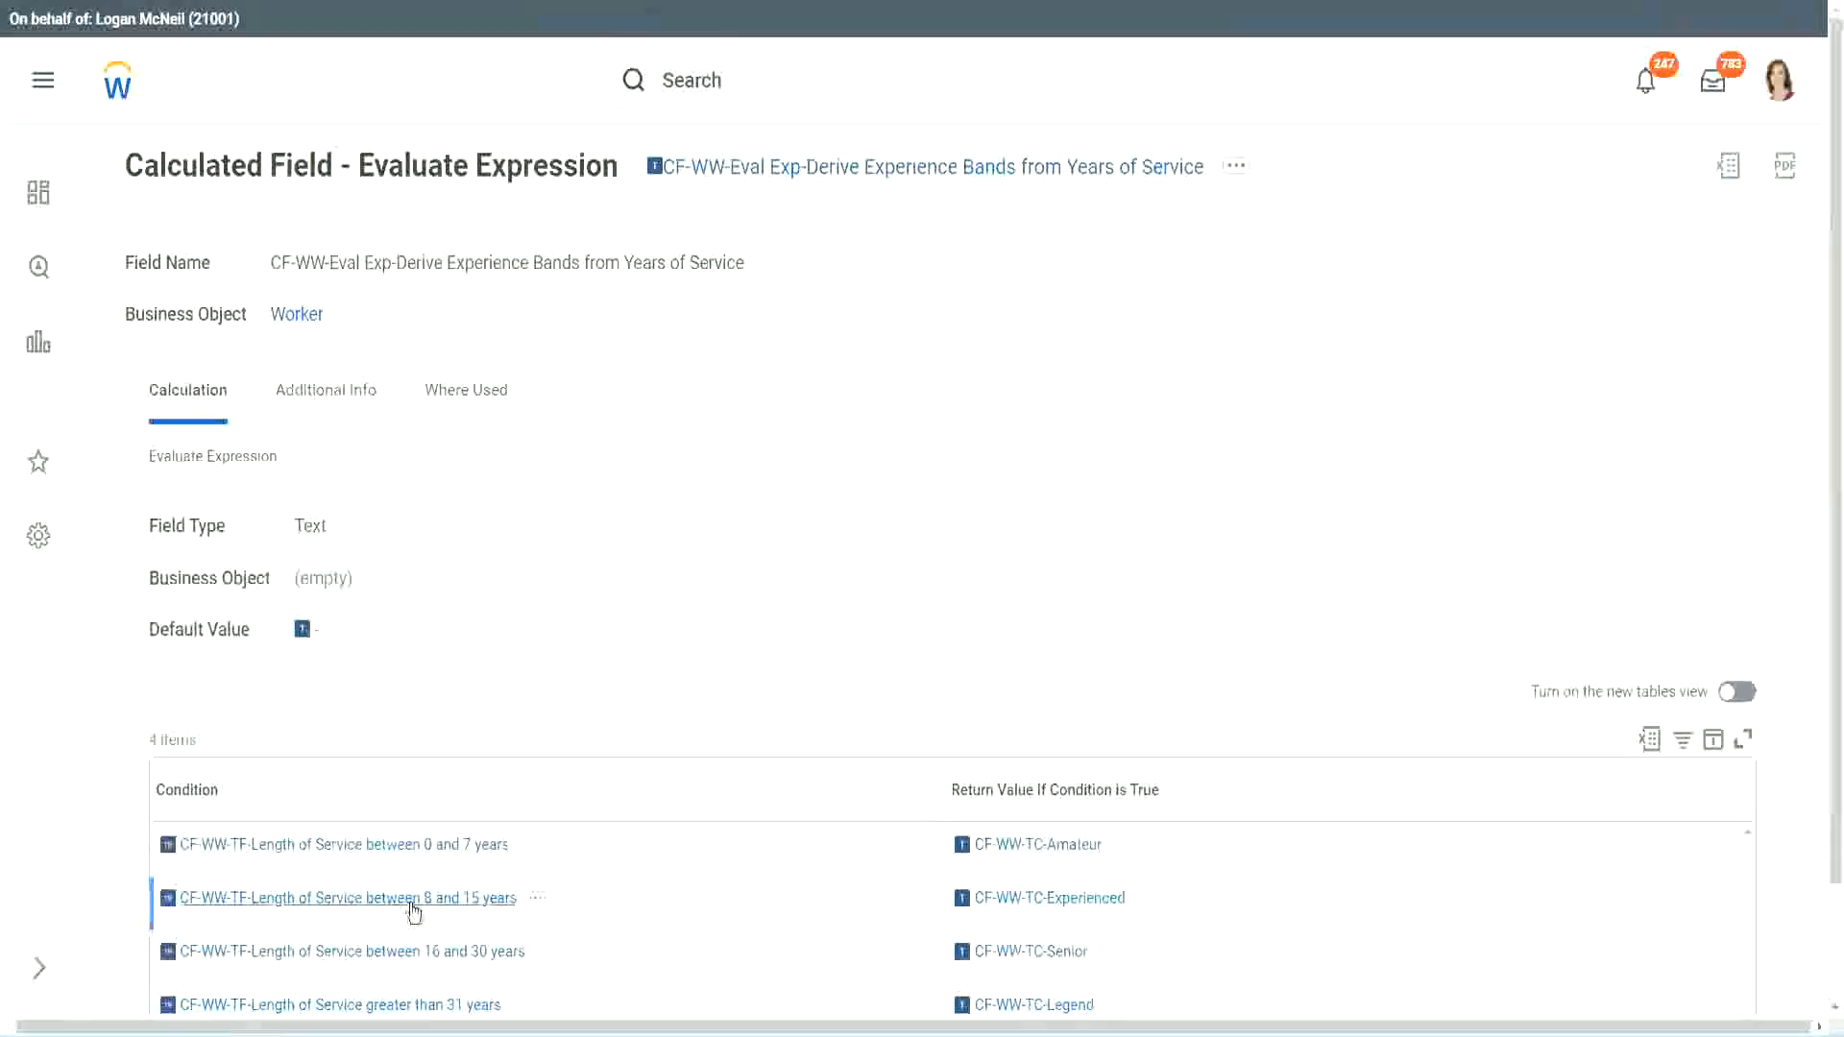
# Copy CF-WW-TF-Length of Service between 8 and 15 years from the existing field as the second row's condition.
pyautogui.rightClick(413, 910)
pyautogui.click(473, 695)
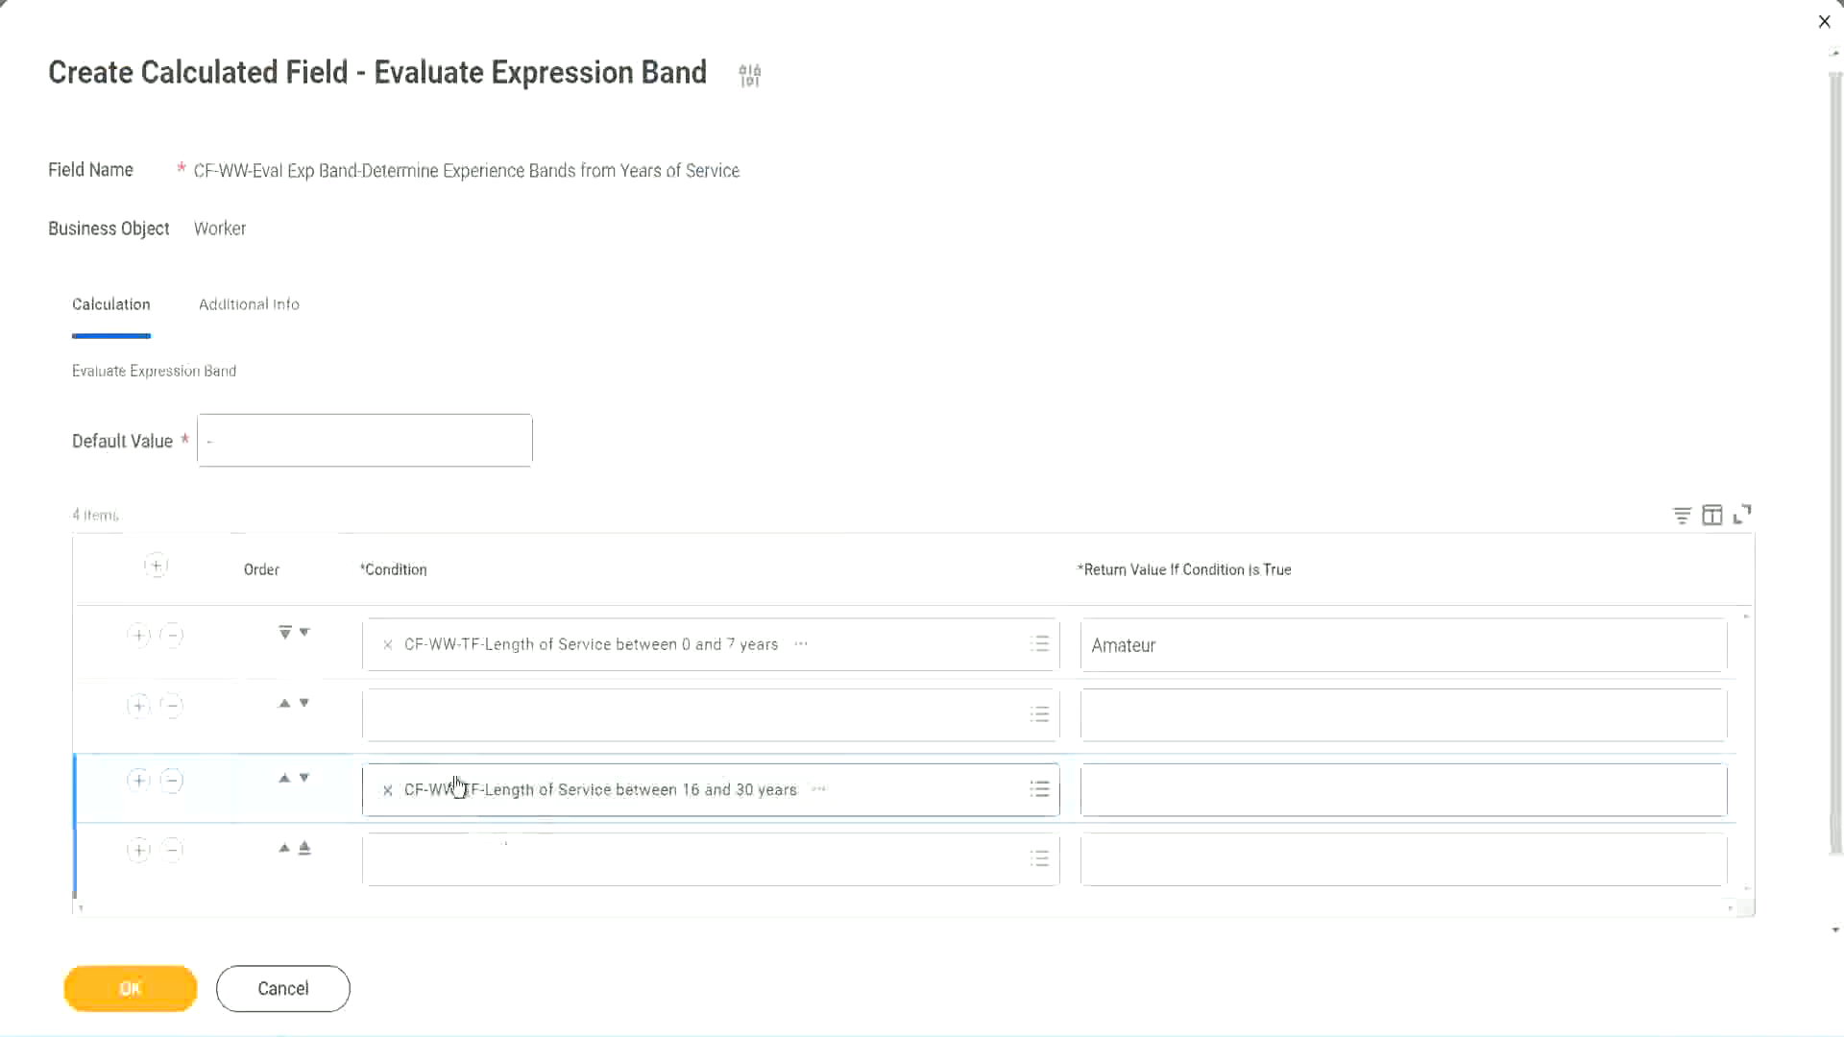
pyautogui.click(462, 735)
pyautogui.write('CF-WW-TF-Length of Service between 8 and 15 years')
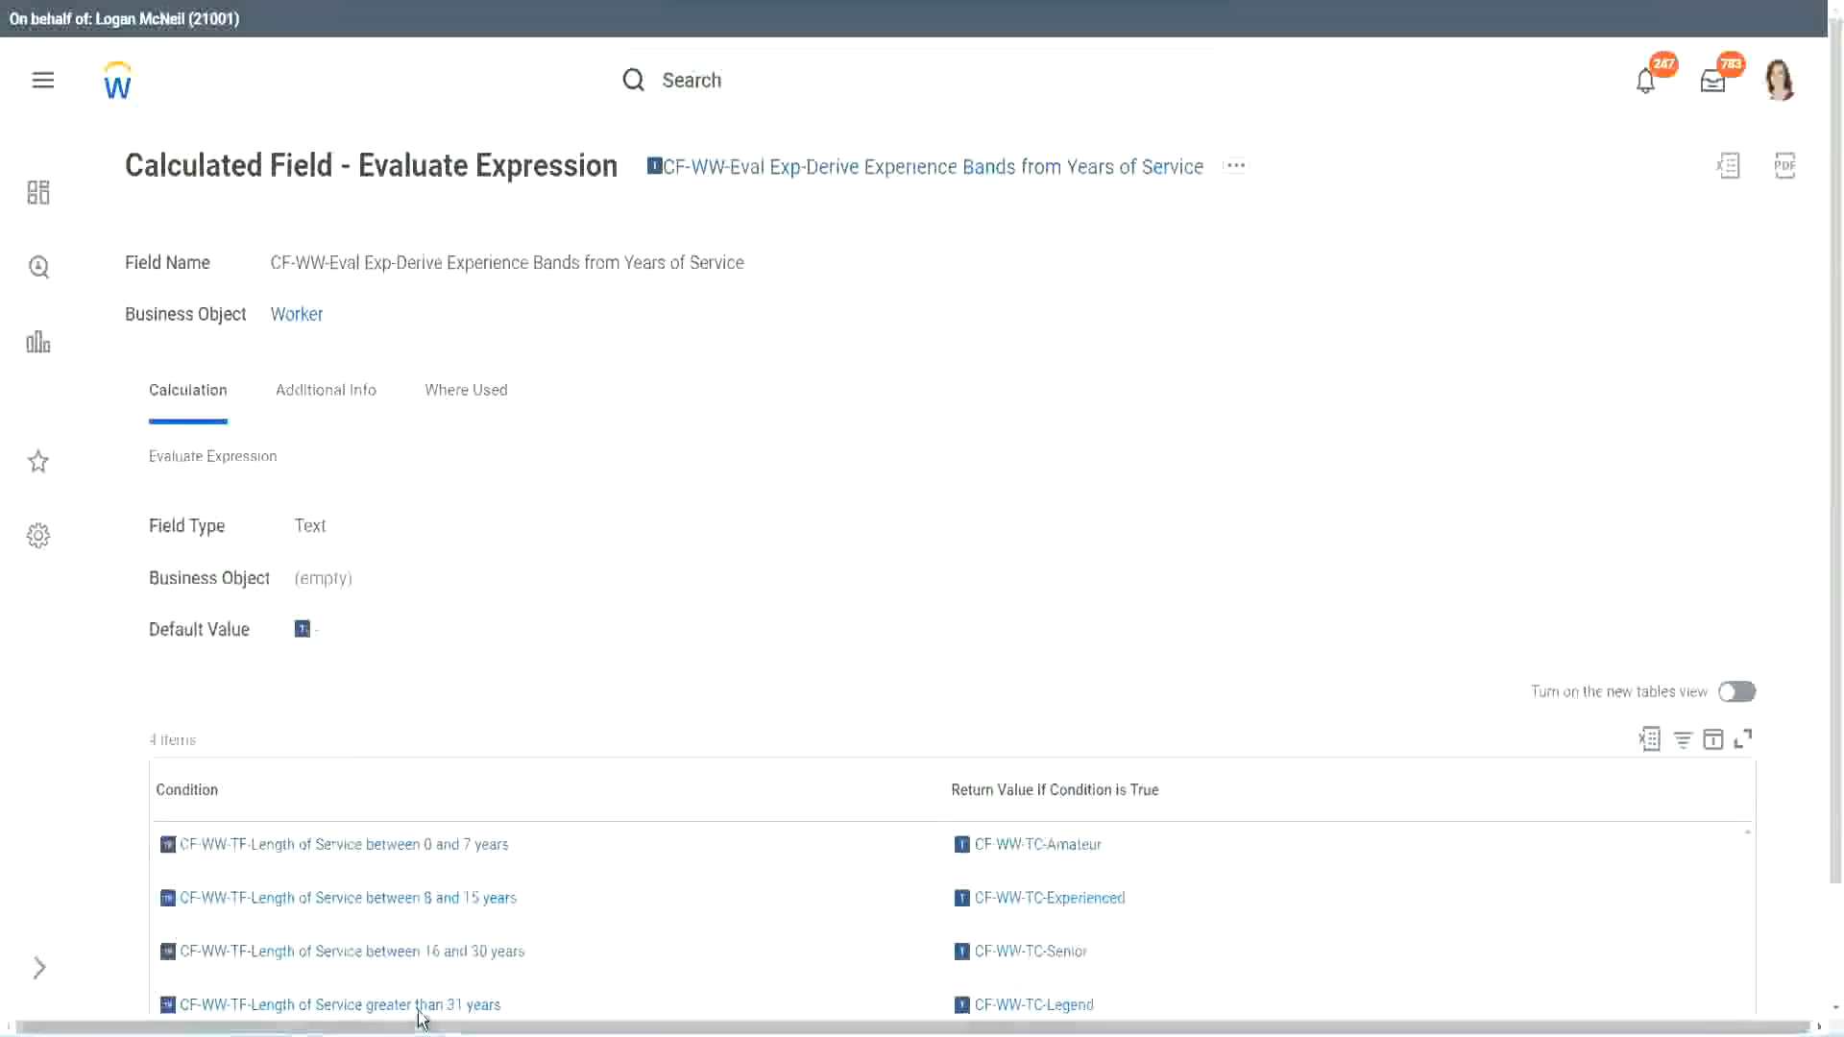
# Copy CF-WW-TF-Length of Service greater than 31 years from the existing field as the fourth row's condition.
pyautogui.rightClick(528, 954)
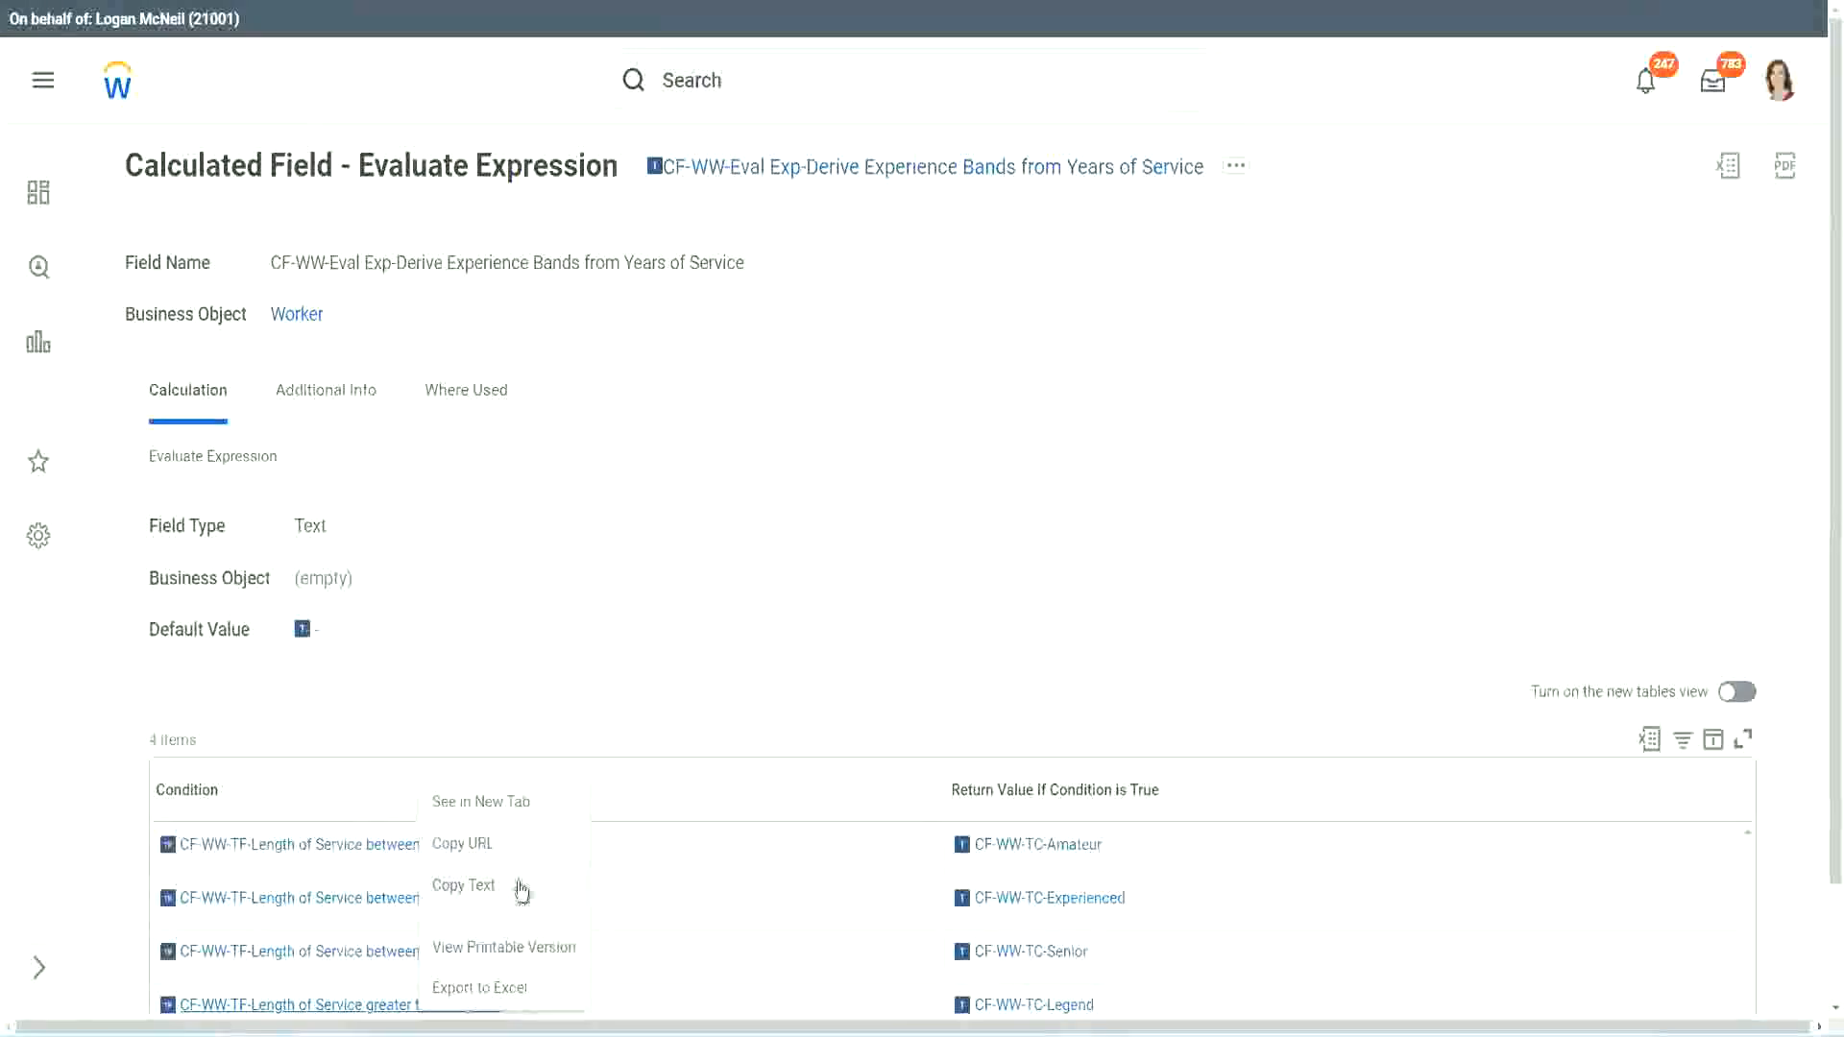
pyautogui.click(527, 903)
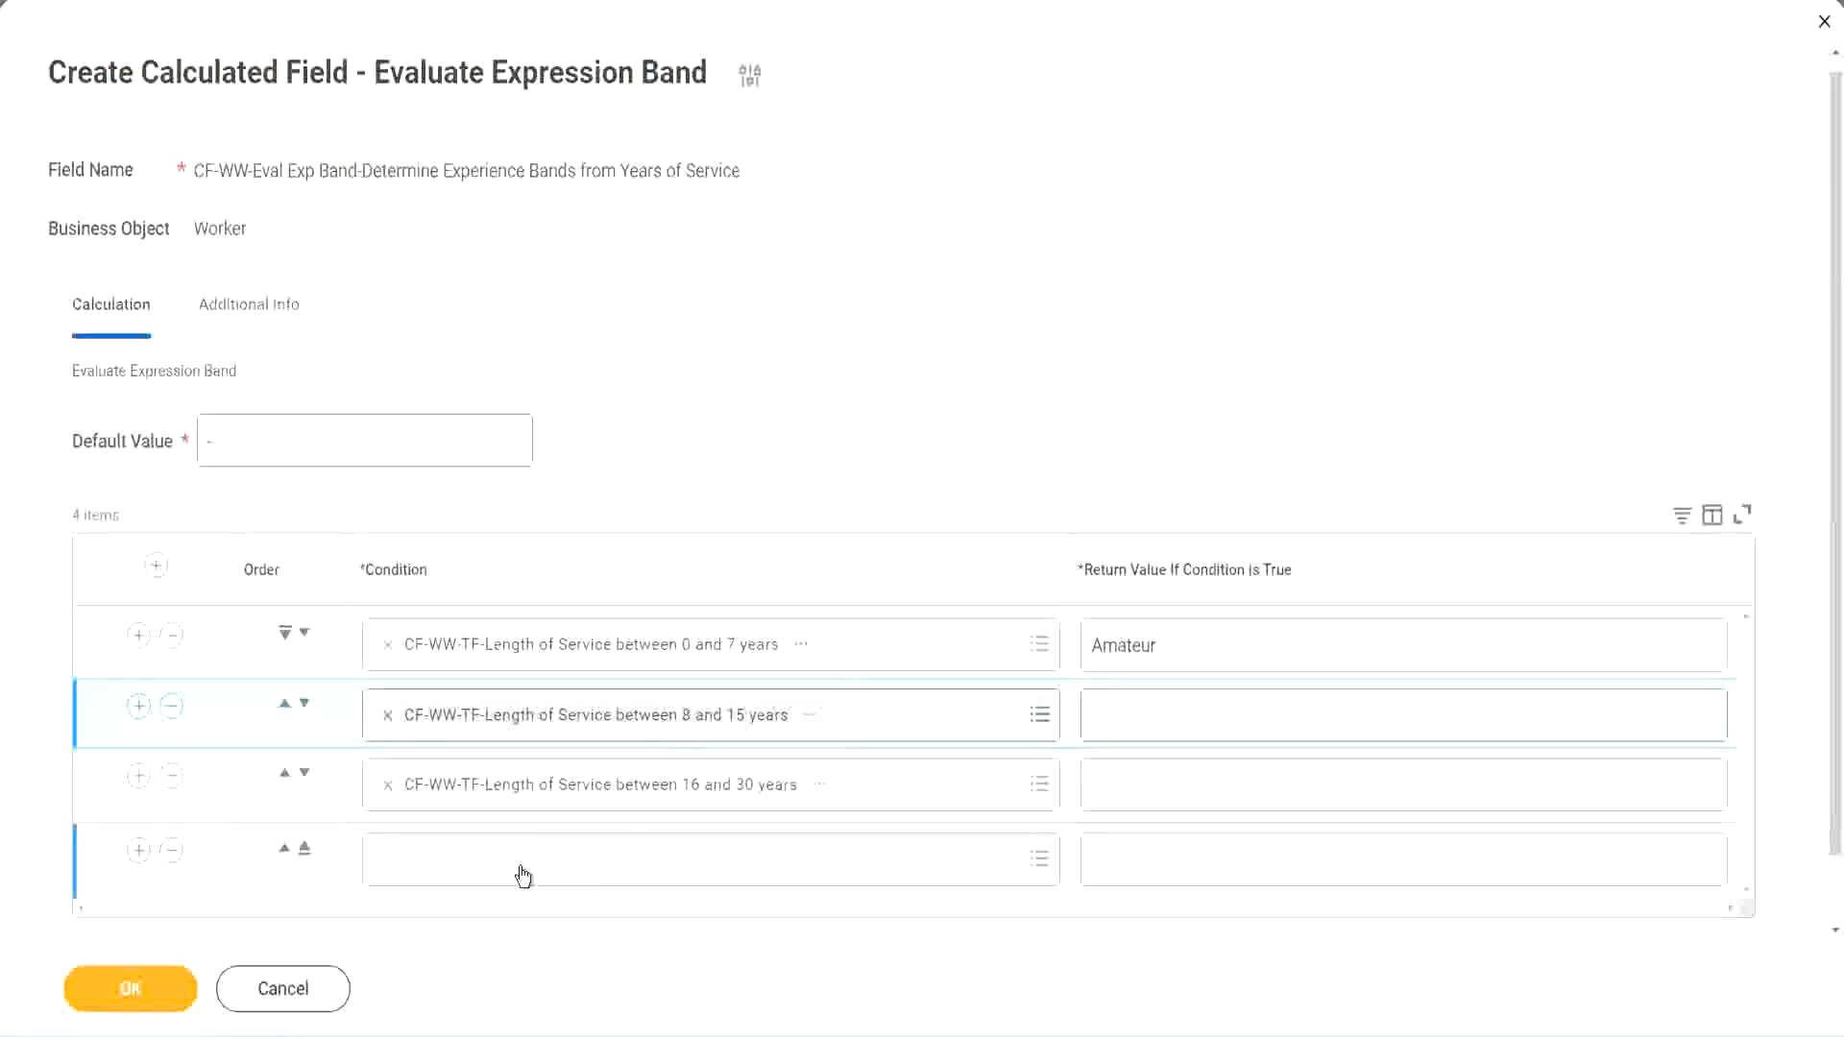
pyautogui.click(524, 876)
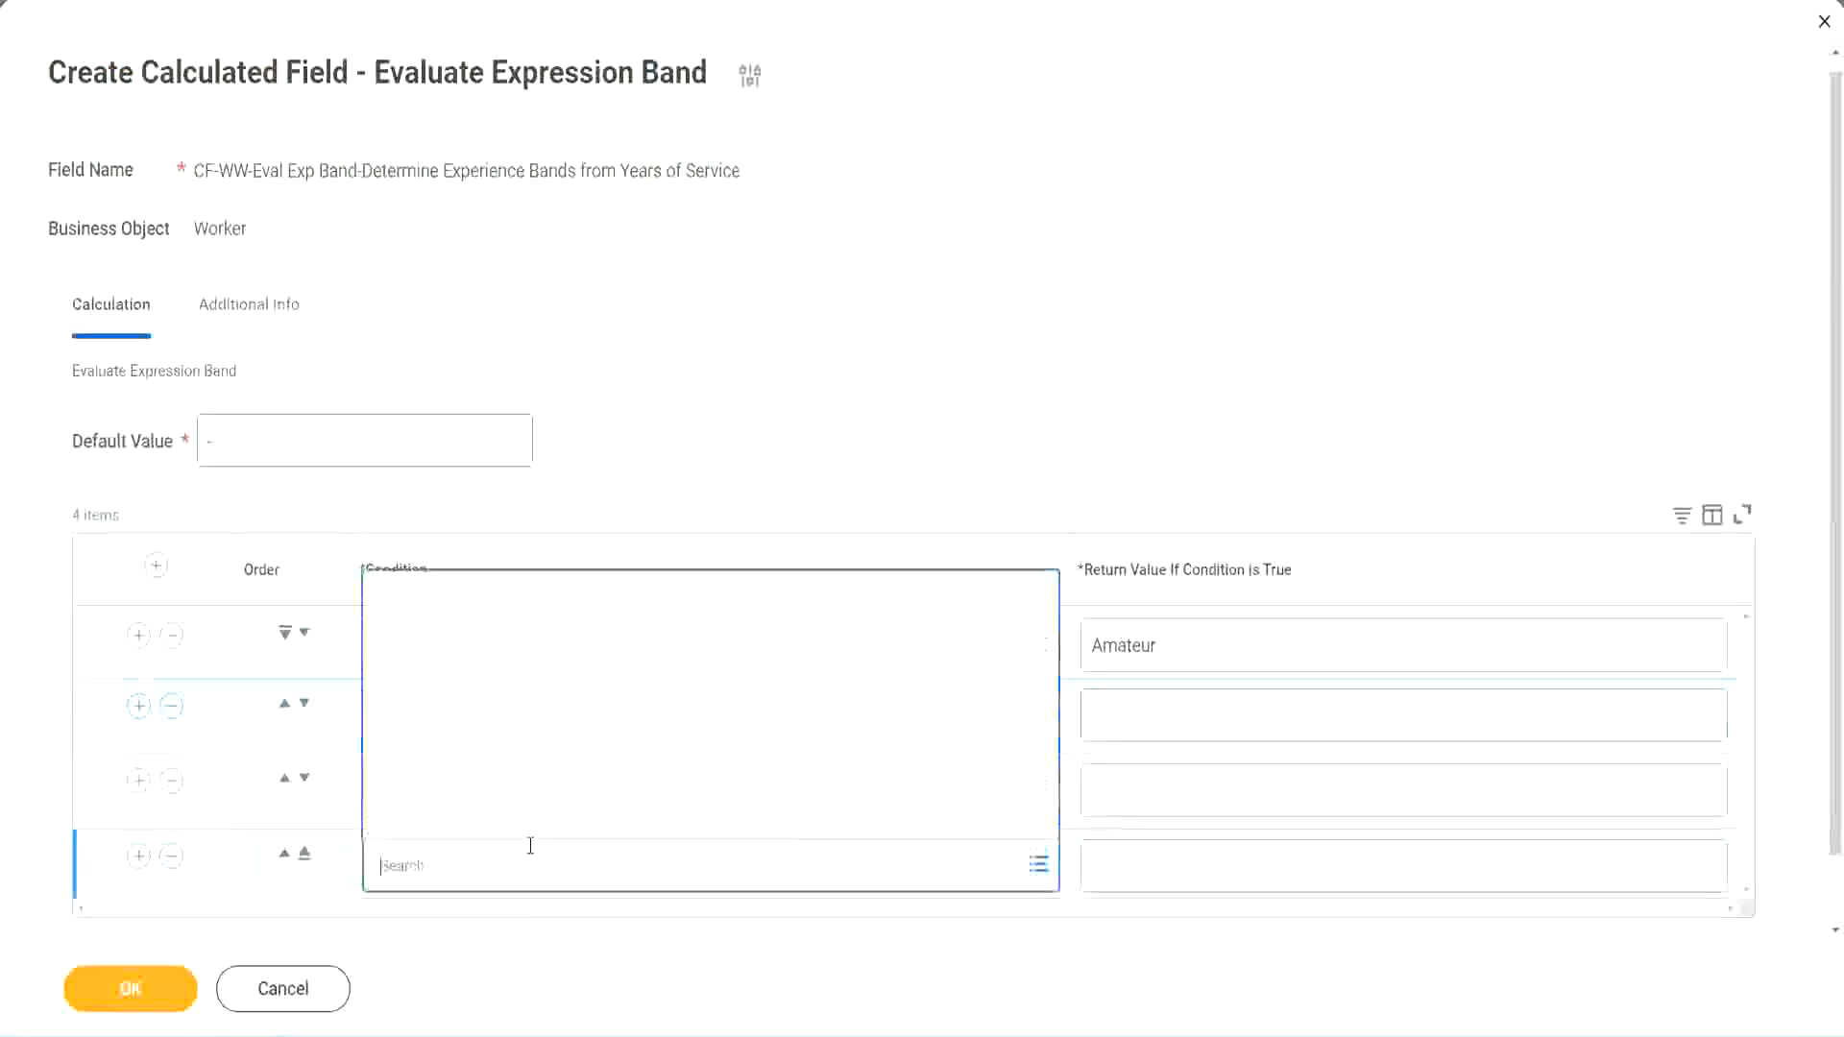
pyautogui.write('CF-WW-TF-Length of Service greater than 31 years')
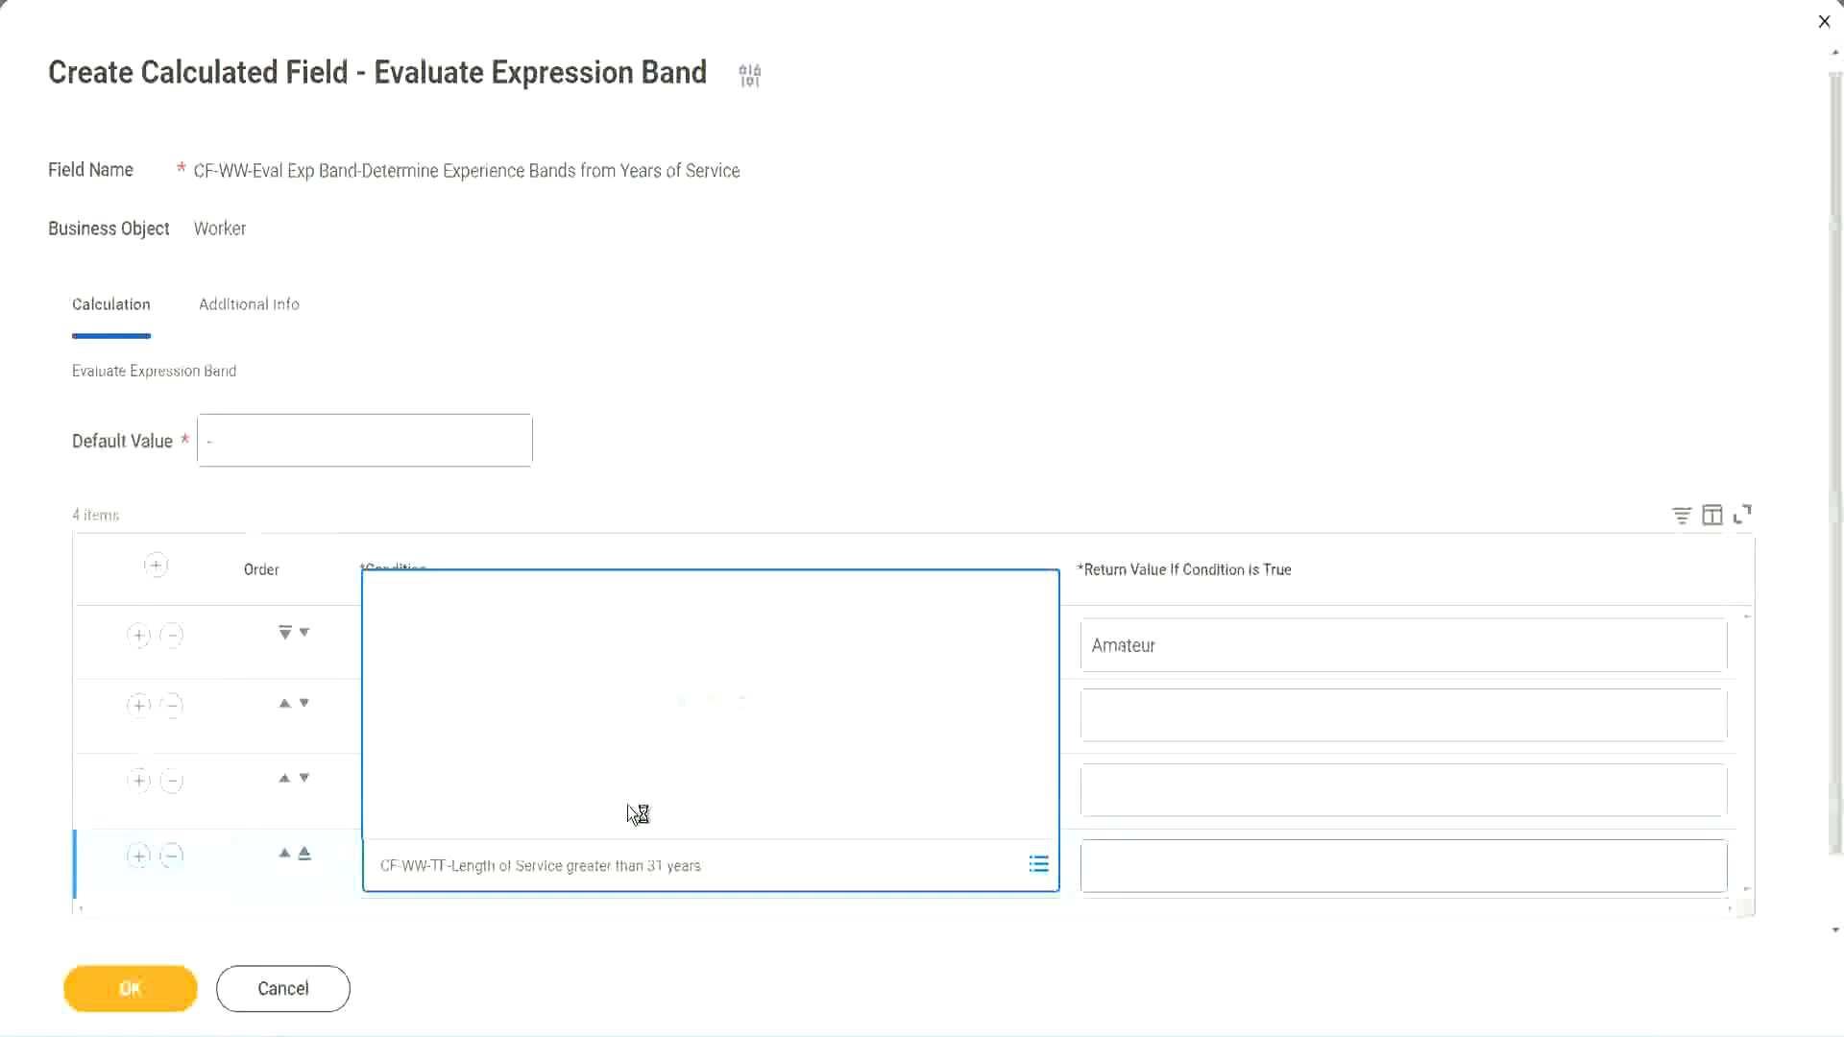
# Set the return values Legend for the fourth condition, Senior for the third and Experienced for the second, and save the calculated field.
pyautogui.click(1212, 864)
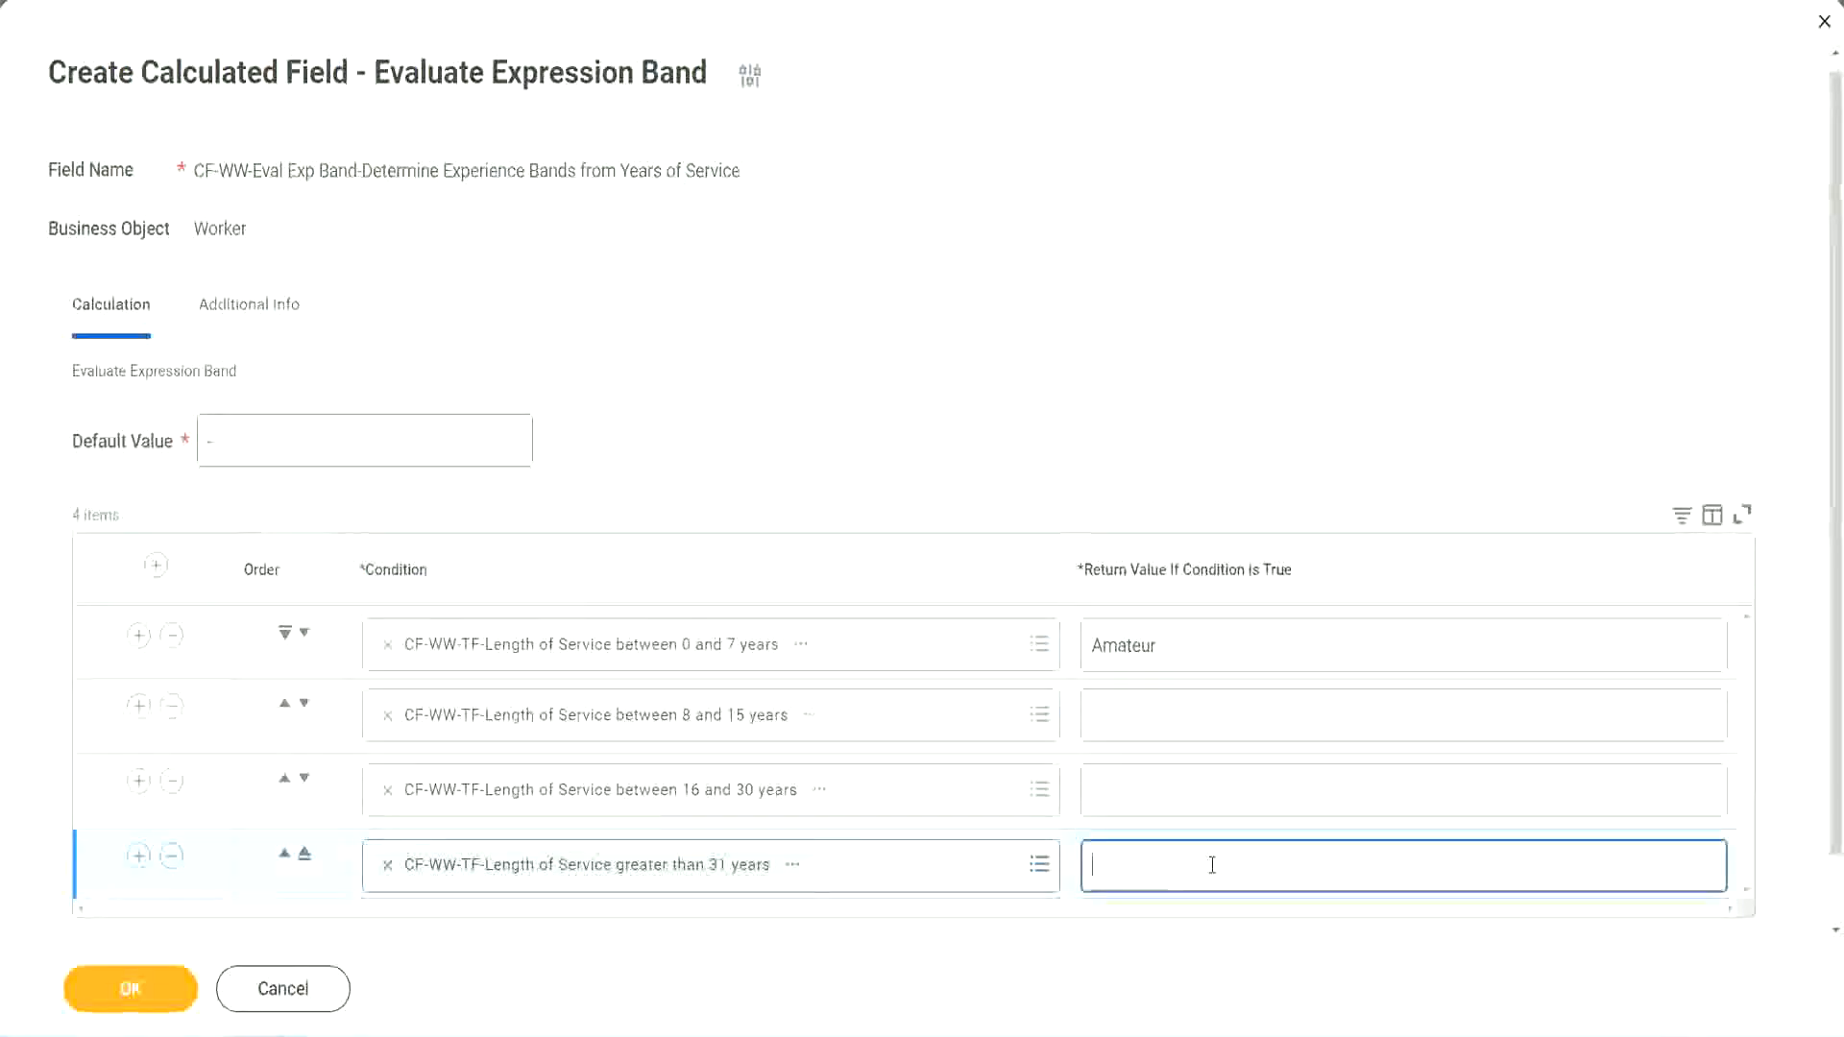
pyautogui.write('Le')
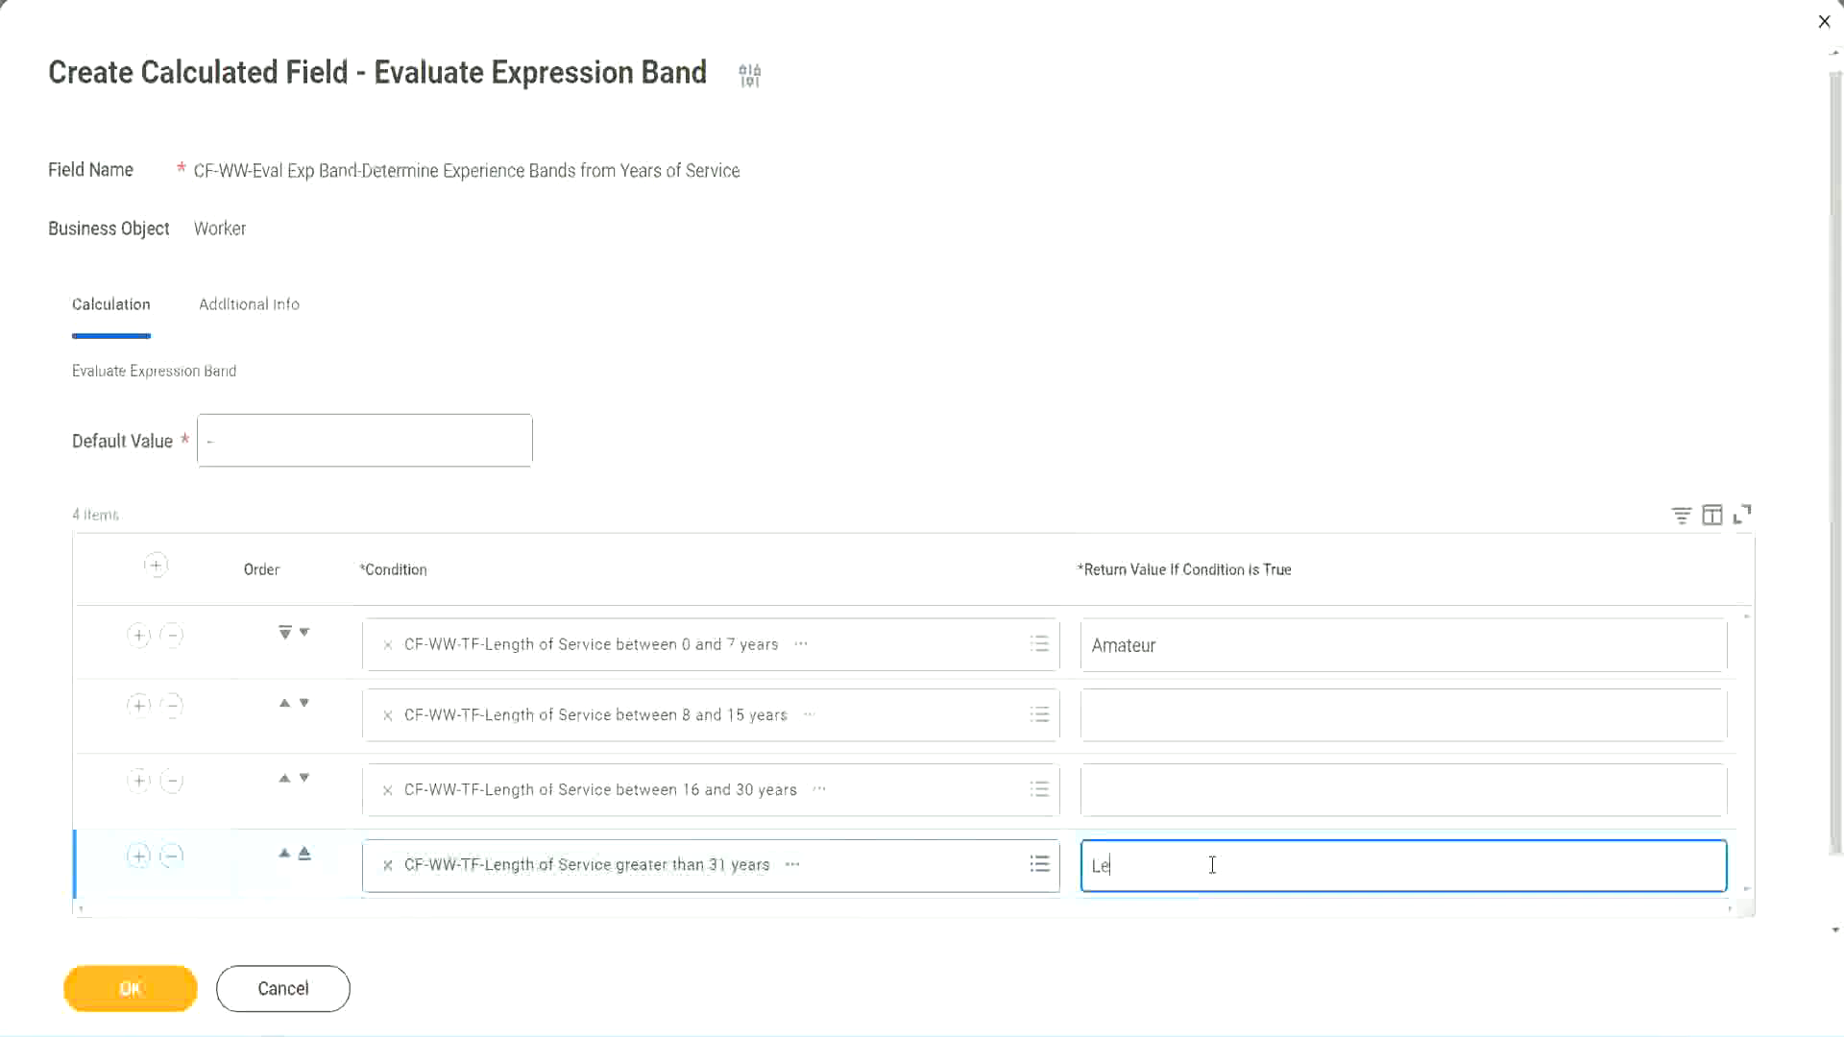
pyautogui.write('gend')
pyautogui.click(1133, 788)
pyautogui.write('Senior')
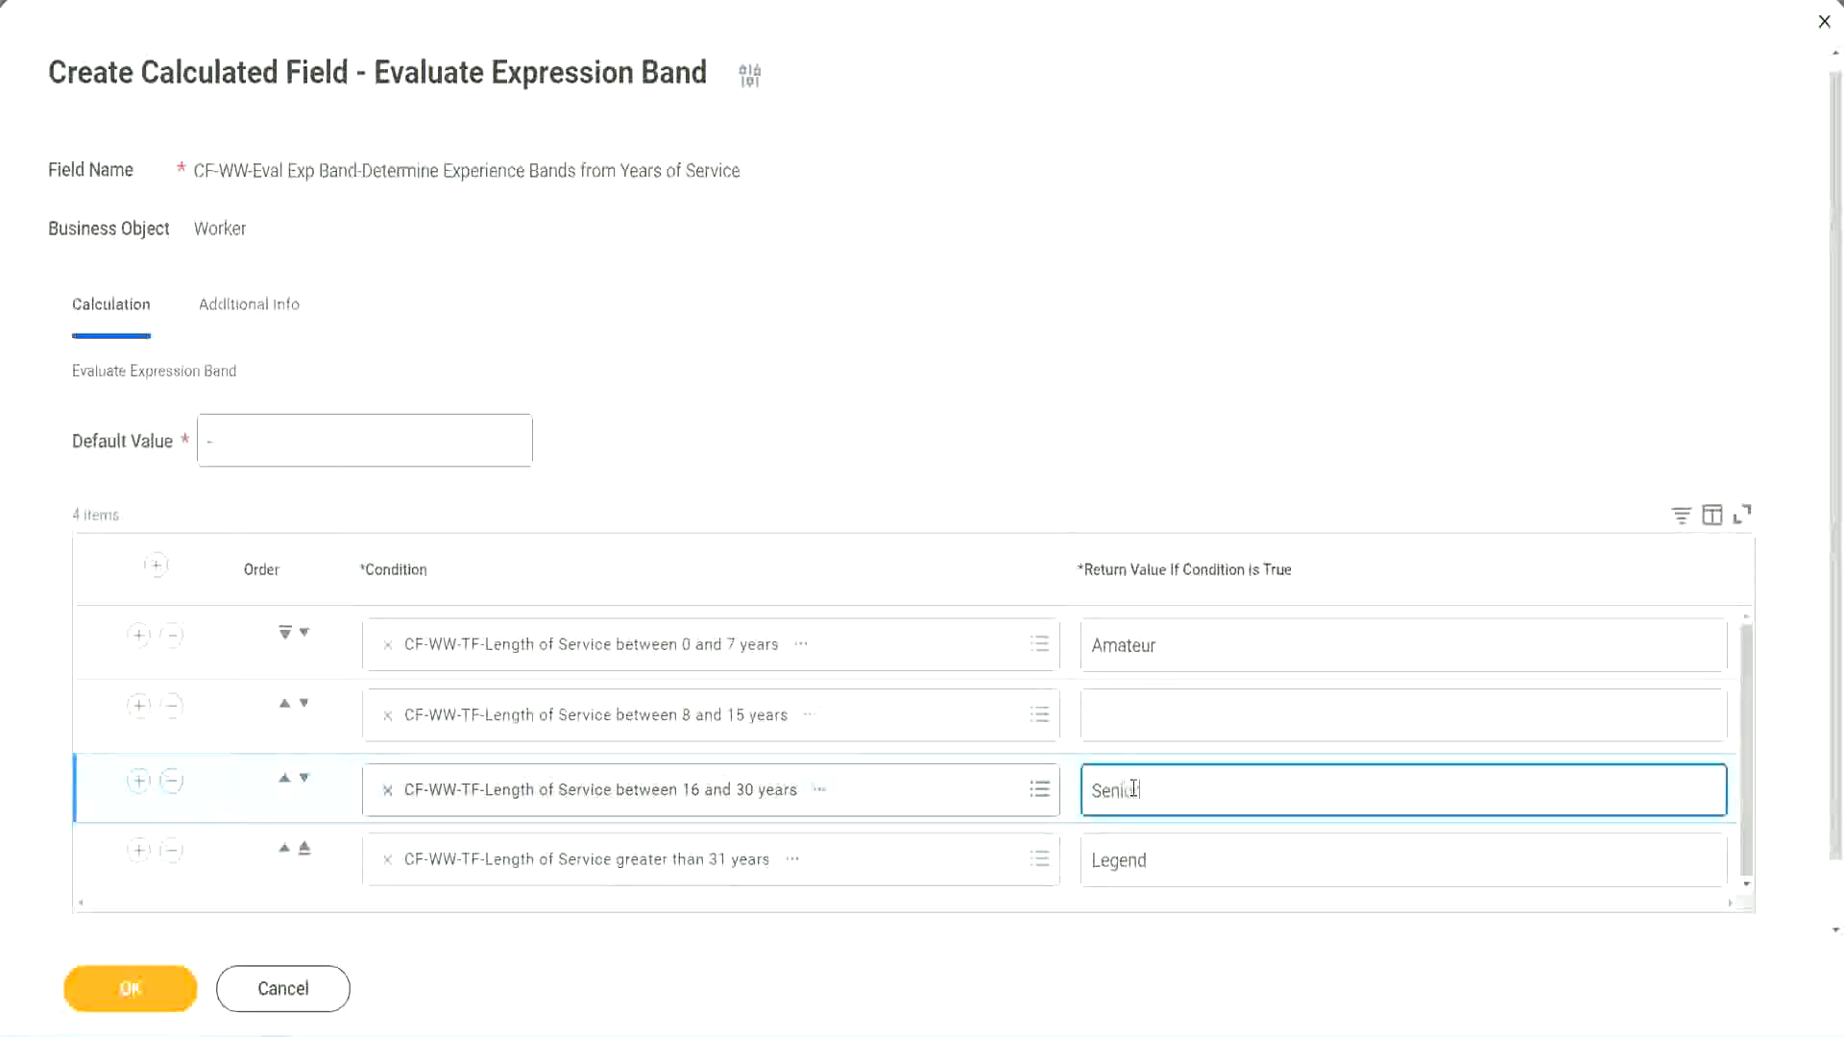
pyautogui.click(1163, 716)
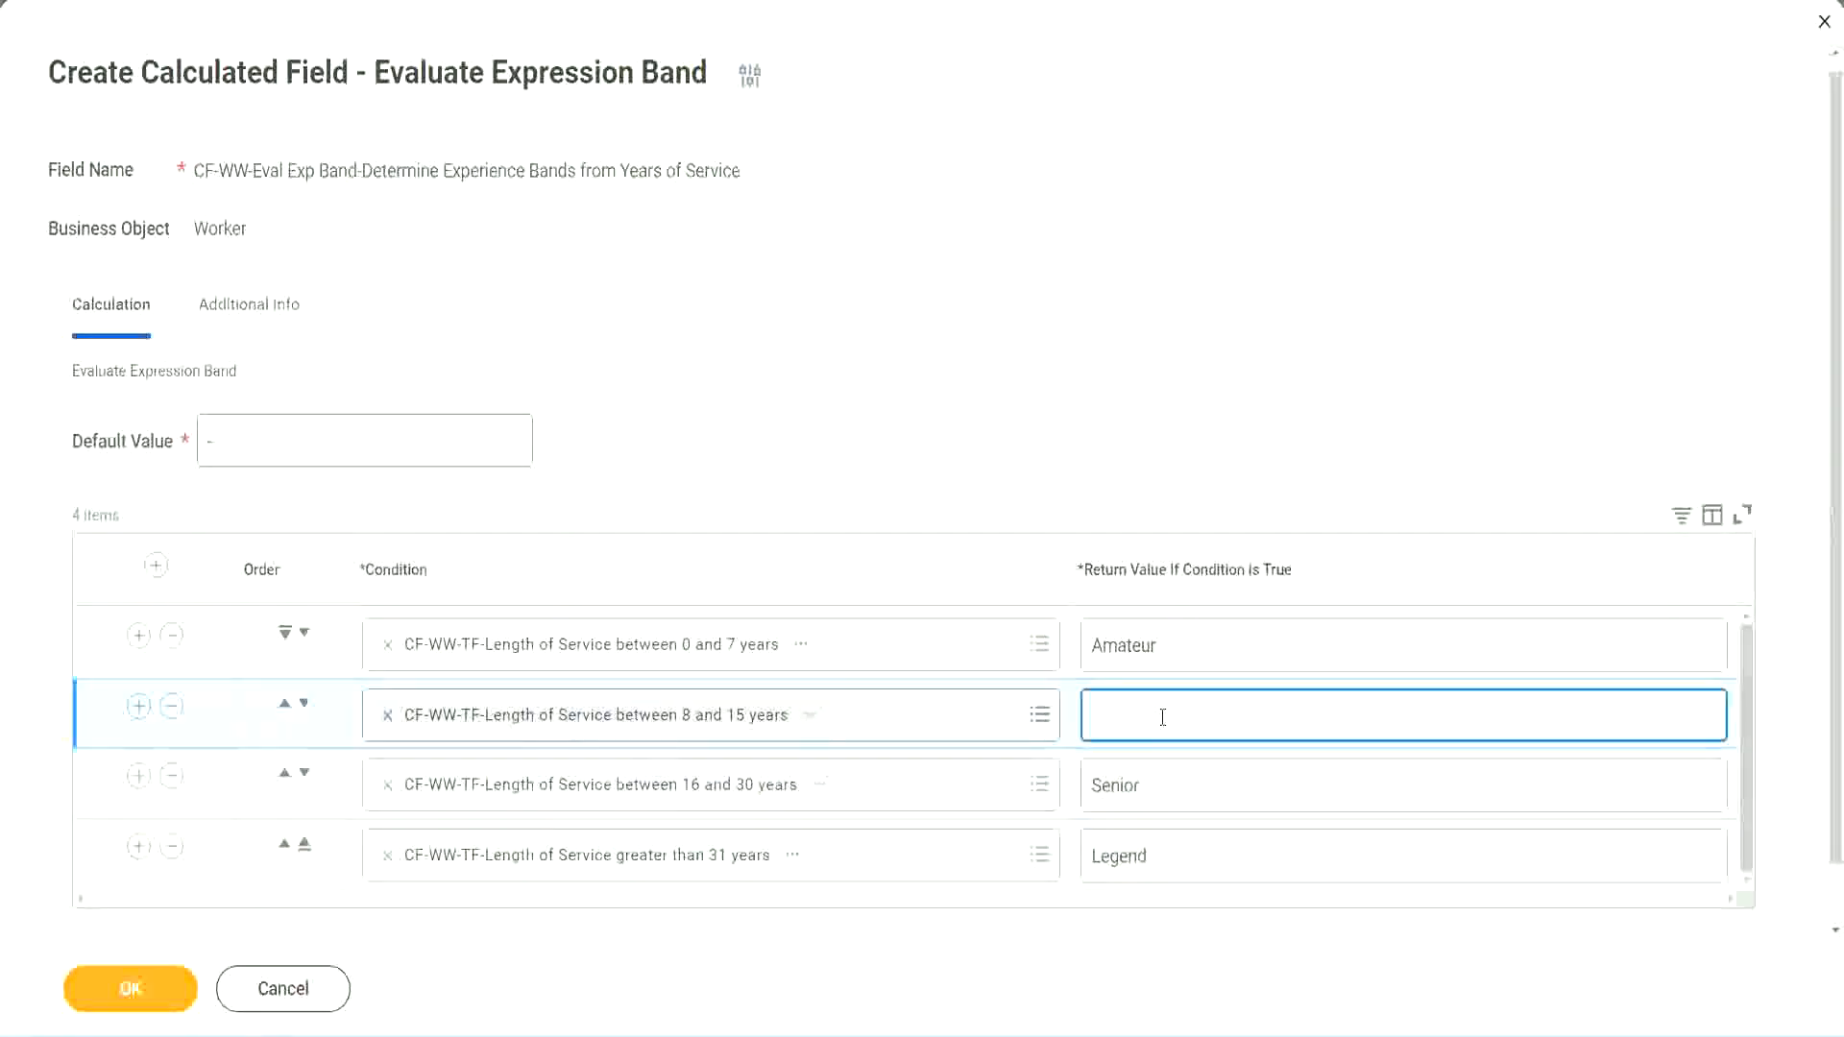
pyautogui.write('Experienced')
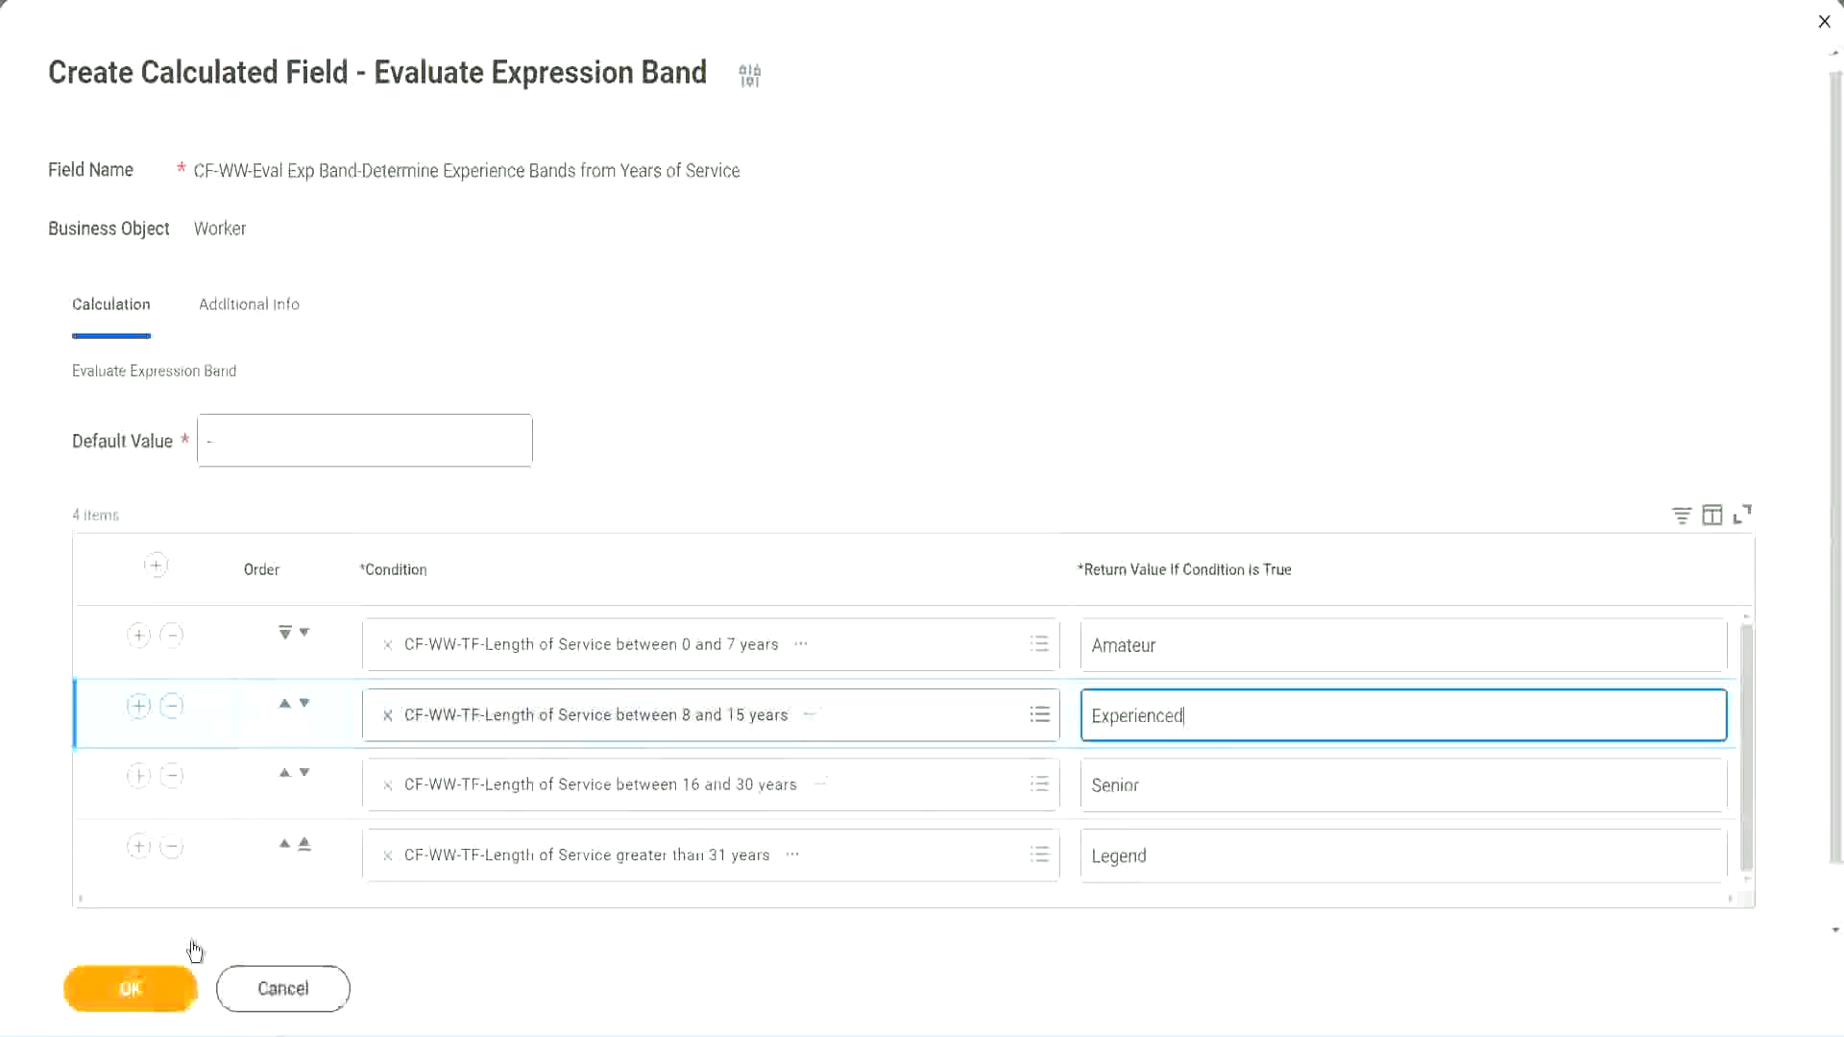
pyautogui.click(185, 977)
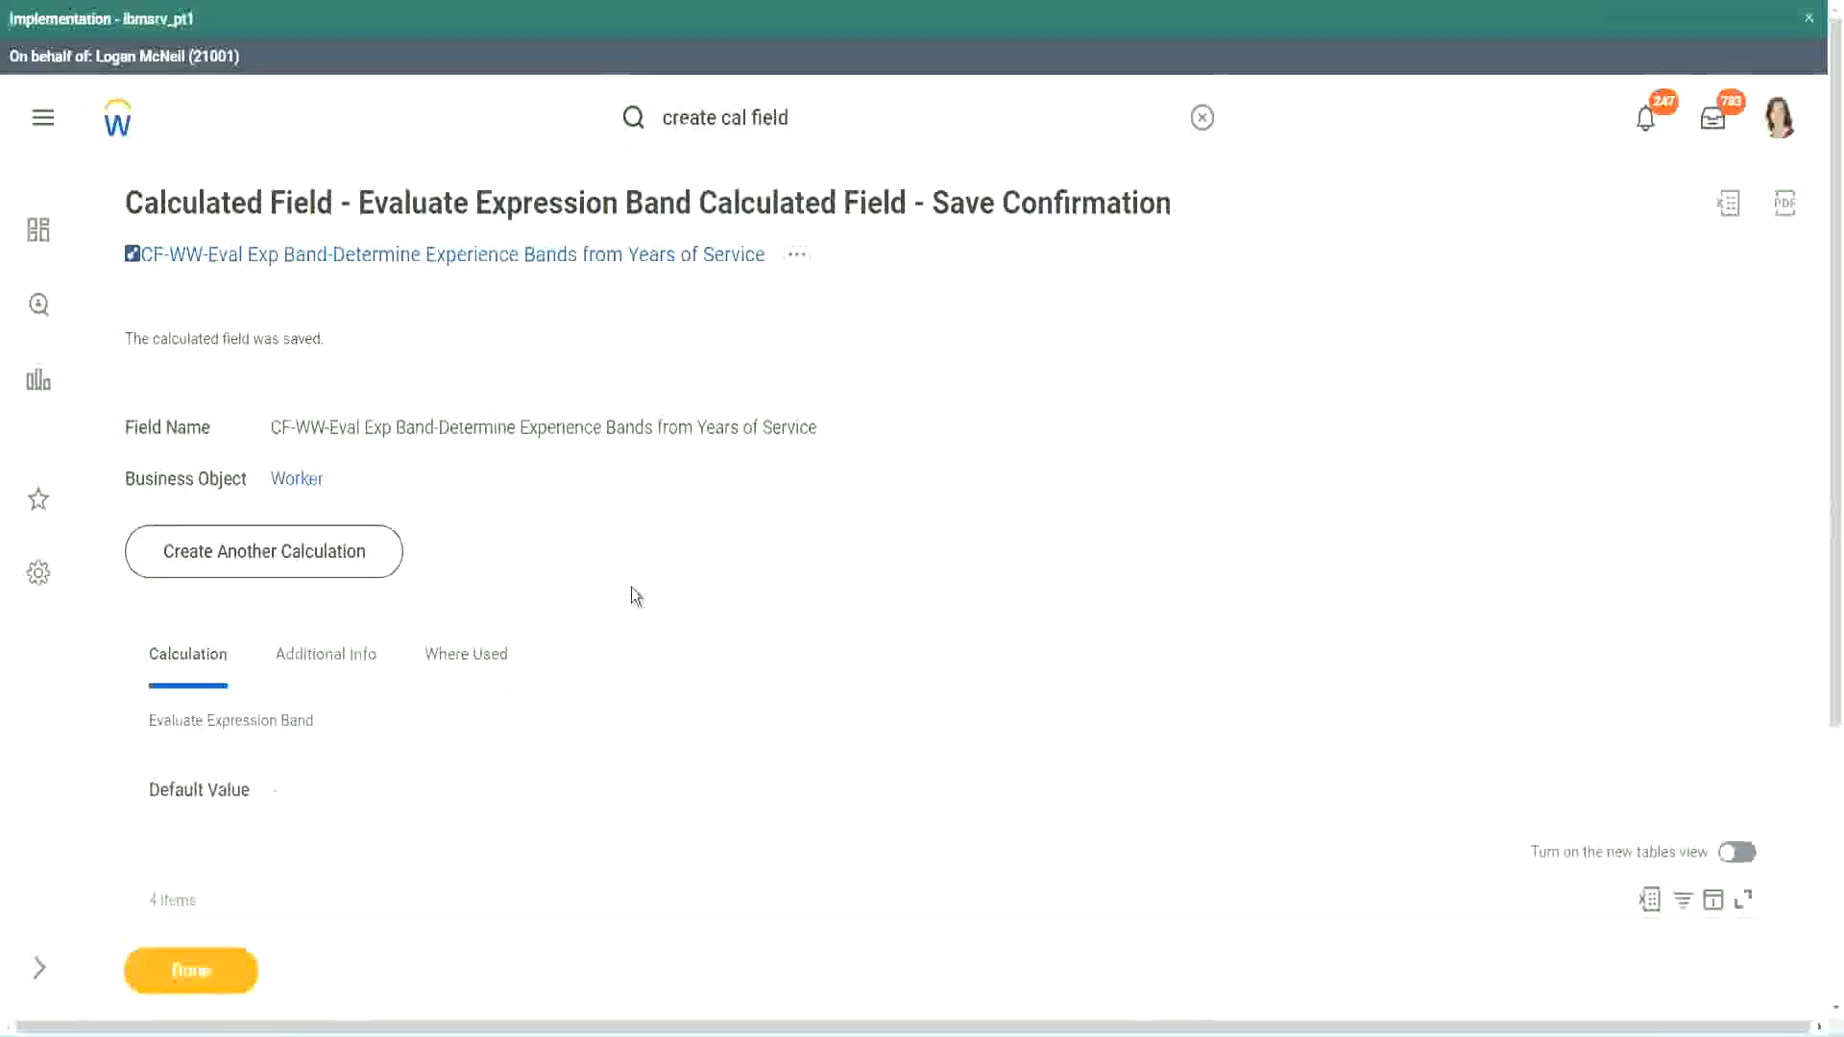
# Check the return value listed for each length-of-service condition in the saved calculated field.
pyautogui.scroll(-3, 631, 586)
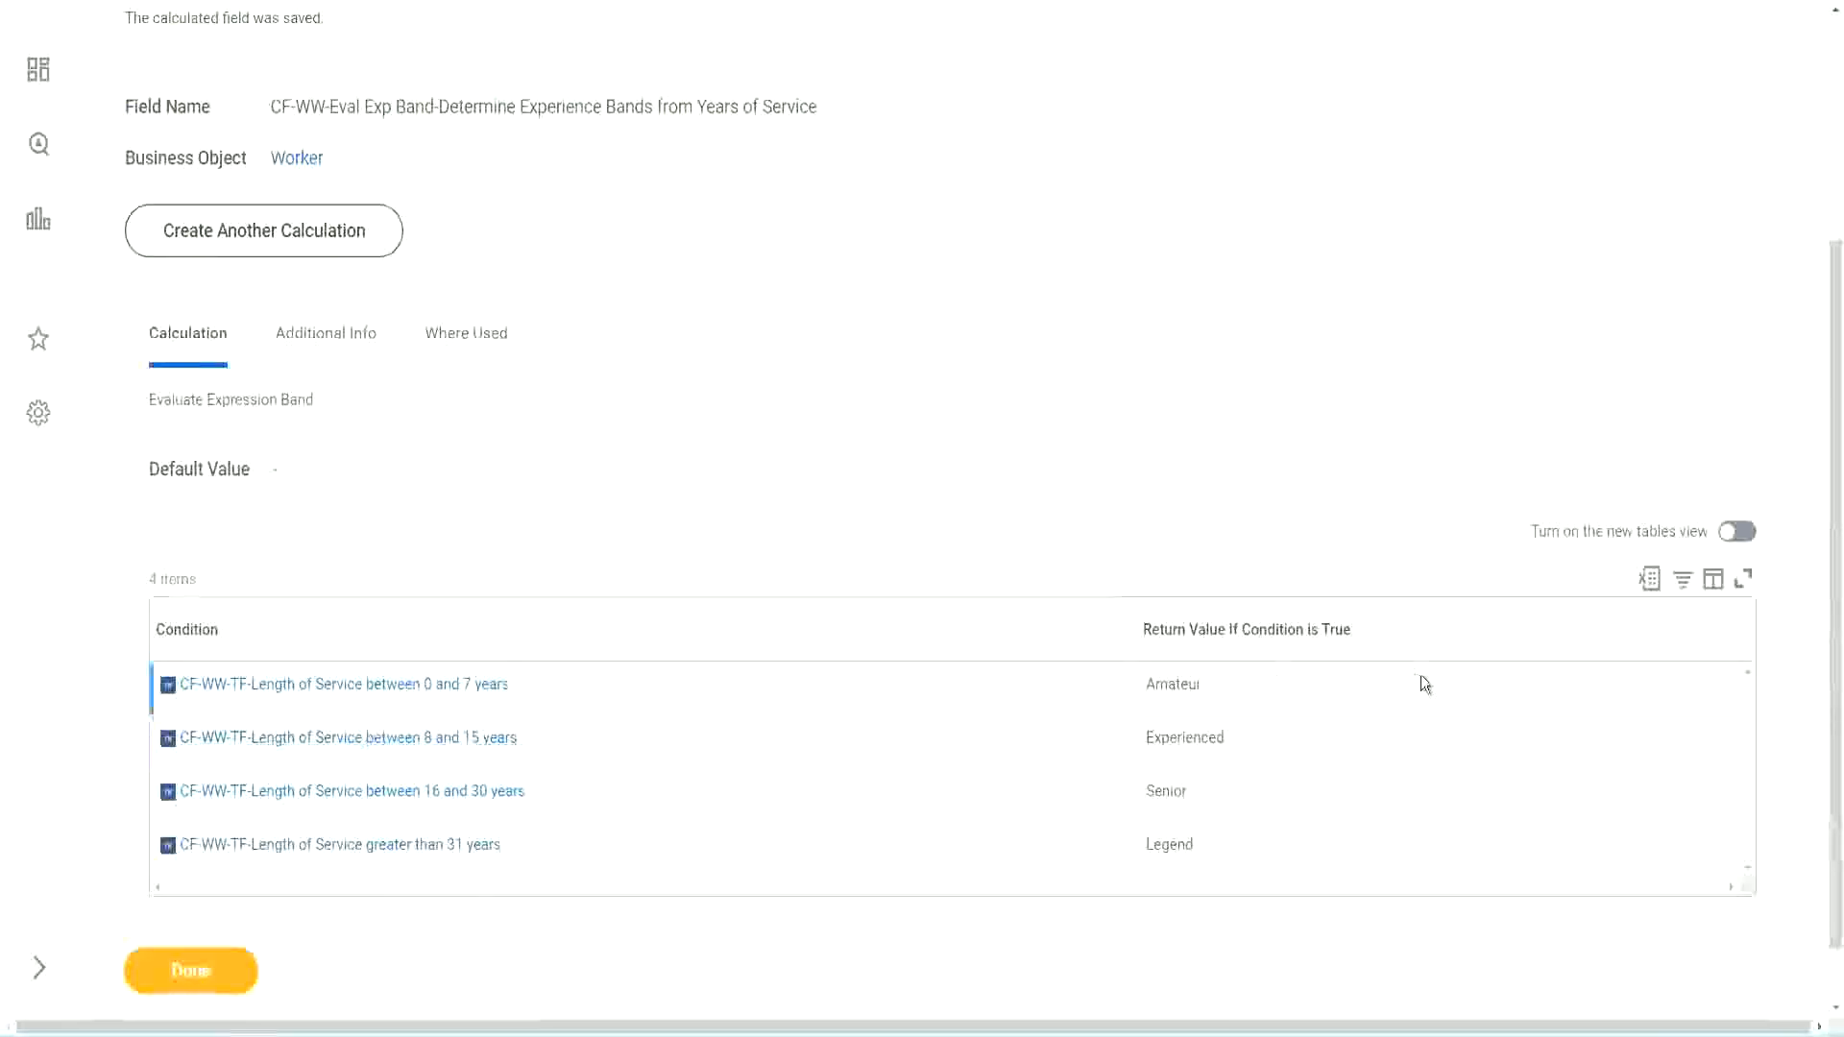
pyautogui.doubleClick(1187, 685)
pyautogui.doubleClick(1168, 739)
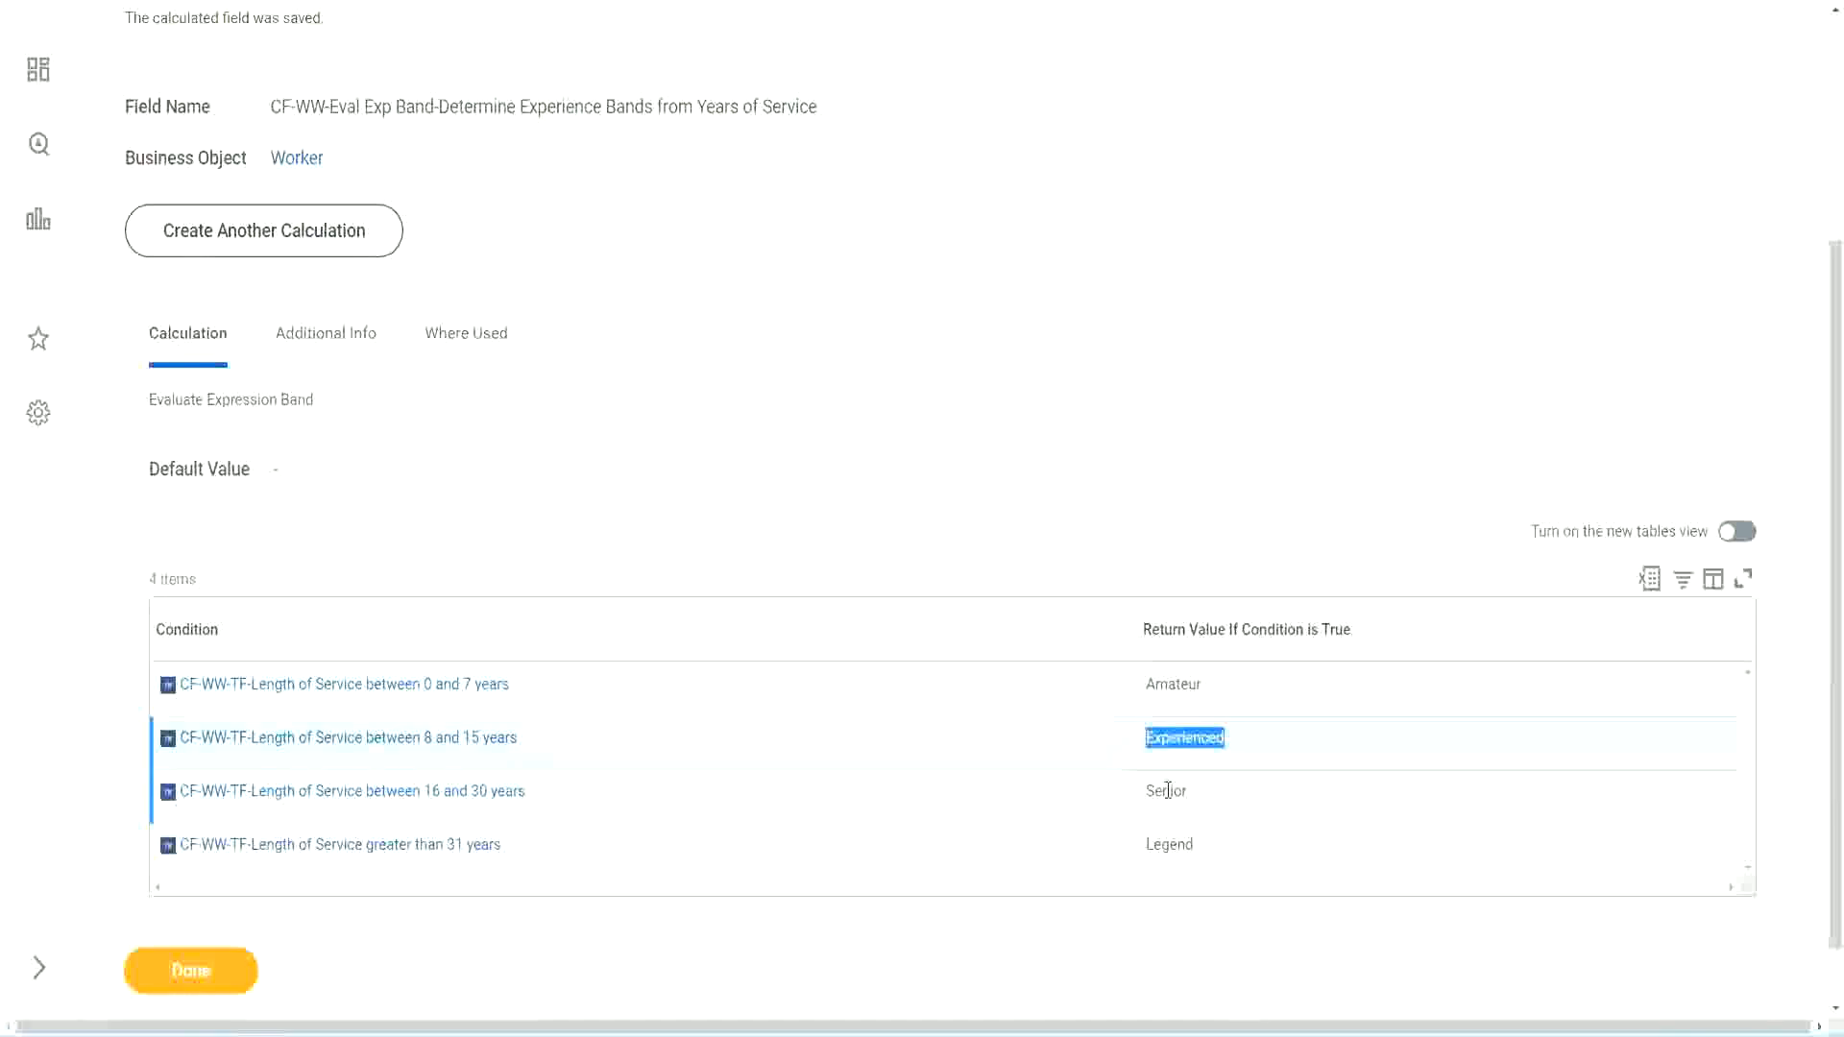
pyautogui.doubleClick(1166, 790)
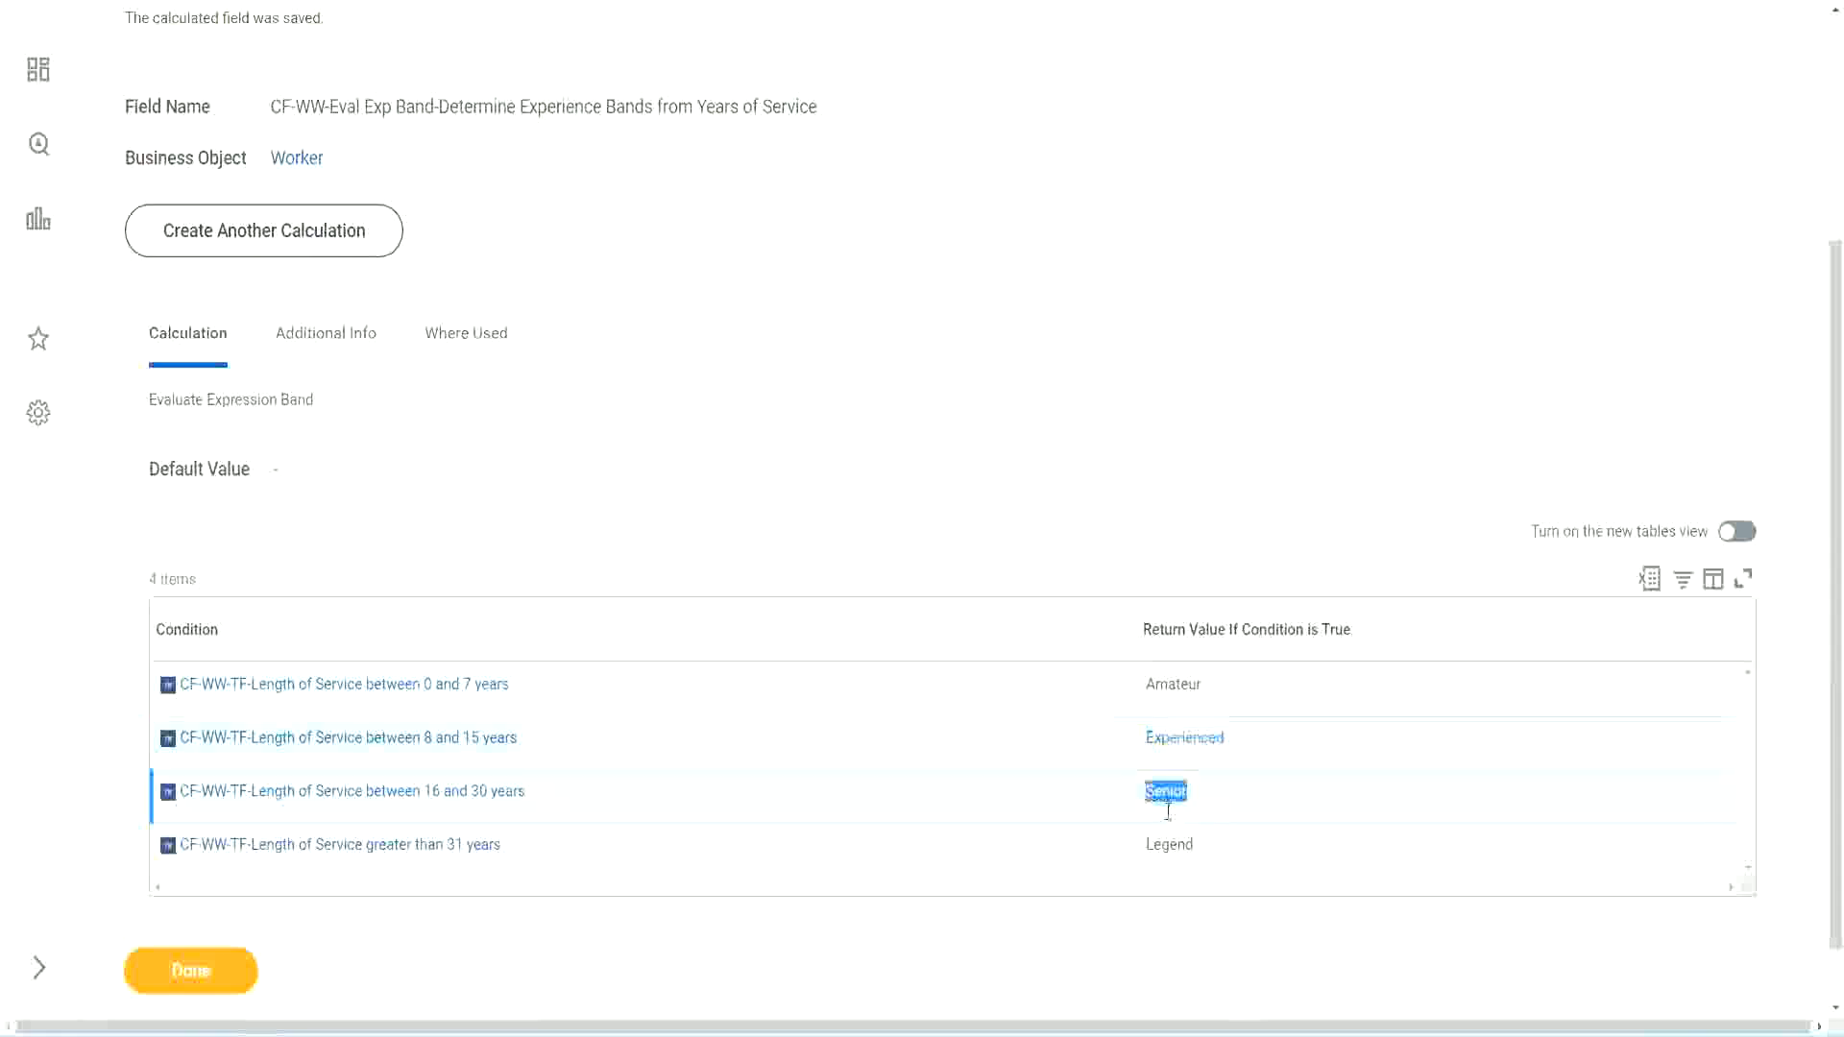
pyautogui.click(1172, 831)
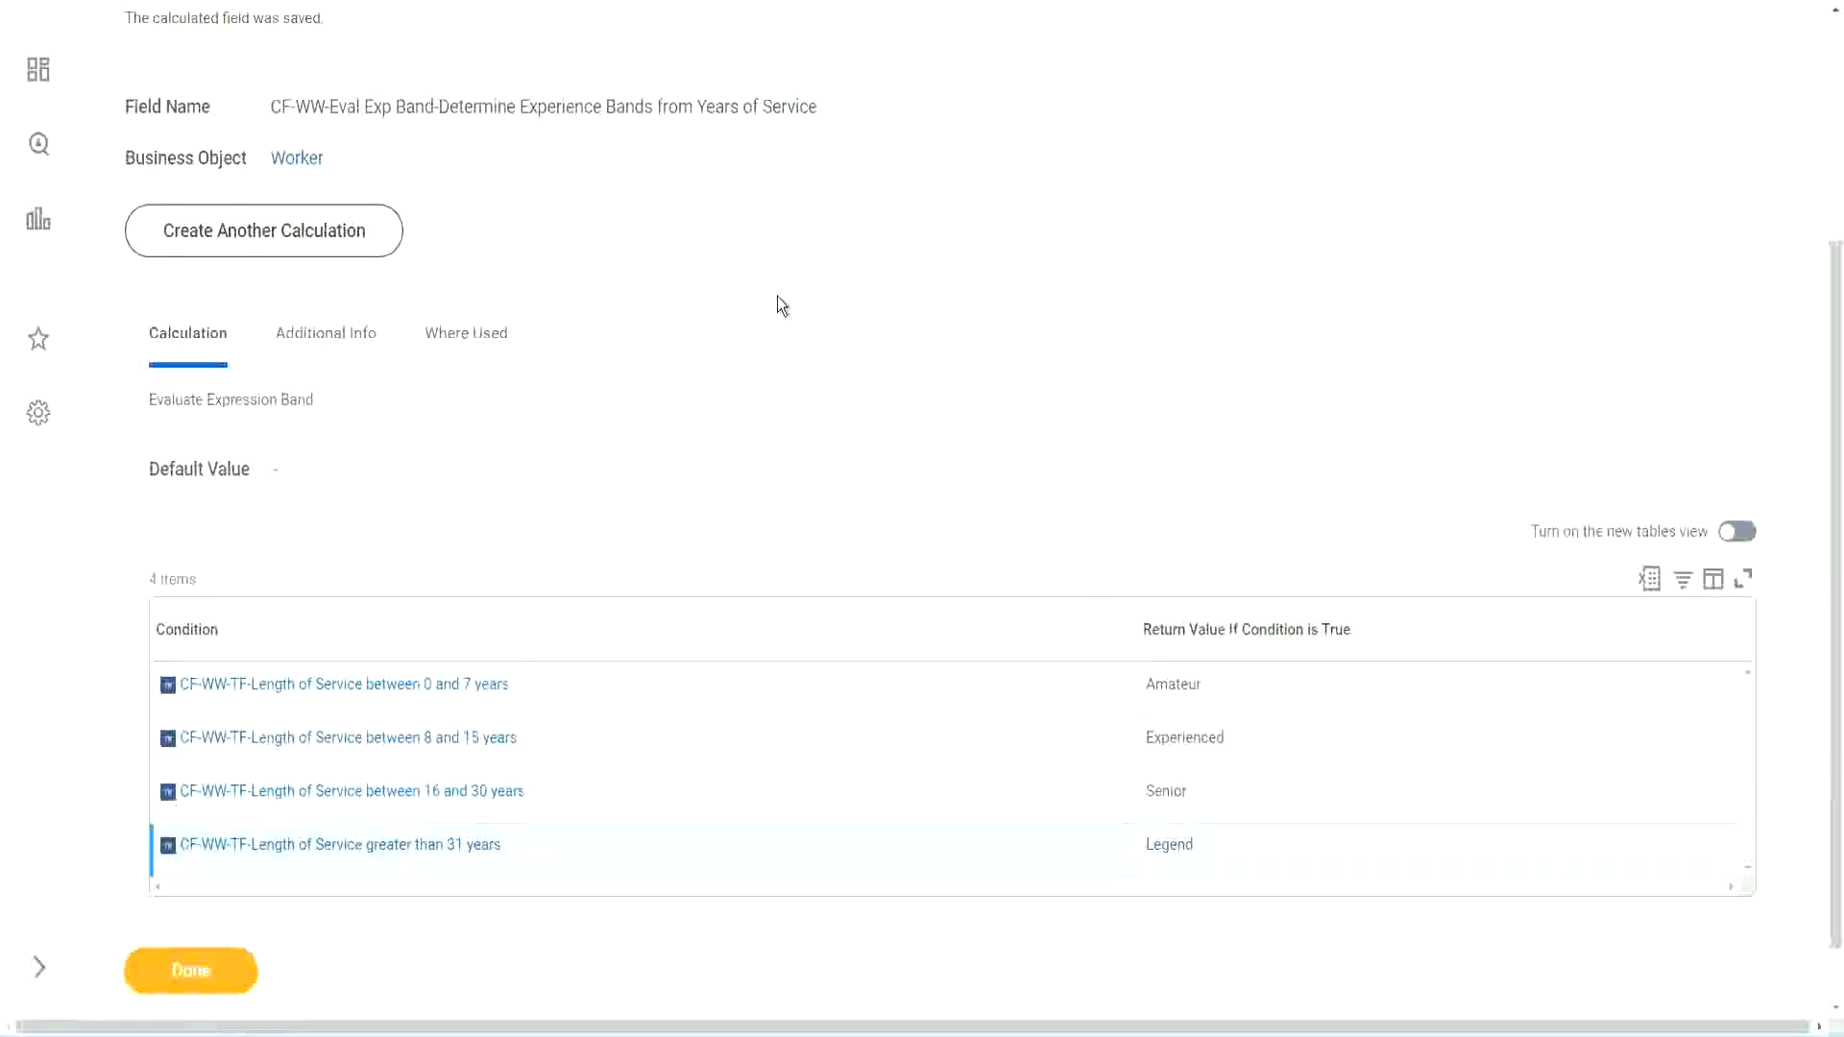
# Copy the name of the saved Evaluate Expression Band calculated field.
pyautogui.scroll(3, 776, 296)
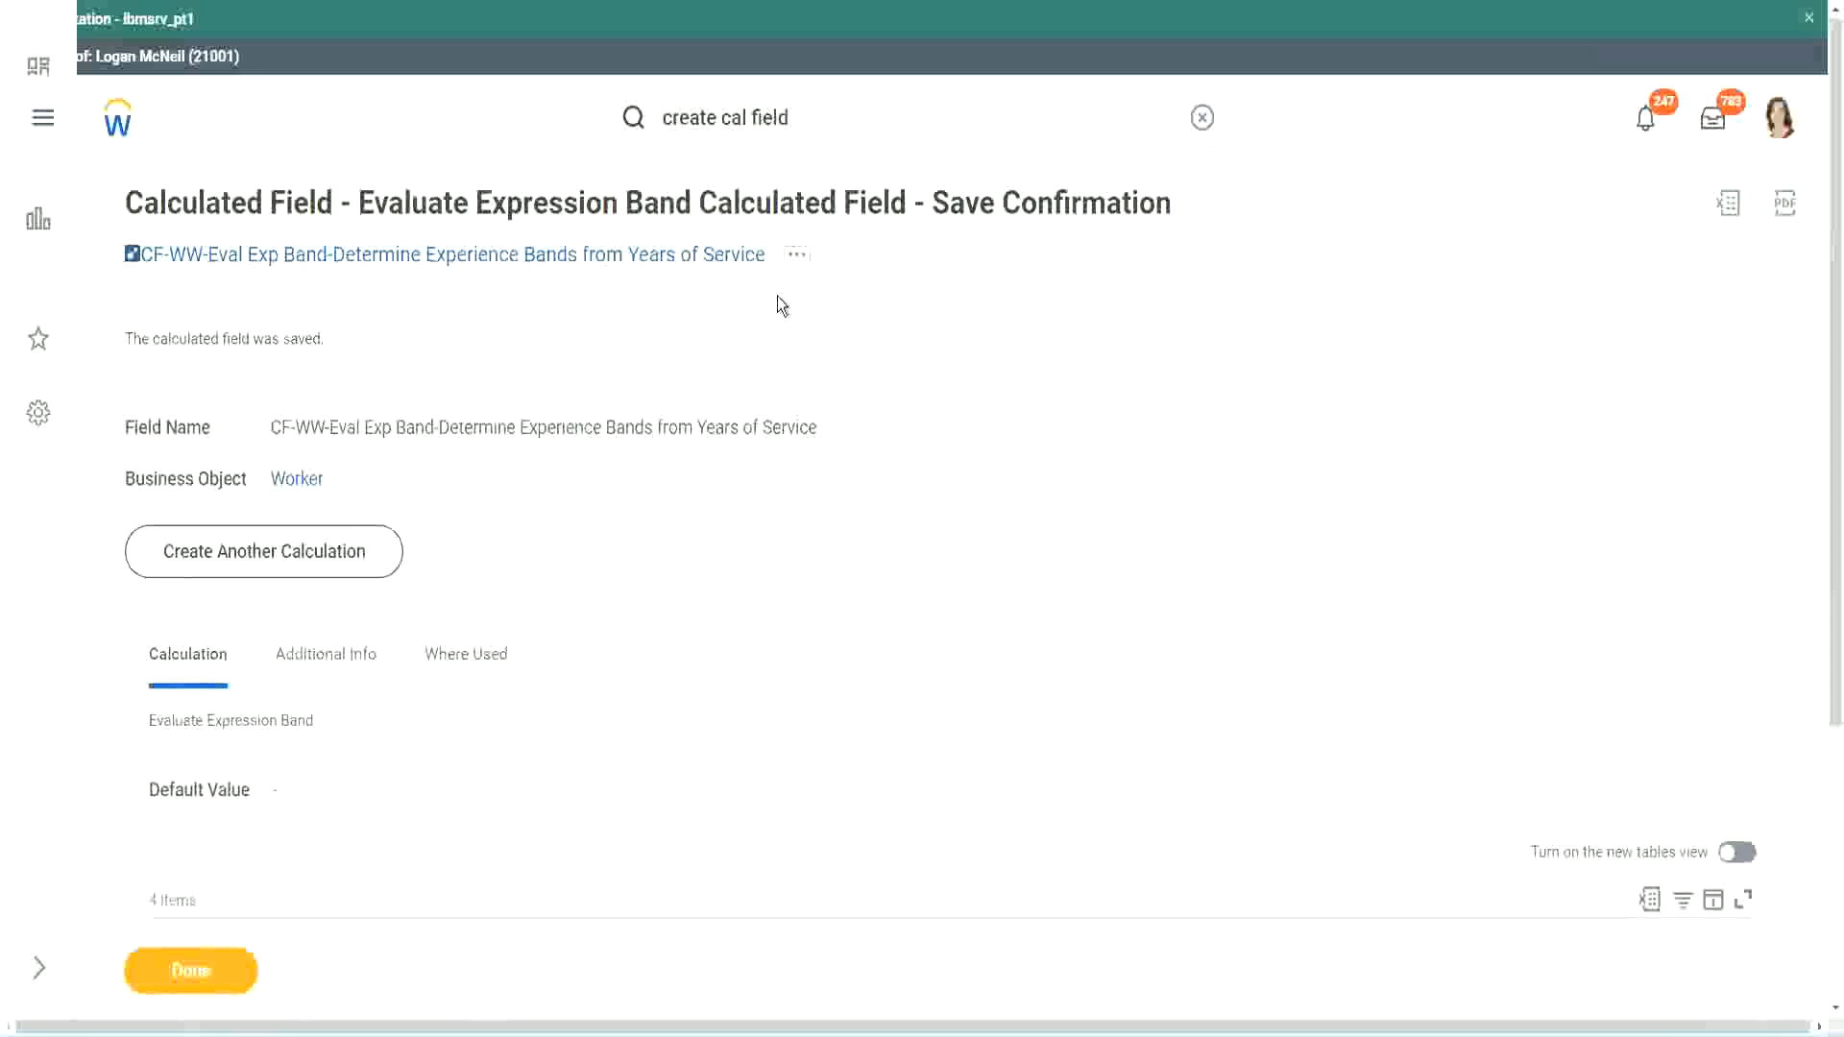
pyautogui.rightClick(604, 263)
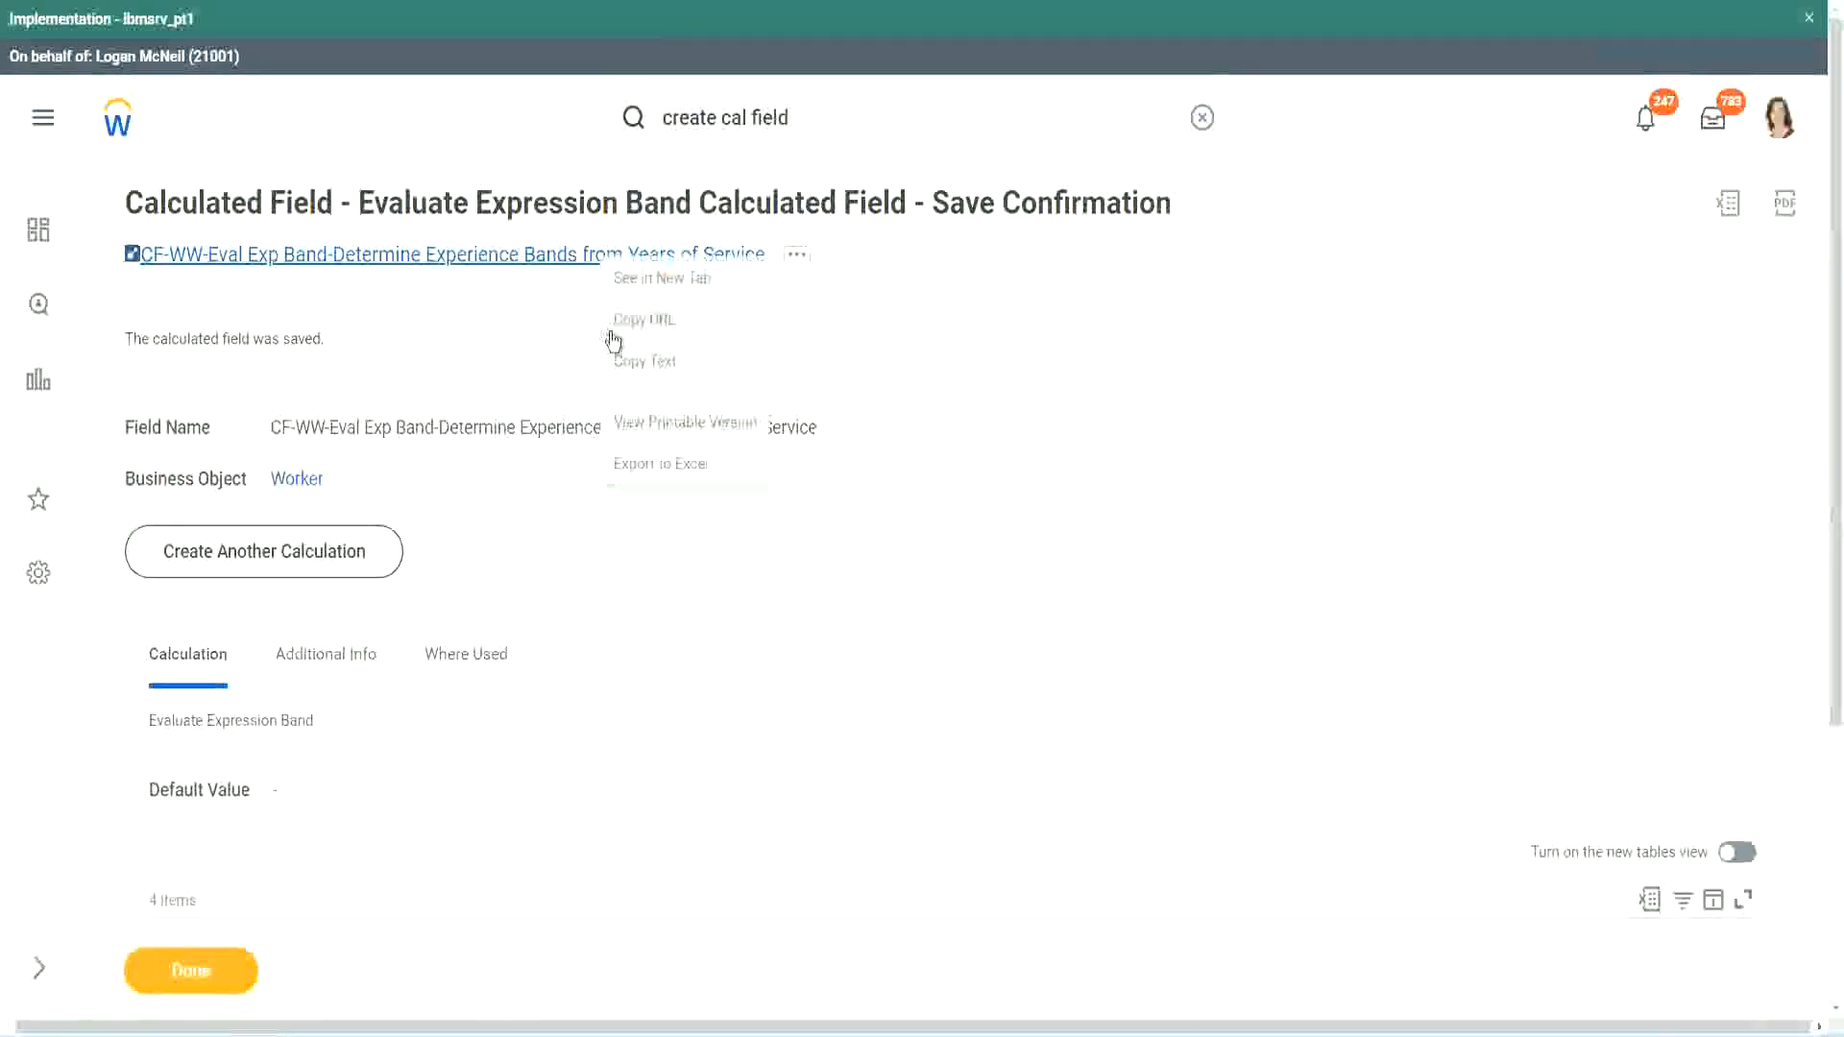
pyautogui.click(635, 366)
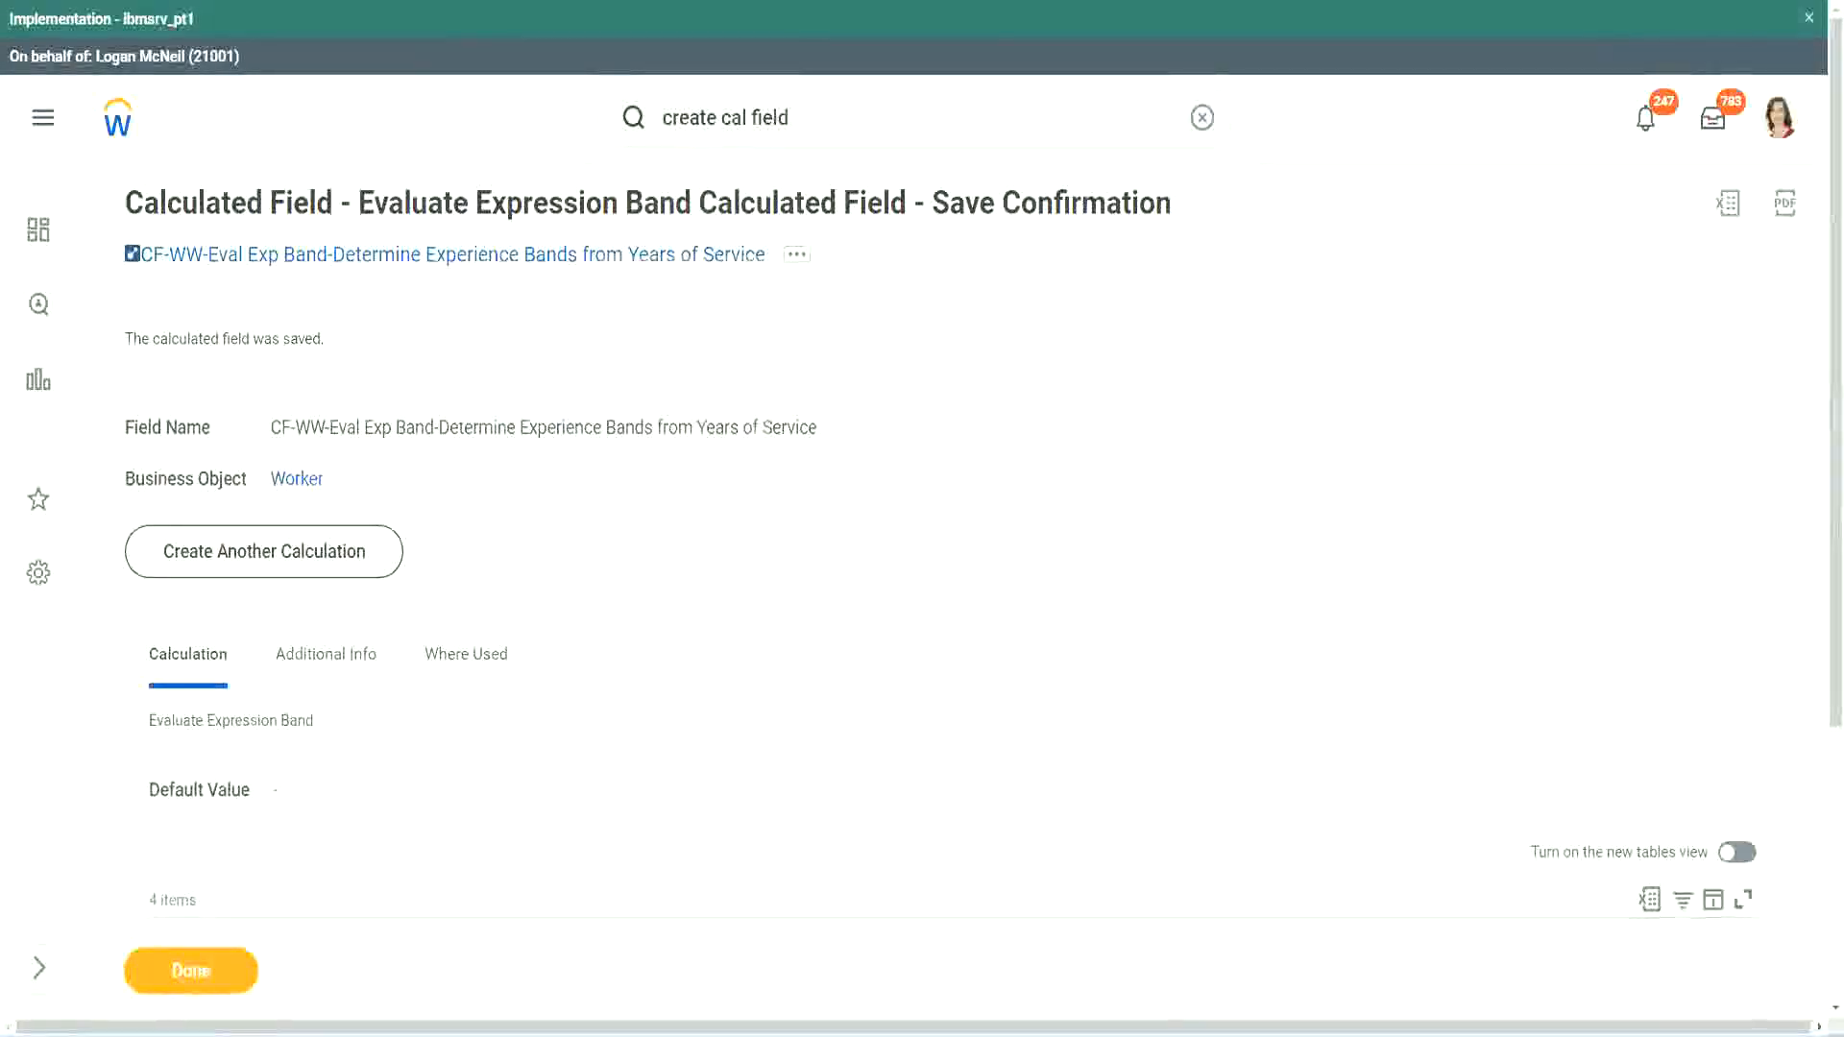
# Compare the saved field's conditions and return values with the experience band notes in Notepad++, and return to Workday.
pyautogui.scroll(-2, 611, 745)
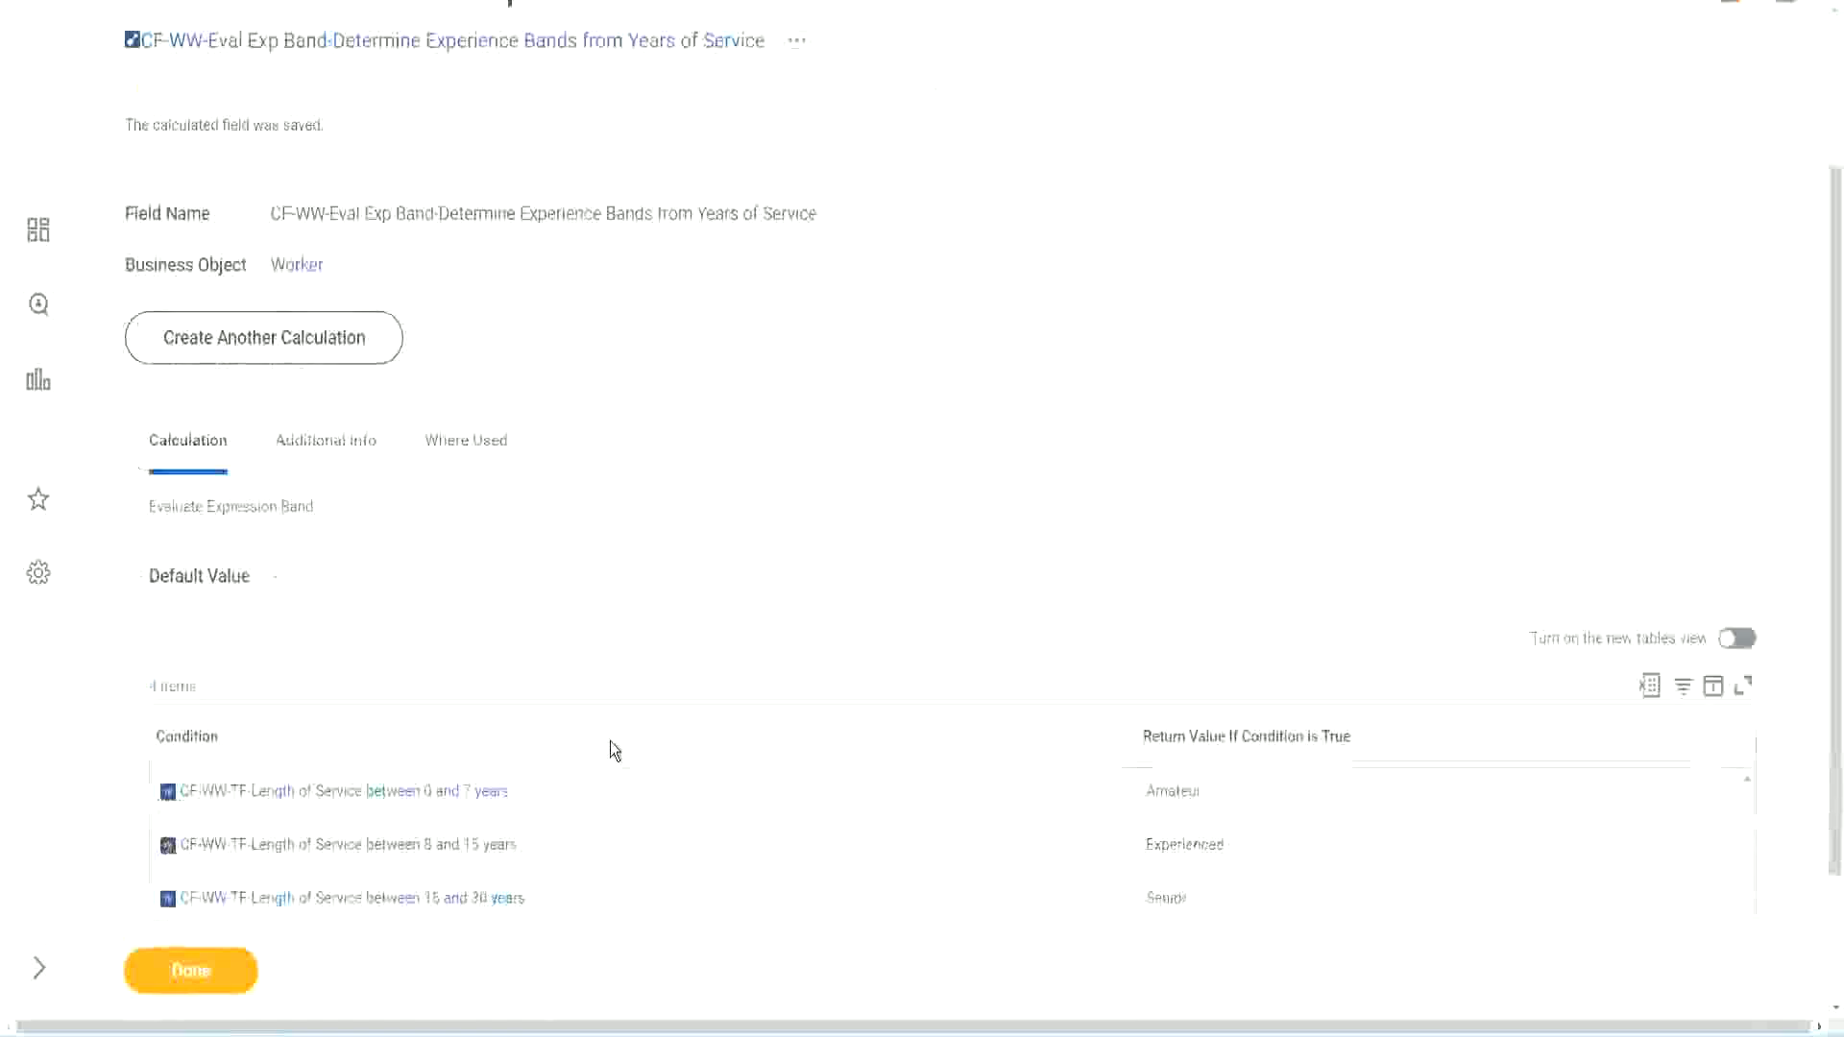
pyautogui.scroll(-1, 615, 751)
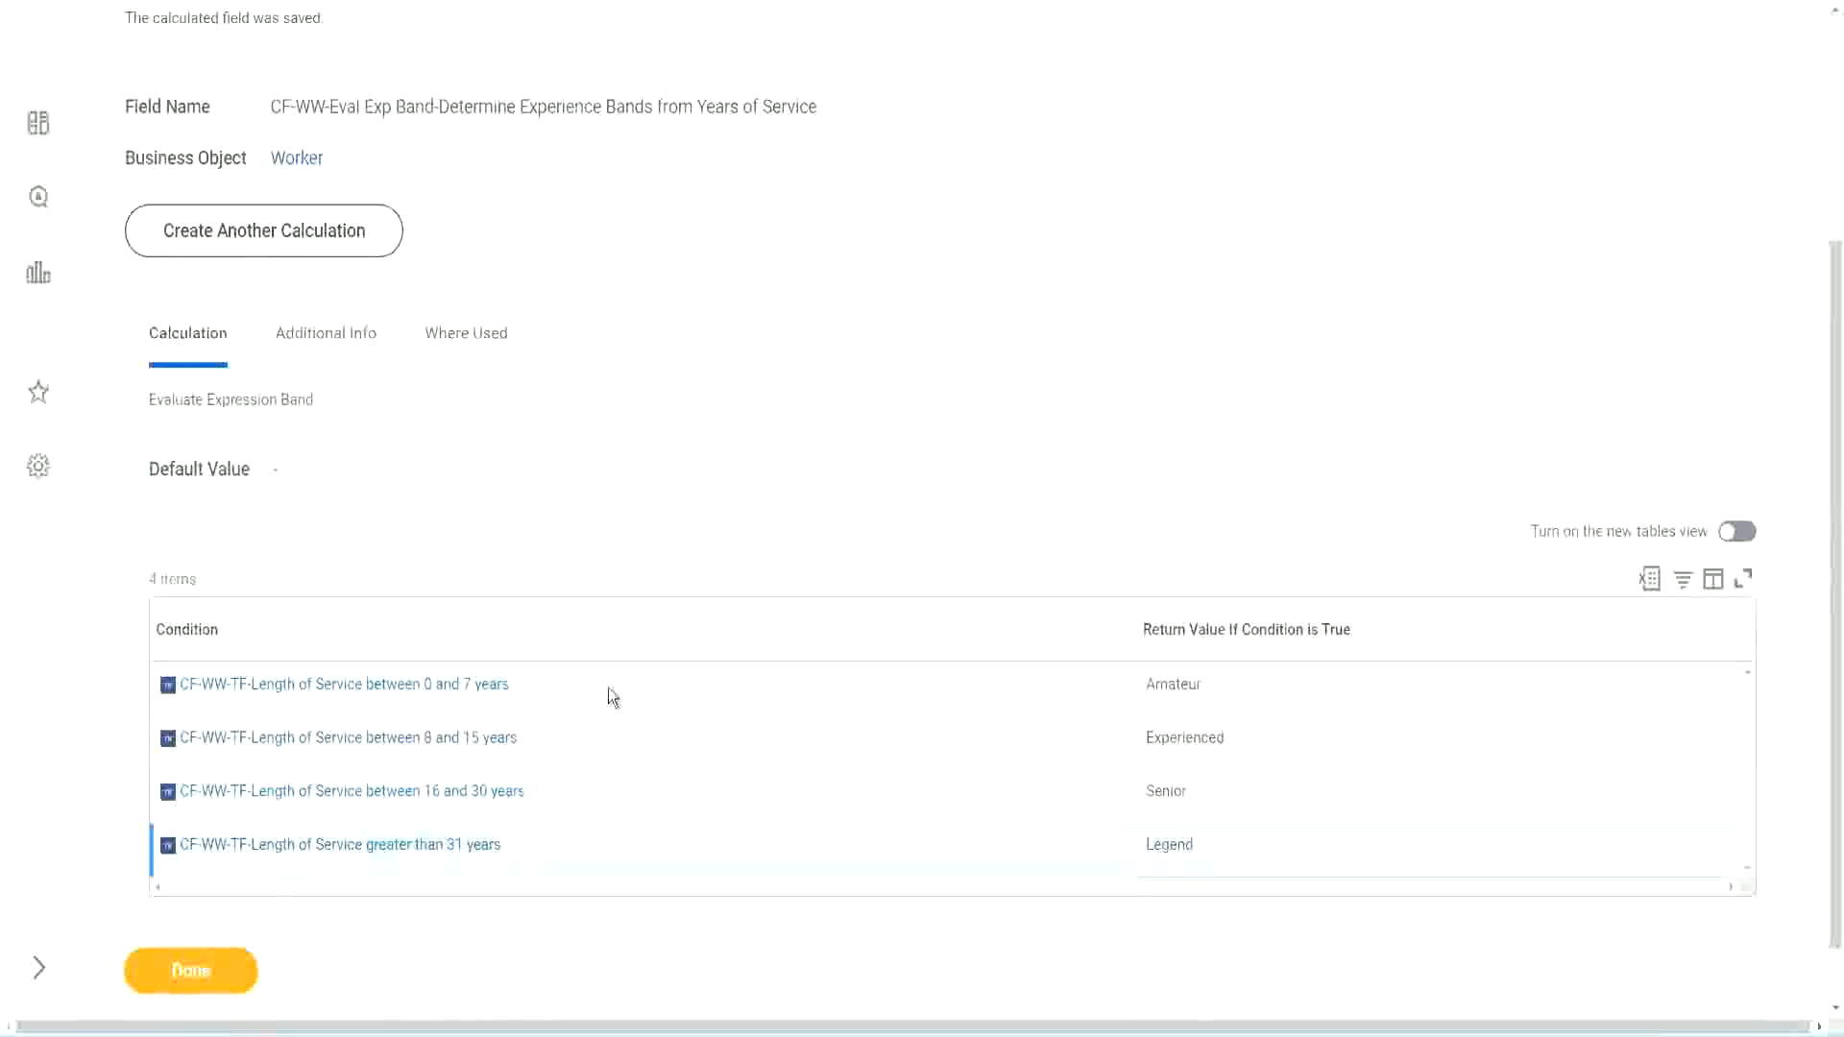
pyautogui.scroll(-1, 624, 682)
pyautogui.scroll(2, 644, 432)
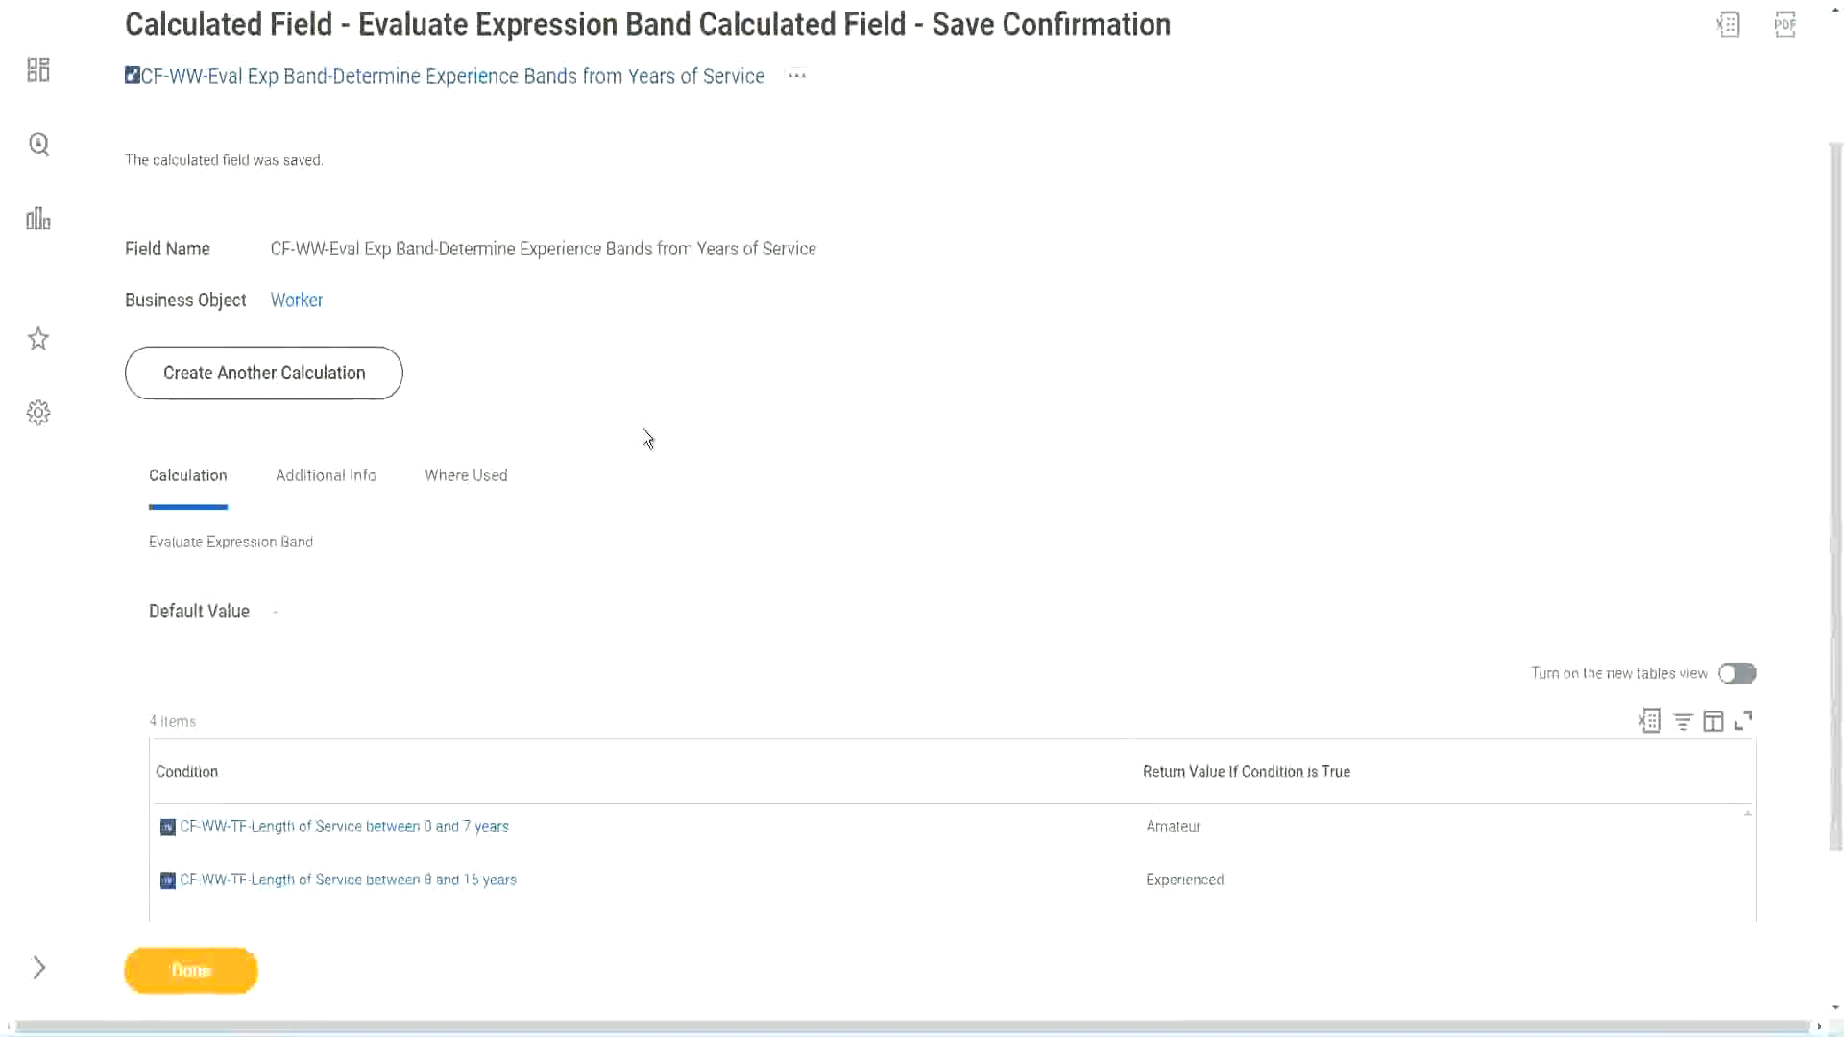
pyautogui.scroll(-2, 642, 428)
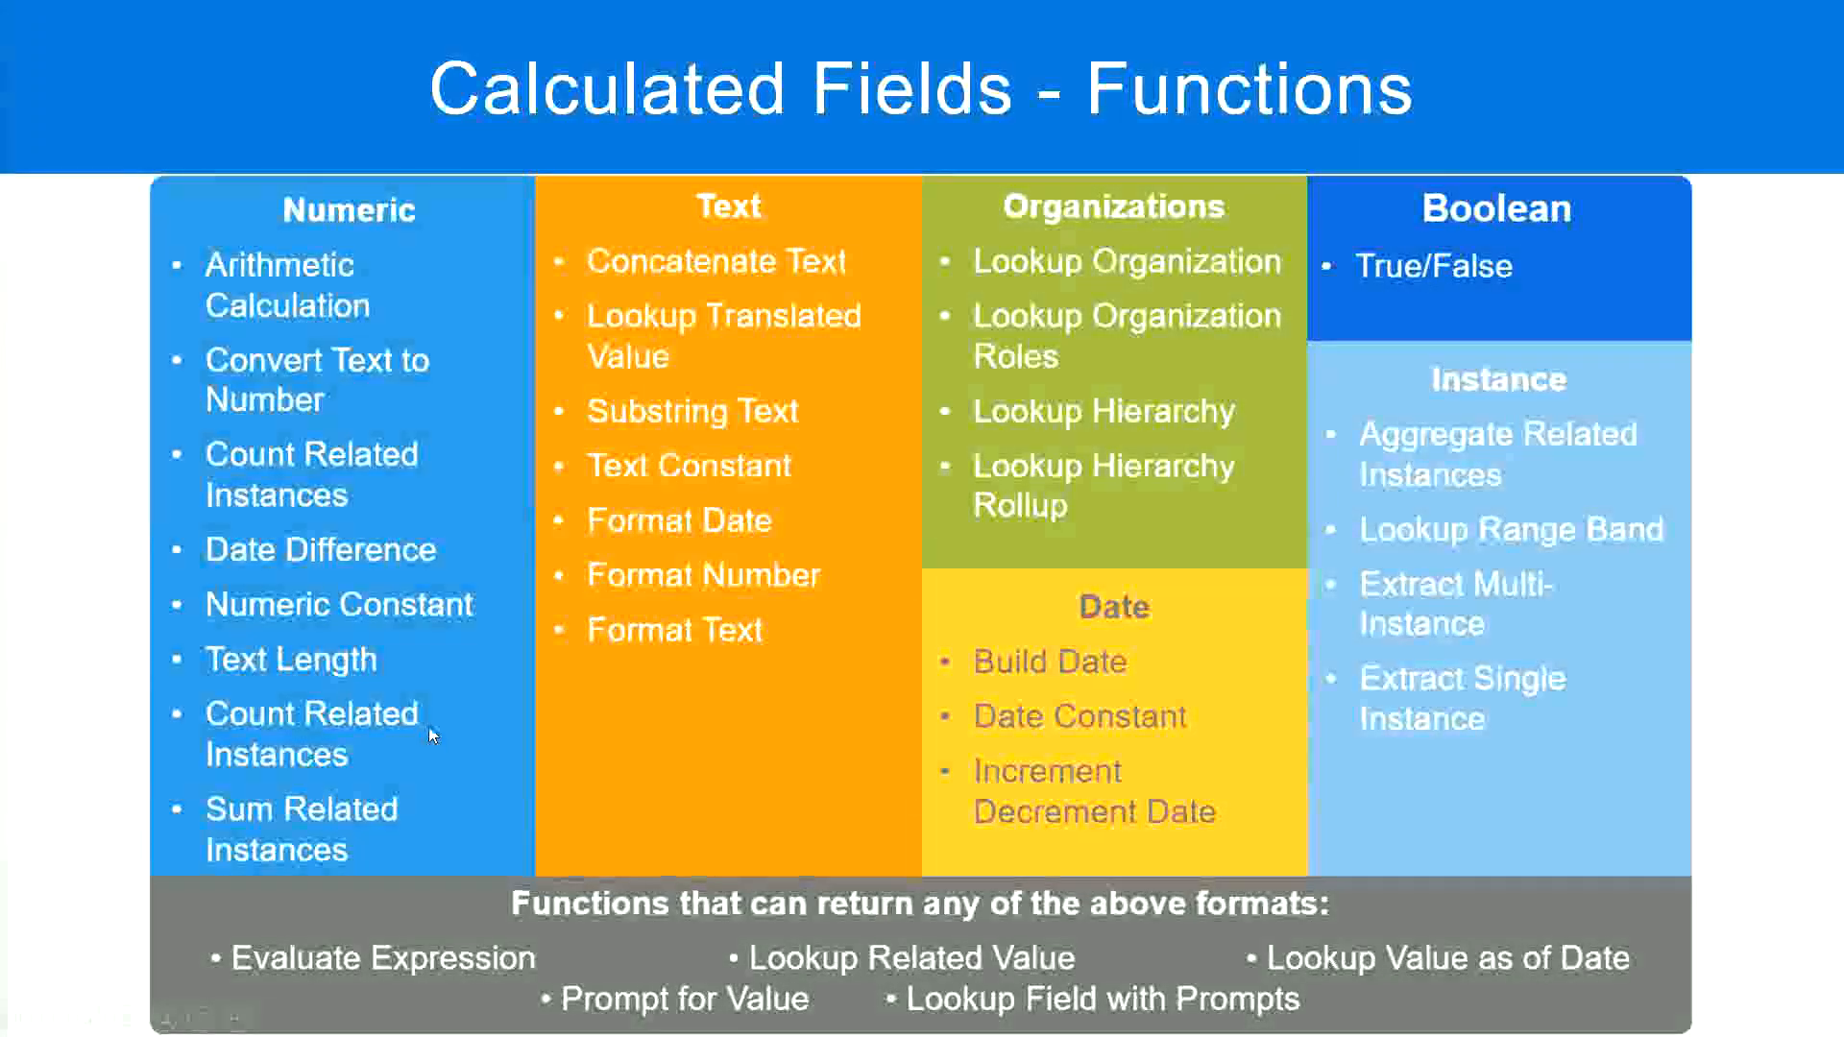
pyautogui.hotkey('alt', 'Tab')
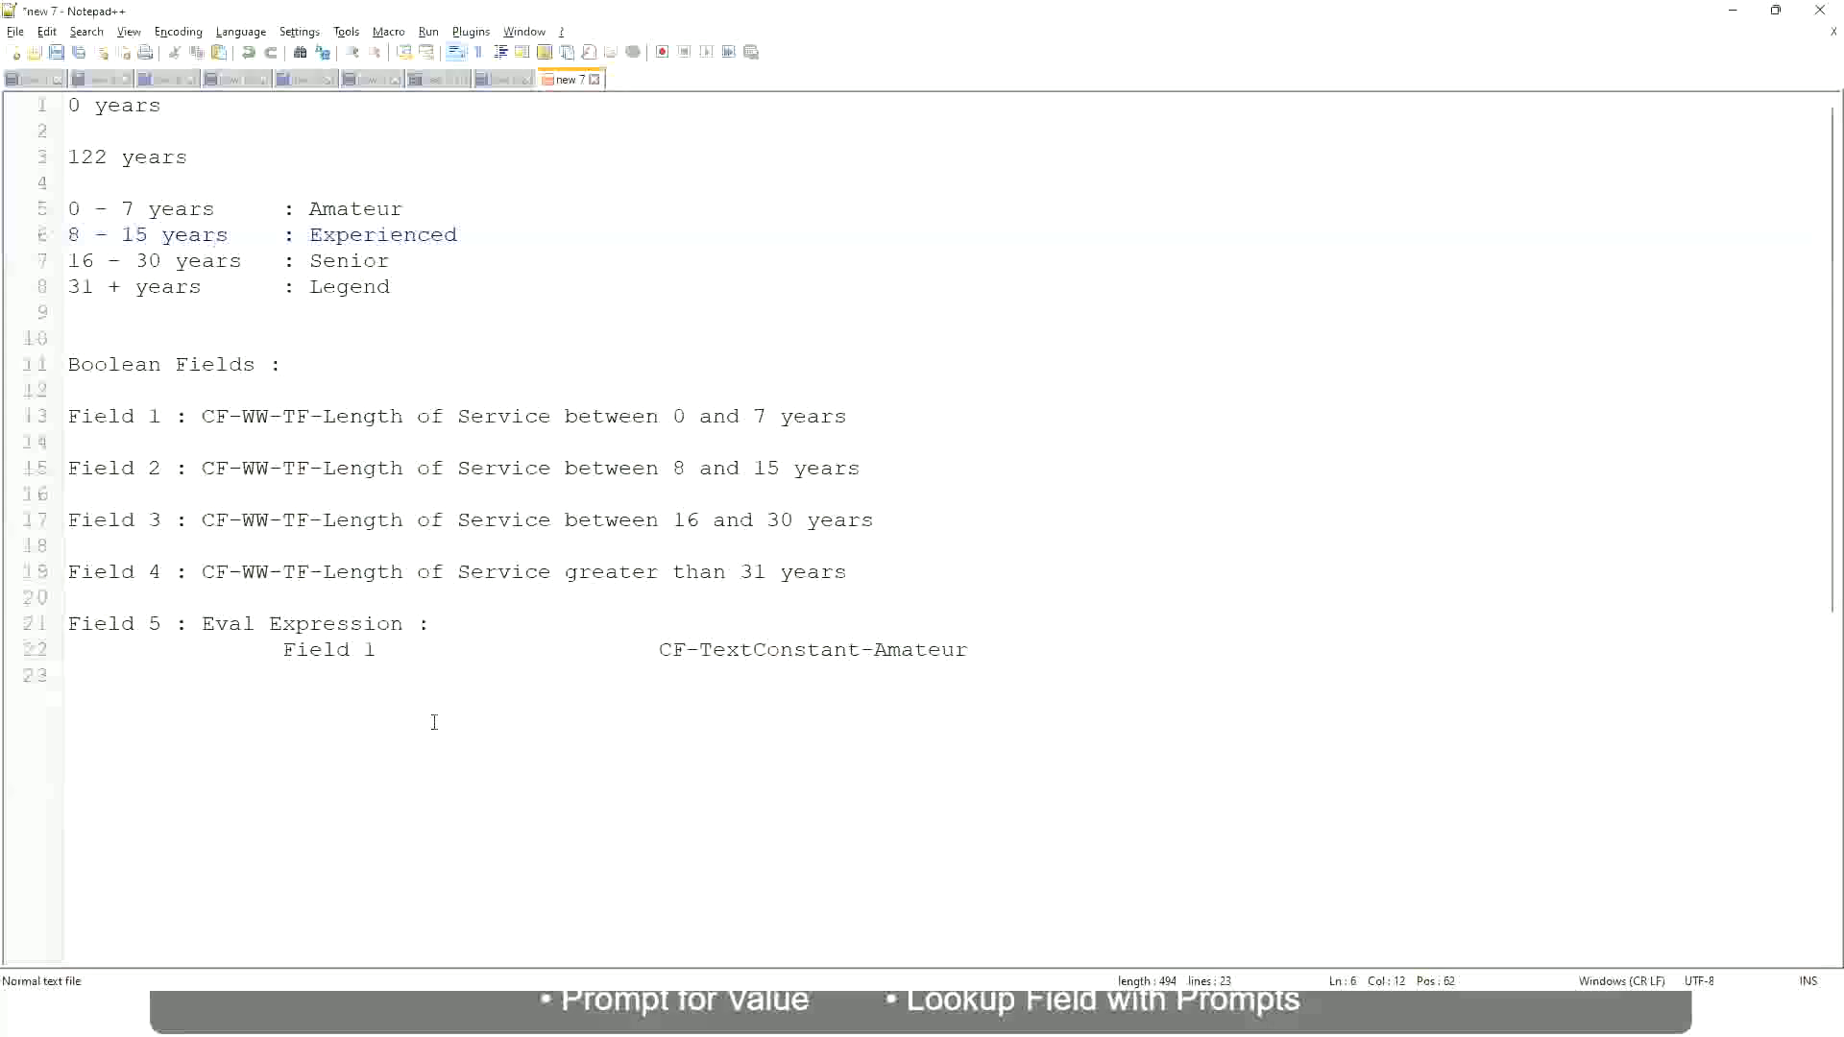
pyautogui.hotkey('alt', 'Tab')
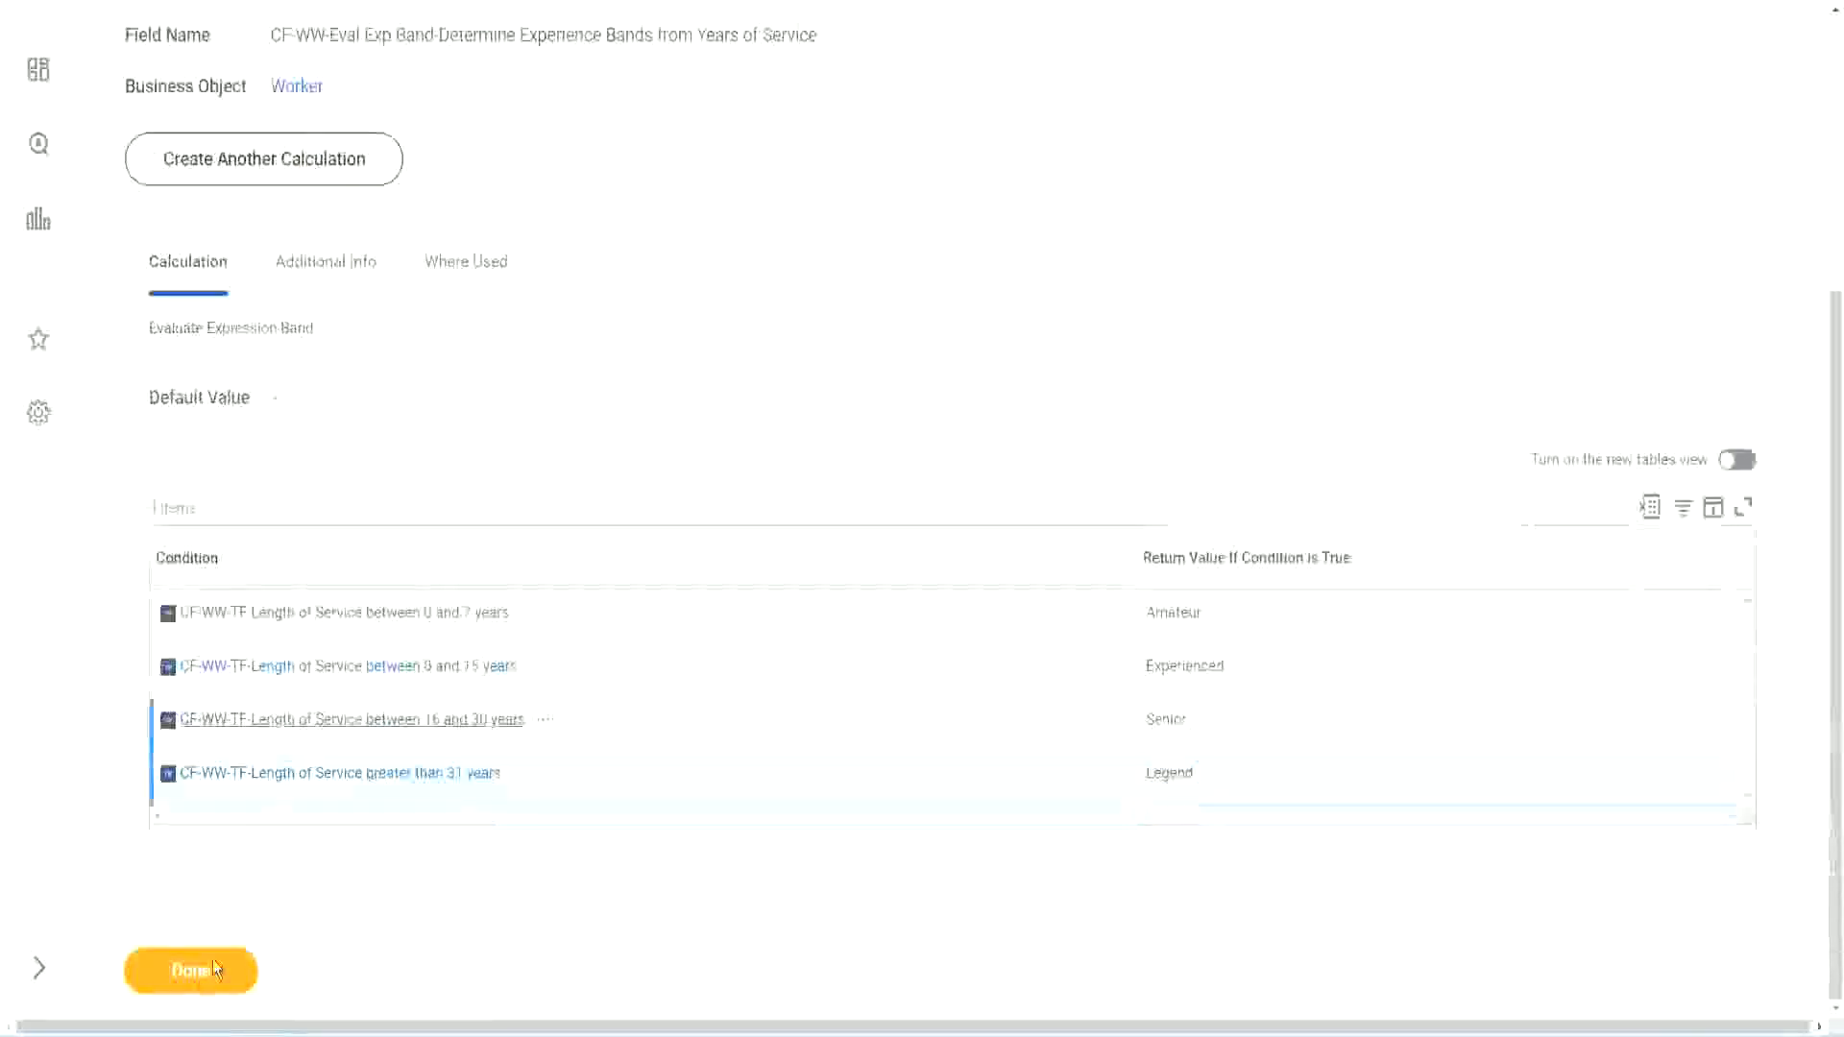
# Close the save confirmation and open the WW Employee Details custom report for editing.
pyautogui.click(211, 968)
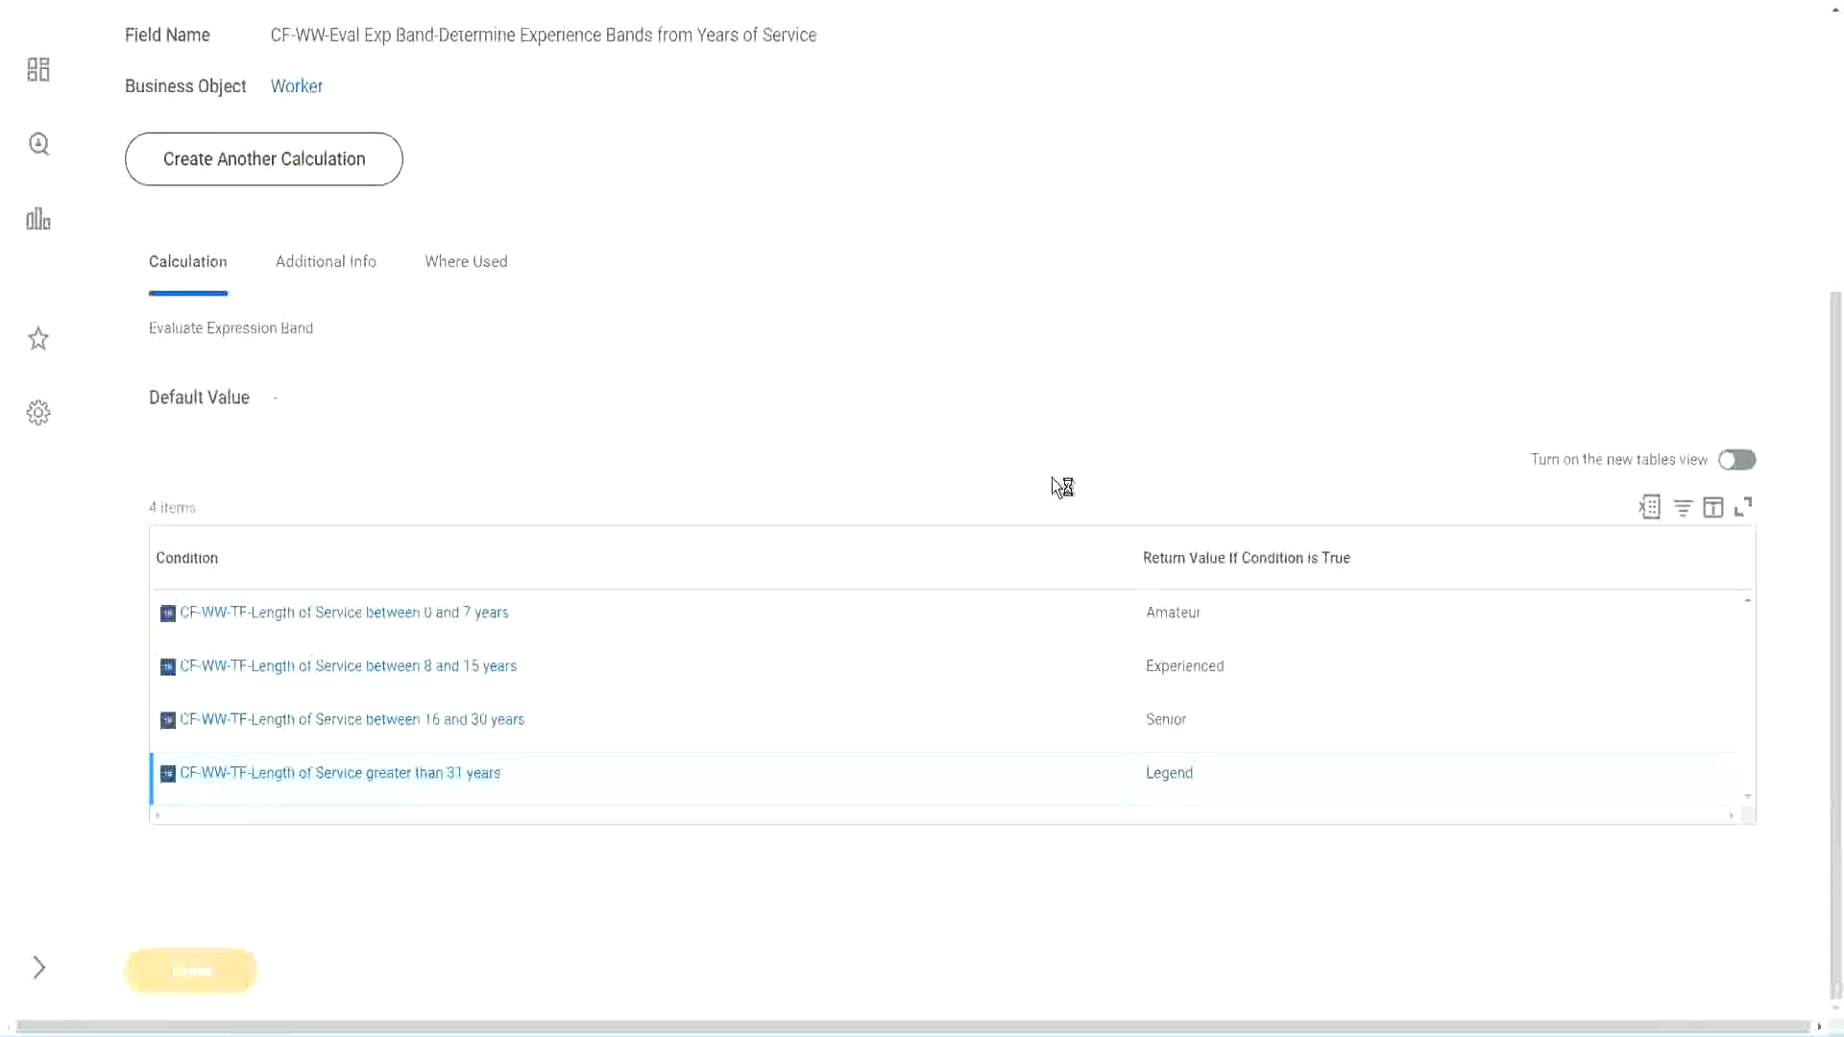
pyautogui.scroll(-3, 826, 428)
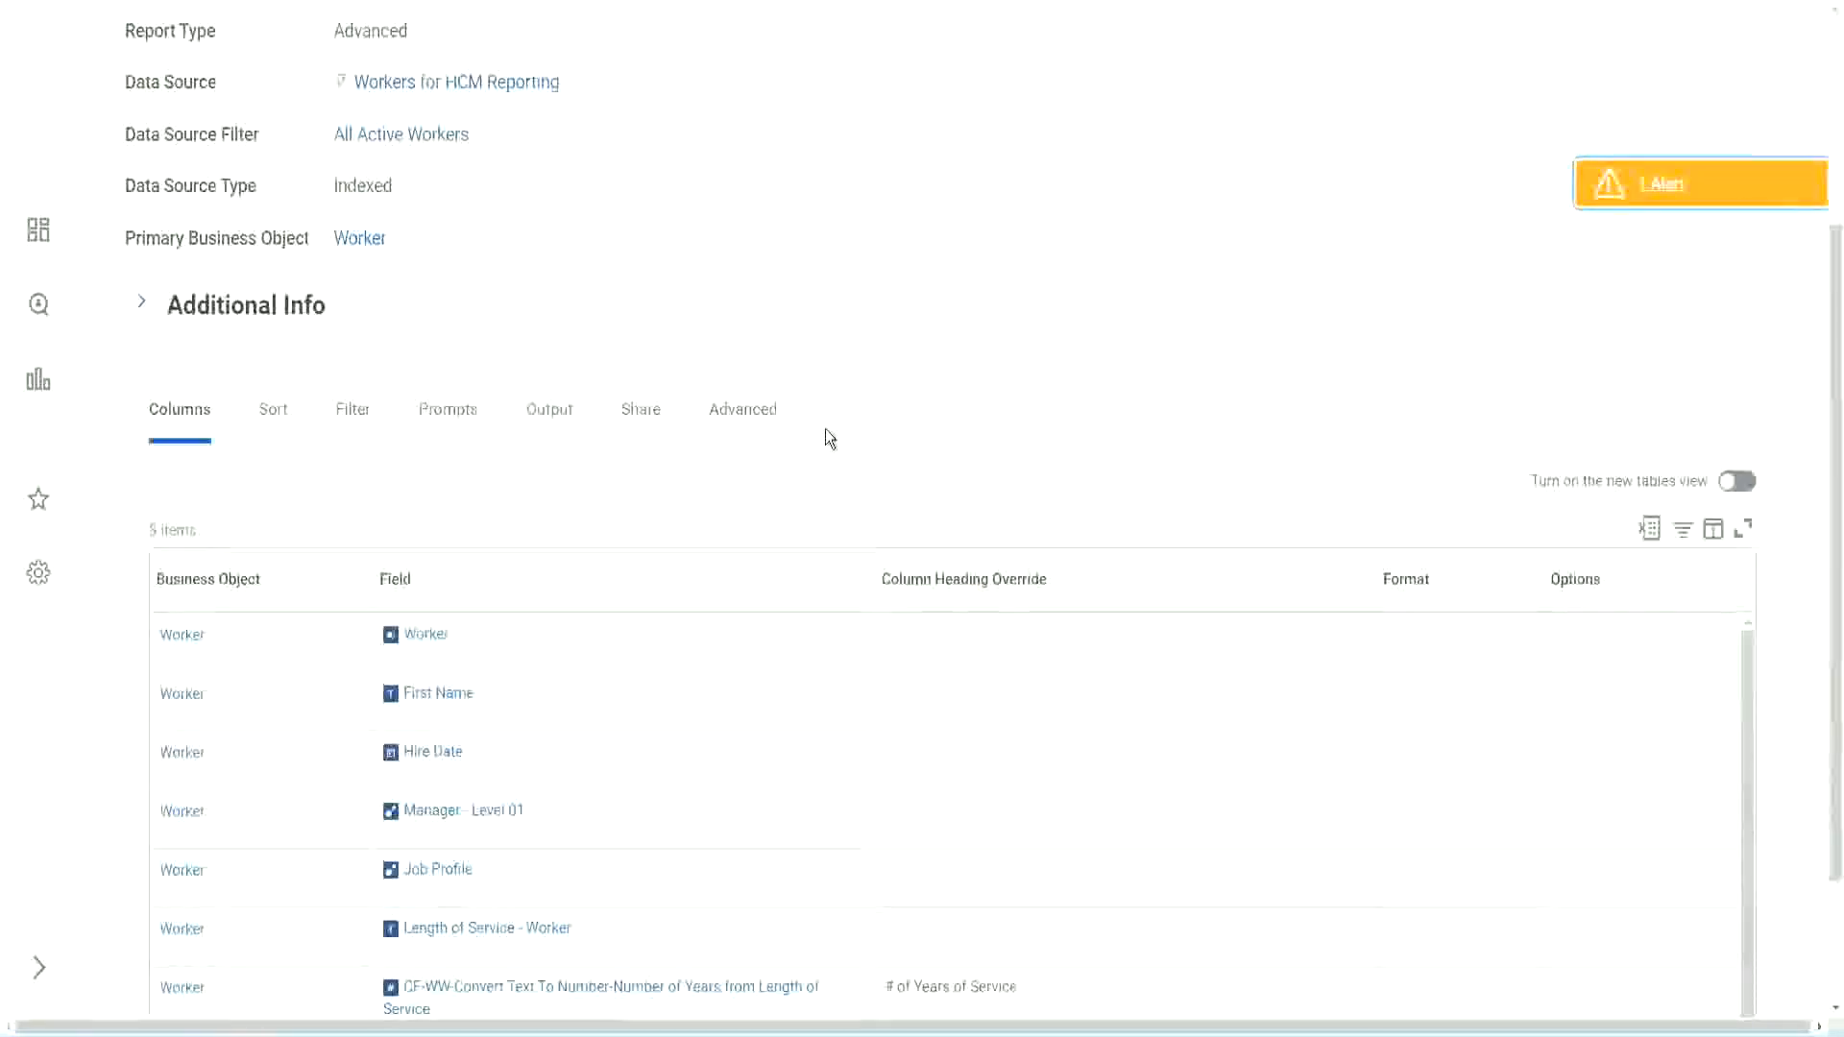
pyautogui.scroll(3, 826, 432)
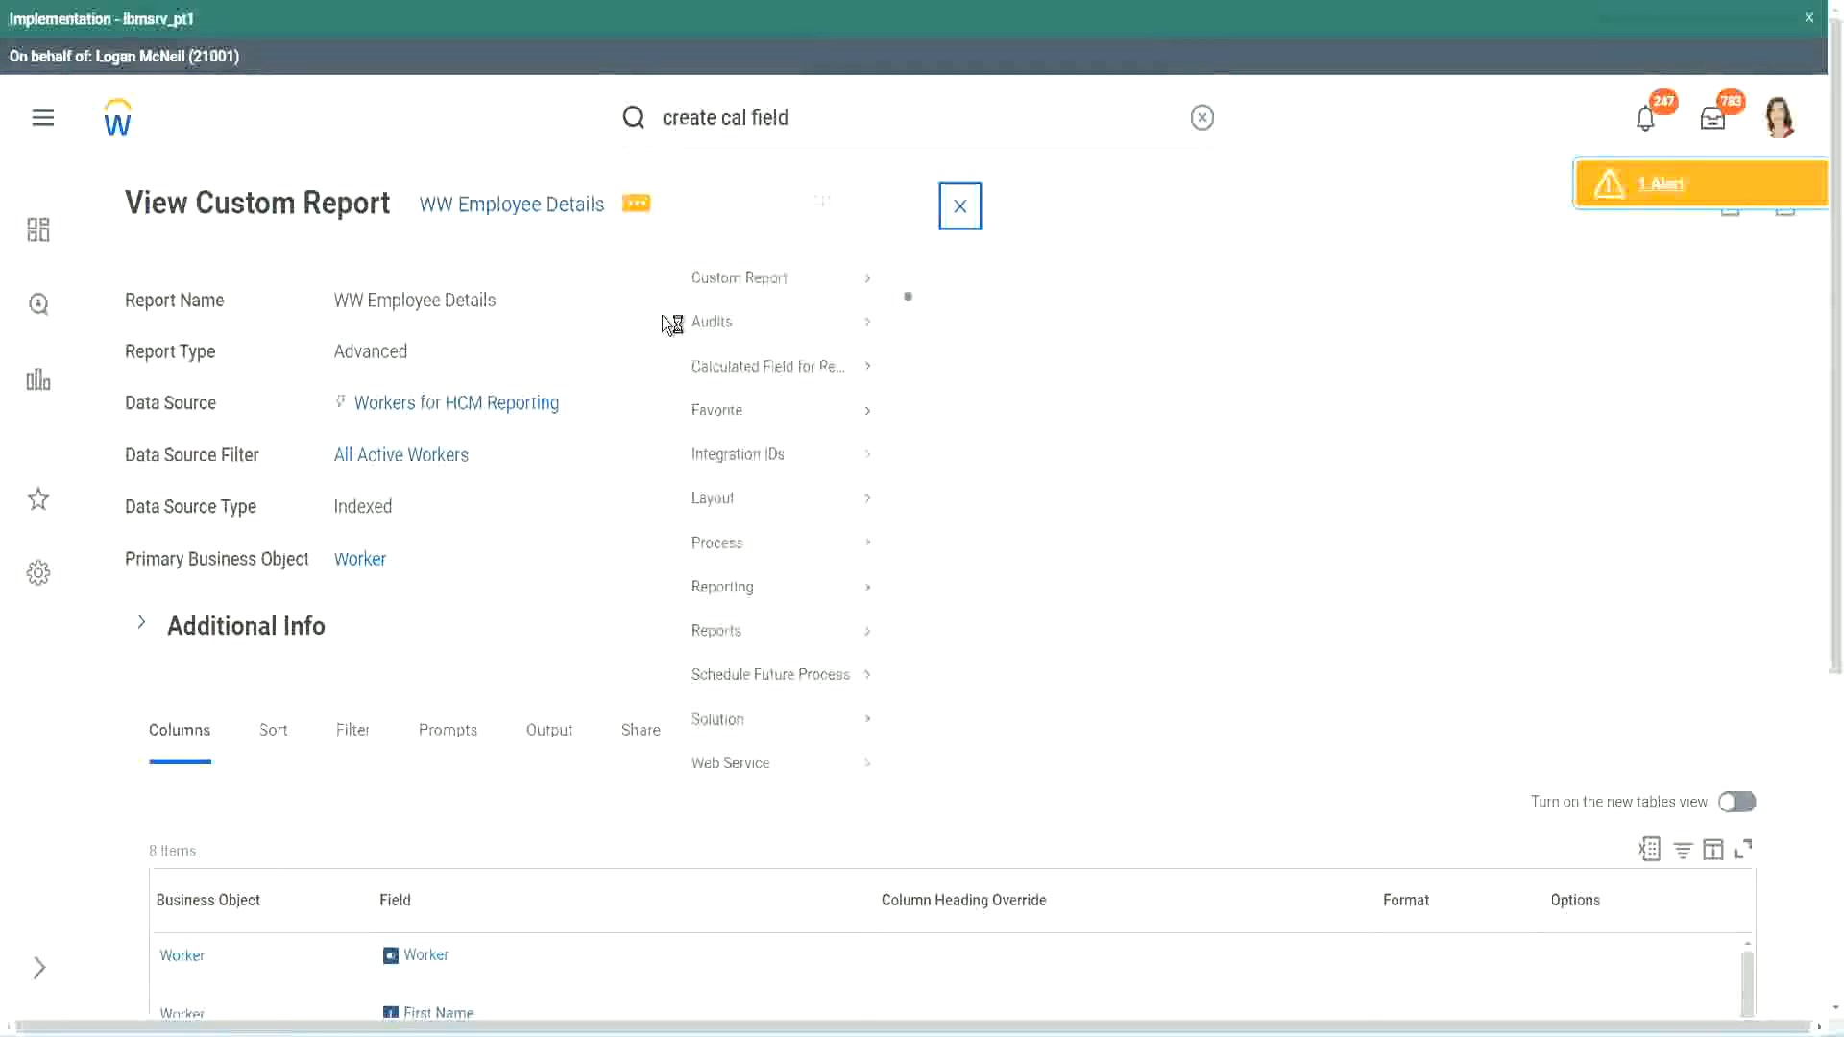
pyautogui.click(933, 310)
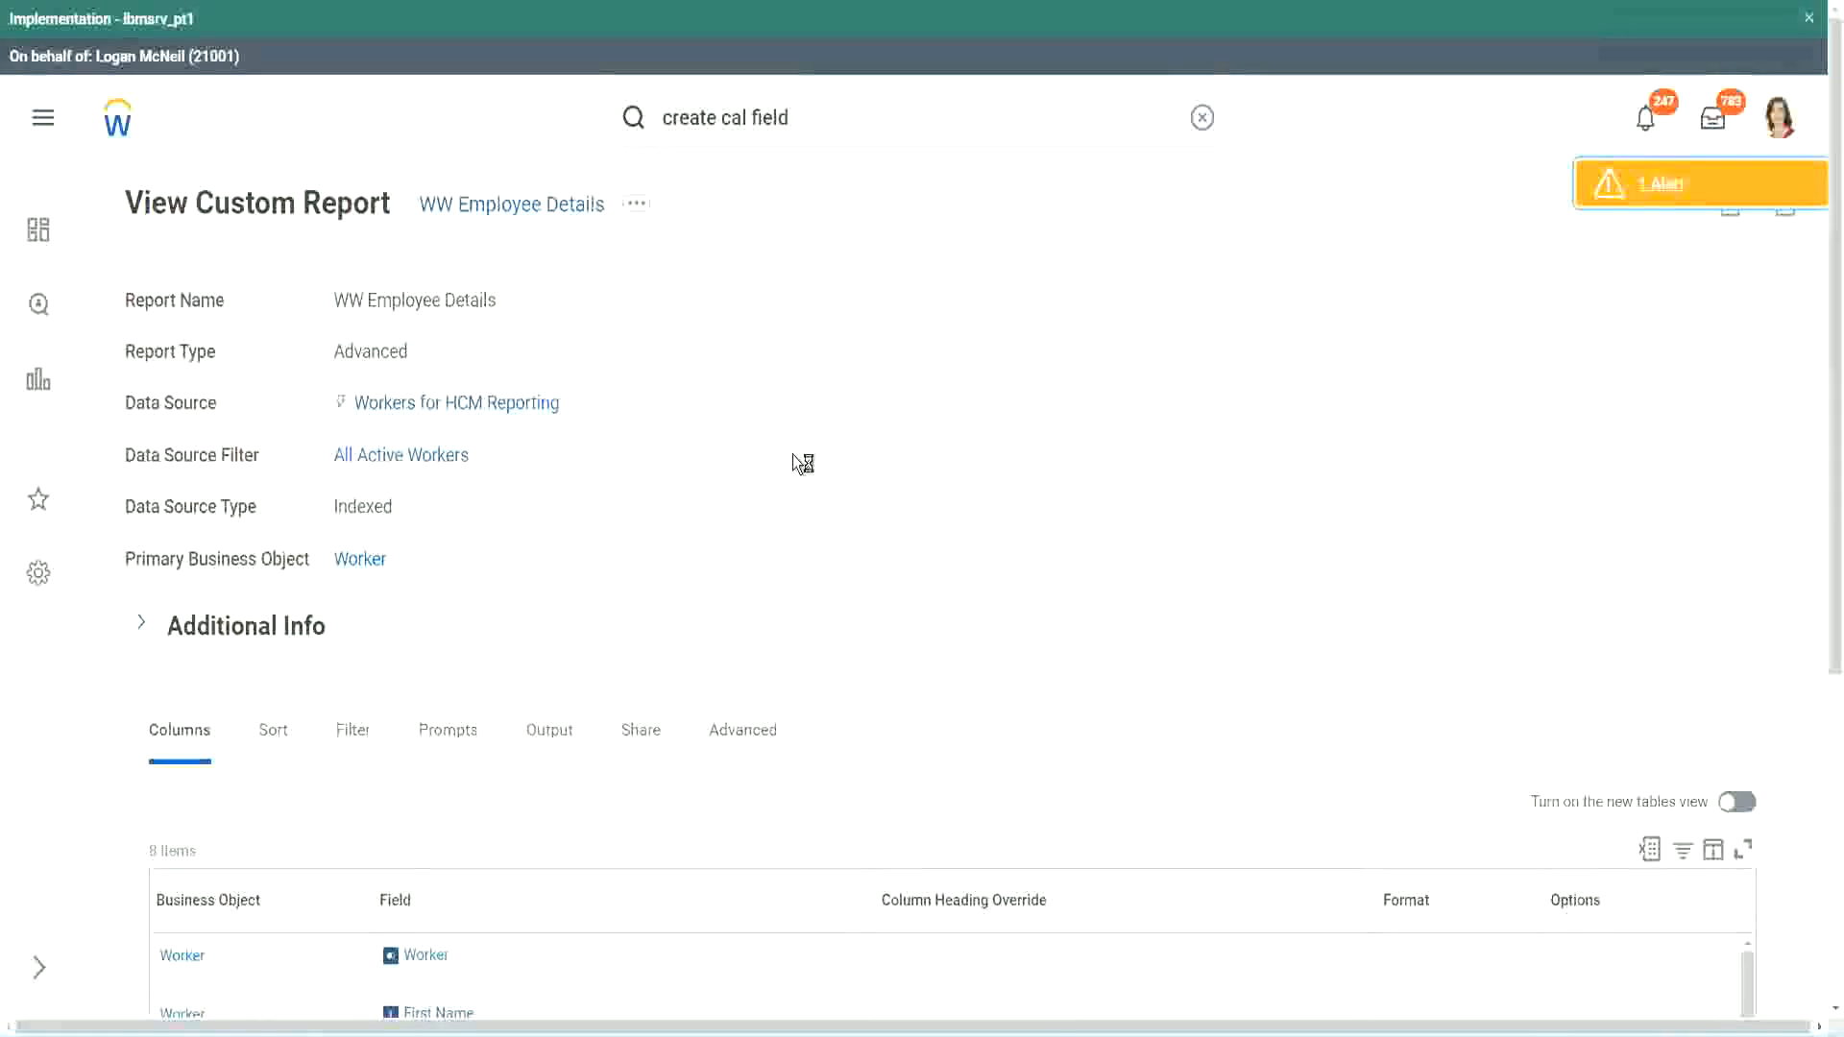
pyautogui.scroll(-1, 792, 454)
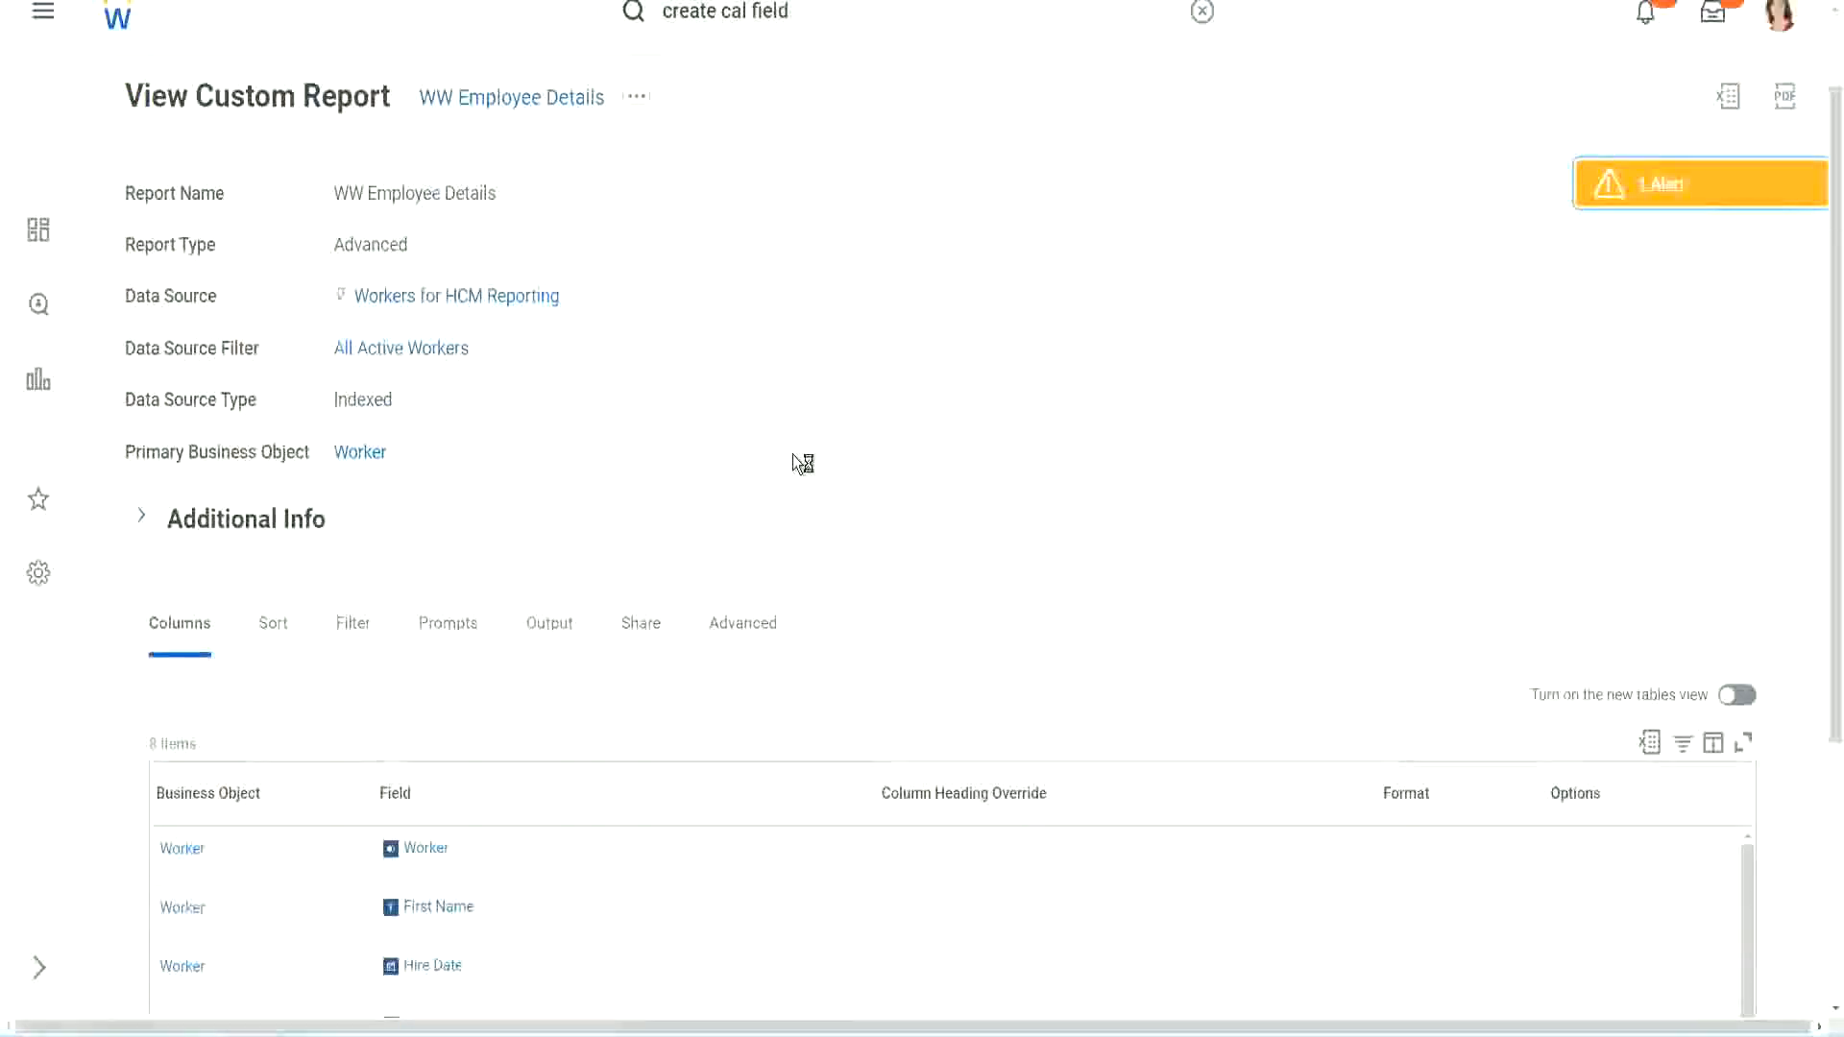
pyautogui.scroll(-4, 792, 453)
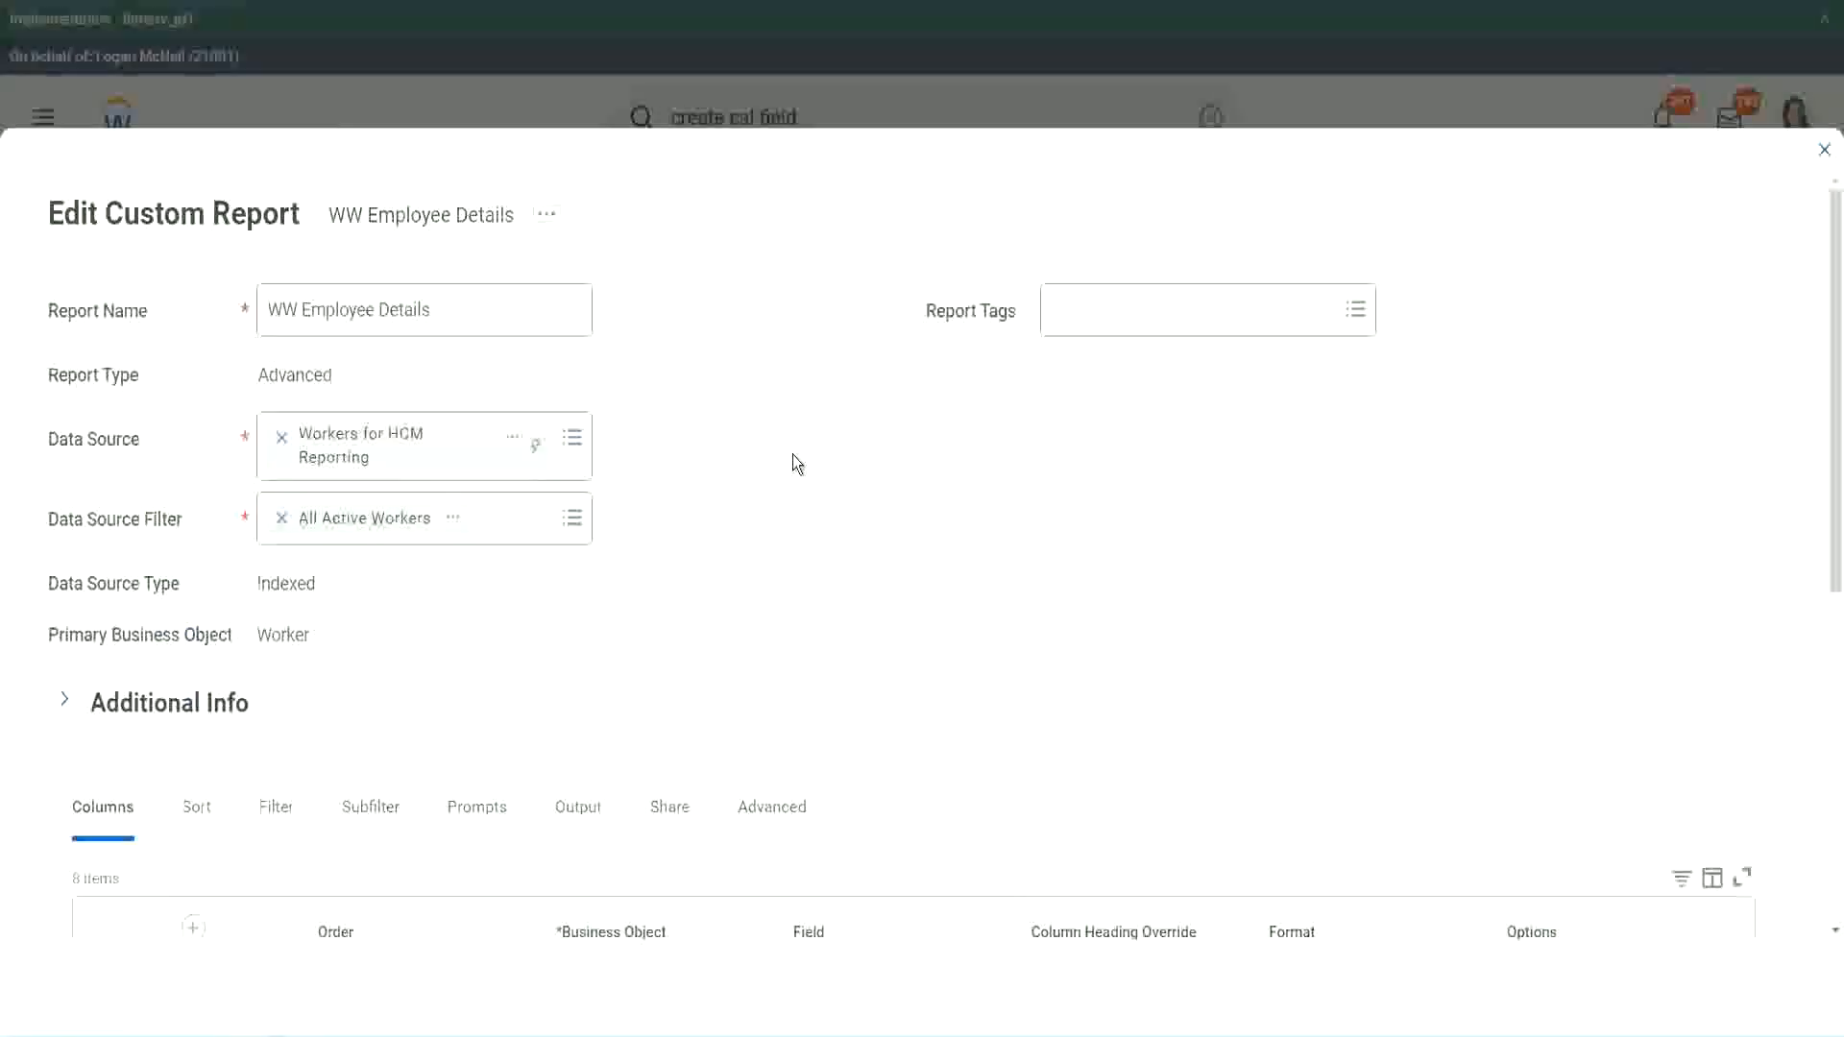
# Add a Worker column row below Experience Bands and copy the field name CF-WW-Eval Exp-Derive Experience Bands from Years of Service.
pyautogui.scroll(-9, 792, 463)
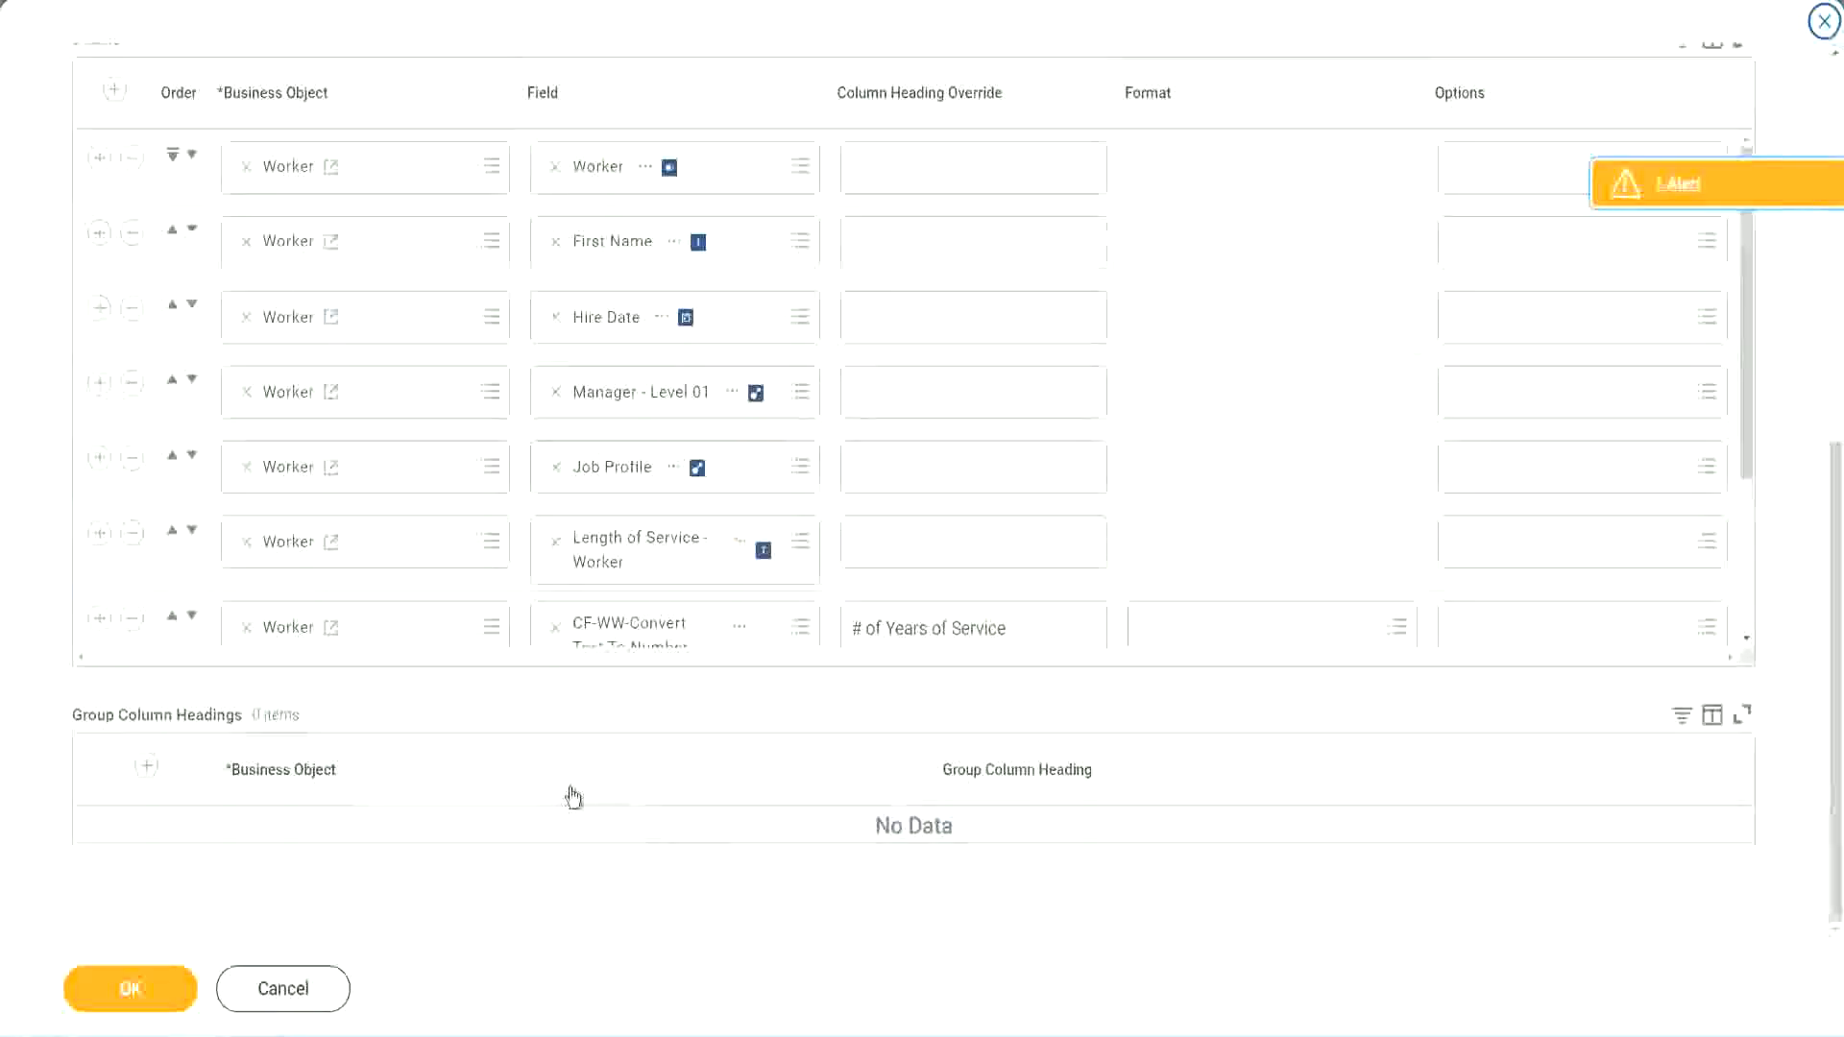
pyautogui.scroll(-3, 337, 527)
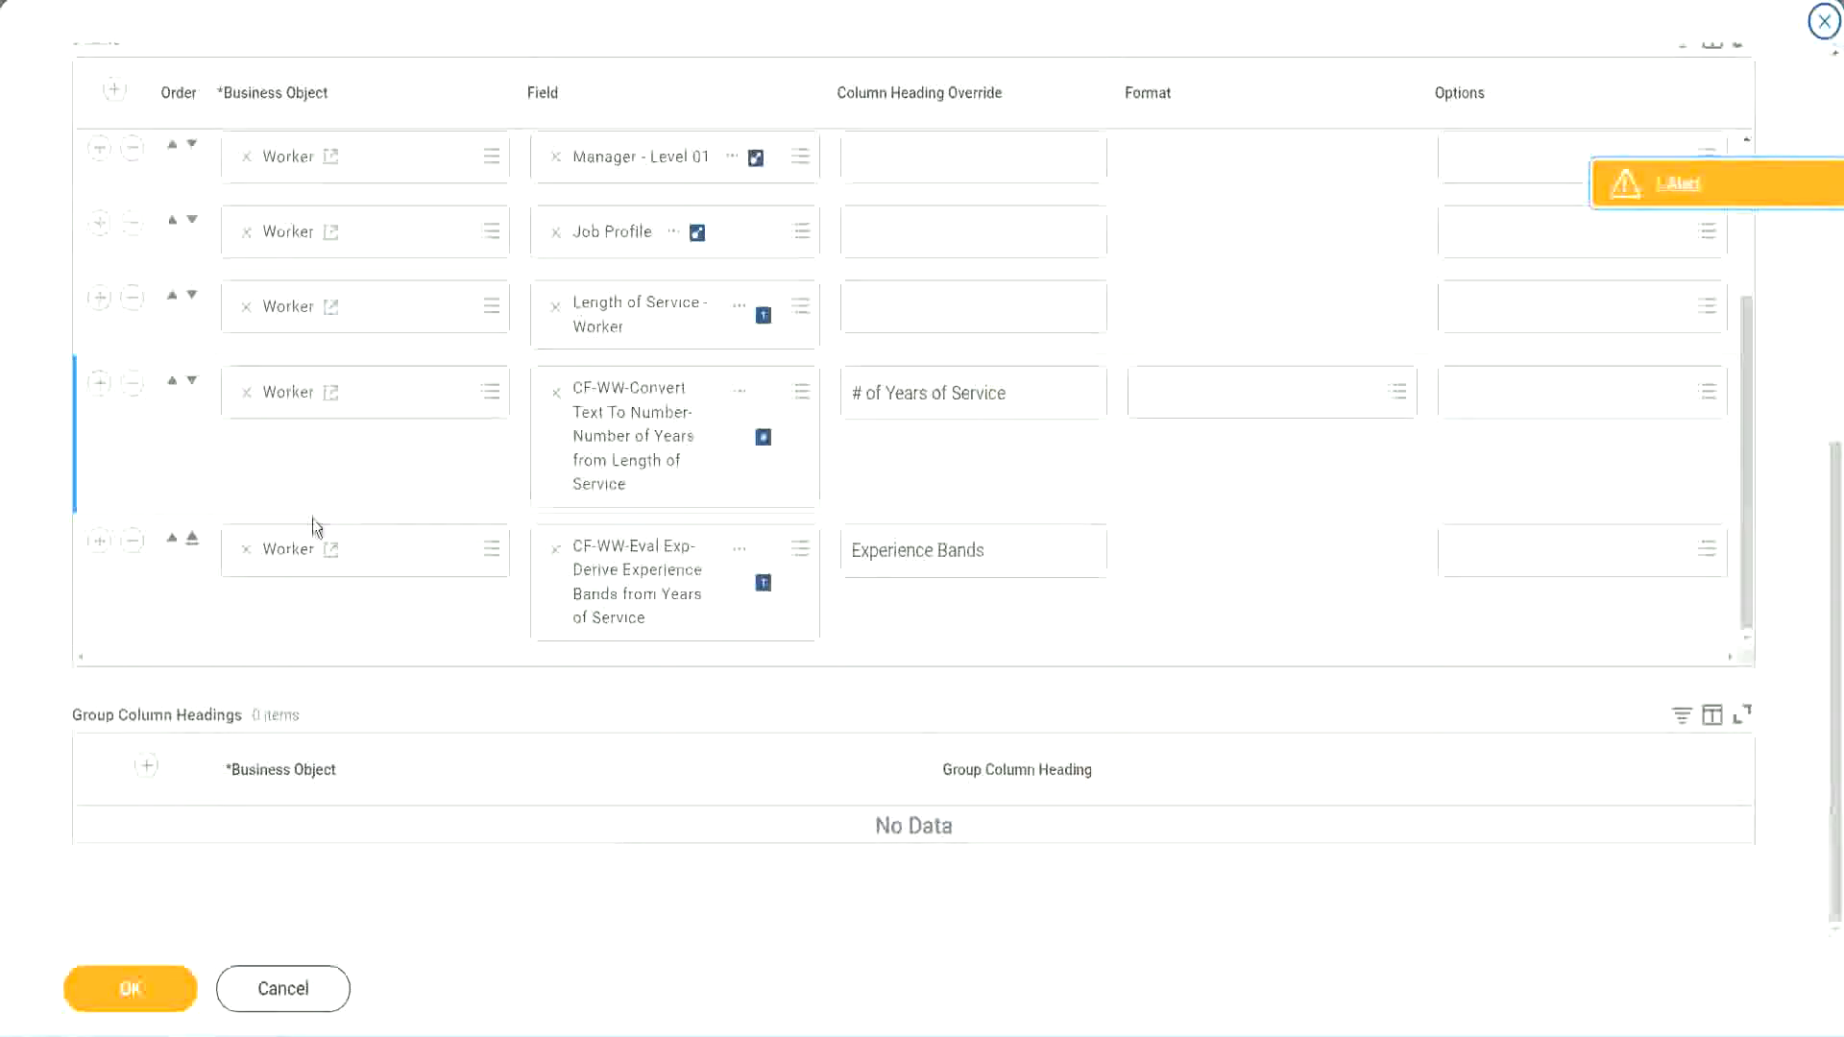
pyautogui.click(100, 542)
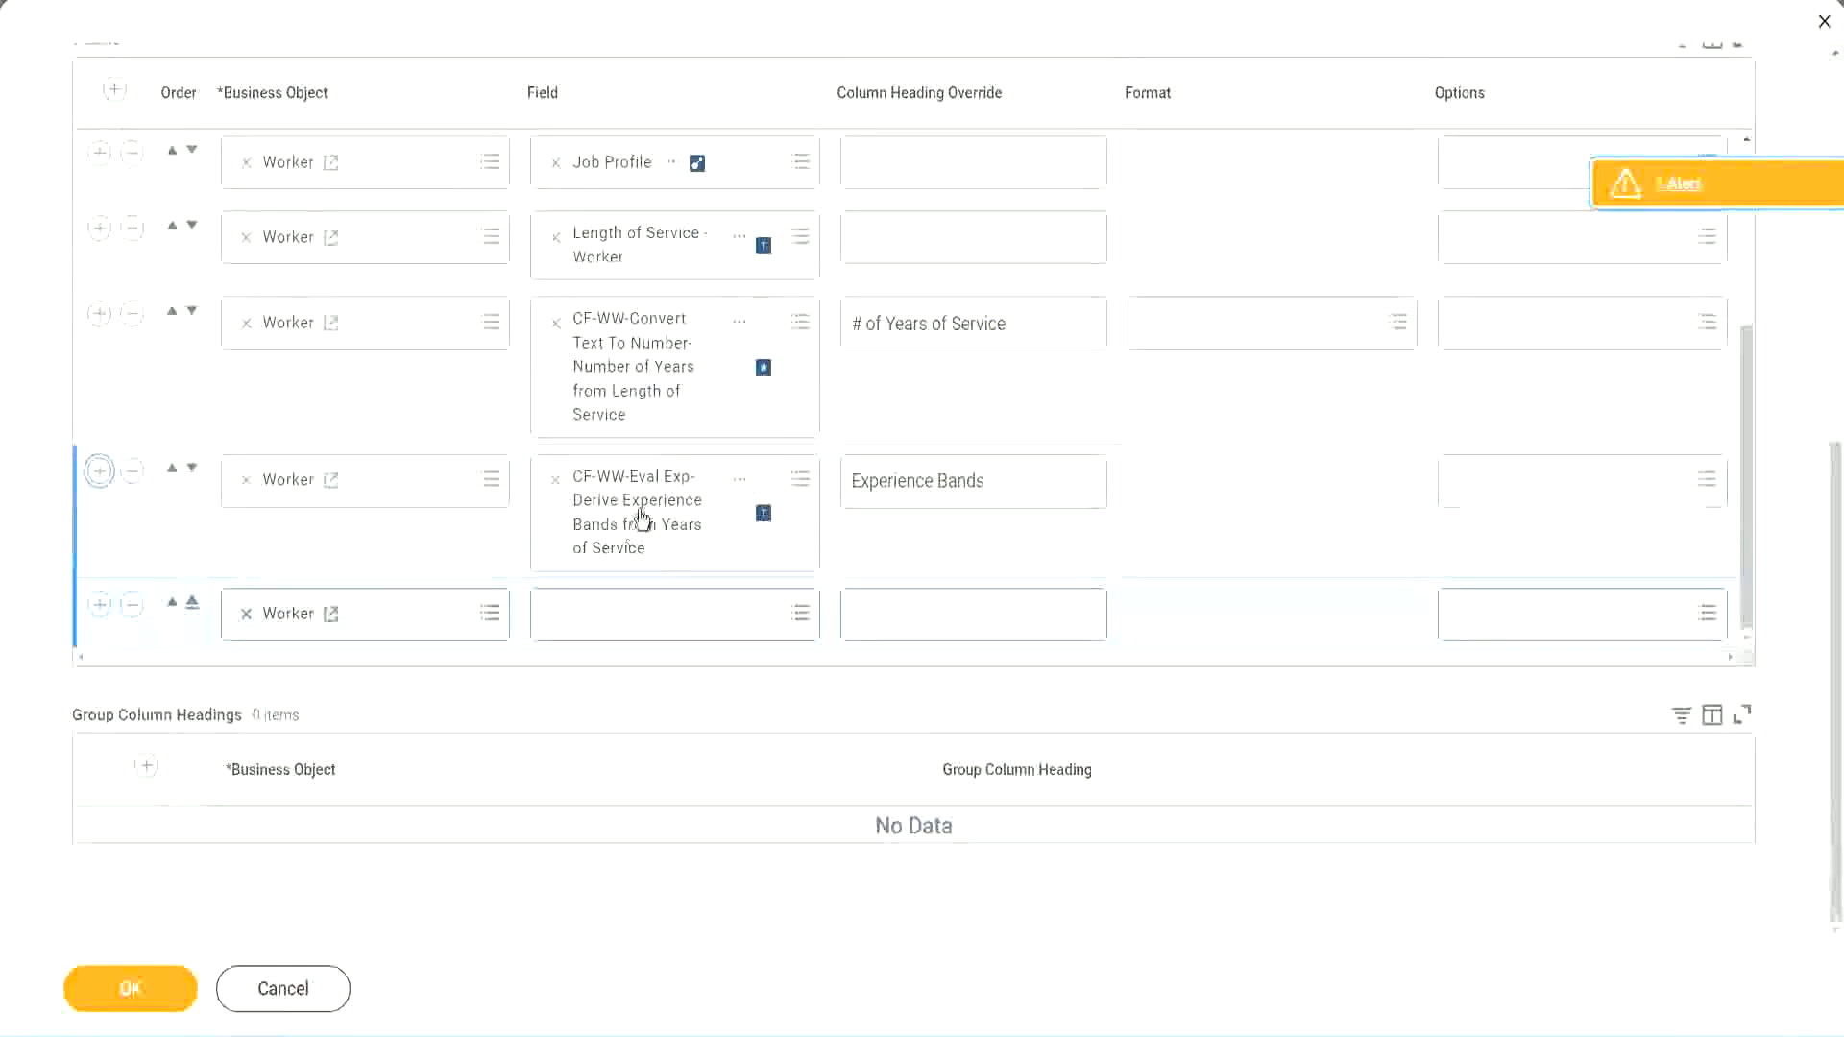
pyautogui.rightClick(638, 520)
pyautogui.click(694, 617)
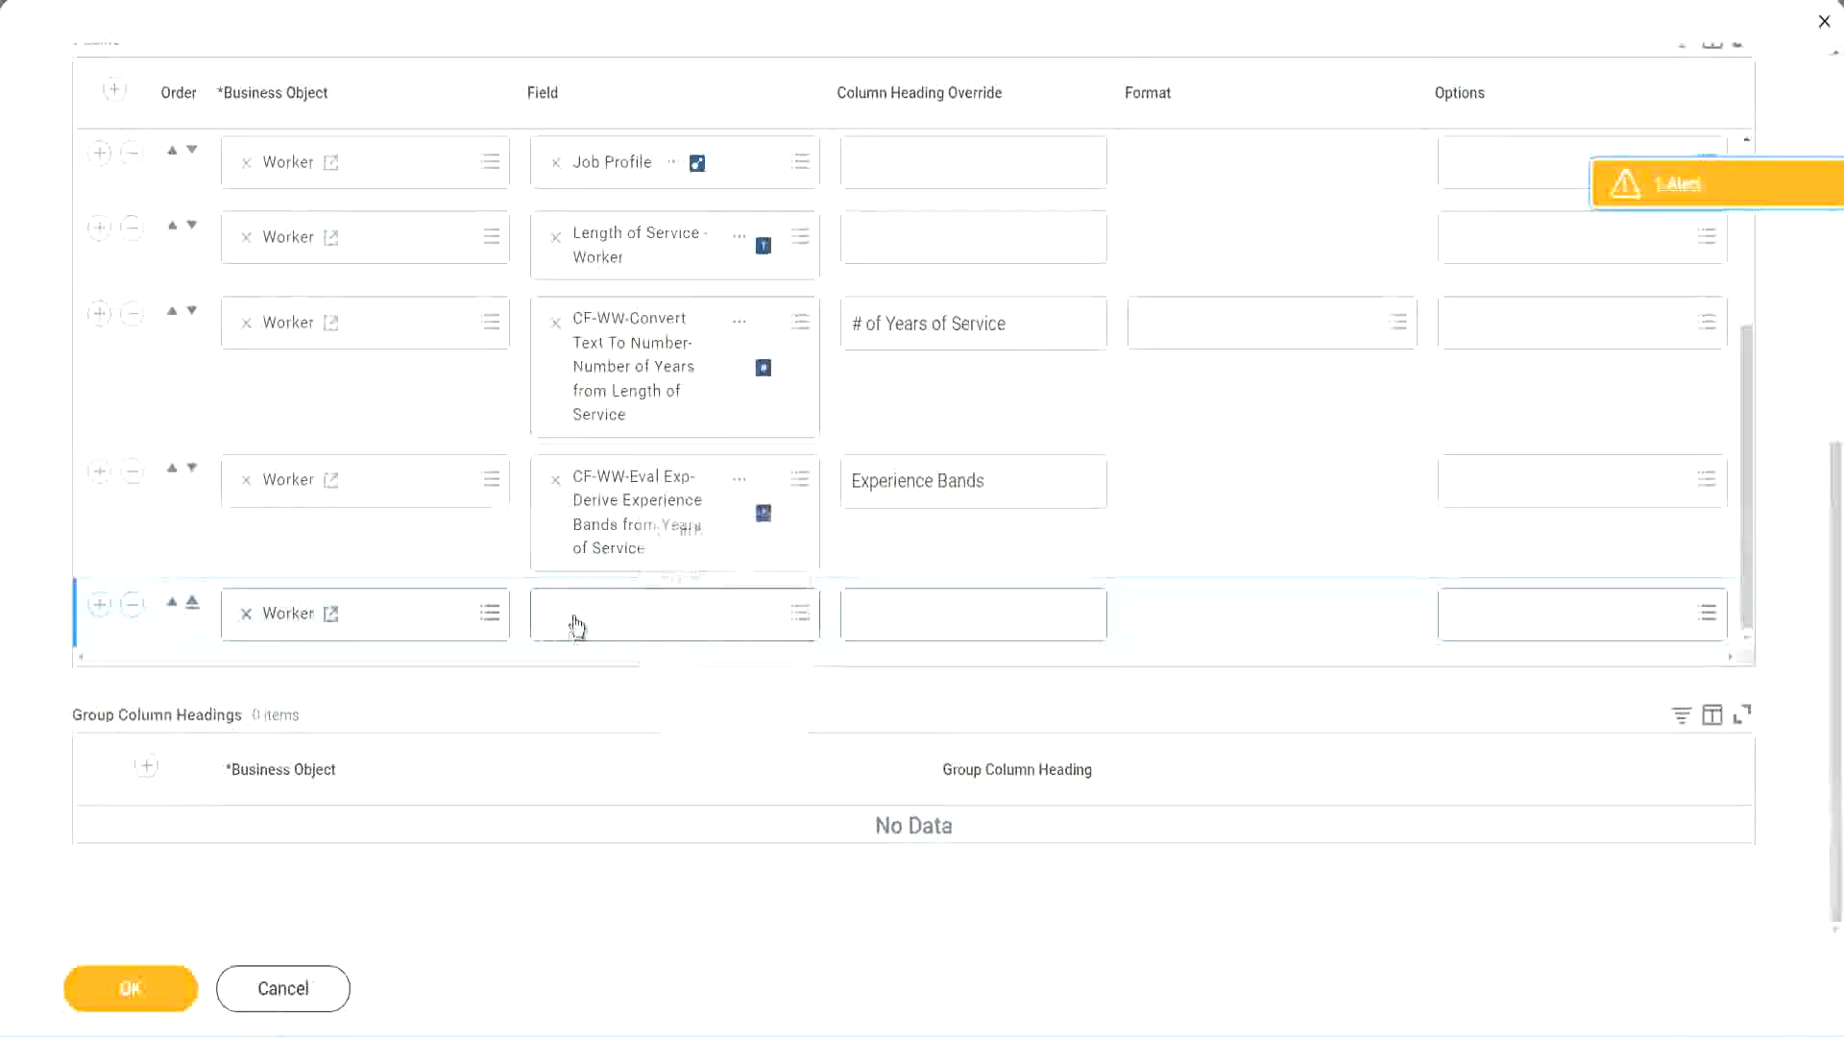
# Search the new Worker row's field for CF-WW-Eval Exp Band and choose CF-WW-Eval Exp Band-Determine Experience Bands from Years of Service.
pyautogui.click(683, 626)
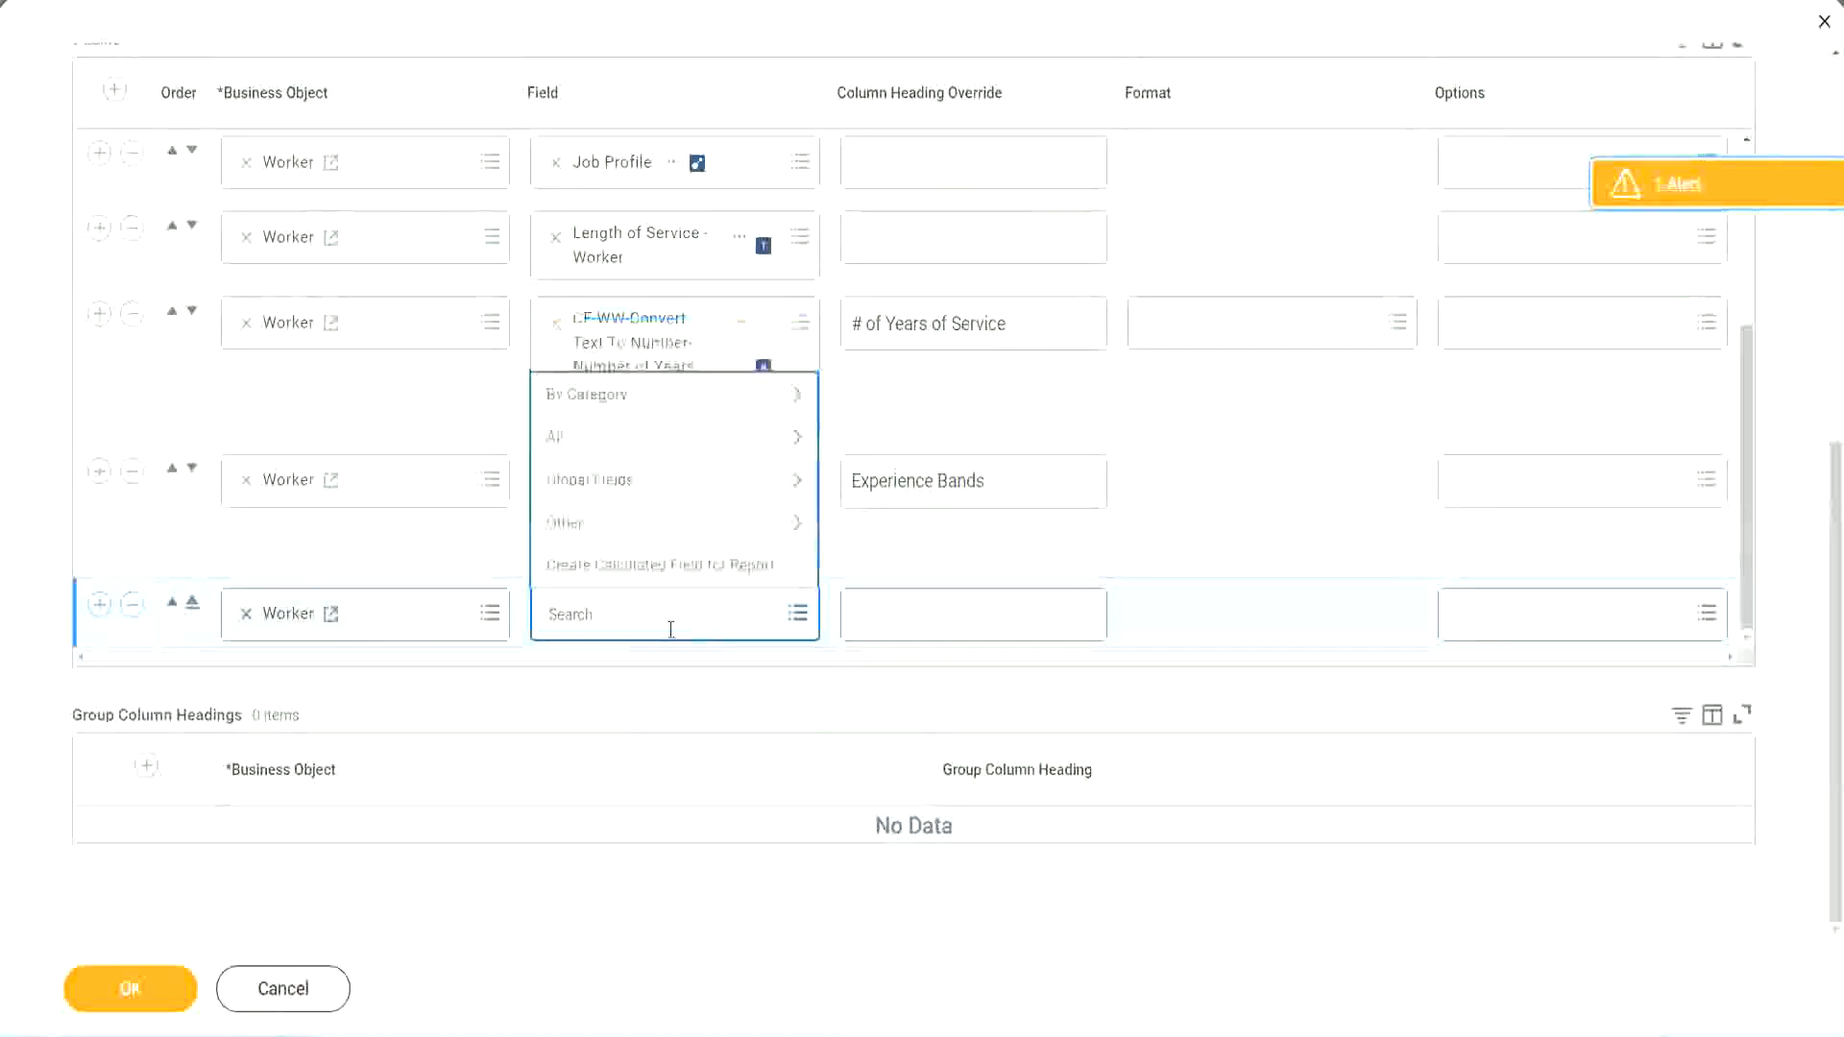
pyautogui.hotkey('ctrl', 'v')
pyautogui.moveTo(674, 611); pyautogui.dragTo(474, 609)
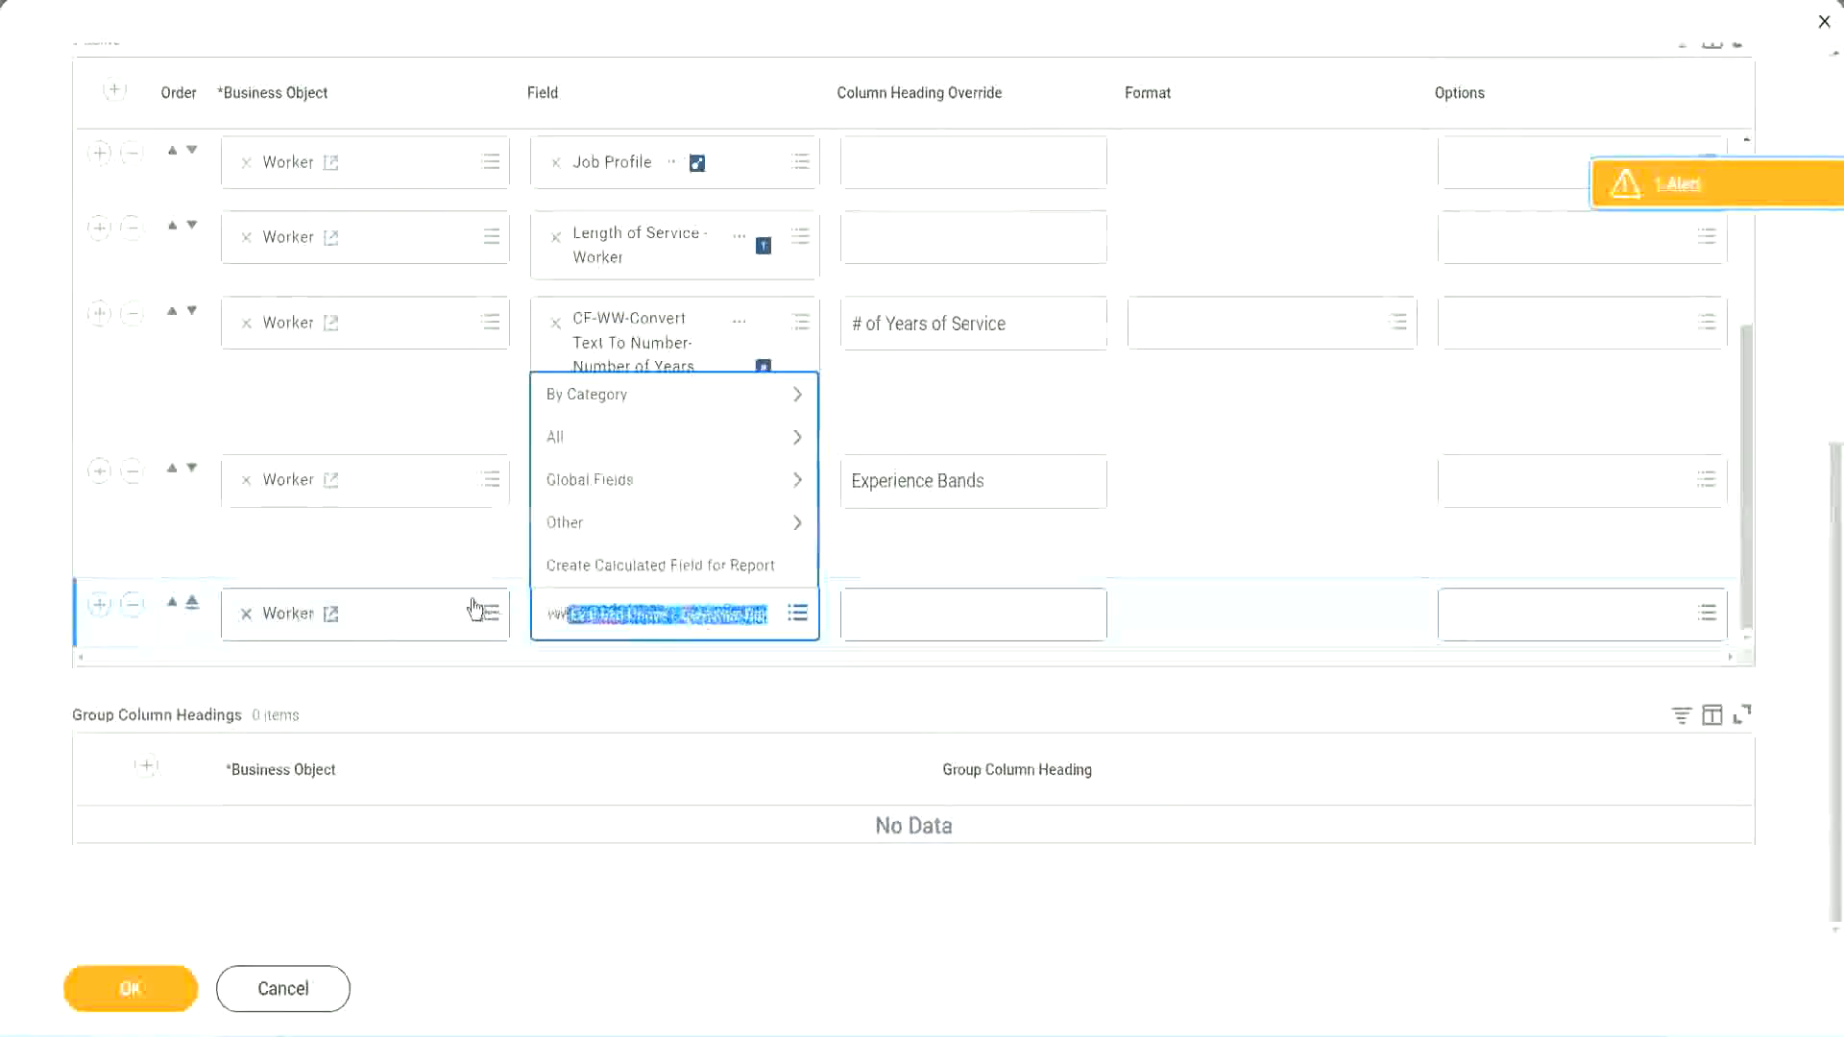
pyautogui.click(653, 616)
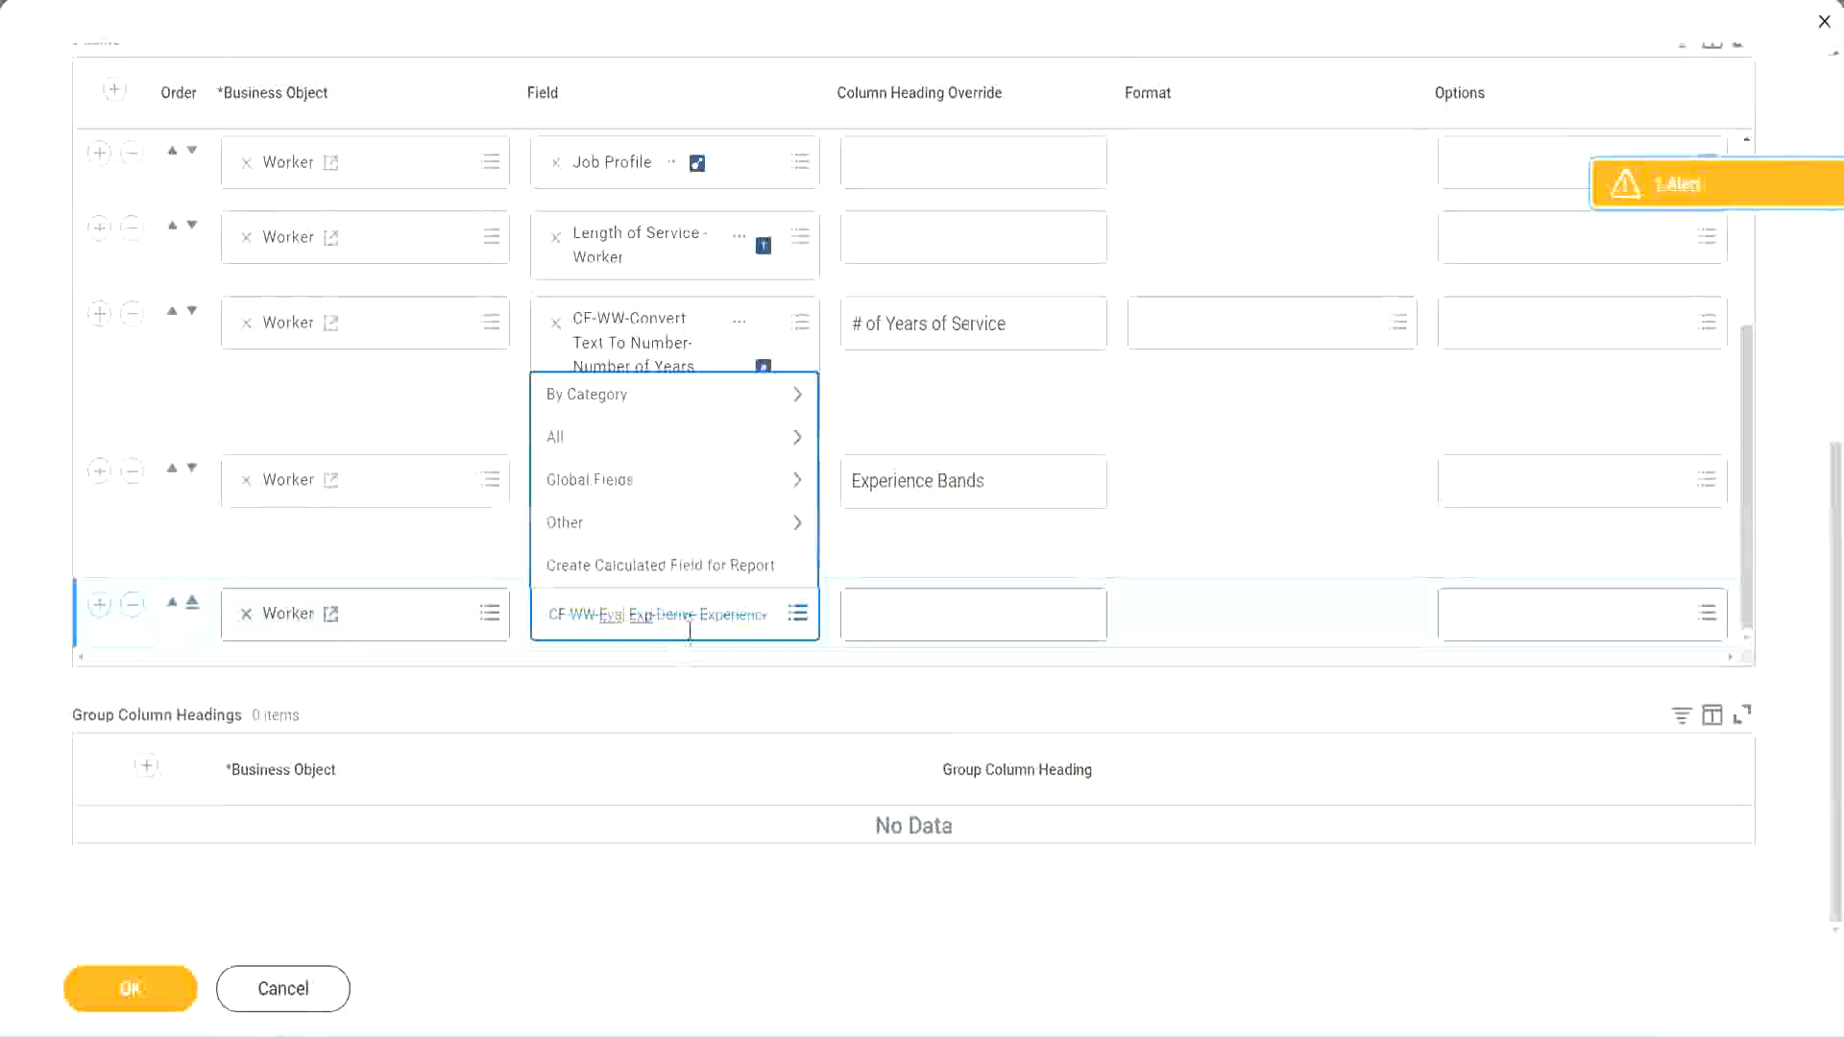
pyautogui.write('Band')
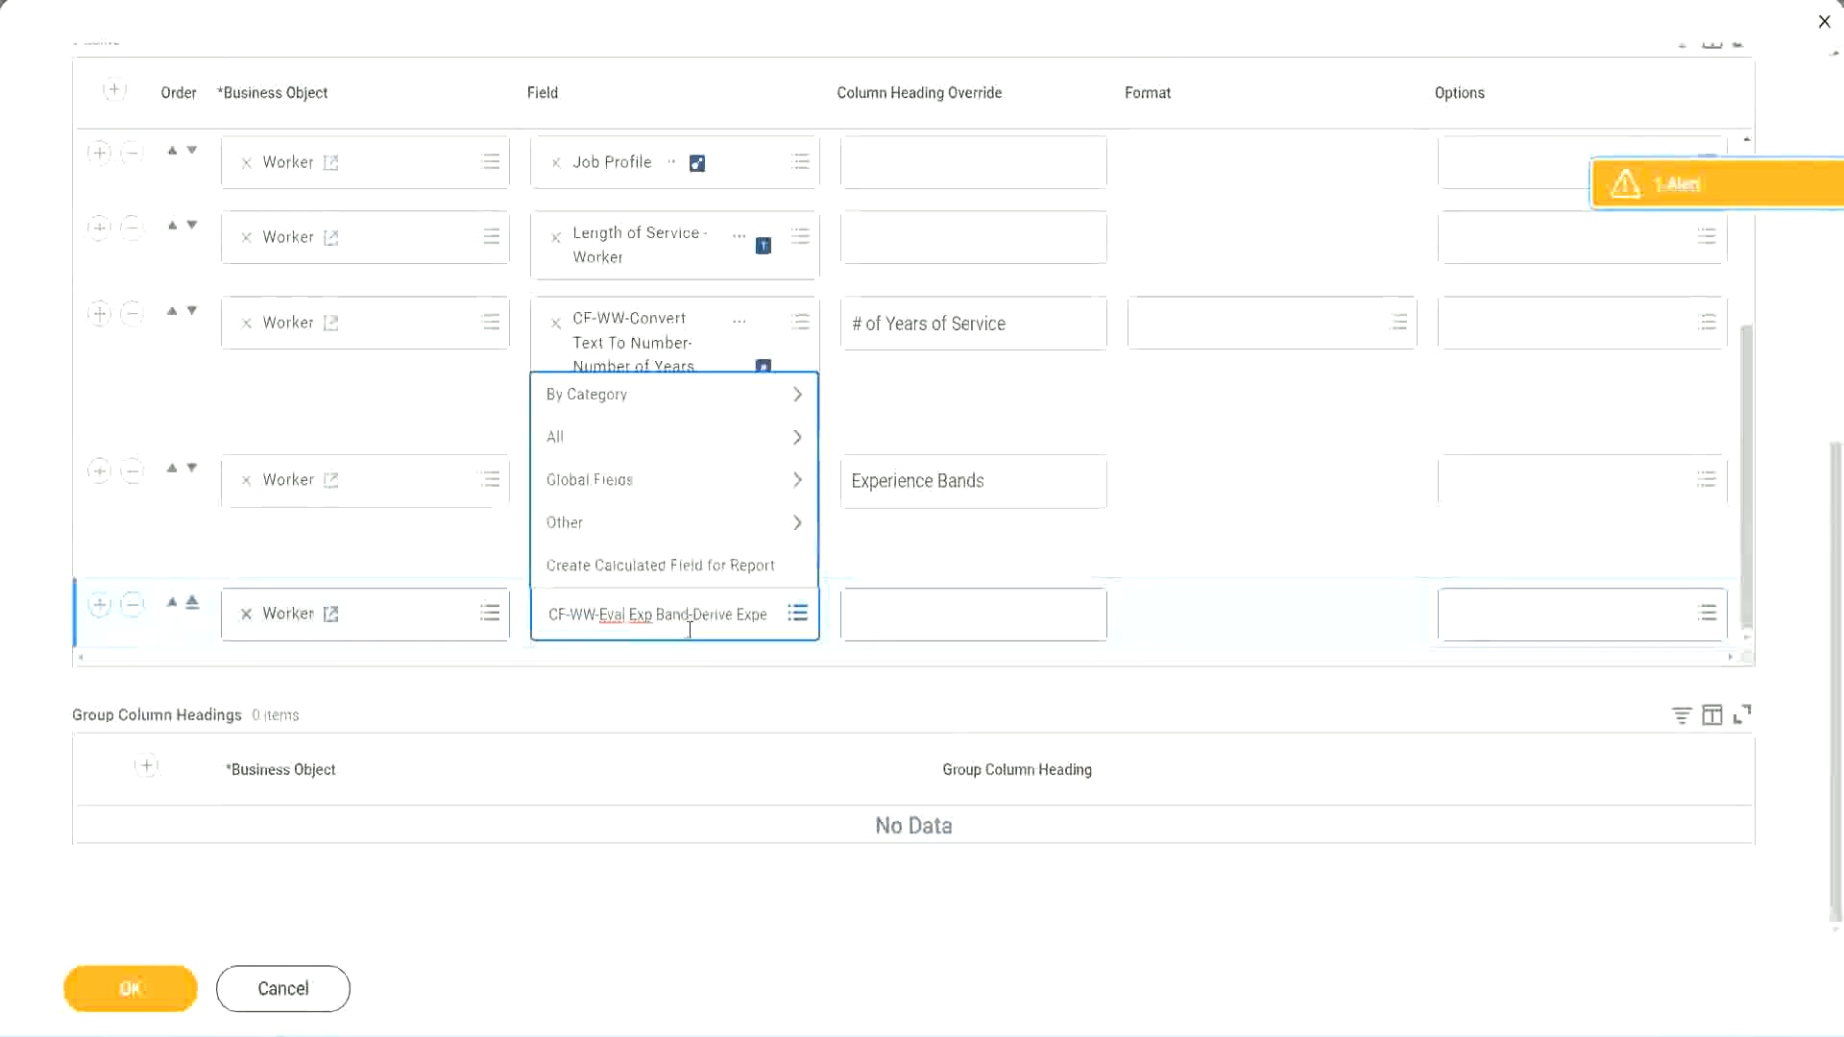
pyautogui.press('Delete')
pyautogui.press('Delete')
pyautogui.press('Delete')
pyautogui.press('Delete')
pyautogui.press('Delete')
pyautogui.press('Delete')
pyautogui.press('Delete')
pyautogui.press('Delete')
pyautogui.press('Delete')
pyautogui.press('Delete')
pyautogui.press('Delete')
pyautogui.press('Delete')
pyautogui.press('Delete')
pyautogui.press('Delete')
pyautogui.press('Delete')
pyautogui.press('Delete')
pyautogui.press('Delete')
pyautogui.press('Delete')
pyautogui.press('Delete')
pyautogui.press('Delete')
pyautogui.press('Delete')
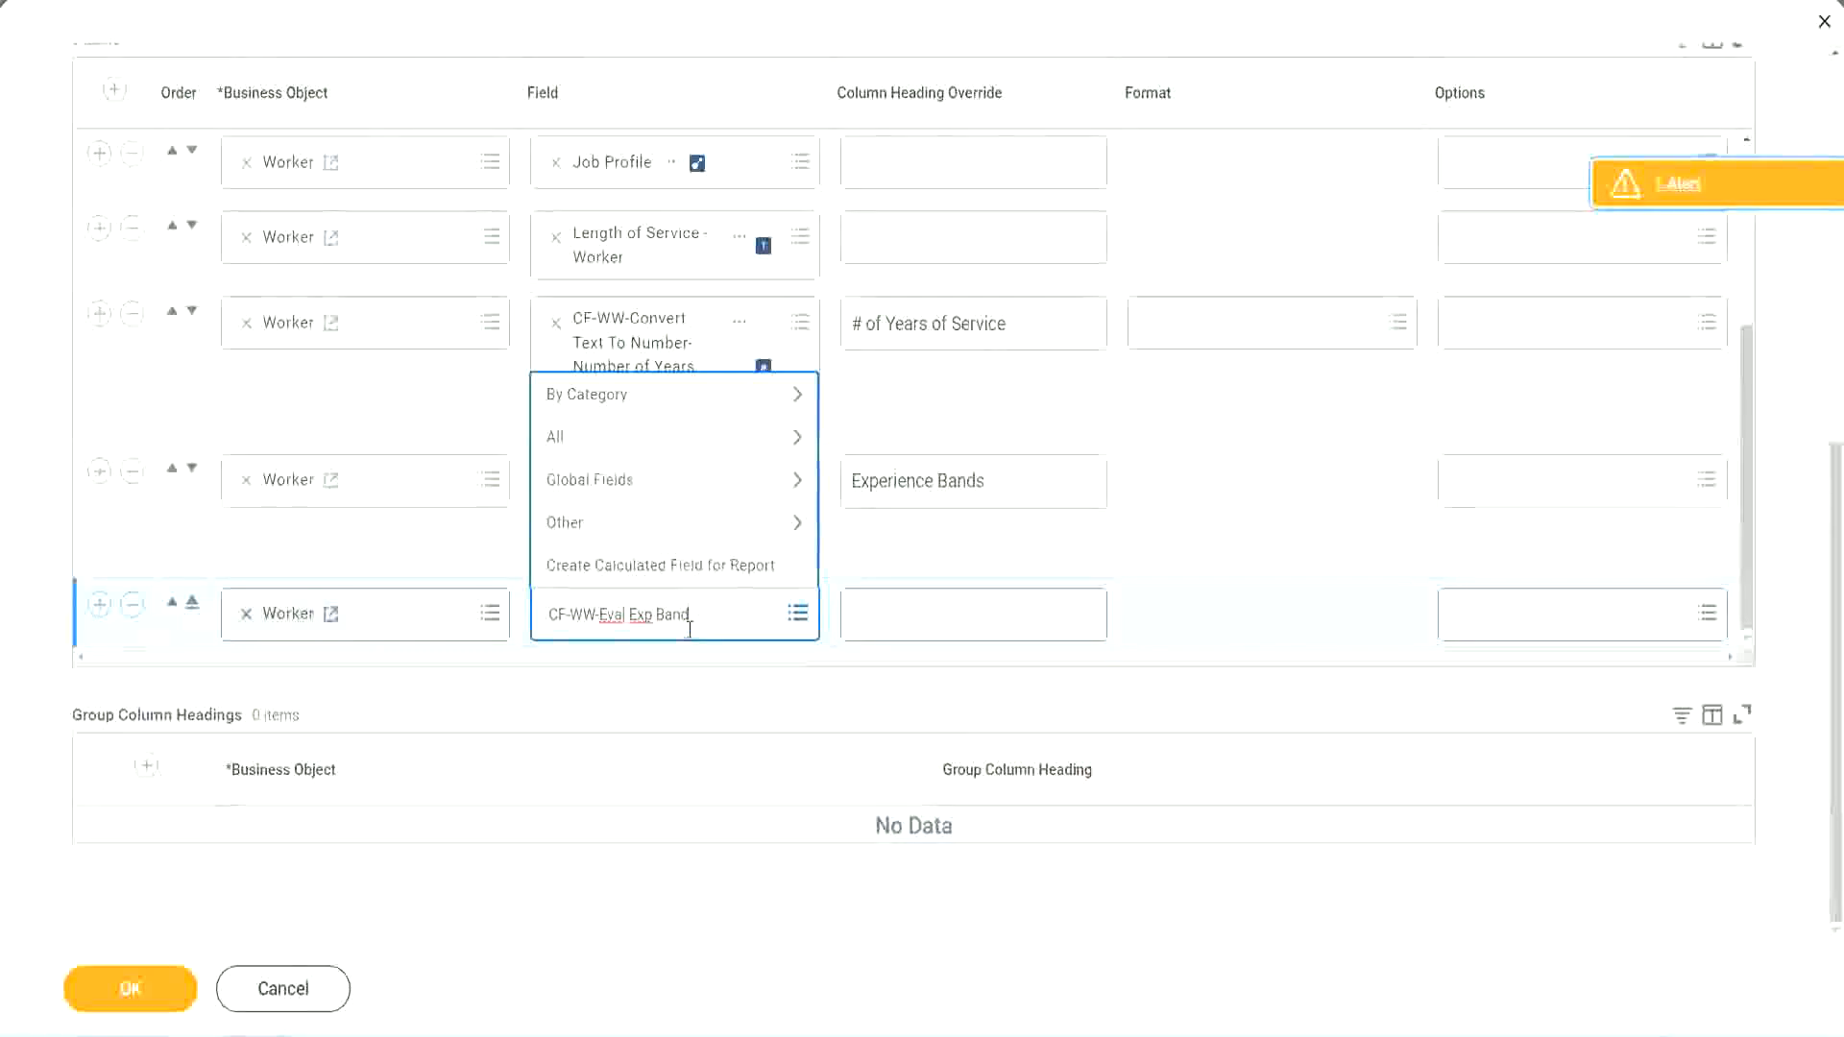
pyautogui.press('Return')
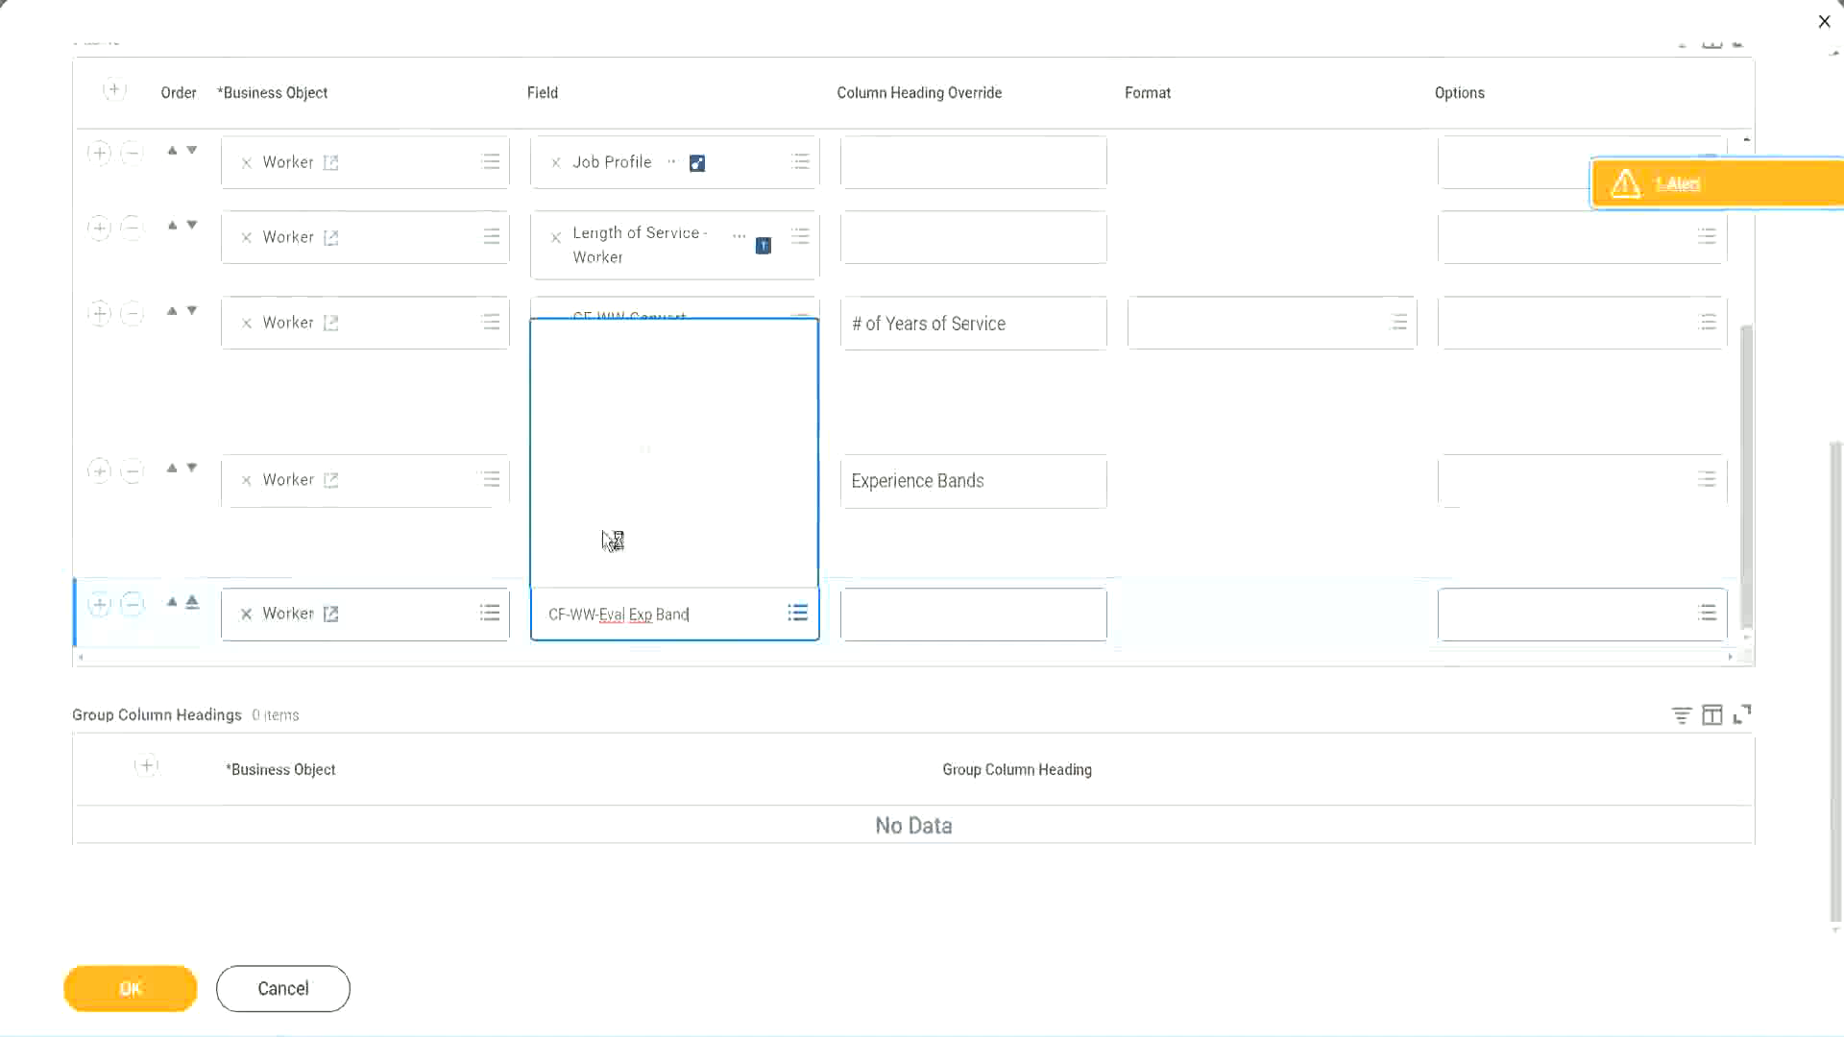
pyautogui.click(672, 457)
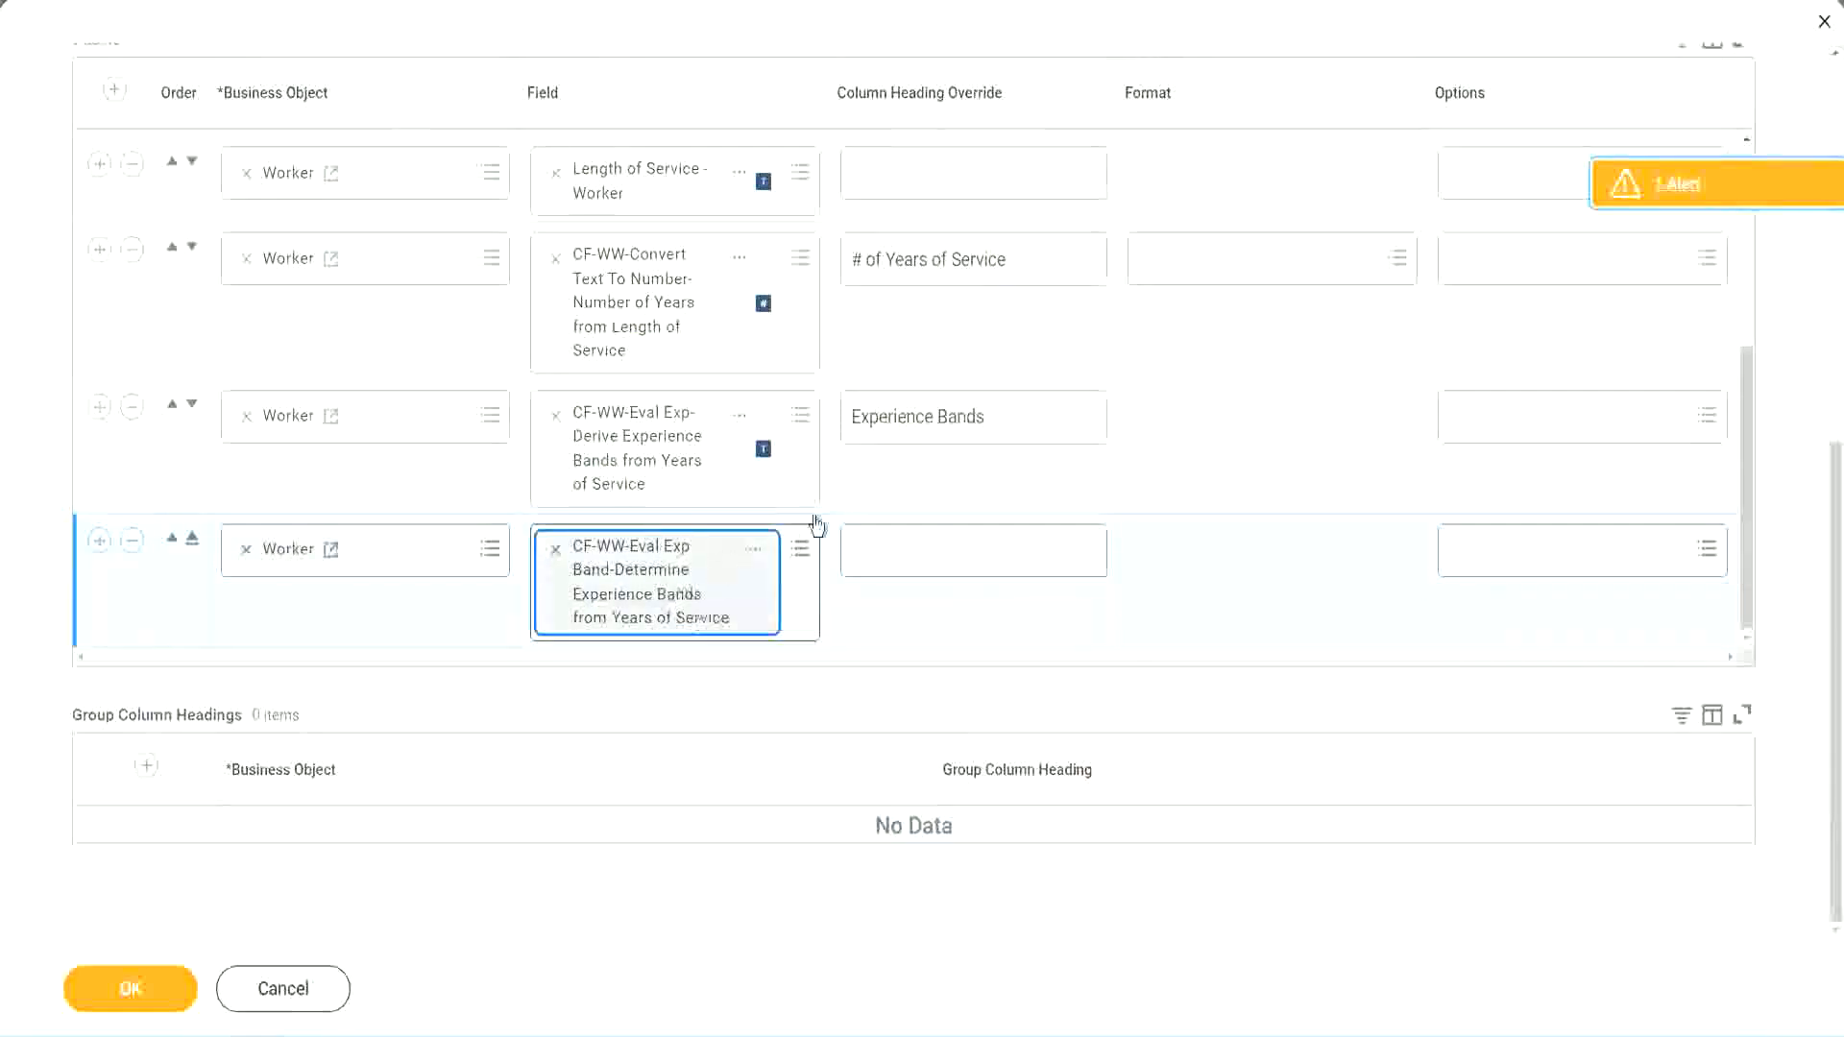
# Set the new row's column heading override to Experience Bands (Eval Exp Bands), reusing the heading copied from the row above.
pyautogui.tripleClick(1013, 419)
pyautogui.hotkey('ctrl', 'c')
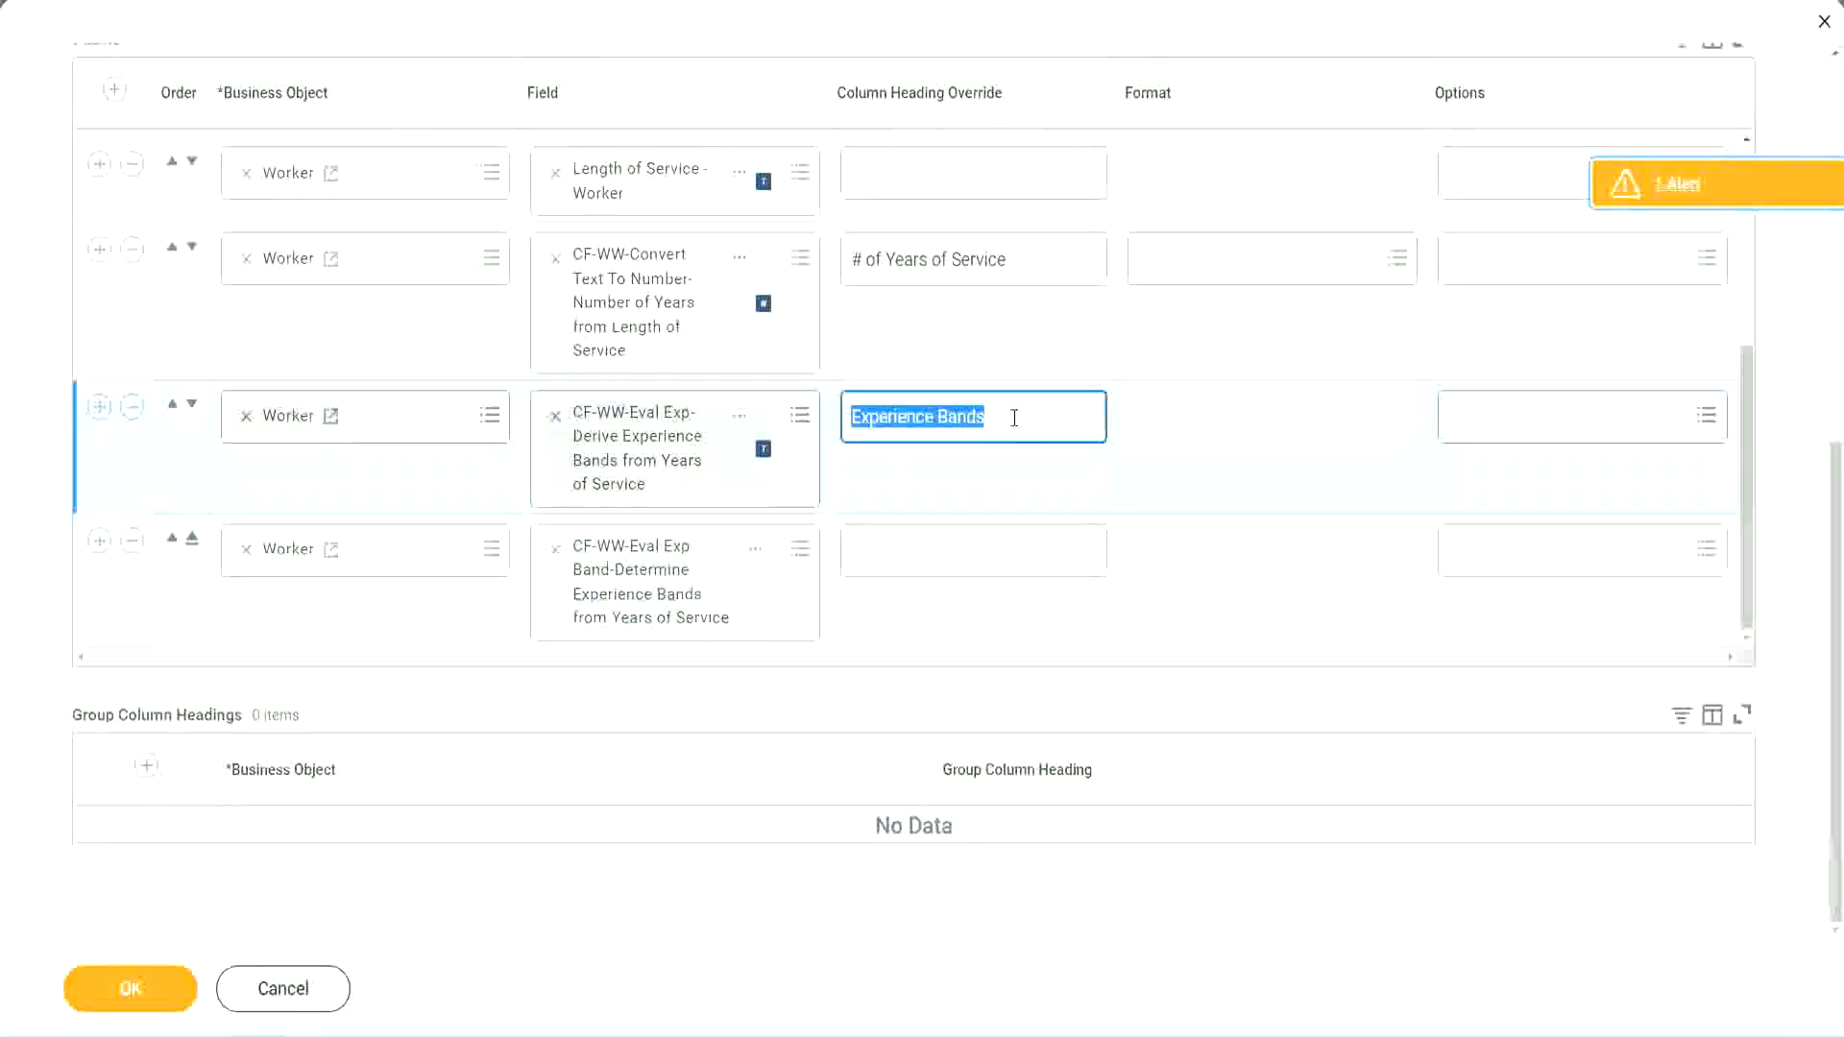
pyautogui.click(895, 548)
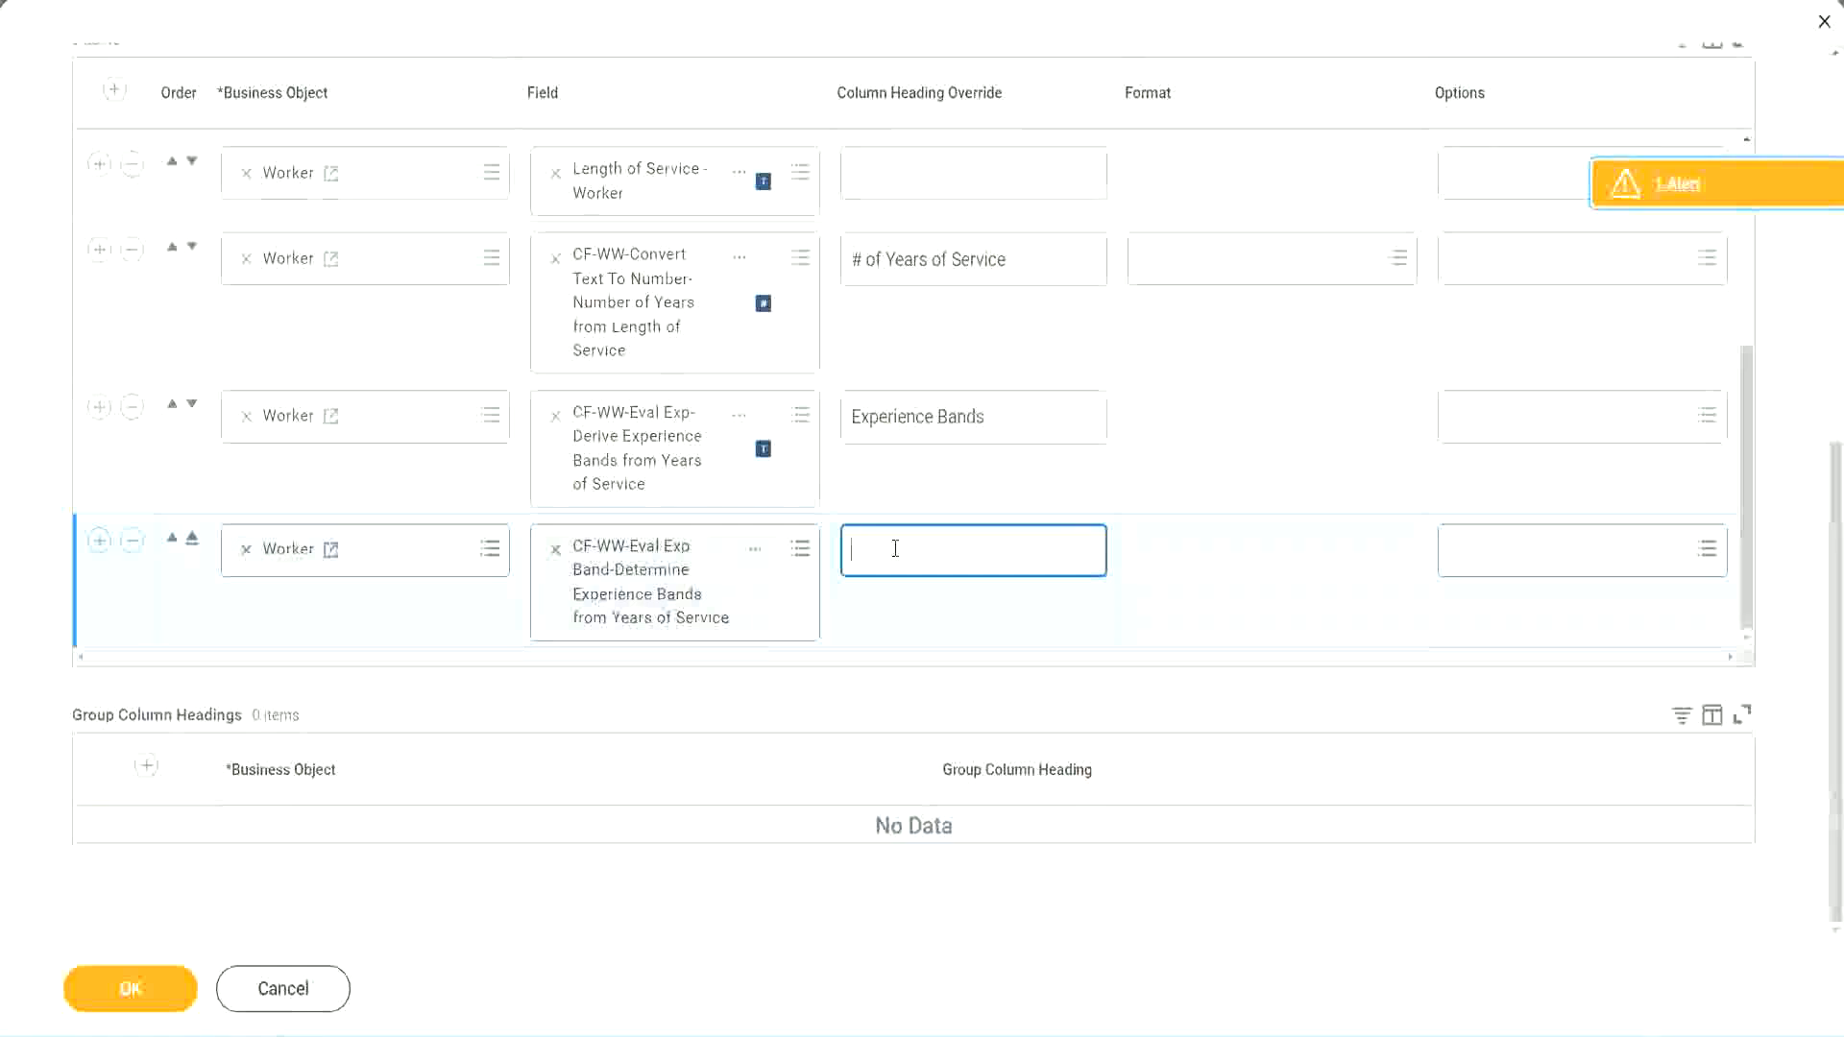
pyautogui.hotkey('ctrl', 'v')
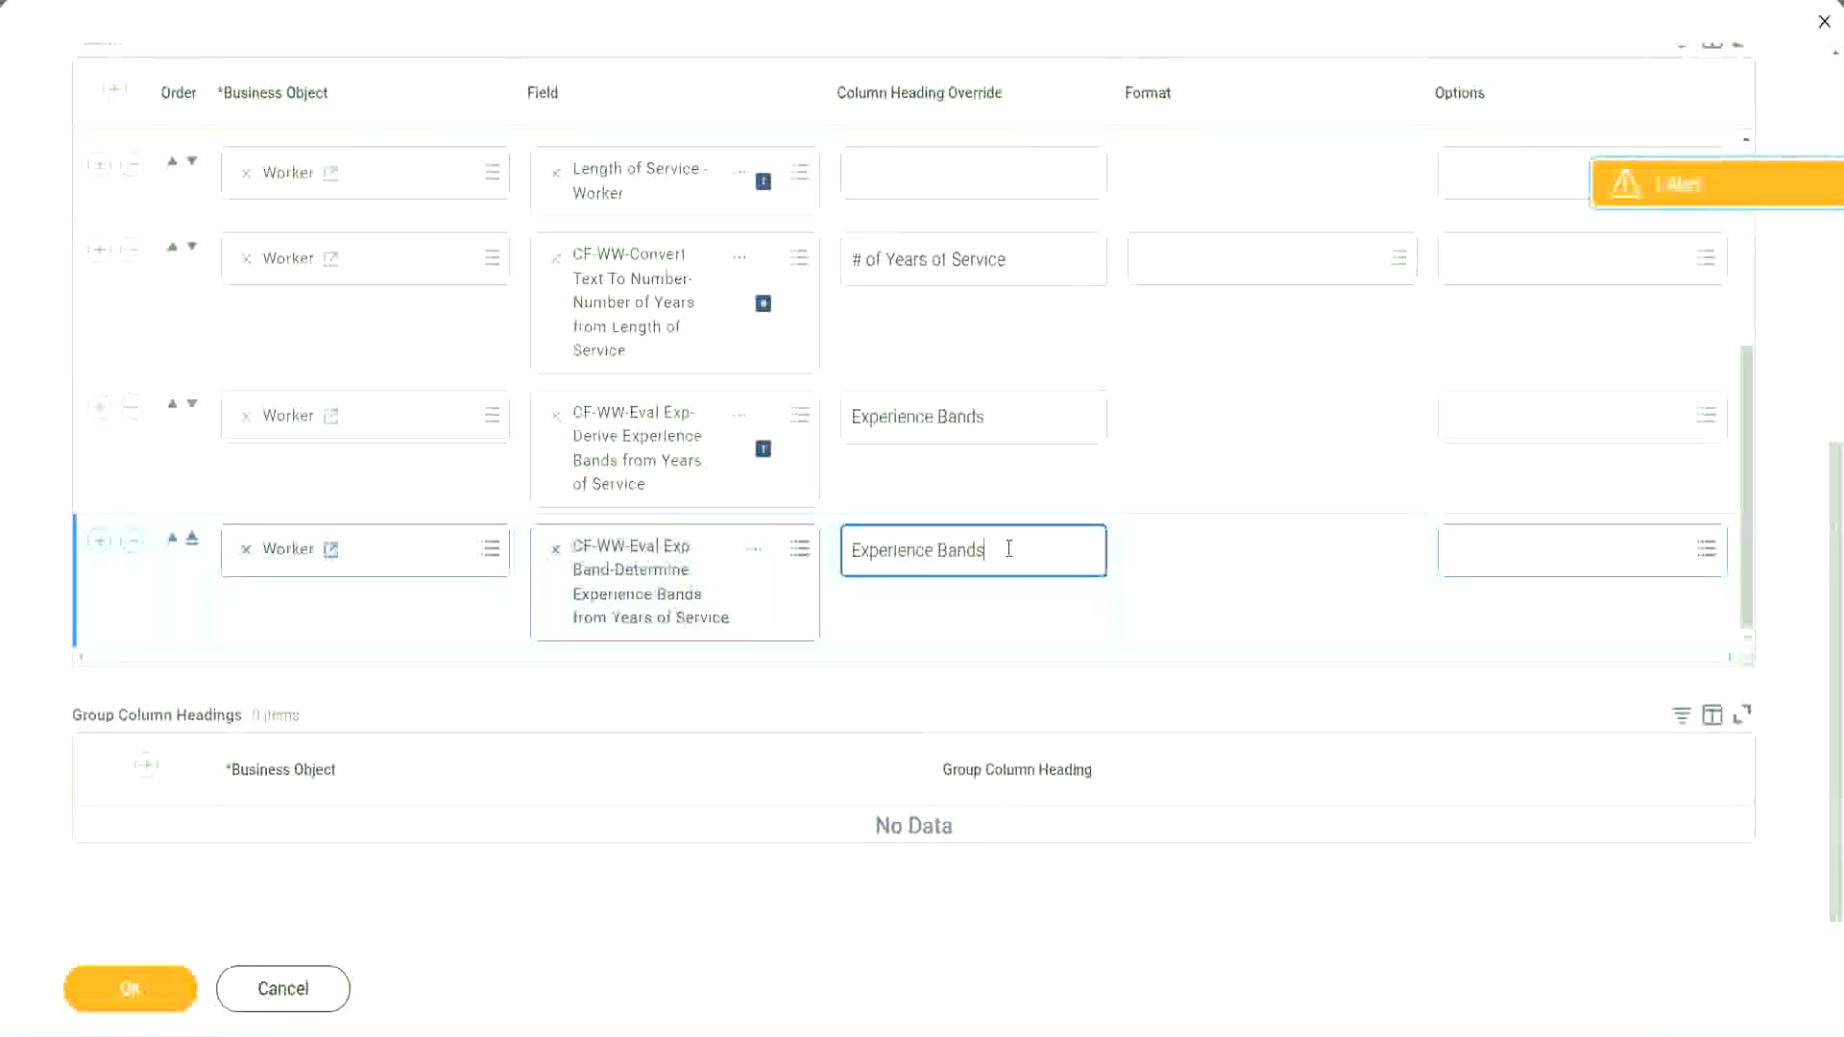
pyautogui.write('(')
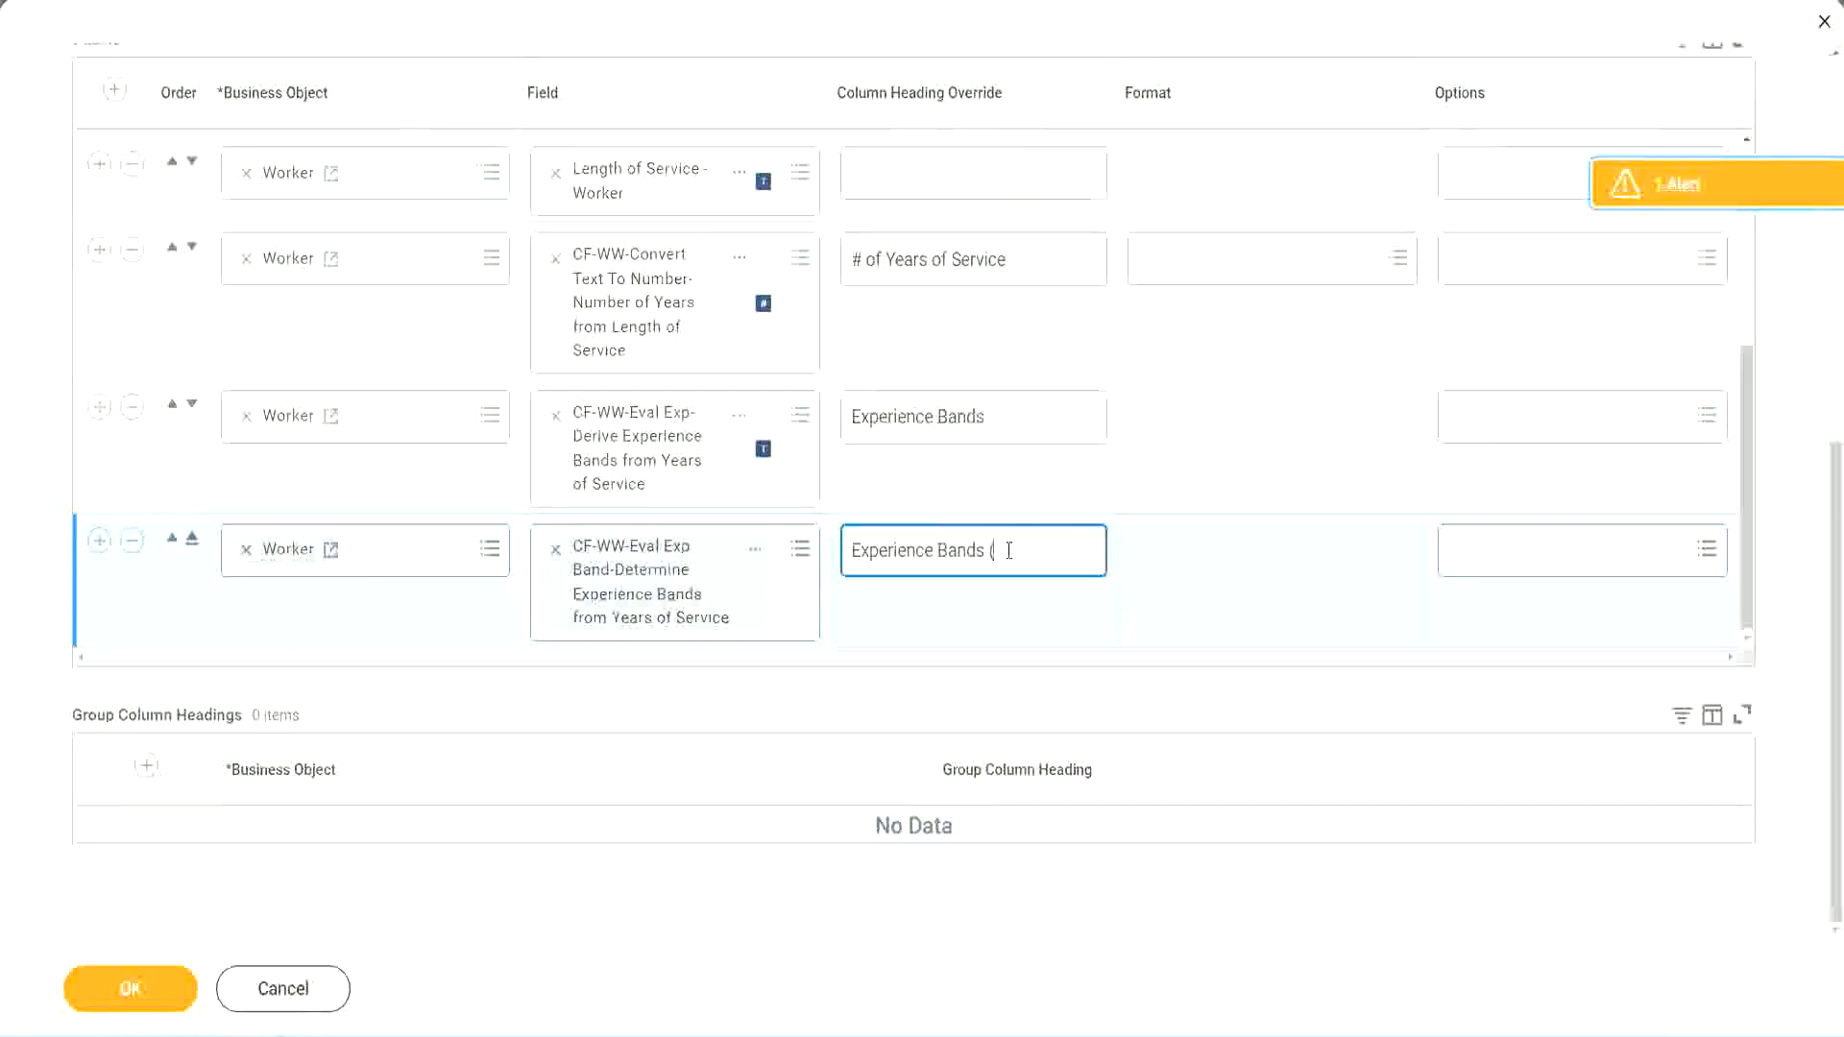
pyautogui.write('Eval Exp Bands)')
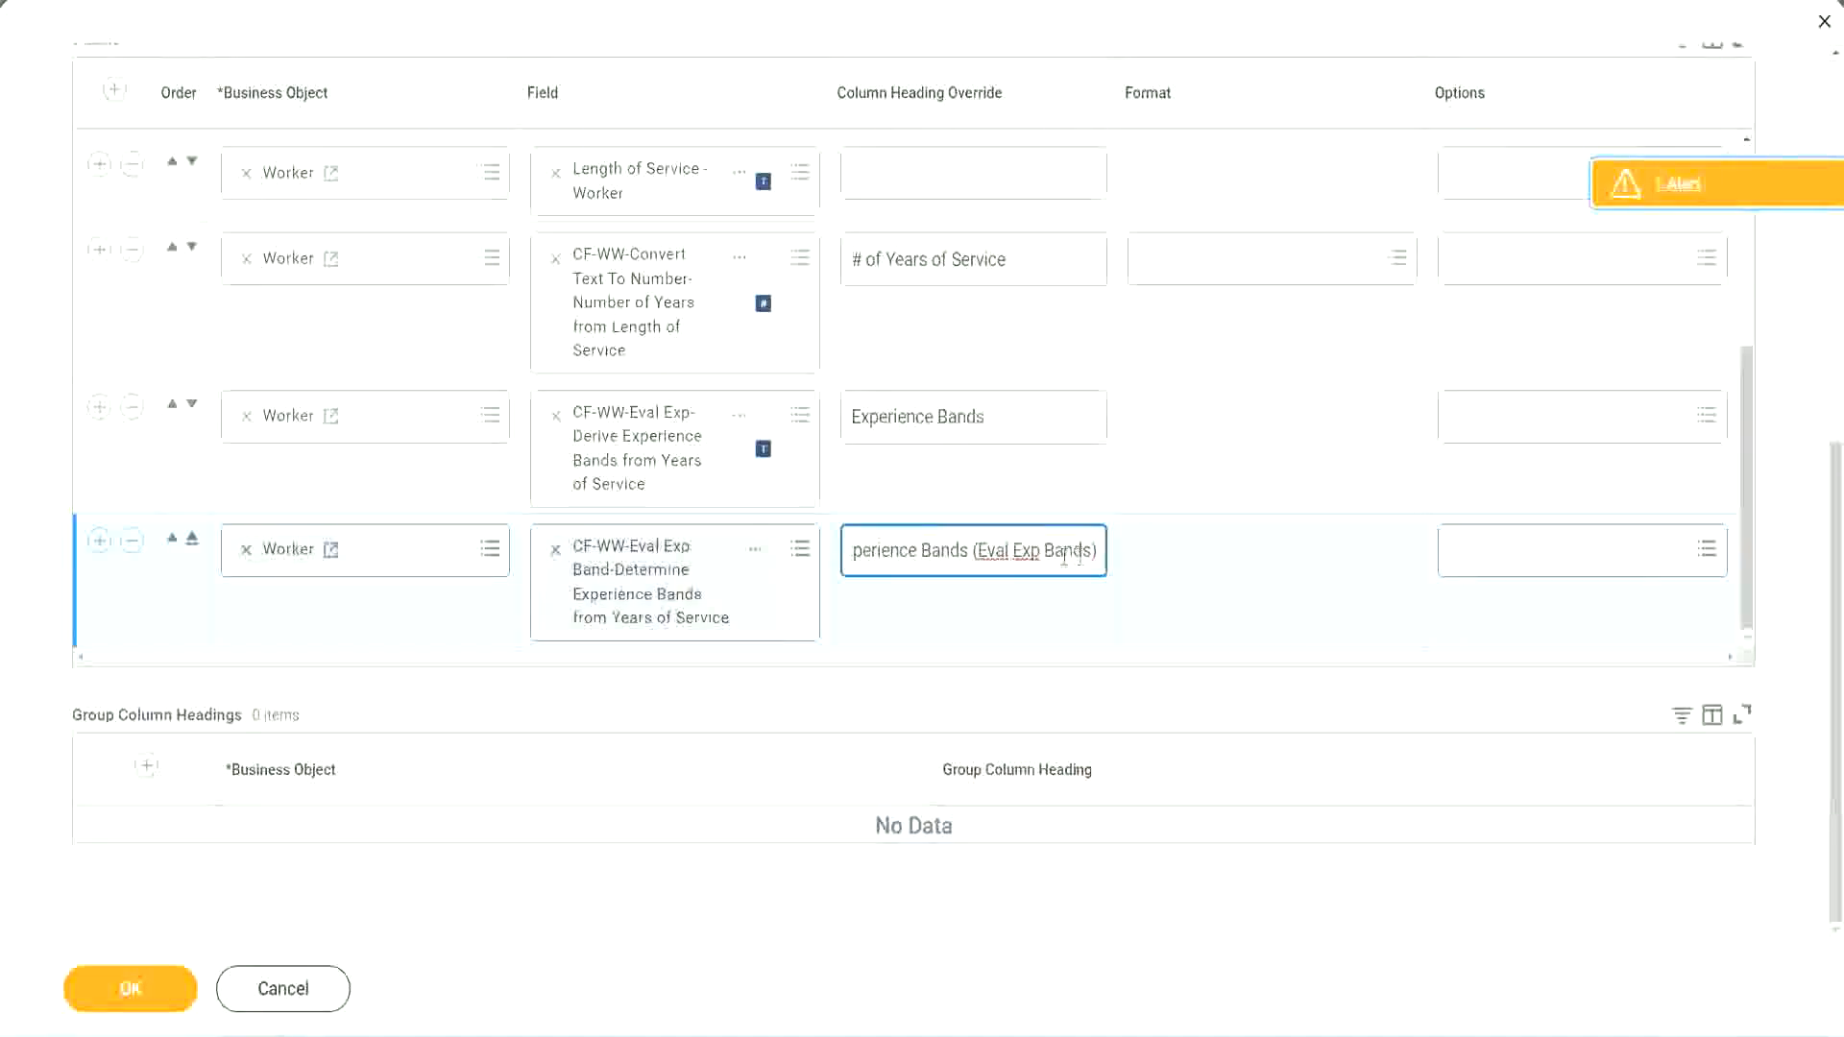
pyautogui.doubleClick(1027, 550)
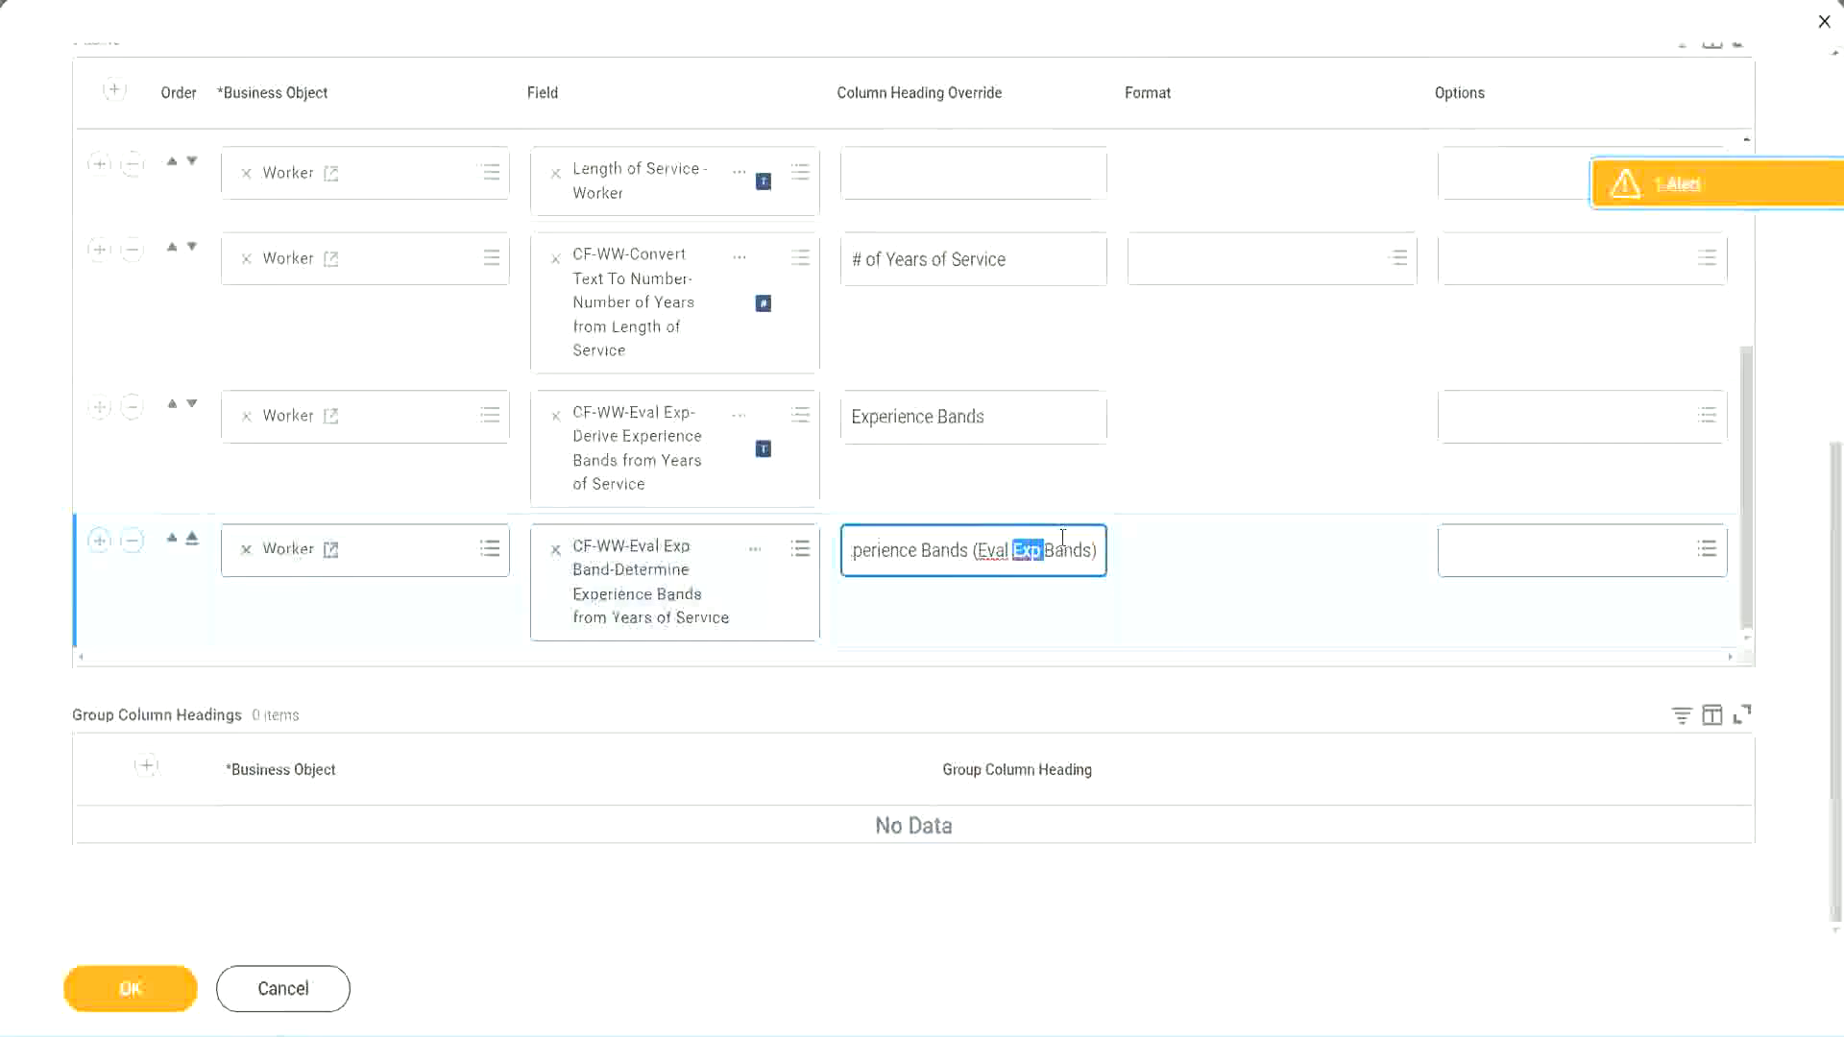
pyautogui.click(1063, 544)
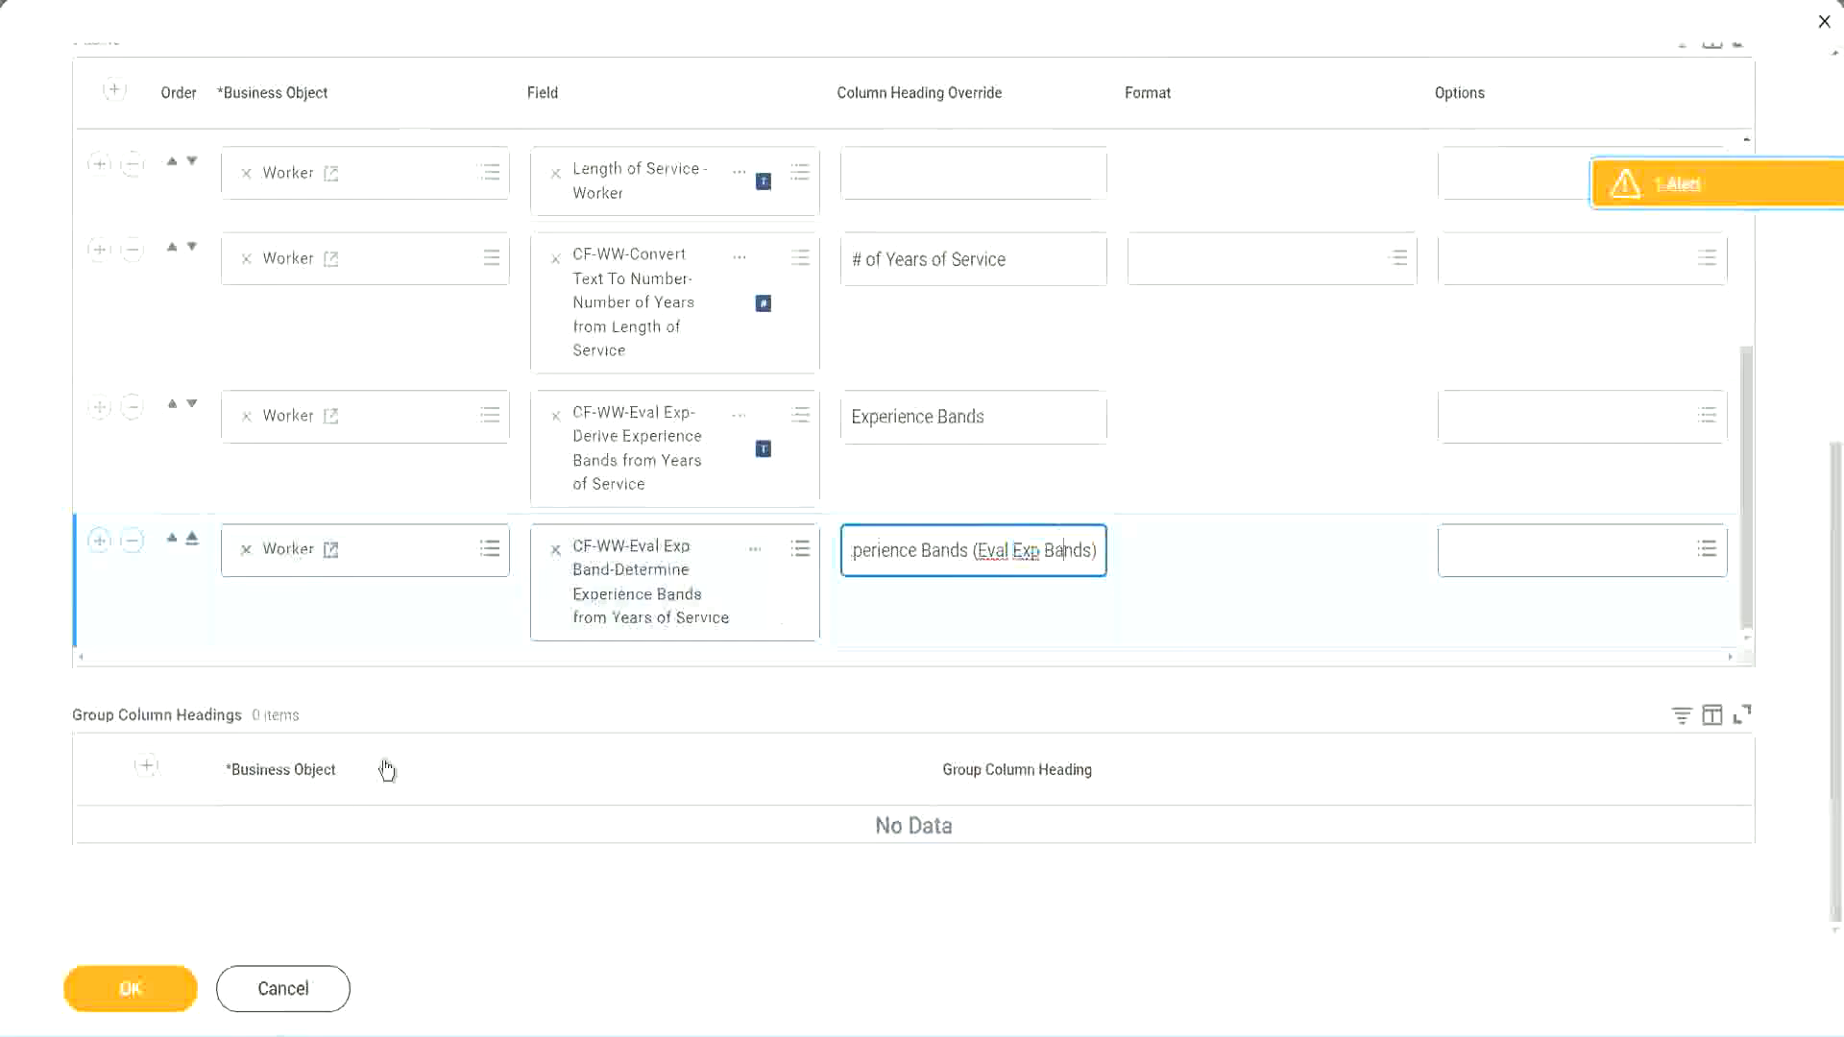
# Save the WW Employee Details report definition and run the report.
pyautogui.click(134, 991)
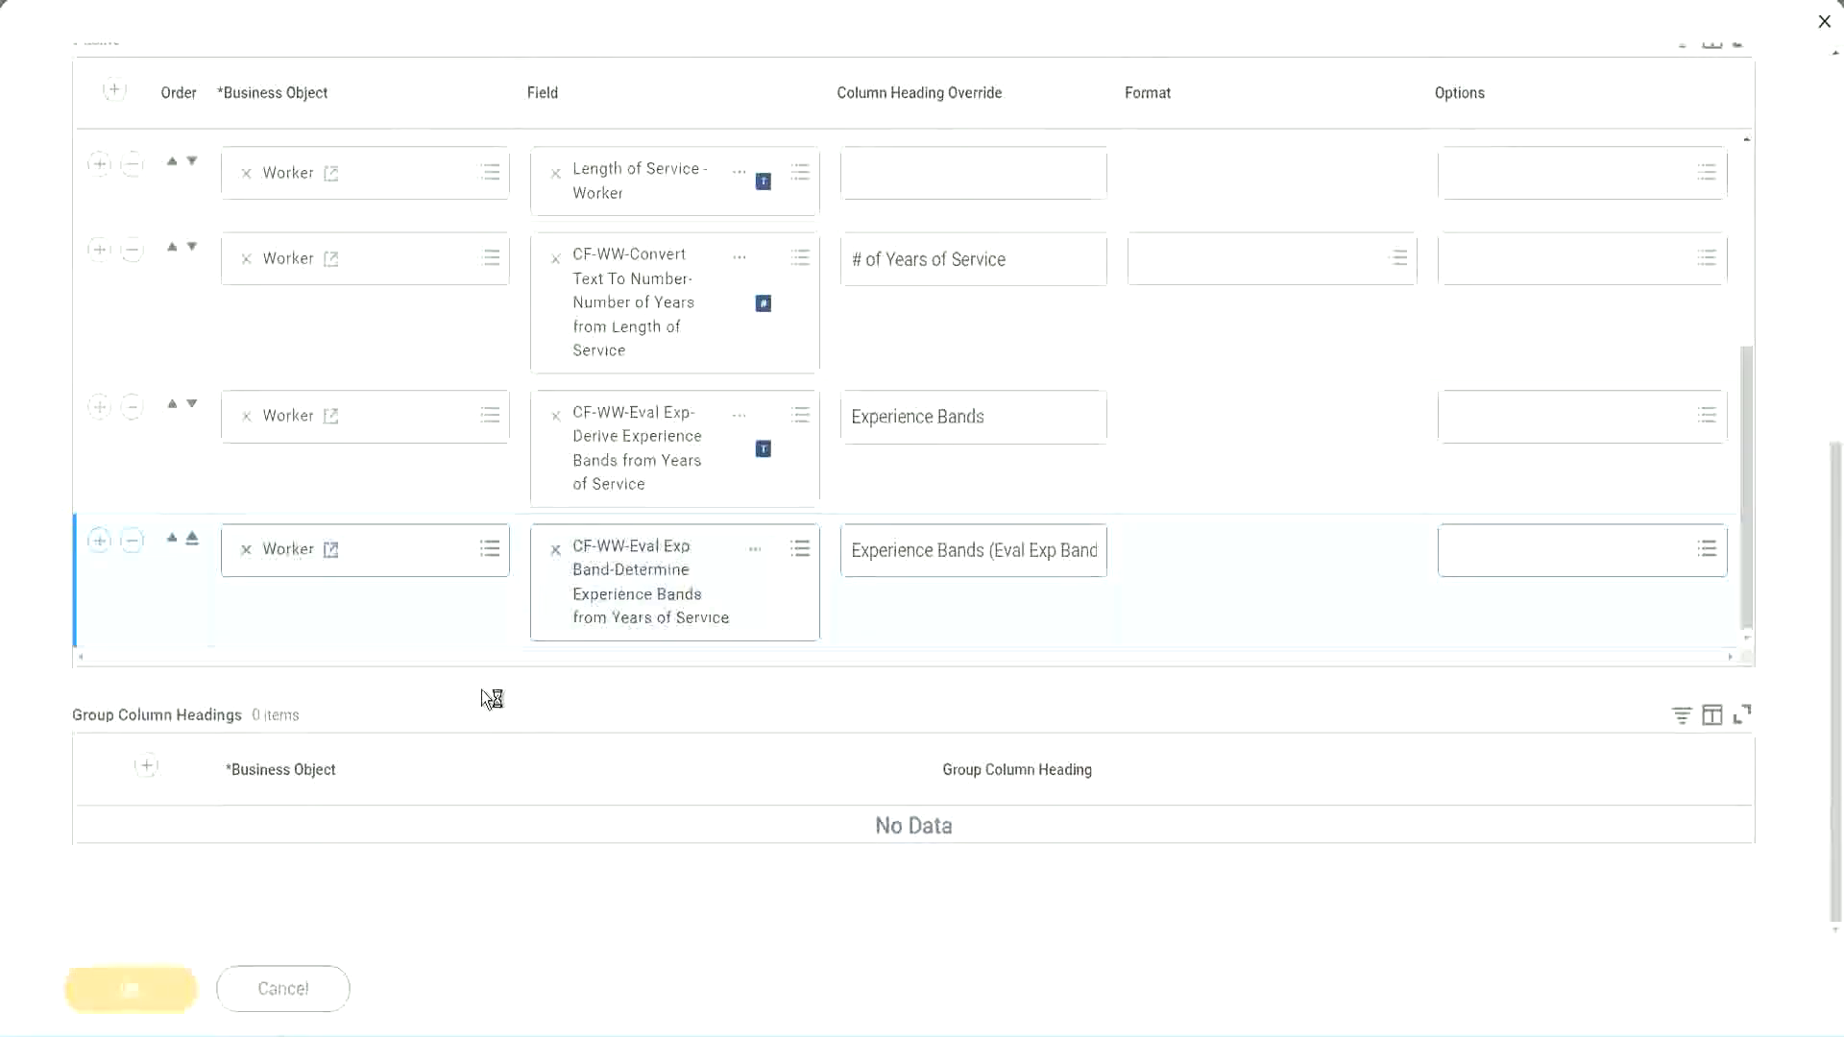
pyautogui.click(216, 974)
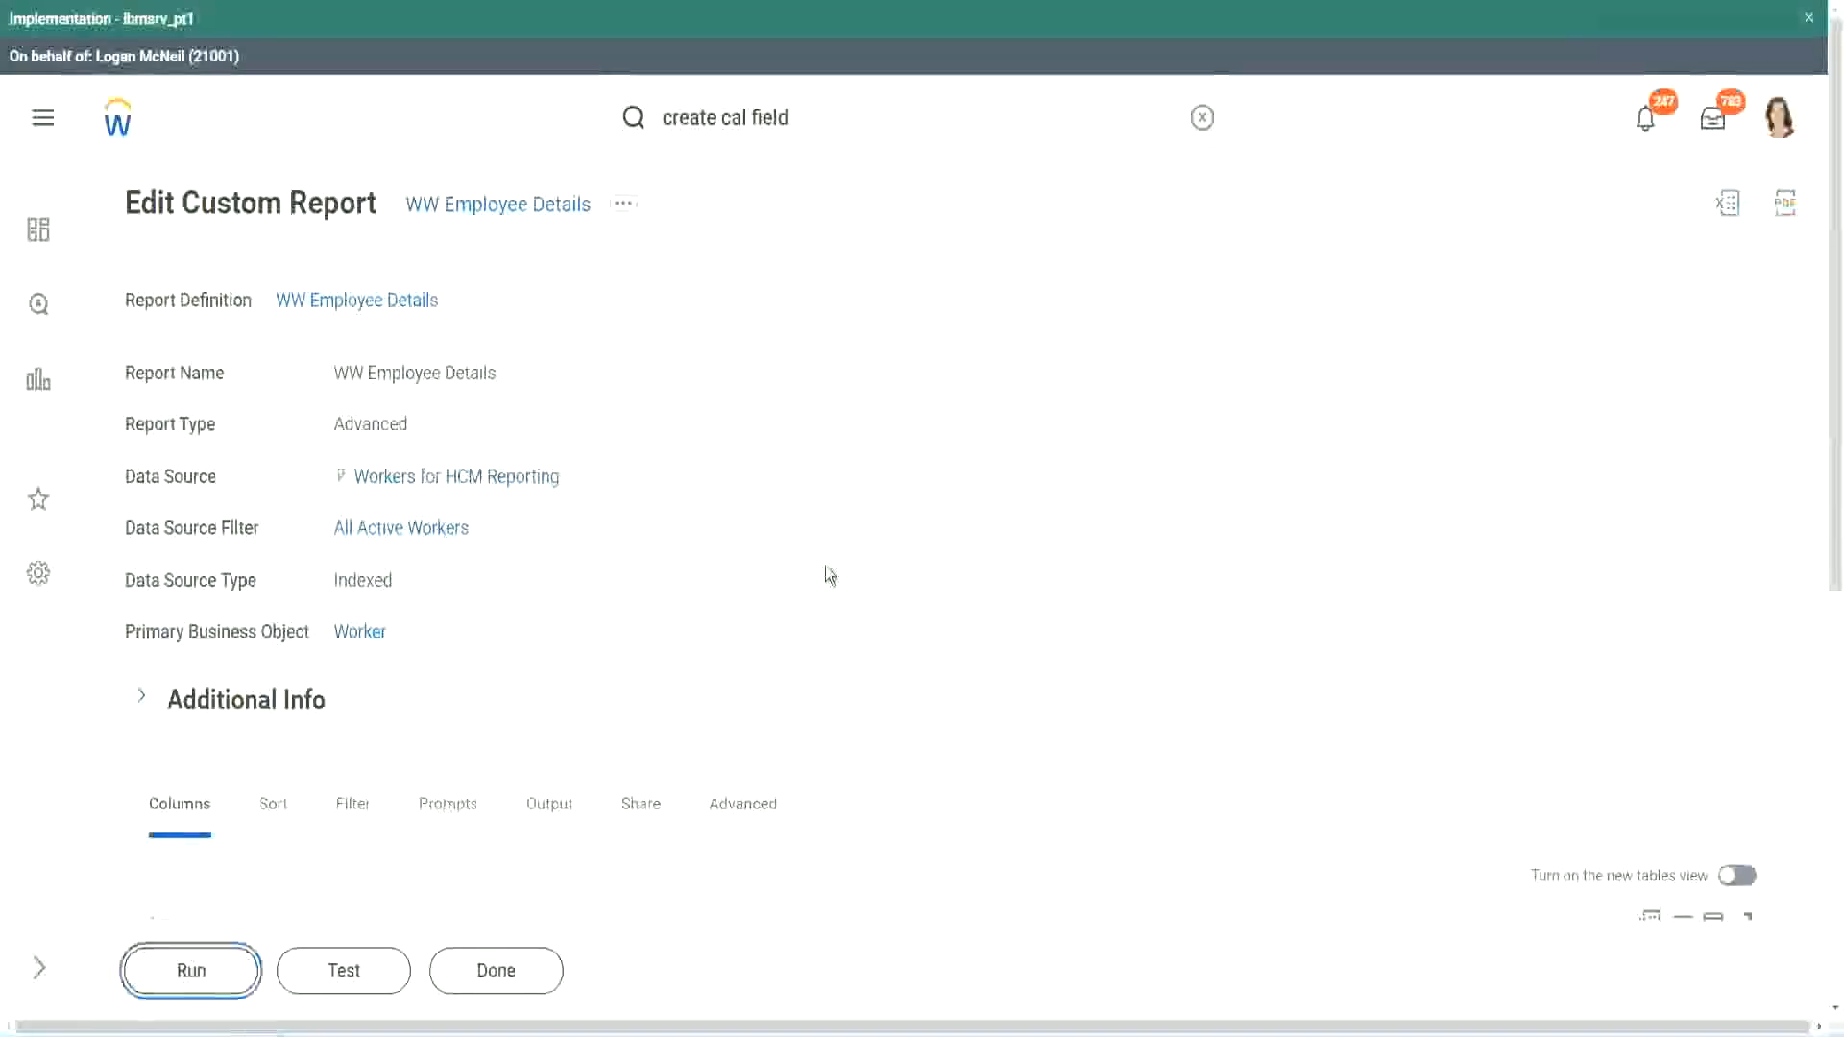